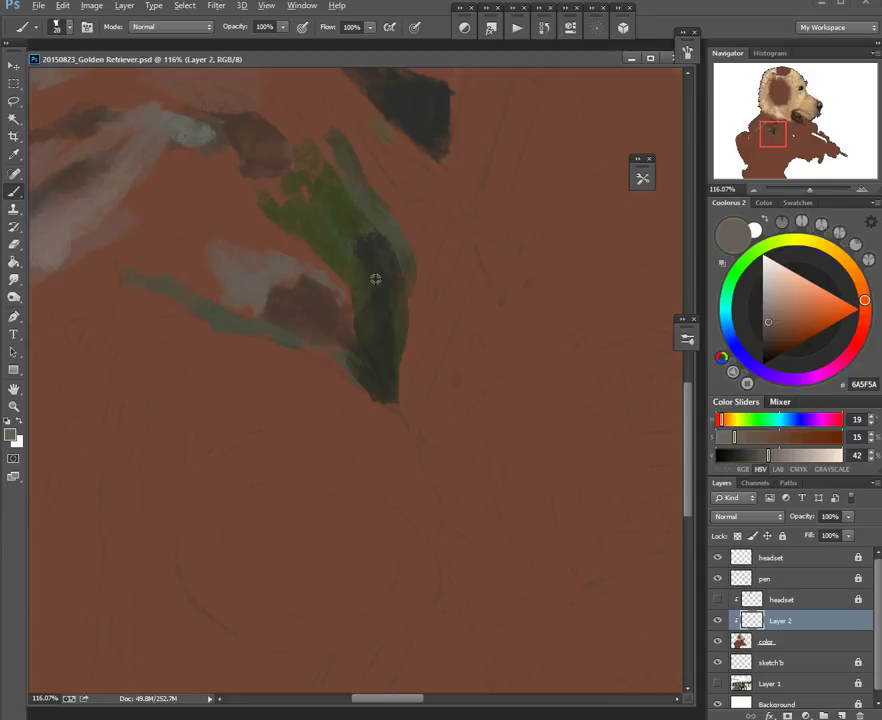
Step: Paint a dark strip and small olive patches along the upper edge of the lower camouflage fold on Layer 2
mouse_move(197, 239)
left_mouse_down()
mouse_move(193, 247)
mouse_move(194, 233)
left_mouse_up()
mouse_move(194, 233)
left_mouse_down()
mouse_move(233, 266)
mouse_move(262, 262)
mouse_move(215, 263)
mouse_move(236, 268)
mouse_move(250, 263)
mouse_move(157, 246)
left_mouse_up()
mouse_move(272, 272)
left_mouse_down()
mouse_move(231, 266)
mouse_move(209, 239)
mouse_move(224, 248)
left_mouse_up()
left_click(282, 305, "alt")
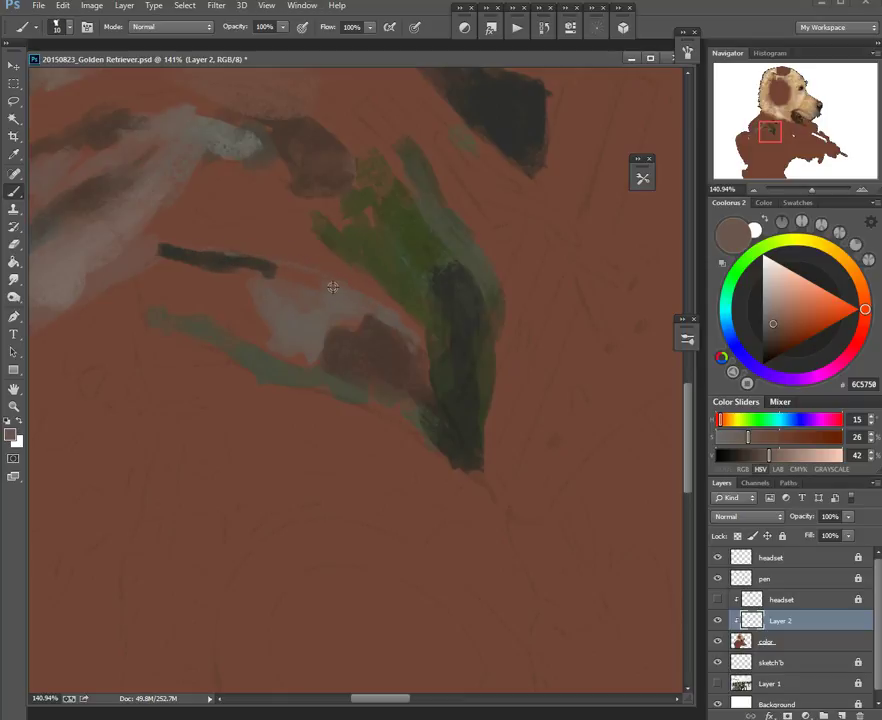
left_click(284, 270, "alt")
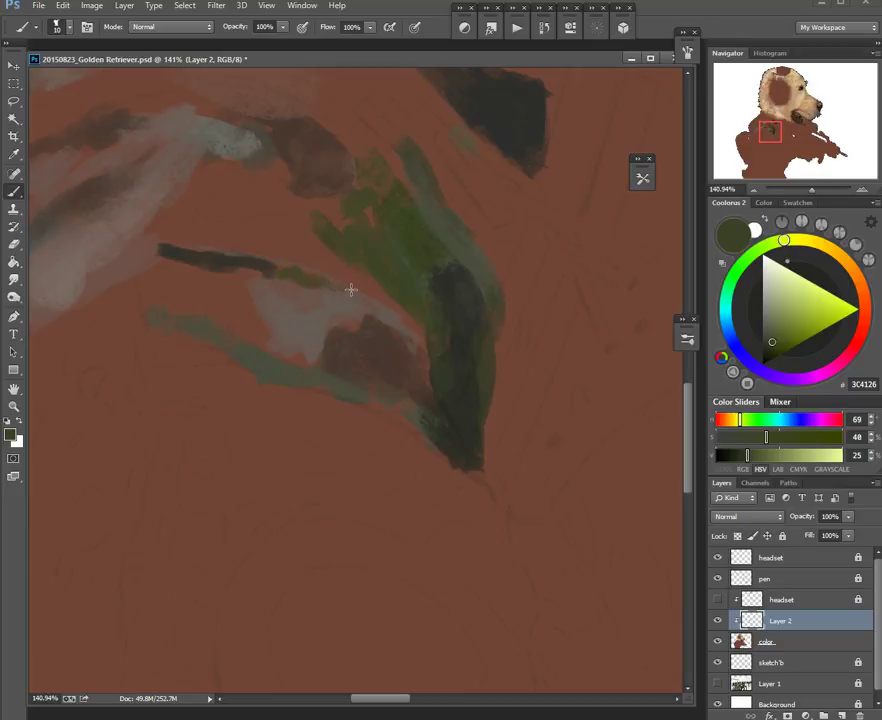
left_click(324, 285, "alt")
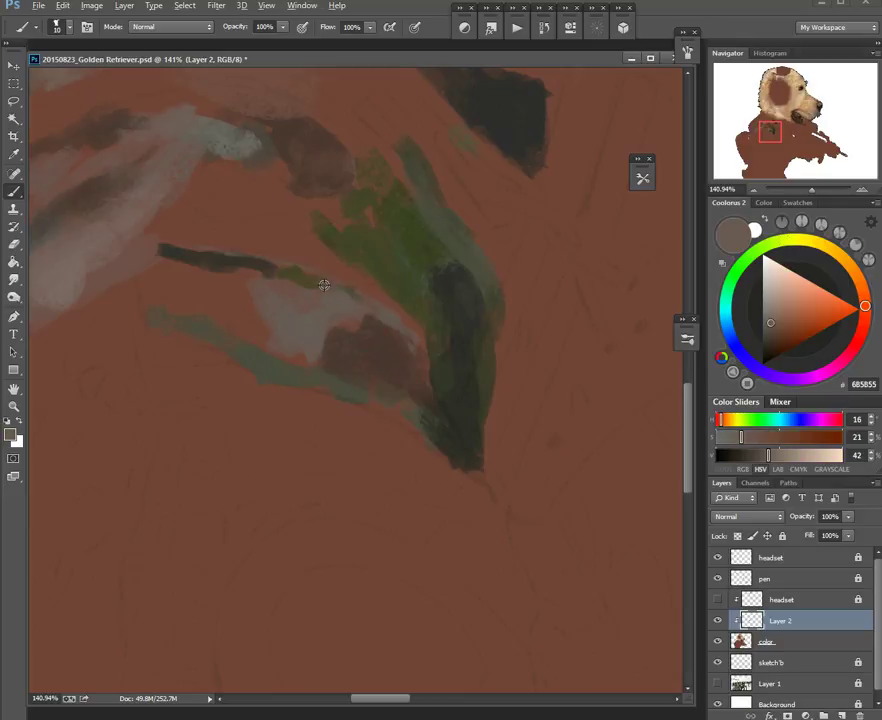
left_click(348, 292, "alt")
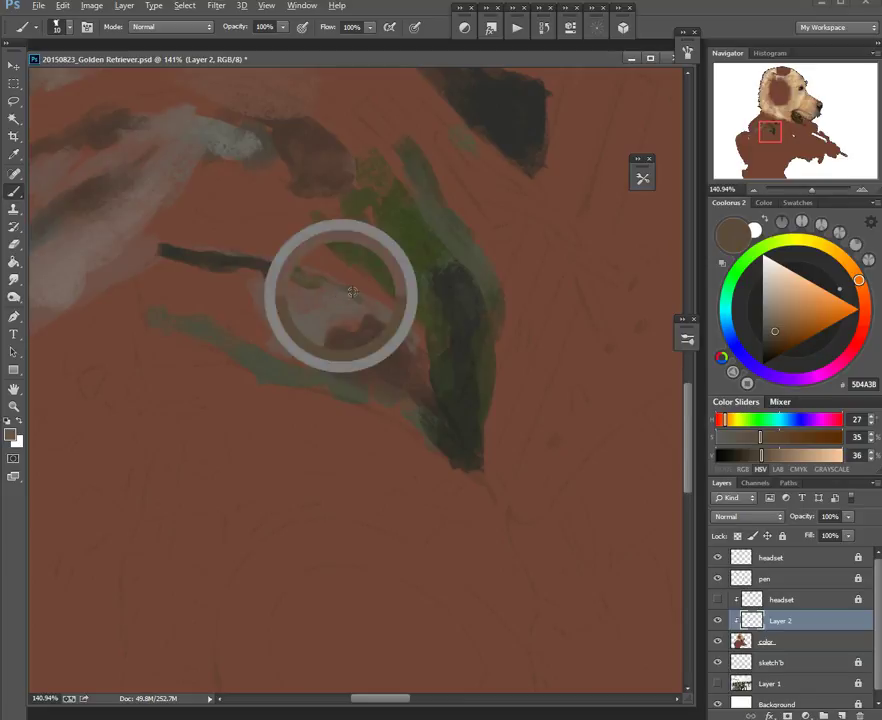
Step: Fill the open end of the fold with grey-brown and add darker brown camouflage marks over it
left_click(300, 319, "alt")
mouse_move(228, 287)
left_mouse_down()
mouse_move(266, 297)
mouse_move(252, 311)
mouse_move(236, 293)
mouse_move(253, 282)
mouse_move(217, 288)
mouse_move(184, 277)
mouse_move(163, 302)
mouse_move(216, 297)
mouse_move(183, 301)
mouse_move(268, 337)
left_mouse_up()
left_click(211, 256, "alt")
mouse_move(211, 262)
left_mouse_down()
mouse_move(199, 276)
mouse_move(229, 296)
left_mouse_up()
key("9")
key("9")
left_click(201, 276, "alt")
left_click(214, 292, "alt")
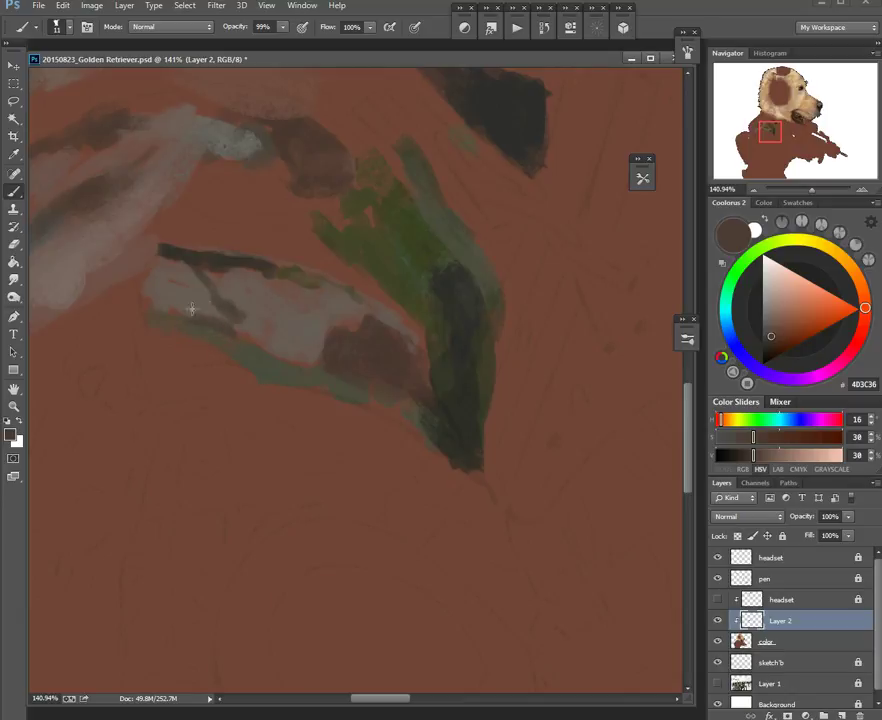
Step: Paint a small light yellow-green highlight on the fold's lower edge and blend it with sampled olive tones
left_click_drag(335, 285, 355, 234)
key("0")
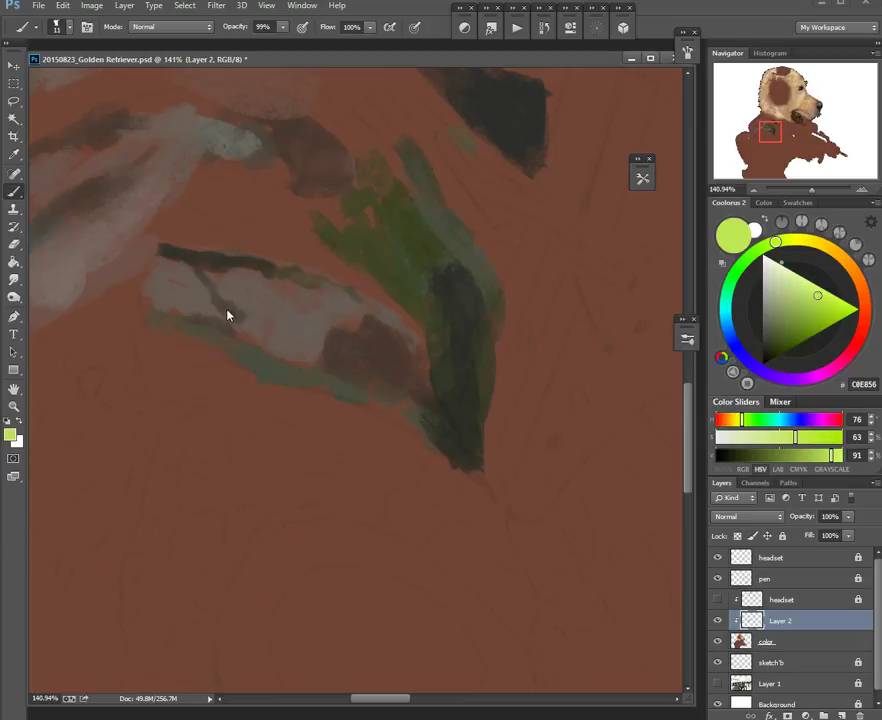
right_click(227, 342, "alt")
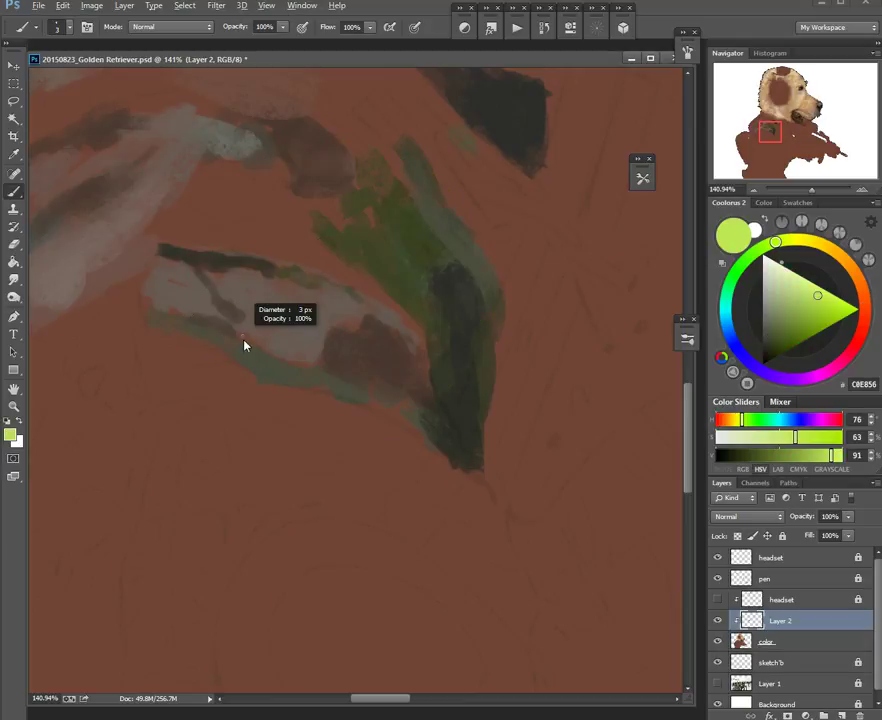
mouse_move(242, 328)
left_mouse_down()
mouse_move(207, 345)
mouse_move(222, 346)
mouse_move(234, 326)
mouse_move(202, 335)
mouse_move(226, 349)
left_mouse_up()
key("ctrl+z")
left_click(231, 347, "alt")
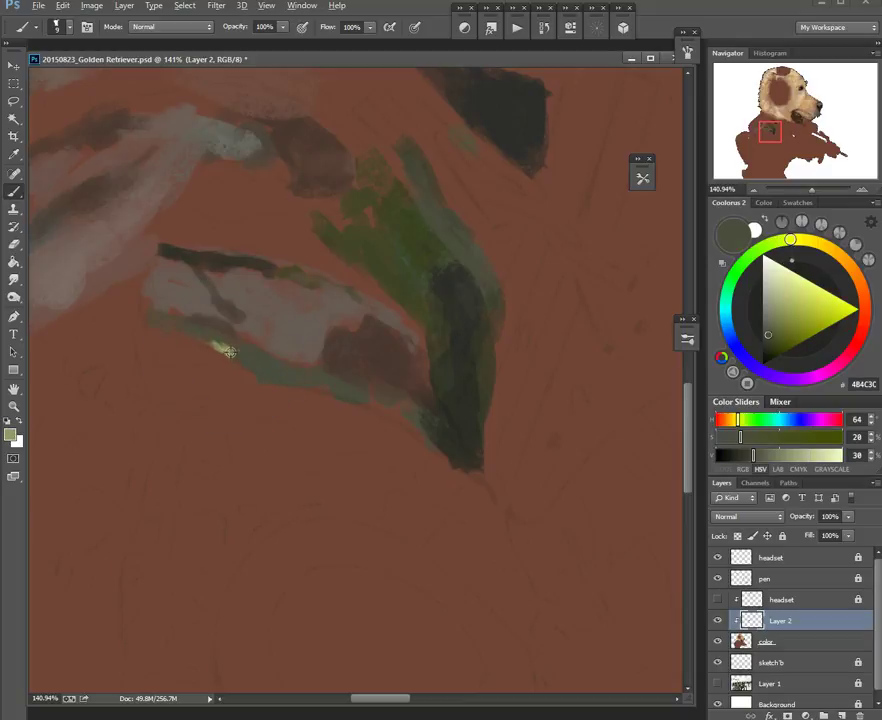
left_click(252, 361, "alt")
left_click(237, 360, "alt")
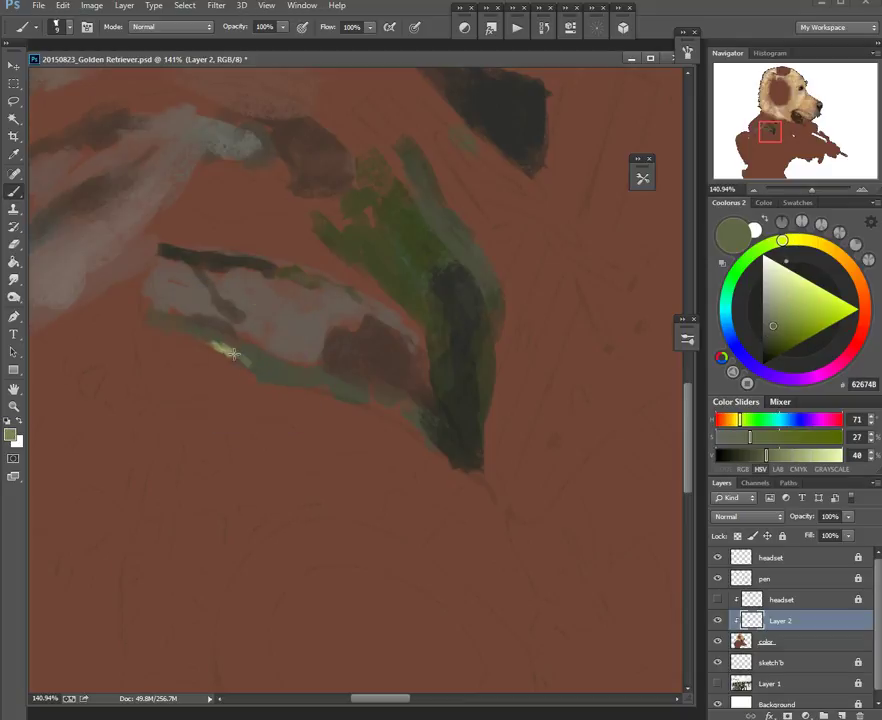
left_click(242, 361, "alt")
left_click(245, 363, "alt")
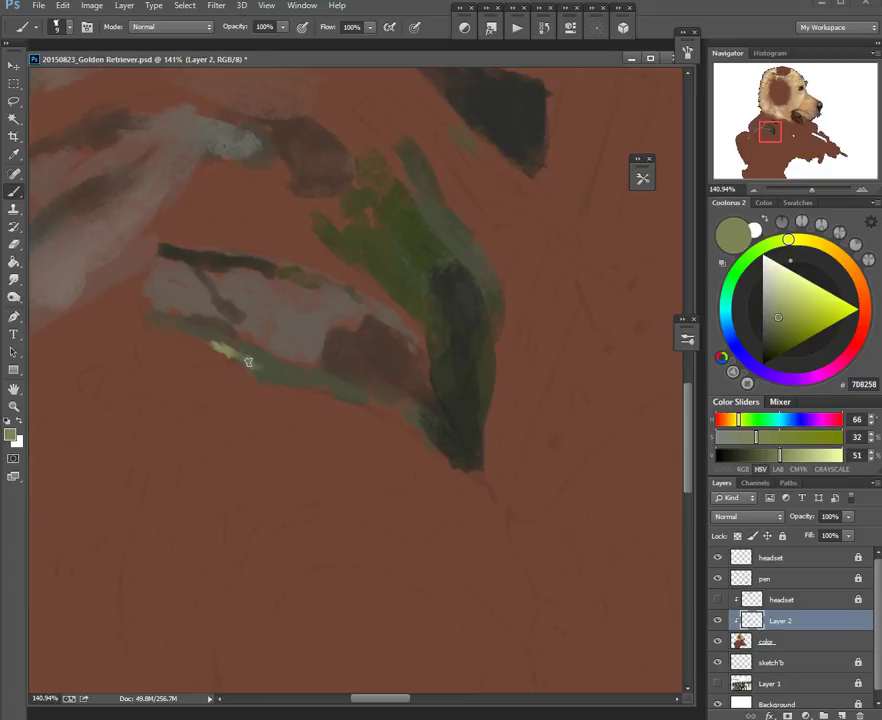
Step: Extend the yellow-green highlight along the fold's lower edge, softening it with nearby sampled greens
left_click_drag(240, 358, 237, 349)
left_click(244, 351, "alt")
left_click(236, 350, "alt")
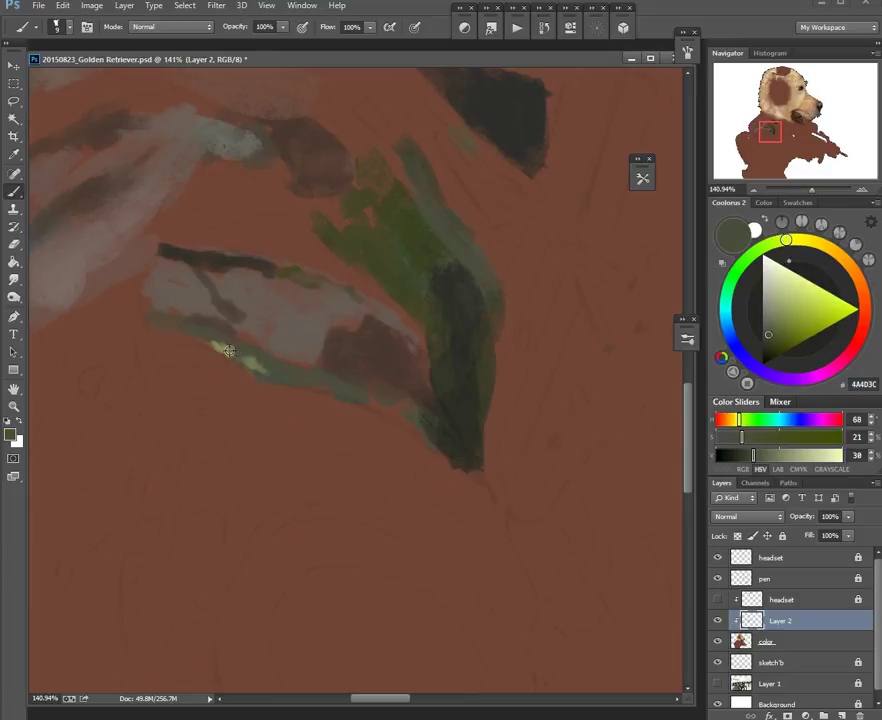
left_click(224, 350, "alt")
left_click(226, 348, "alt")
left_click(256, 372, "alt")
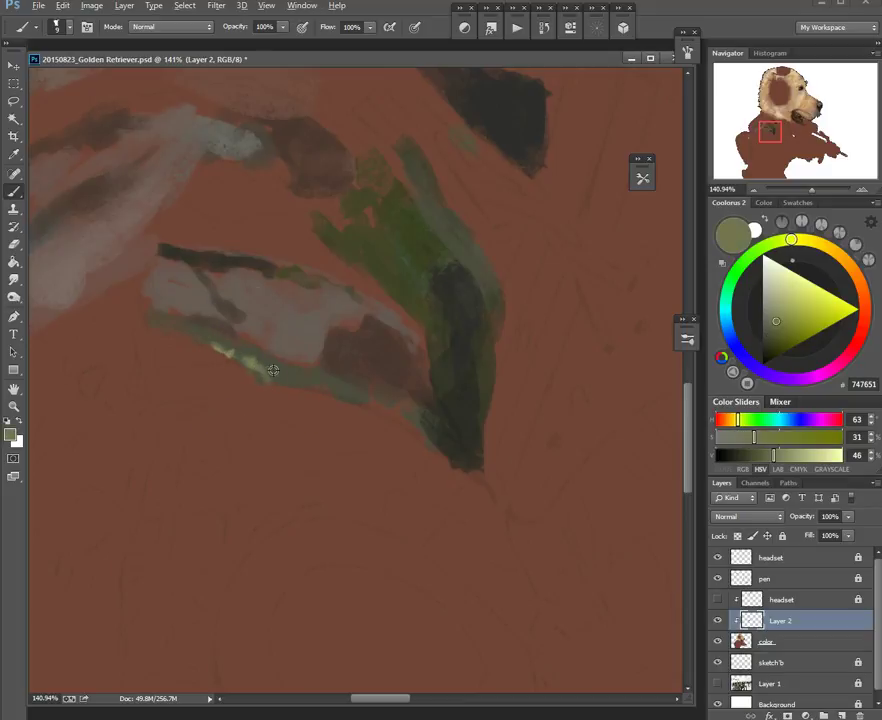
Step: Block in a broad dark olive-grey shadow beneath the fold's lower green edge
left_click(280, 389, "alt")
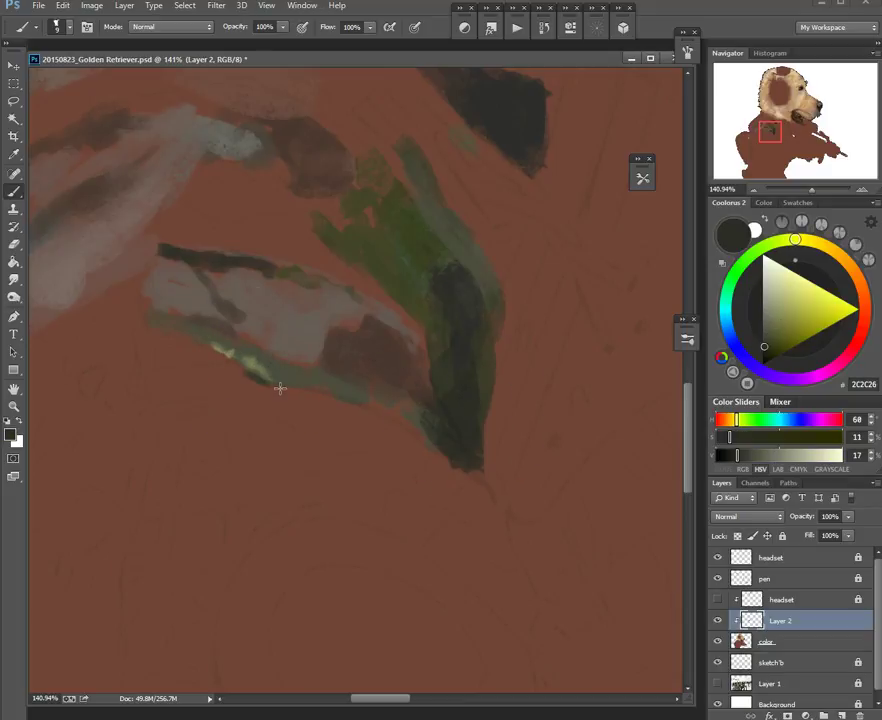
right_click(341, 411, "alt")
left_click_drag(308, 395, 422, 437)
right_click(328, 403, "alt")
left_click(343, 413, "alt")
mouse_move(315, 428)
left_mouse_down()
mouse_move(260, 389)
mouse_move(288, 415)
mouse_move(339, 435)
mouse_move(341, 422)
mouse_move(308, 420)
mouse_move(348, 444)
mouse_move(358, 422)
mouse_move(389, 433)
mouse_move(366, 430)
mouse_move(337, 358)
left_mouse_up()
mouse_move(307, 380)
left_mouse_down()
mouse_move(380, 386)
mouse_move(362, 409)
mouse_move(276, 416)
left_mouse_up()
Step: Add grey-brown and muted green camouflage patches below the dark shadow with a 19 px brush
left_click(278, 289, "alt")
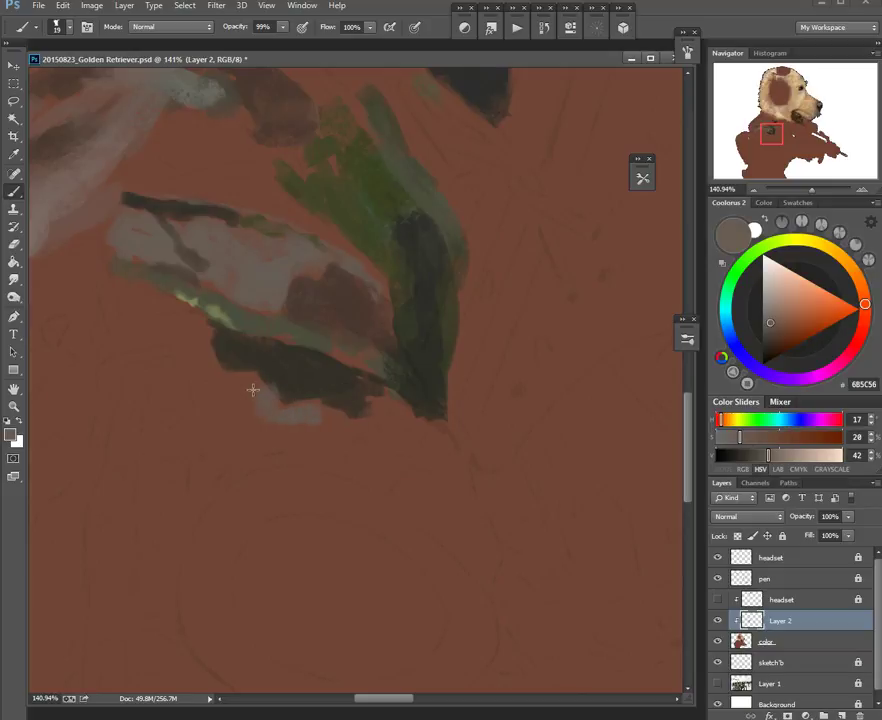
left_click(316, 341, "alt")
mouse_move(268, 414)
left_mouse_down()
mouse_move(211, 429)
mouse_move(257, 426)
mouse_move(191, 415)
mouse_move(252, 398)
mouse_move(291, 371)
left_mouse_up()
left_click_drag(262, 379, 234, 370)
left_click(276, 371, "alt")
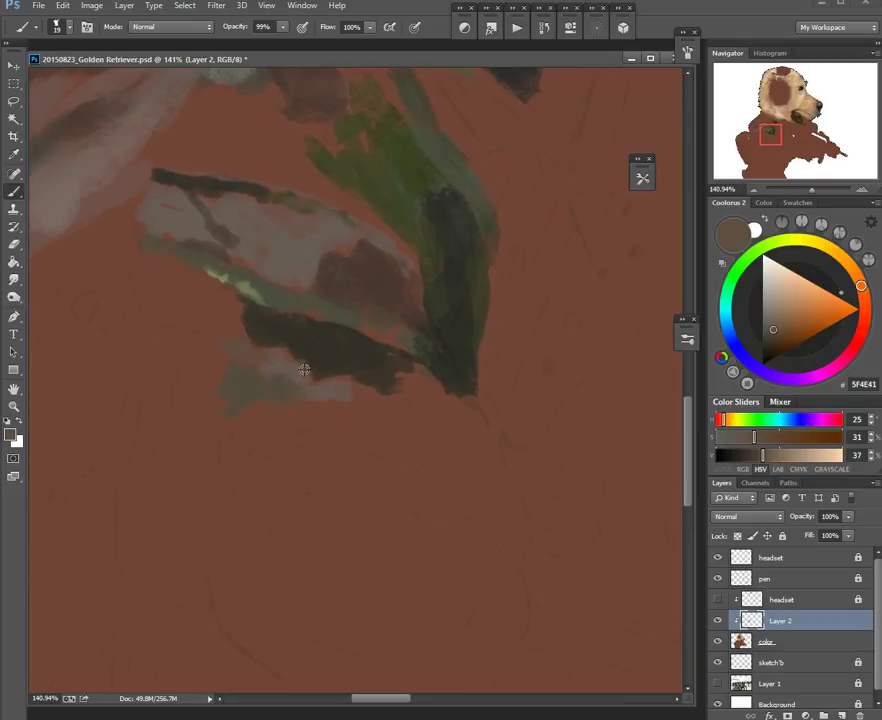
Step: Paint a muted green block beside the shadow and a dark brown strip above it, under the fold's edge
left_click(236, 360, "alt")
left_click(264, 312, "alt")
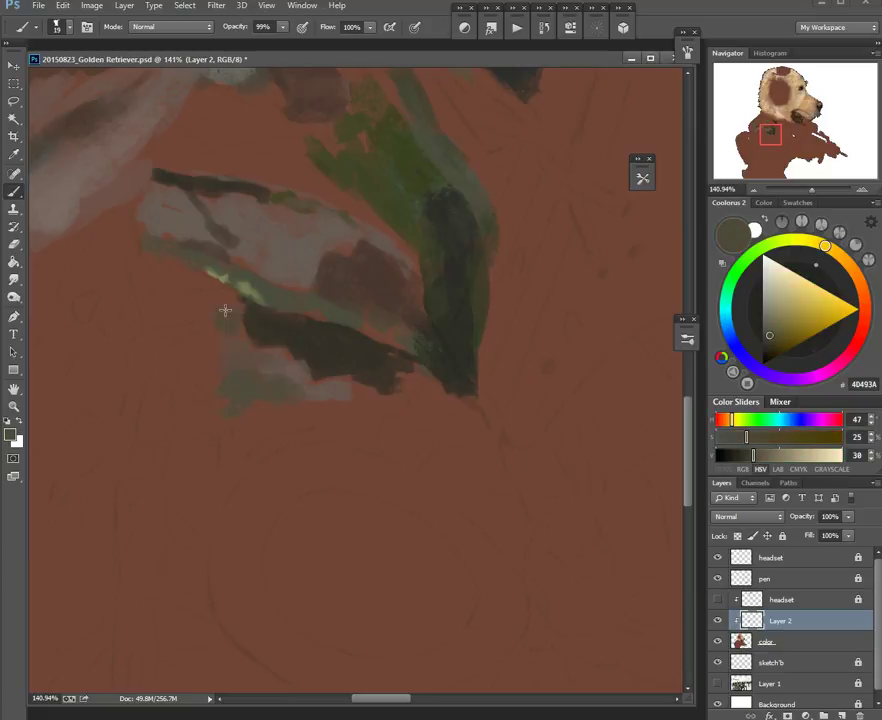
left_click_drag(184, 316, 243, 320)
left_click_drag(248, 348, 265, 409)
left_click(309, 388, "alt")
mouse_move(246, 350)
left_mouse_down()
mouse_move(171, 327)
mouse_move(203, 341)
left_mouse_up()
left_click(214, 338, "alt")
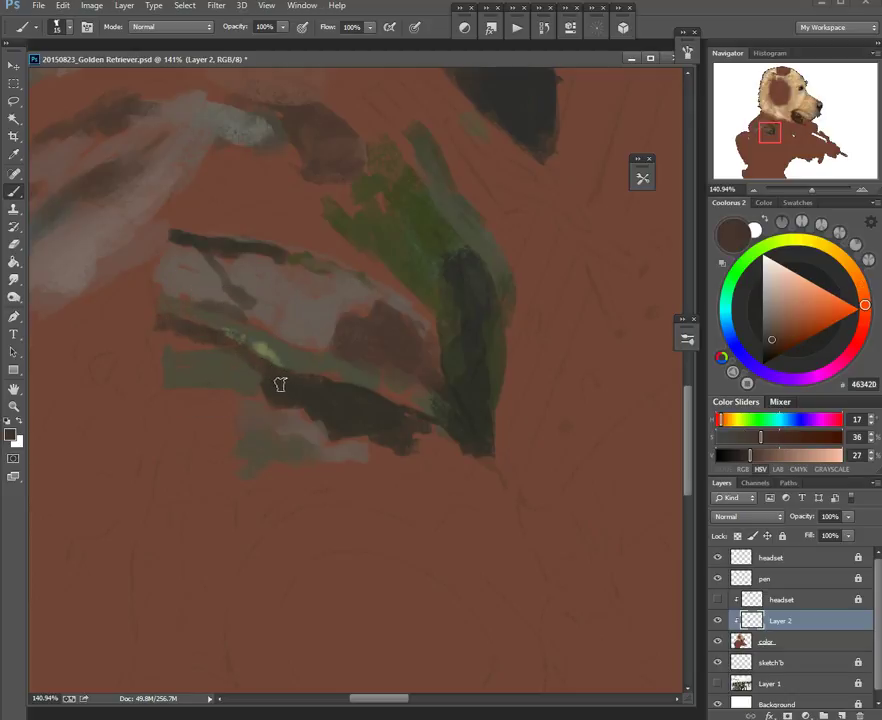
Step: Draw a near-black crease in colour 080909 along the shadow's upper edge, running down past the dark green area
mouse_move(362, 368)
left_mouse_down()
mouse_move(362, 386)
mouse_move(338, 402)
left_mouse_up()
left_click_drag(235, 348, 263, 365)
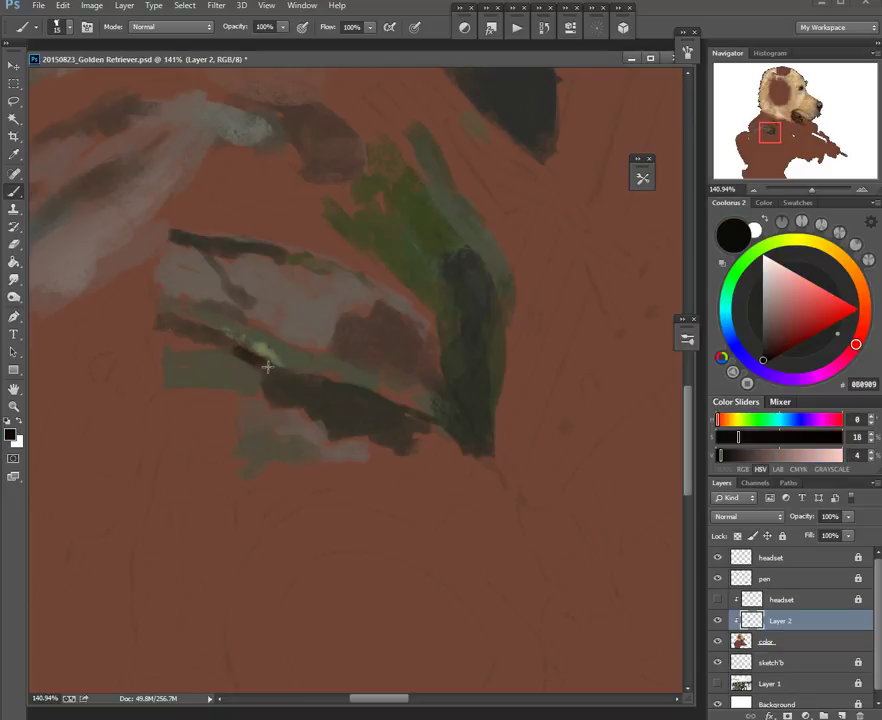
right_click(317, 388, "alt")
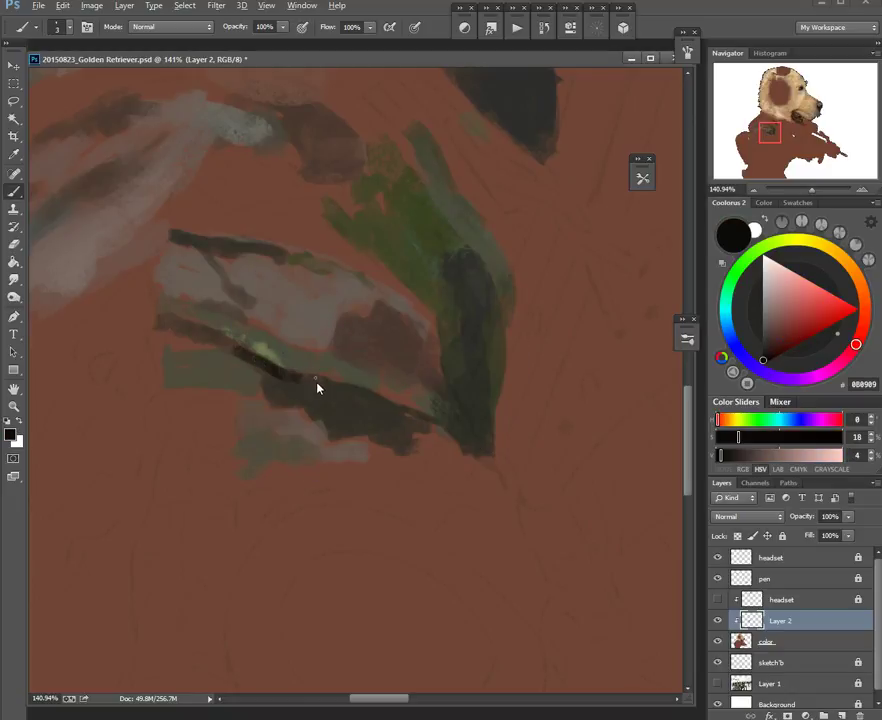
mouse_move(289, 376)
left_mouse_down()
mouse_move(459, 431)
mouse_move(507, 497)
left_mouse_up()
Step: Paint a pale edge along the crease's lower end, first in olive 5E5F45 and over it in greyer 727265
left_click(405, 394, "alt")
left_click_drag(289, 365, 276, 359)
left_click(275, 357, "alt")
mouse_move(456, 418)
left_mouse_down()
mouse_move(487, 440)
mouse_move(511, 485)
left_mouse_up()
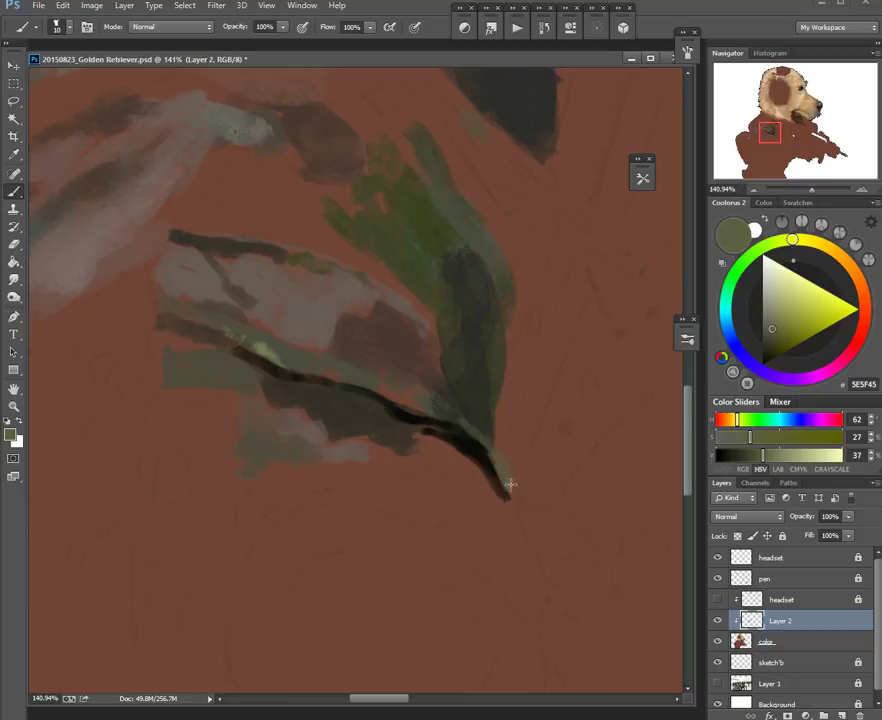
left_click_drag(500, 411, 460, 396)
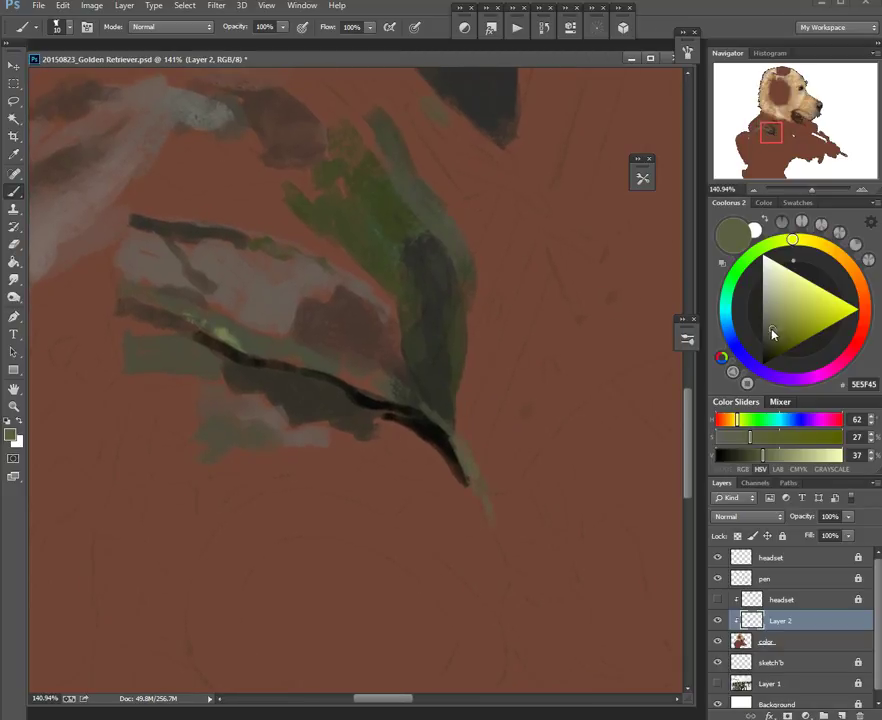
left_click(768, 318)
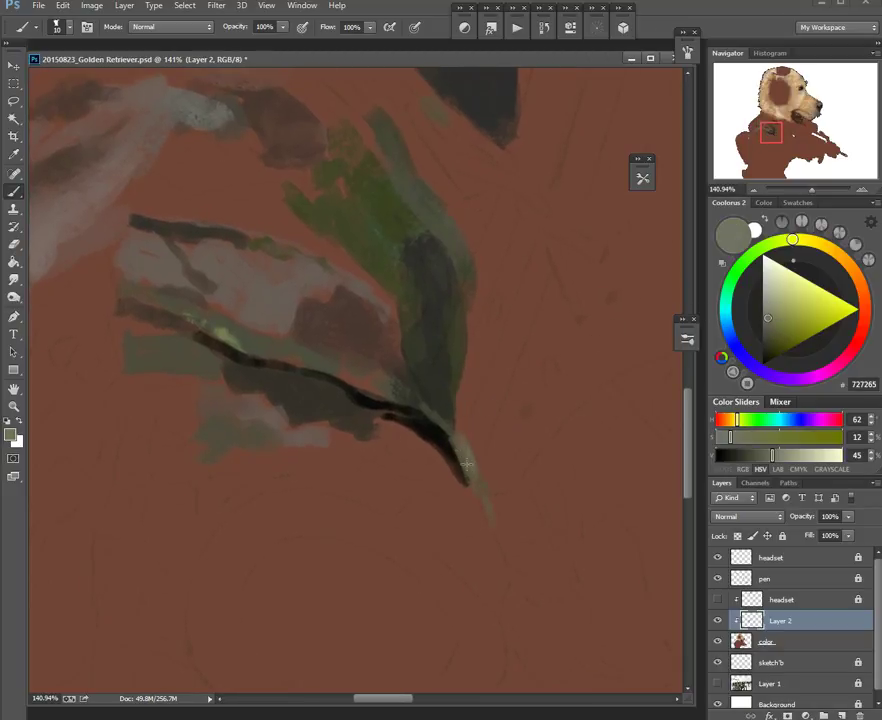
left_click_drag(457, 396, 384, 394)
Step: Dab a near-black textured patch beneath the crease's lower end with an enlarged 25 px brush
left_click(372, 378, "alt")
mouse_move(424, 332)
left_mouse_down()
mouse_move(429, 270)
mouse_move(454, 243)
left_mouse_up()
right_click(390, 316, "alt")
left_click(377, 335, "alt")
key("]")
key("]")
key("]")
left_click(377, 337, "alt")
left_click_drag(380, 350, 372, 371)
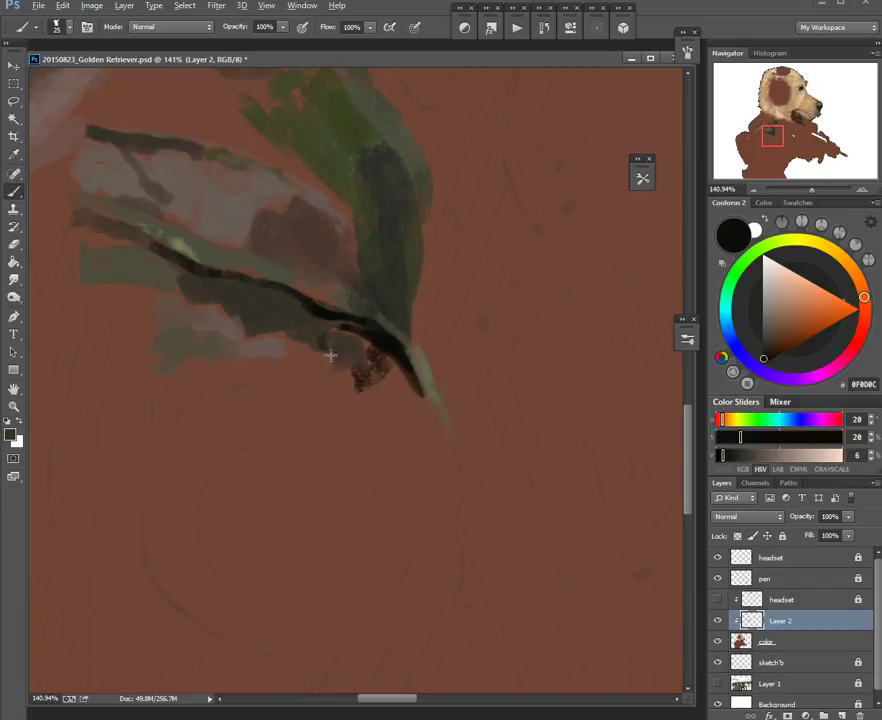
Step: Fill the area between the textured patch and the muted green patches with dark brown and olive-brown
left_click(333, 338, "alt")
left_click(304, 352, "alt")
mouse_move(339, 348)
left_mouse_down()
mouse_move(381, 320)
mouse_move(330, 341)
mouse_move(249, 345)
left_mouse_up()
left_click(250, 315, "alt")
left_click_drag(312, 348, 277, 343)
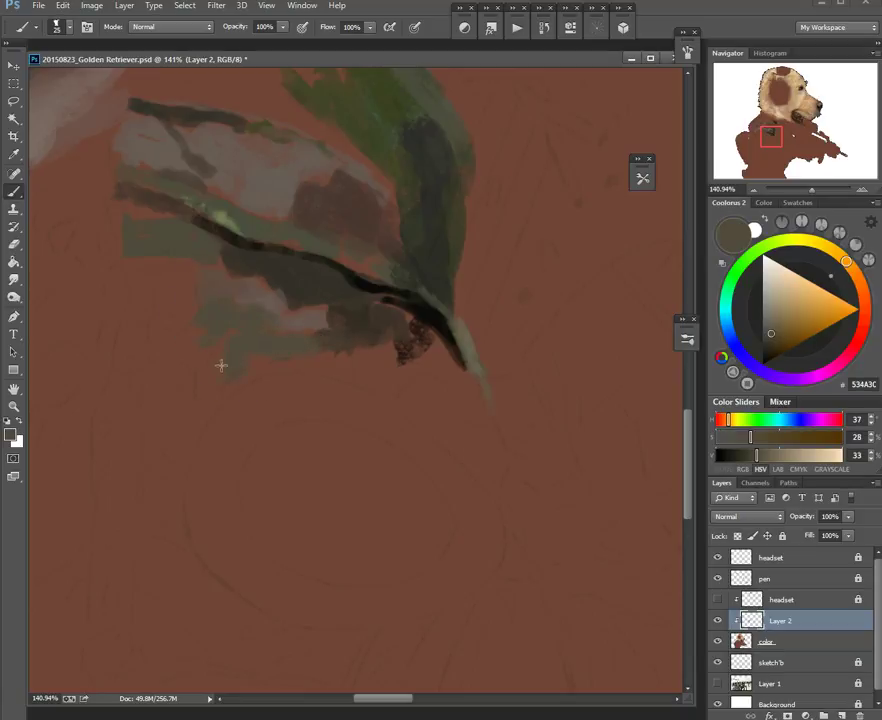
left_click_drag(360, 362, 313, 345)
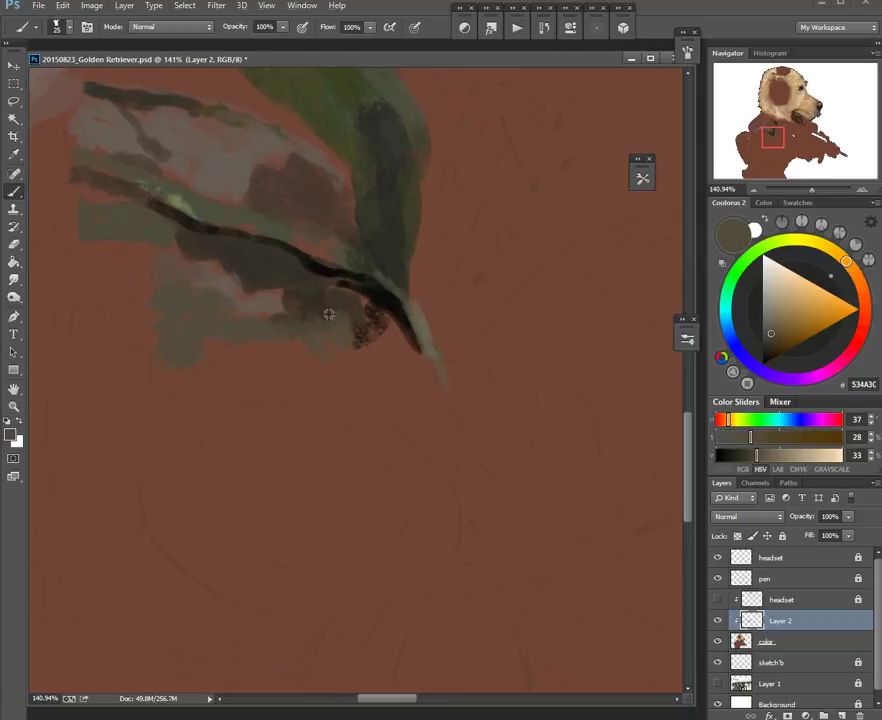
Step: Paint a separate dark grey-brown camouflage patch just below the textured patch using sampled browns
left_click(316, 307, "alt")
left_click(355, 323, "alt")
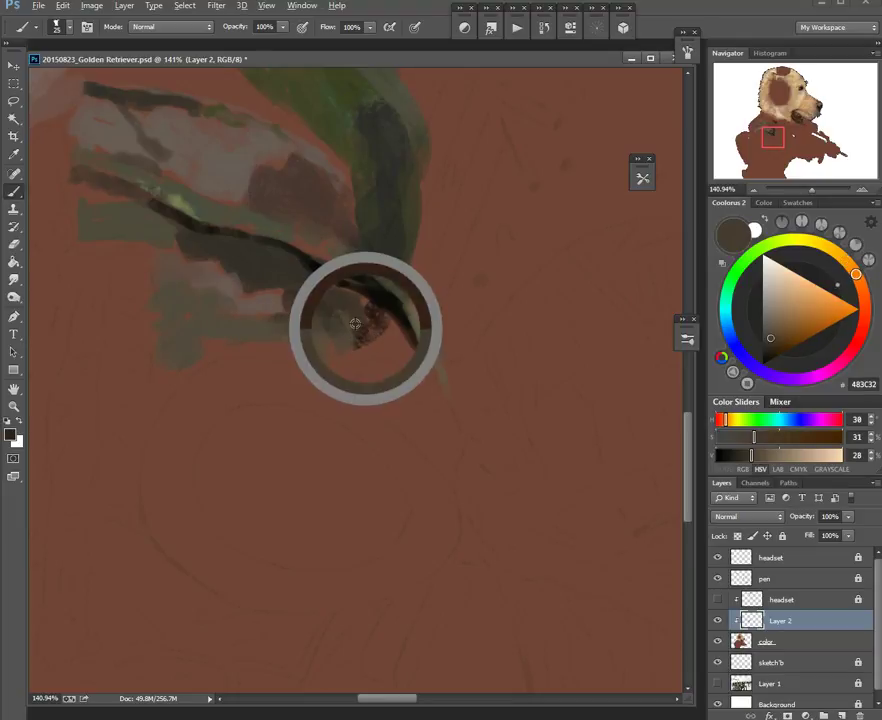
left_click(299, 297, "alt")
right_click(358, 350, "alt")
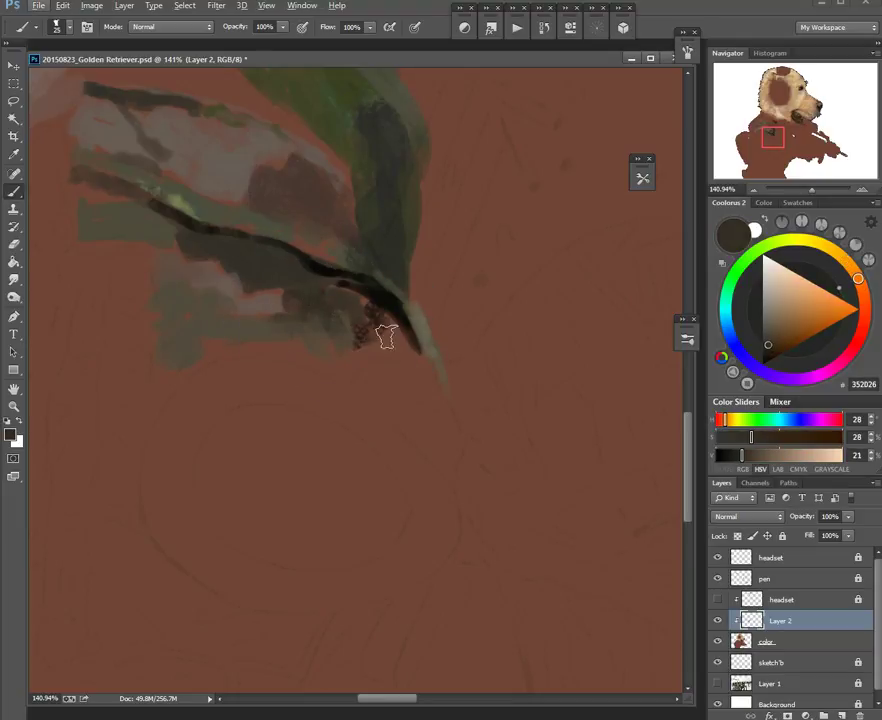
mouse_move(370, 396)
left_mouse_down()
mouse_move(372, 379)
mouse_move(390, 385)
mouse_move(405, 408)
left_mouse_up()
left_click(422, 351, "alt")
left_click(382, 353, "alt")
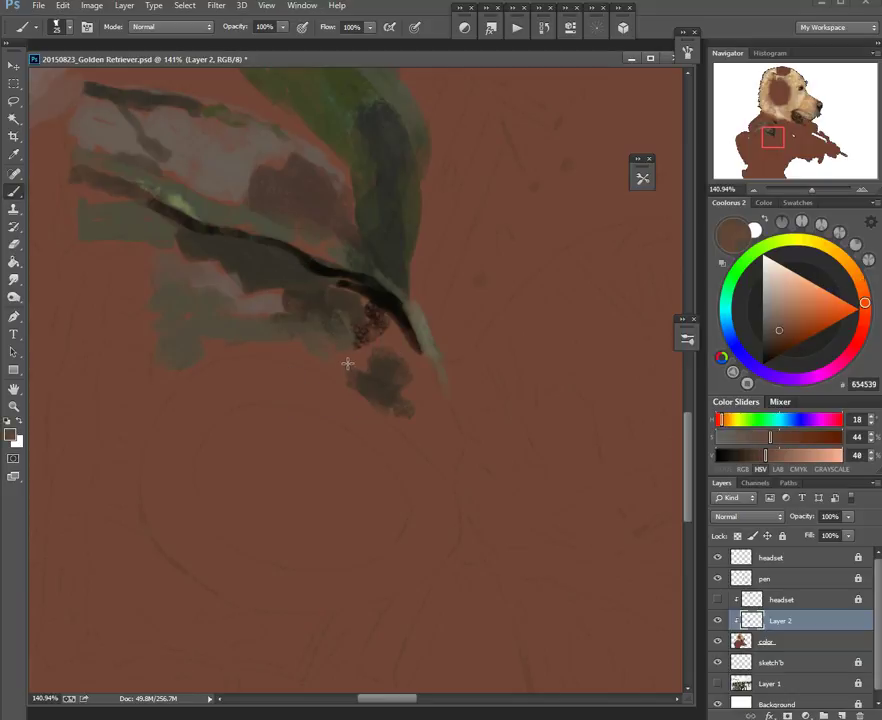
Step: Block in the fold's pointed tip with olive-brown using a 36 px brush
mouse_move(426, 382)
left_mouse_down()
mouse_move(350, 325)
mouse_move(349, 377)
left_mouse_up()
right_click(360, 302, "alt")
left_click(361, 316, "alt")
left_click(356, 338, "alt")
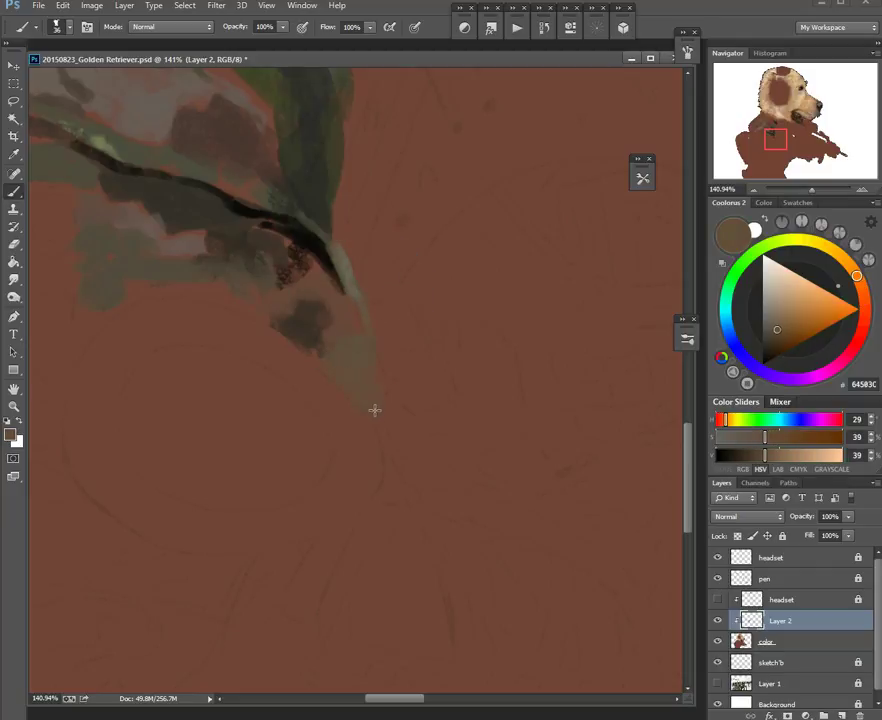
left_click(351, 308, "alt")
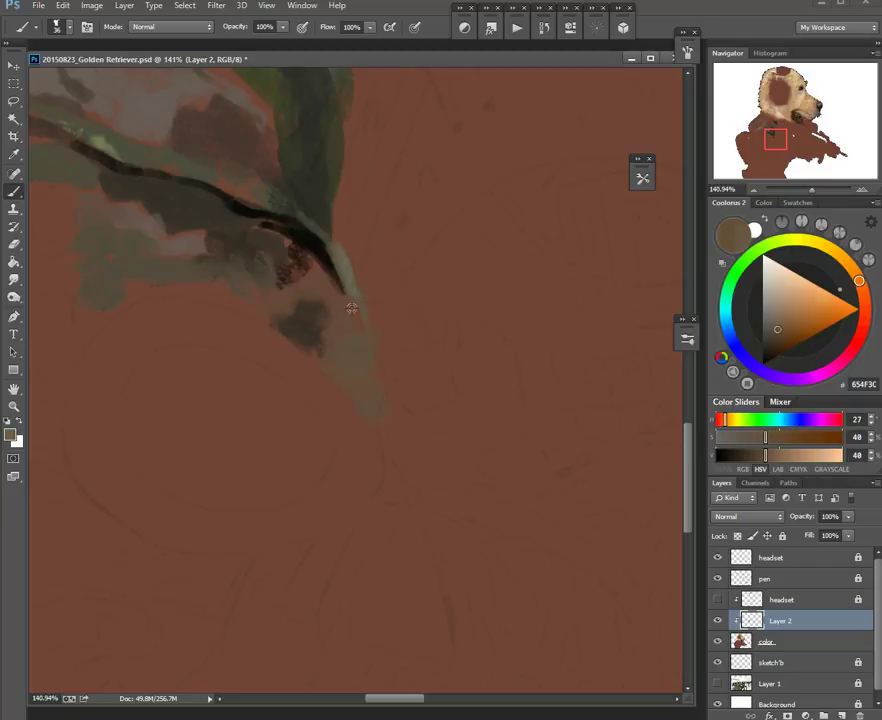
Step: Add a lighter grey-olive highlight on the fold's tip with an 11 px brush
left_click(352, 322, "alt")
right_click(350, 322, "alt")
left_click_drag(358, 315, 354, 356)
right_click(358, 359, "alt")
right_click(362, 360, "alt")
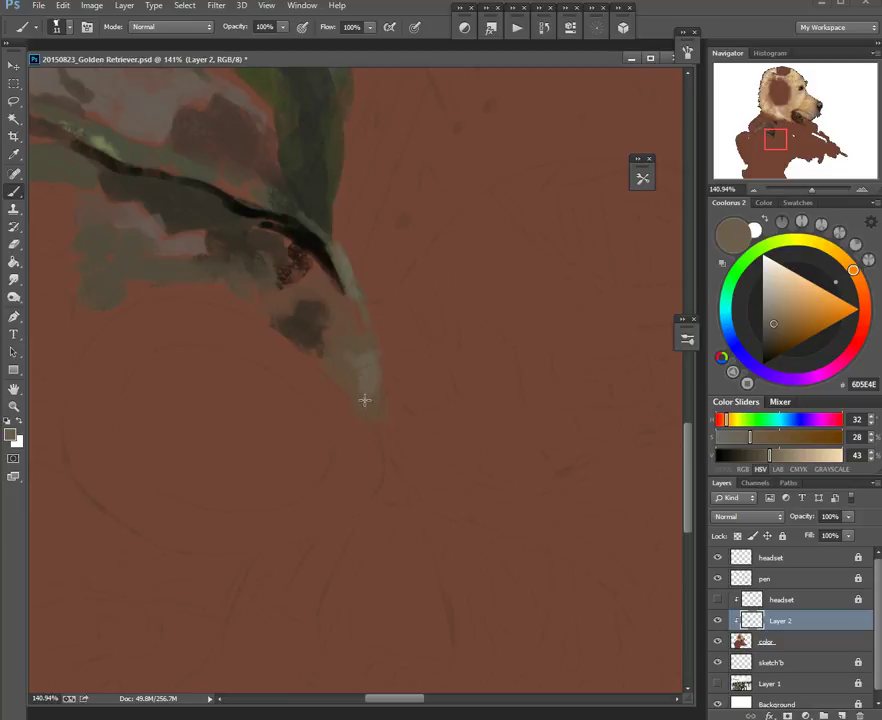
left_click_drag(343, 370, 490, 357)
Step: Darken the reddish textured patch beneath the crease with sampled dark browns
left_click(429, 276, "alt")
left_click(420, 265, "alt")
mouse_move(416, 270)
left_mouse_down()
mouse_move(398, 301)
mouse_move(436, 284)
mouse_move(444, 311)
mouse_move(465, 327)
mouse_move(451, 302)
mouse_move(450, 314)
mouse_move(471, 329)
mouse_move(447, 314)
mouse_move(457, 337)
mouse_move(477, 340)
mouse_move(457, 314)
mouse_move(436, 324)
mouse_move(444, 318)
mouse_move(475, 336)
left_mouse_up()
left_click(413, 273, "alt")
left_click(418, 265, "alt")
left_click(418, 265, "alt")
Step: Extend the dark crease in sampled browns along the pale edge toward the fold's tip
left_click(457, 337, "alt")
left_click(467, 338, "alt")
left_click(442, 319, "alt")
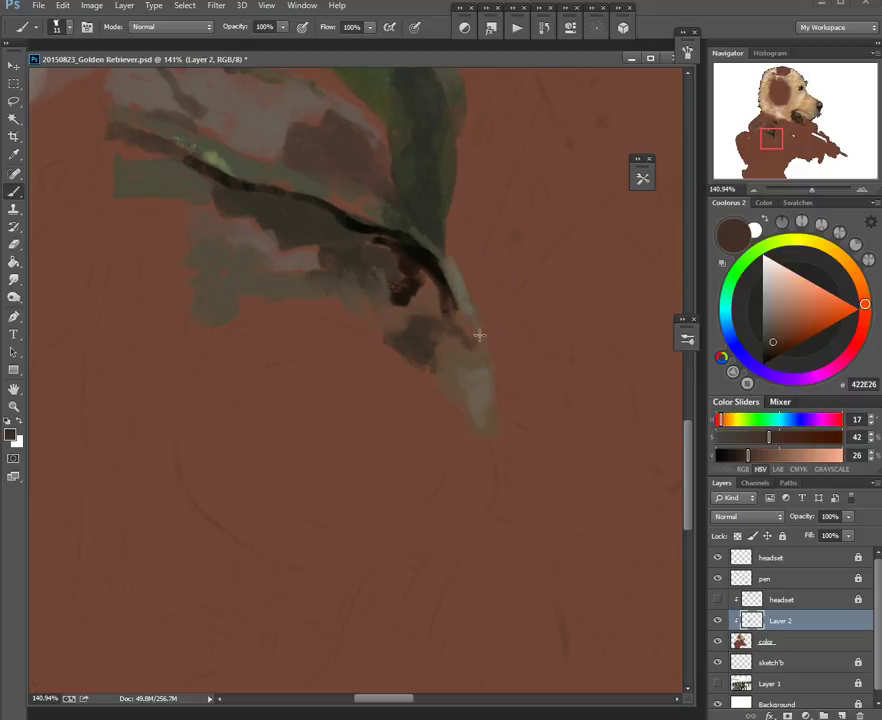
left_click(461, 328, "alt")
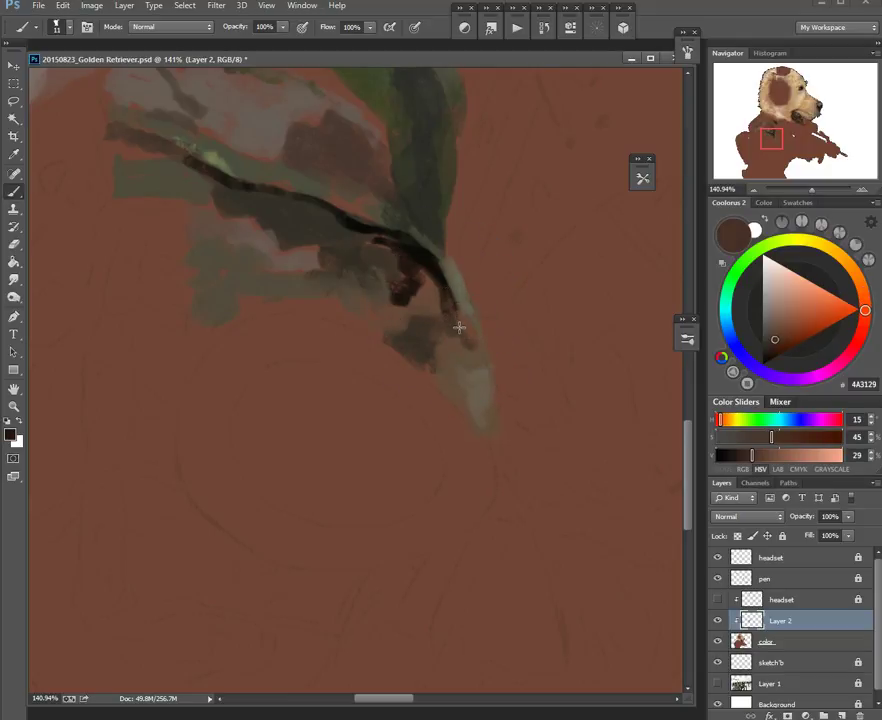
left_click(466, 334, "alt")
left_click_drag(453, 304, 472, 342)
mouse_move(460, 293)
left_mouse_down()
mouse_move(555, 305)
mouse_move(449, 281)
left_mouse_up()
Step: Finish the dark crease's lower end and cover the reddish gaps beneath the crease with sampled grey-browns using a 20 px brush
left_click(440, 280, "alt")
left_click(429, 301, "alt")
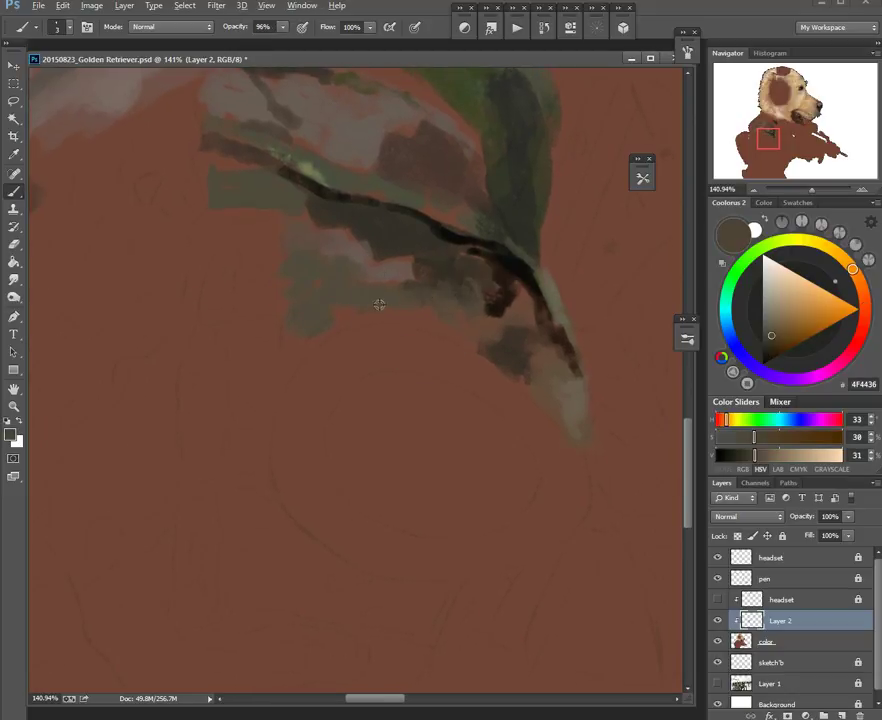
key("bracketright")
left_click(361, 249, "alt")
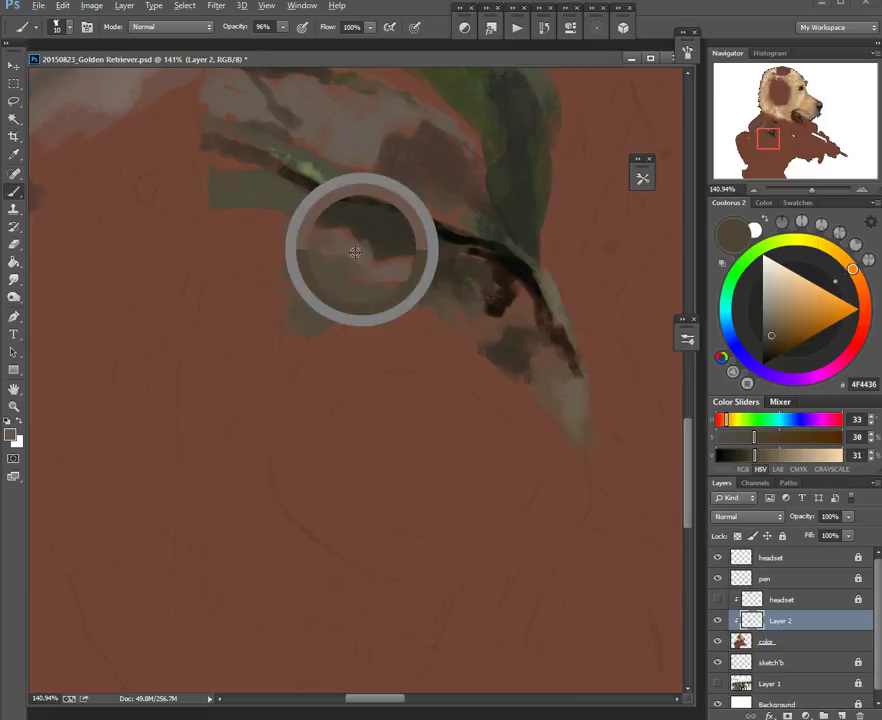
left_click_drag(338, 234, 368, 236)
left_click(339, 245, "alt")
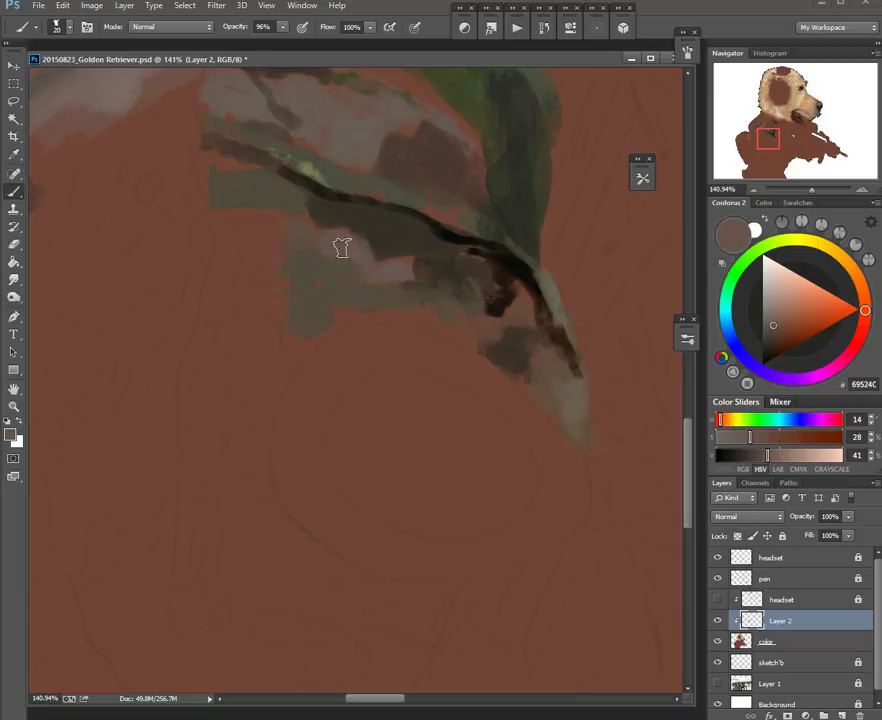
left_click(423, 262, "alt")
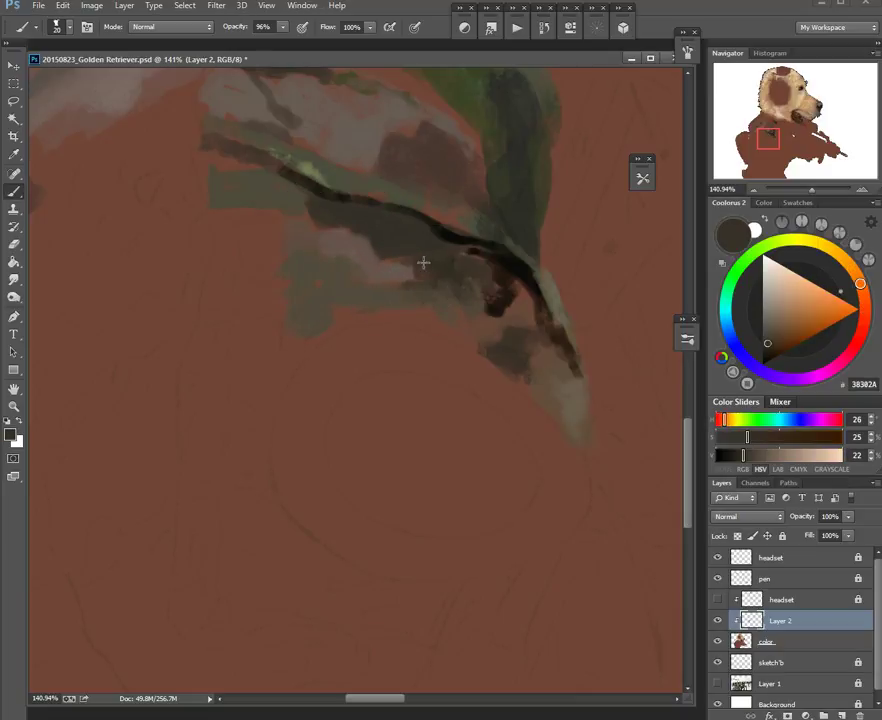
left_click(483, 249, "alt")
left_click_drag(457, 240, 437, 278)
left_click_drag(360, 286, 414, 337)
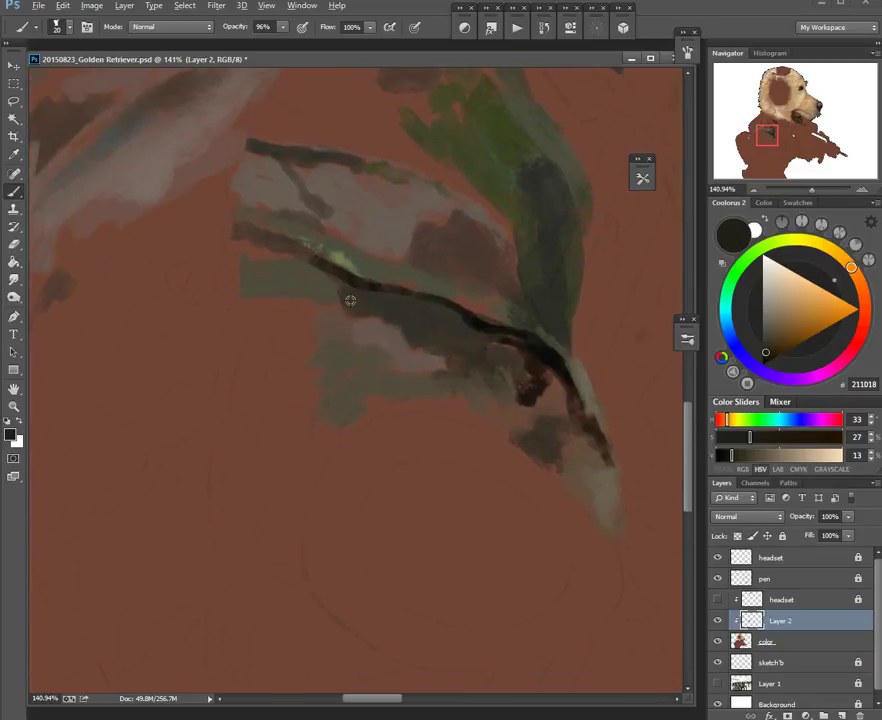
Step: Paint a grey-brown strip beneath the green band at the fold's outer end with a 19 px brush
left_click(305, 288, "alt")
left_click_drag(276, 299, 292, 243)
left_click(376, 286, "alt")
right_click(333, 255, "alt")
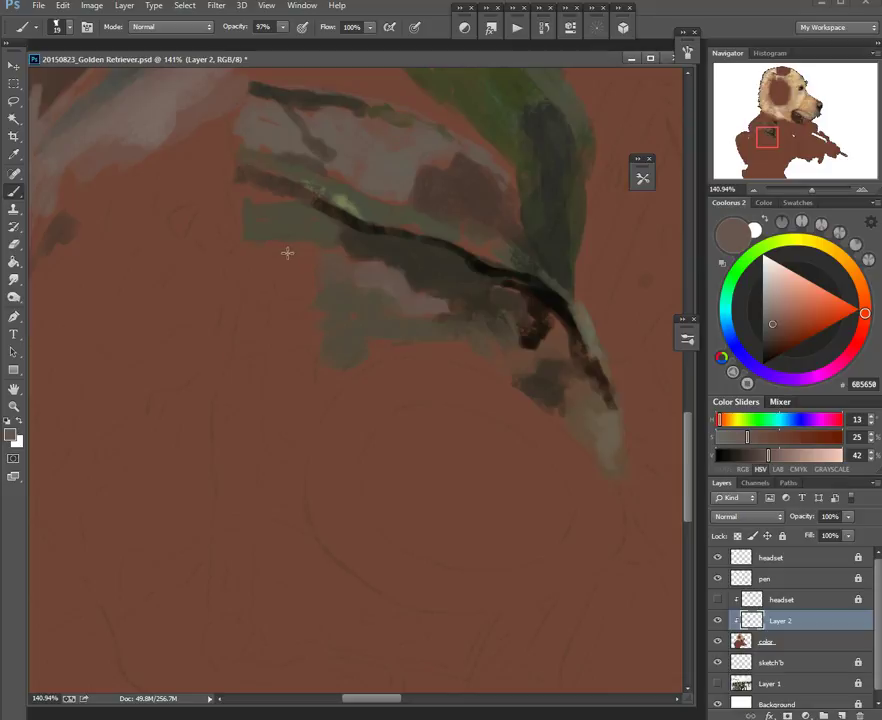
left_click(338, 289, "alt")
Step: Paint a yellow-green camouflage patch beneath the grey-brown strip using colour sampled from the small highlight on the crease
left_click(344, 213, "alt")
right_click(274, 289, "alt")
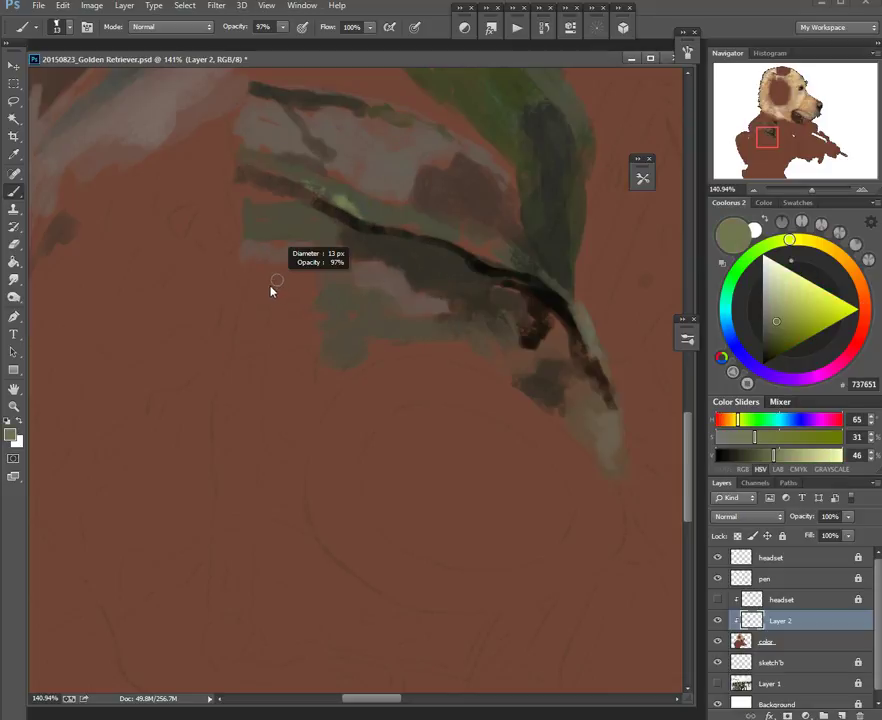
mouse_move(263, 302)
left_mouse_down()
mouse_move(299, 278)
mouse_move(302, 296)
mouse_move(265, 310)
mouse_move(327, 252)
left_mouse_up()
right_click(304, 282, "alt")
left_click(302, 281, "alt")
right_click(306, 287, "alt")
Step: Block in an olive-brown patch under the yellow-green one and end it in a dark brown pointed tip
left_click(290, 311, "alt")
left_click(427, 210, "alt")
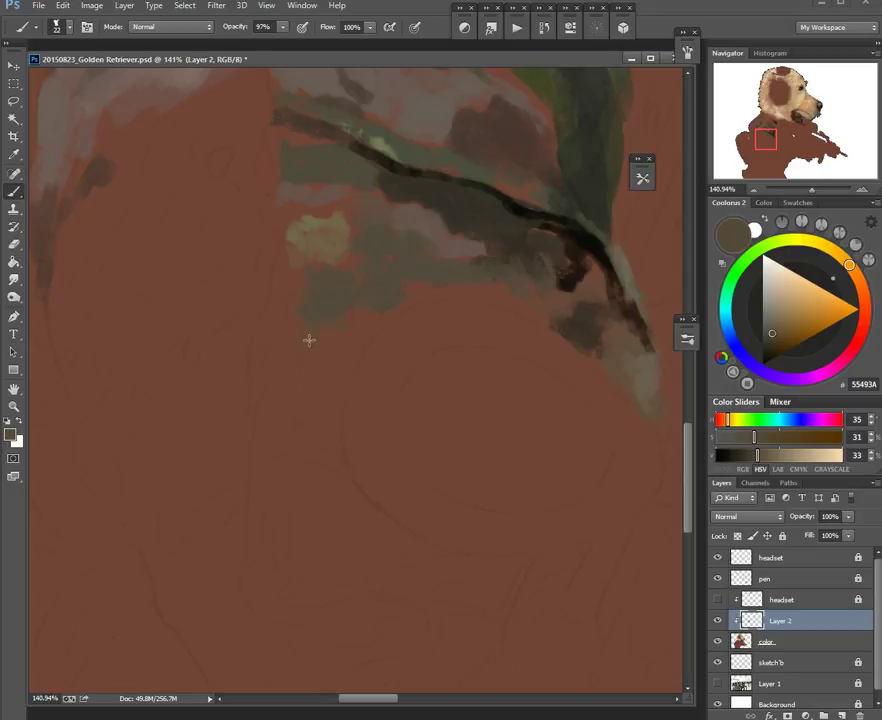
left_click(494, 233, "alt")
right_click(339, 347, "alt")
right_click(317, 357, "alt")
mouse_move(315, 360)
left_mouse_down()
mouse_move(331, 374)
mouse_move(350, 374)
mouse_move(337, 395)
left_mouse_up()
left_click(323, 350, "alt")
left_click_drag(349, 323, 286, 330)
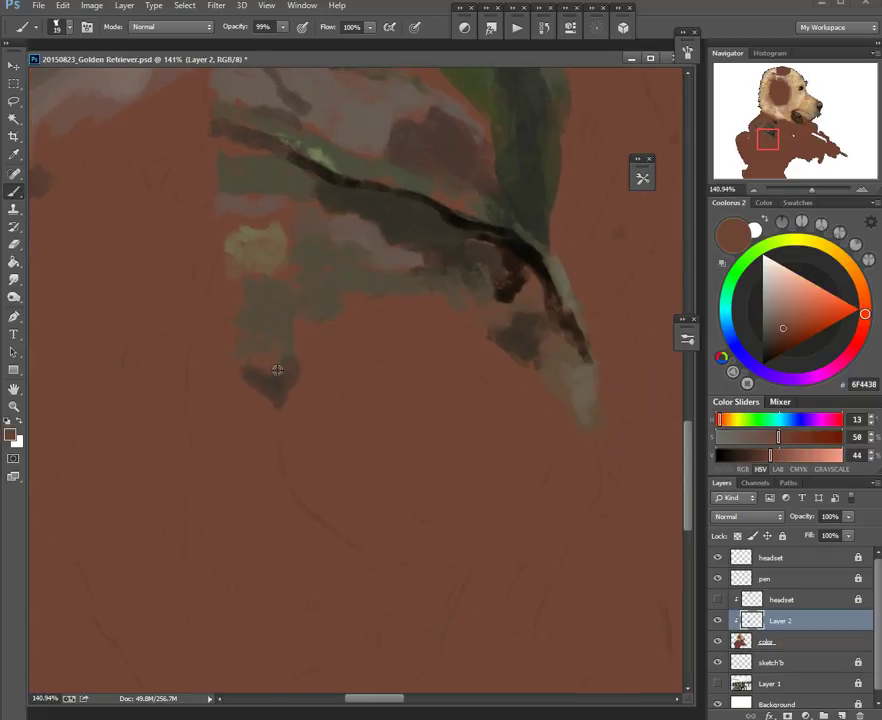
Step: Shape the fold's curved lower edge with sampled olive and line it with dark browns using a 10 px brush
left_click(368, 291, "alt")
left_click(364, 287, "alt")
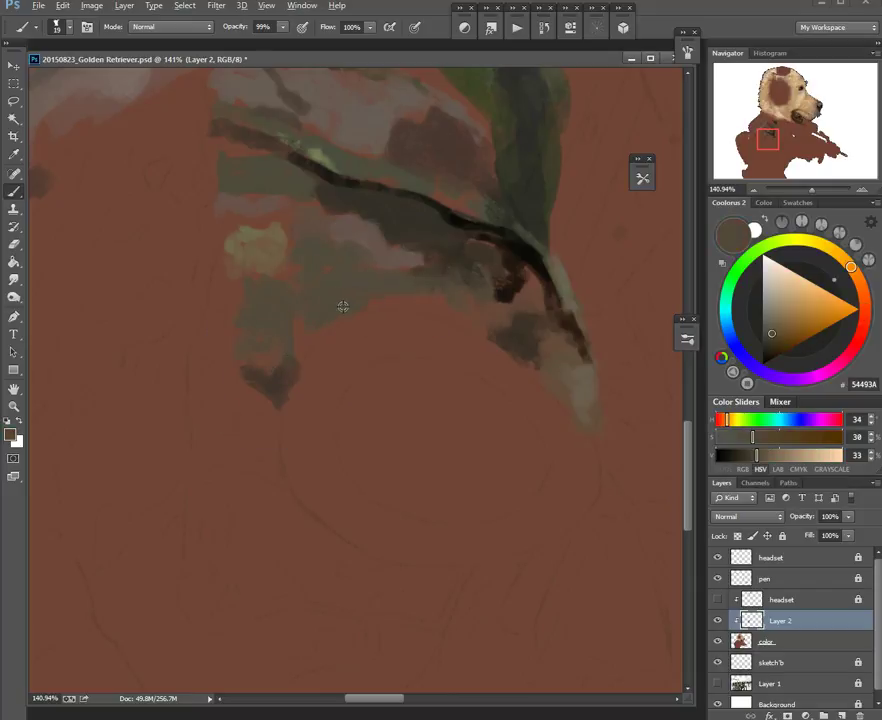
left_click(494, 339, "alt")
left_click_drag(354, 315, 330, 321)
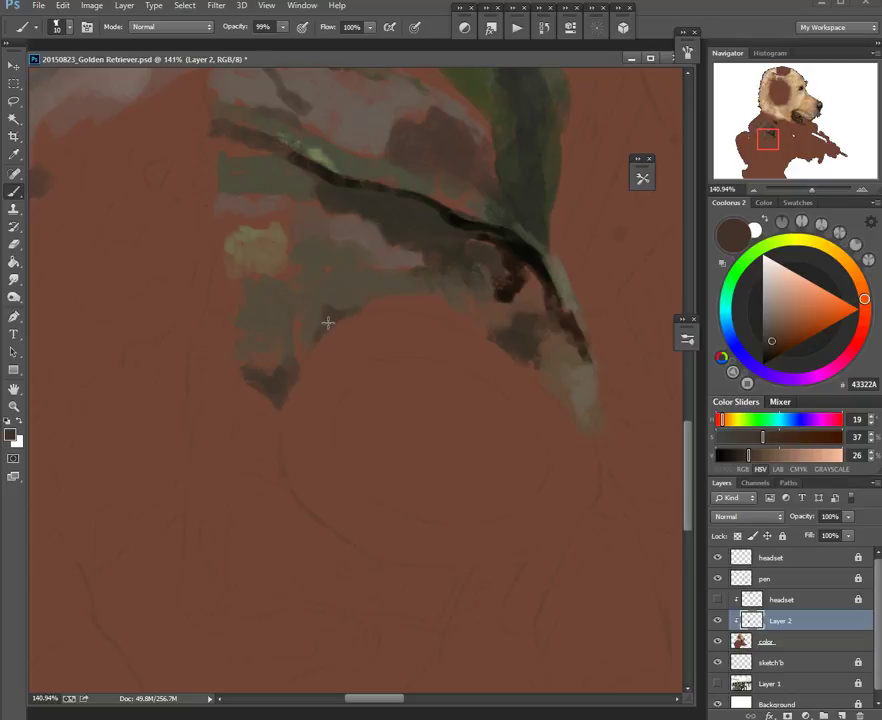
left_click(519, 201, "alt")
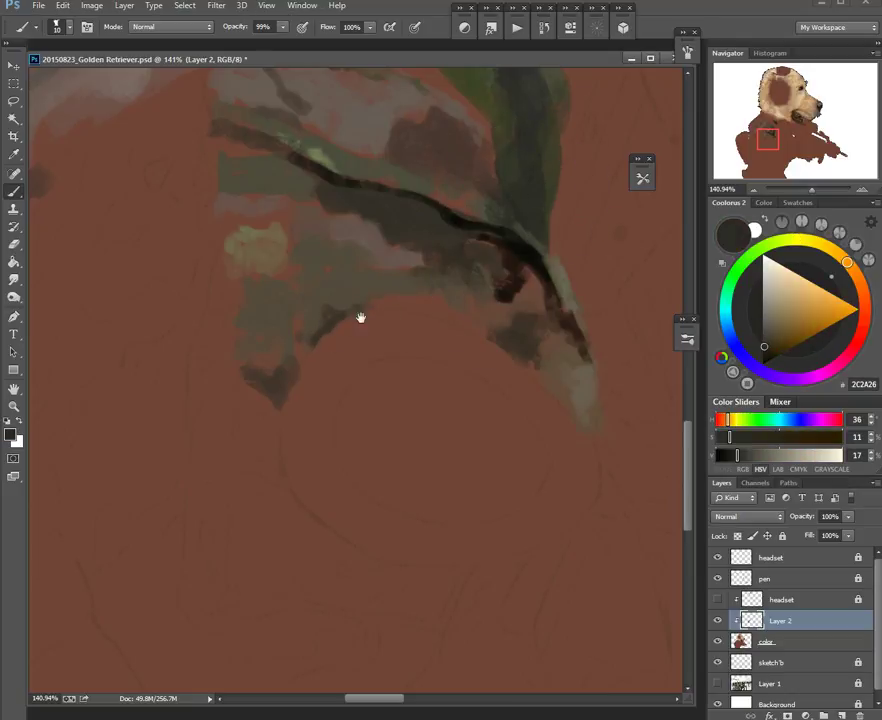
left_click_drag(384, 318, 293, 323)
left_click_drag(396, 321, 372, 311)
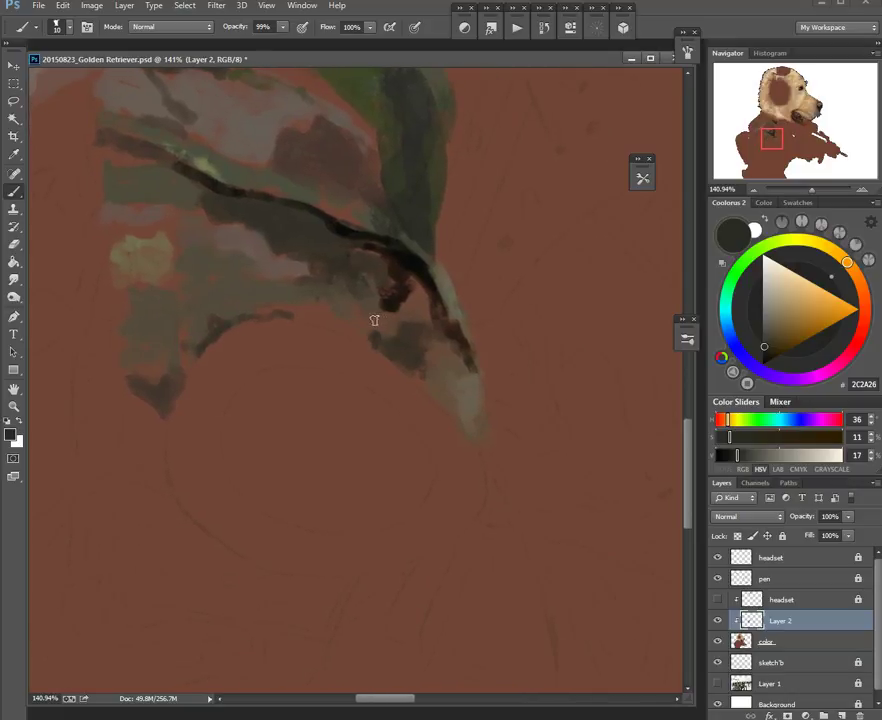
mouse_move(389, 337)
left_mouse_down()
mouse_move(374, 332)
mouse_move(397, 323)
left_mouse_up()
Step: Fill the bare area between the curved lower edge and the crease with sampled browns and olives, enlarging the brush to 26 px
left_click(410, 328, "alt")
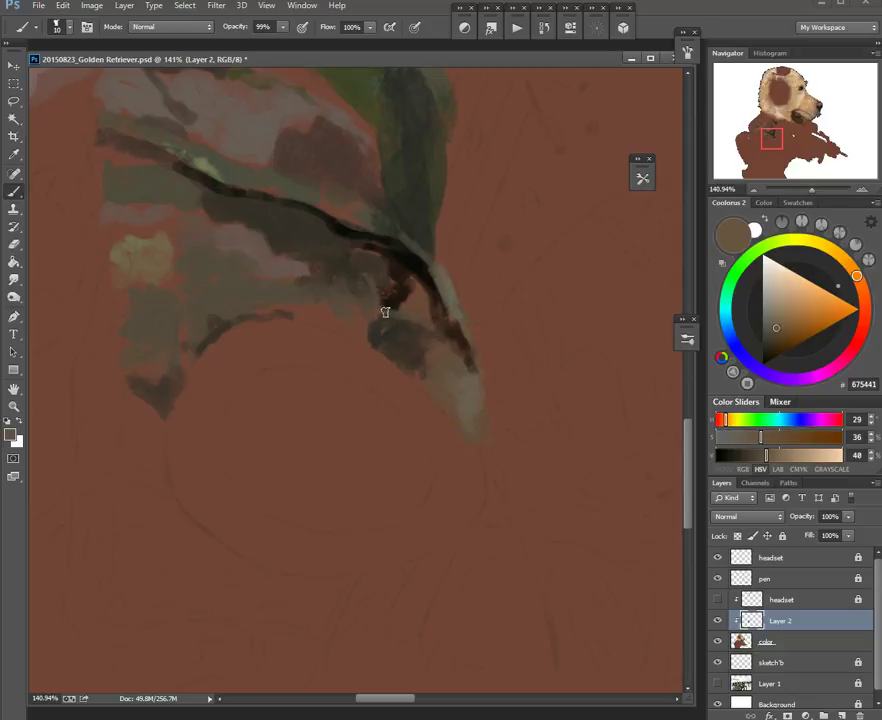
left_click_drag(320, 300, 386, 270)
left_click(440, 293, "alt")
key("bracketright")
key("bracketright")
key("bracketright")
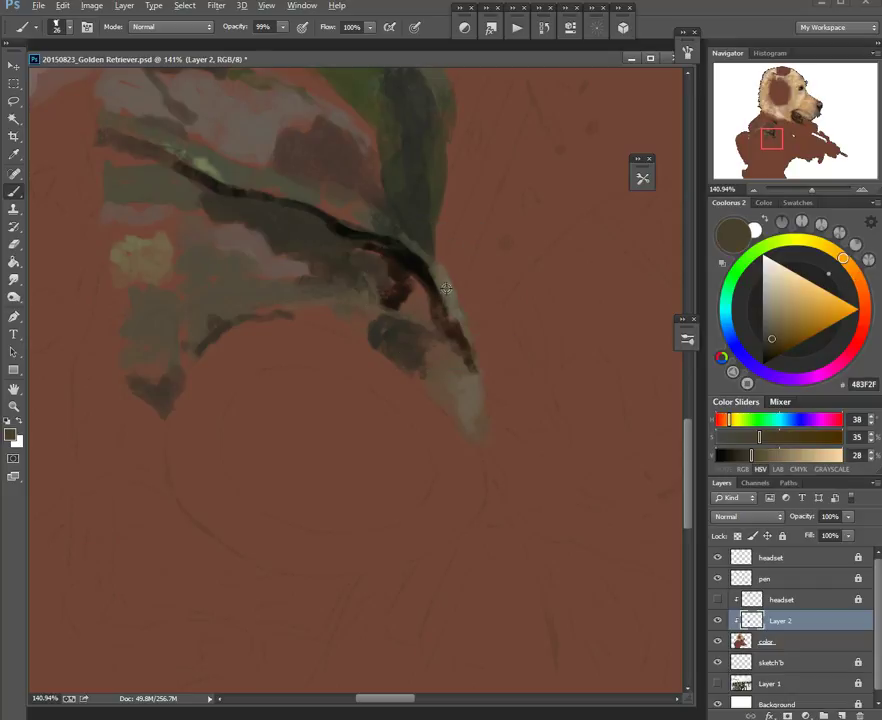
left_click(354, 298, "alt")
left_click(372, 329, "alt")
left_click(388, 236, "alt")
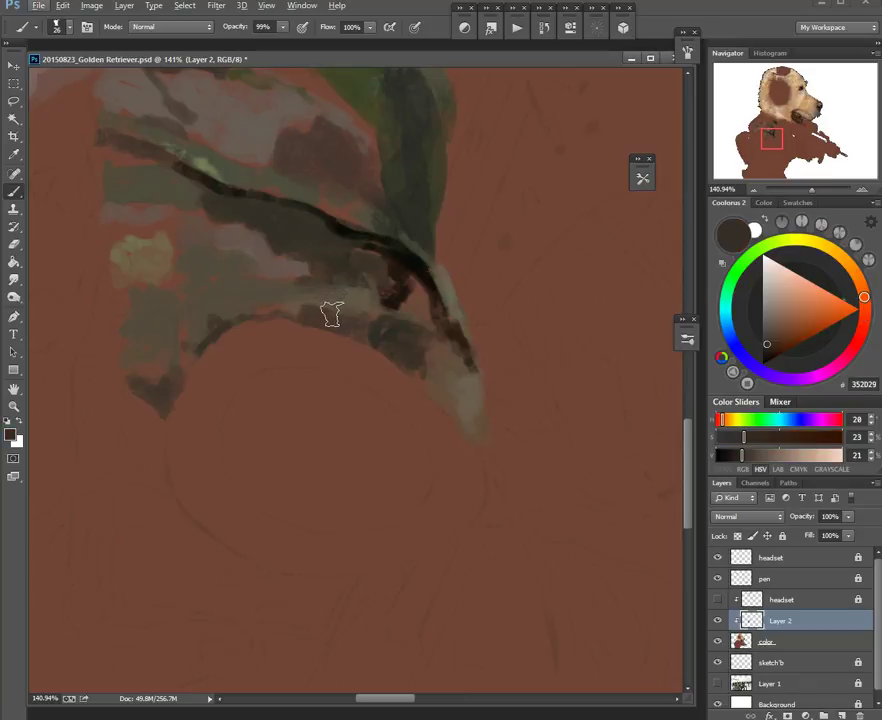
Step: Soften the new browns beneath the crease with the Smudge tool at 51% strength
key("alt+s")
key("Escape")
left_click_drag(318, 307, 311, 314)
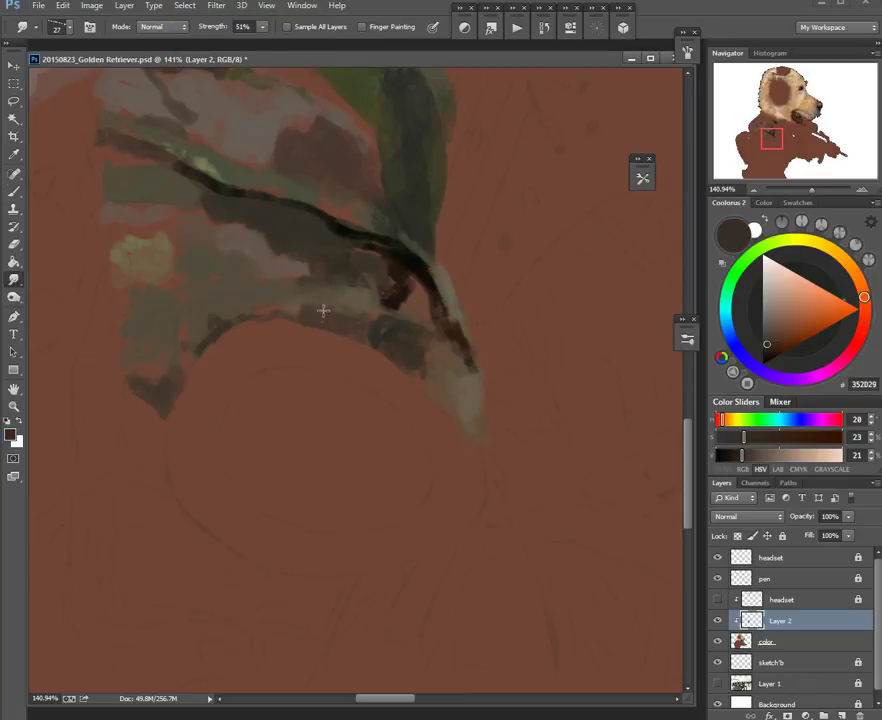
left_click_drag(399, 283, 410, 269)
left_click_drag(313, 289, 378, 316)
Step: Block in a grey fold above the upper crease beside the green stripe with sampled greys, using a 54 px brush
key("b")
mouse_move(439, 287)
left_mouse_down()
mouse_move(366, 250)
mouse_move(191, 402)
mouse_move(357, 307)
left_mouse_up()
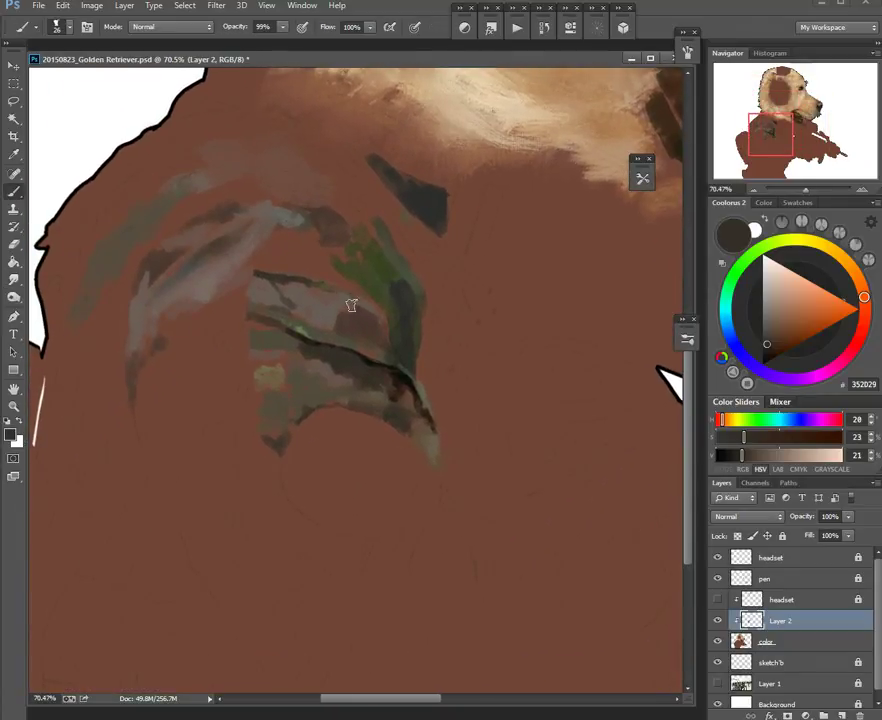
left_click(370, 272, "alt")
mouse_move(368, 288)
left_mouse_down()
mouse_move(378, 338)
mouse_move(340, 315)
mouse_move(299, 327)
mouse_move(348, 337)
mouse_move(364, 320)
left_mouse_up()
left_click(315, 271, "alt")
right_click(347, 316, "alt")
right_click(320, 323, "alt")
right_click(364, 314, "alt")
left_click(363, 321, "alt")
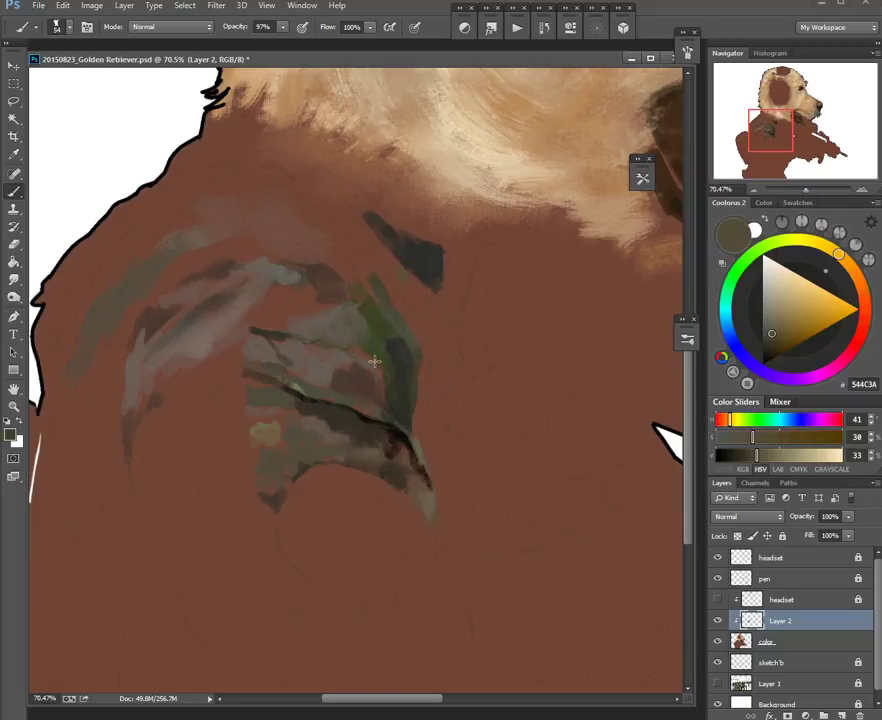
left_click(373, 362, "alt")
left_click(348, 314, "alt")
left_click(331, 319, "alt")
left_click_drag(331, 319, 321, 331)
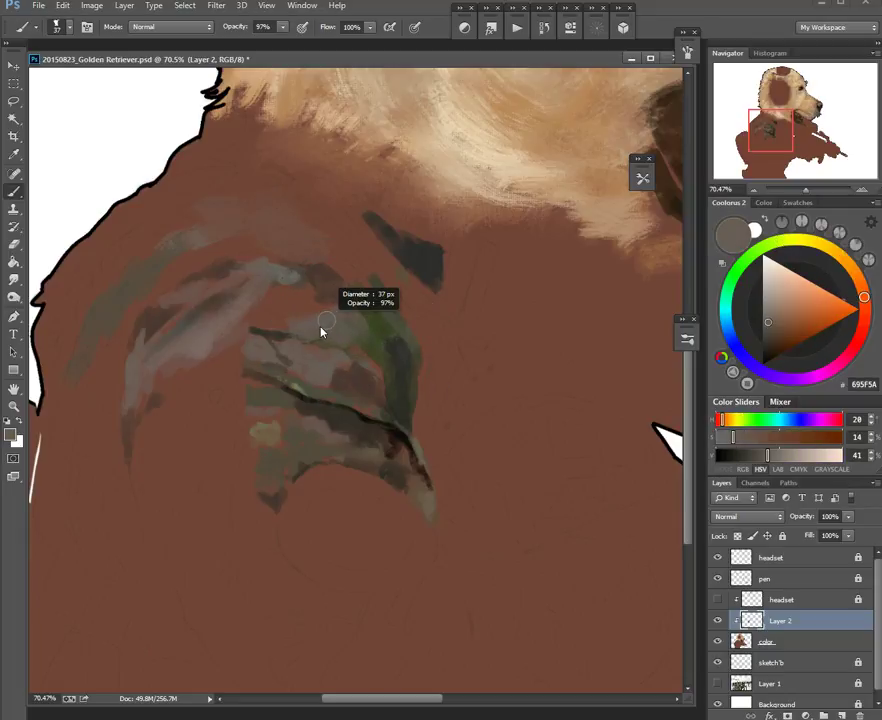
Step: Draw a thin light grey (8A8785) highlight along the grey fold's lower edge with a 6 px brush
left_click(765, 306)
right_click(278, 370, "alt")
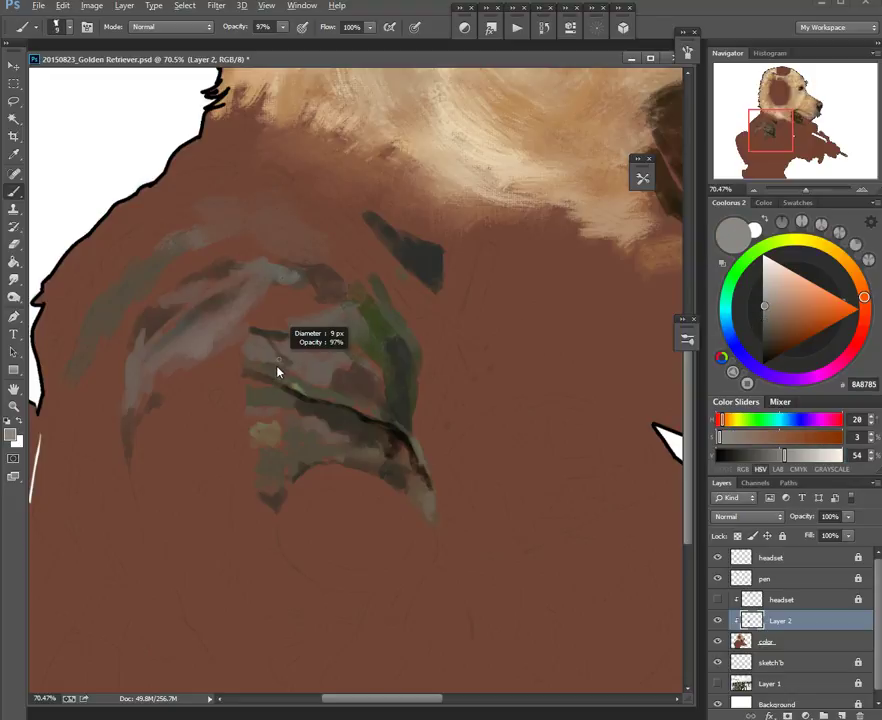
left_click_drag(375, 325, 392, 326)
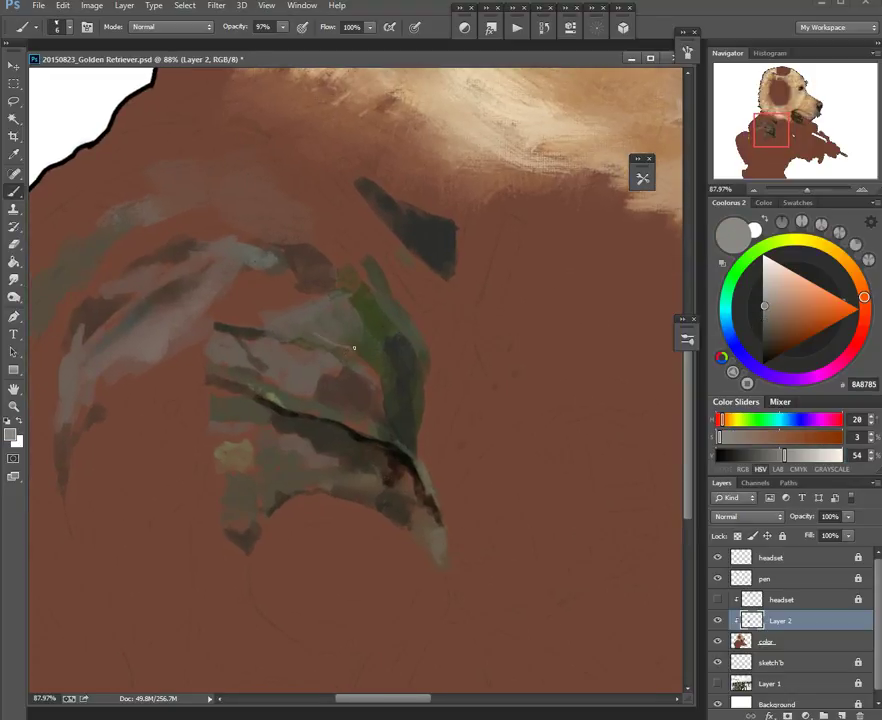
Step: Rework the area around the highlight's lower end with sampled dark greens and greys using a larger brush
key("bracketright")
key("bracketright")
key("bracketright")
key("bracketright")
key("bracketright")
left_click_drag(380, 376, 389, 391)
left_click(390, 387, "alt")
left_click(395, 386, "alt")
left_click(370, 376, "alt")
left_click(388, 376, "alt")
Step: Draw a thin near-black crease directly beneath the light highlight with a 6 px brush
key("bracketleft")
key("bracketleft")
key("bracketleft")
key("bracketleft")
key("bracketleft")
right_click(319, 344, "alt")
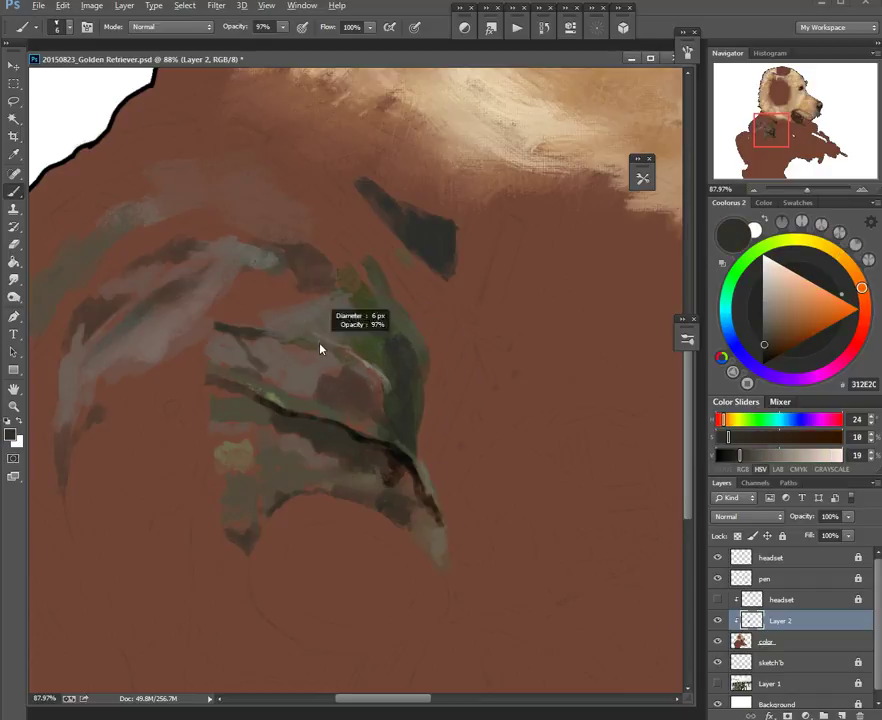
left_click(373, 391, "alt")
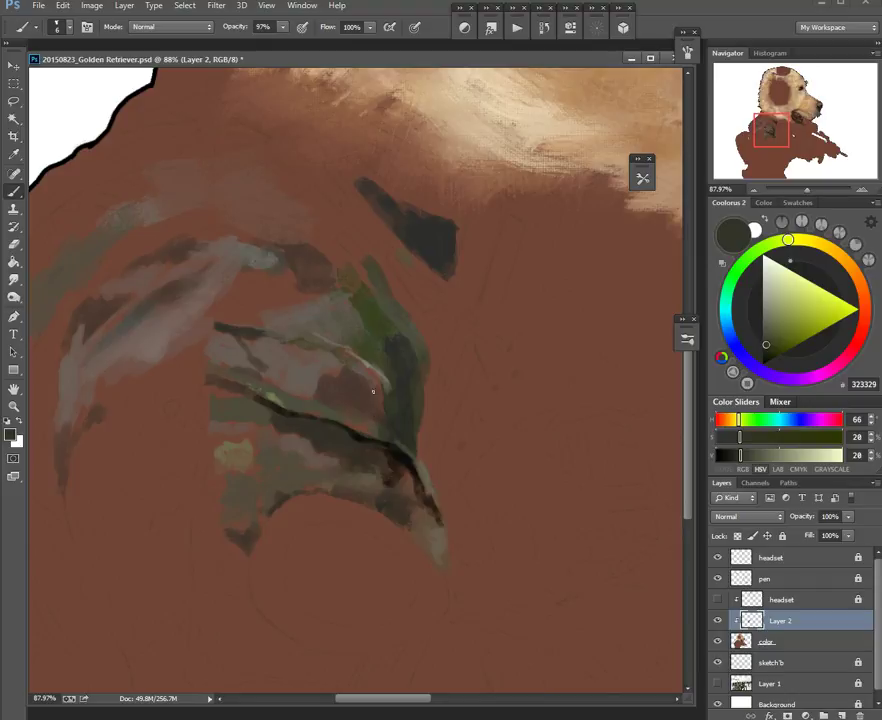
left_click(396, 447, "alt")
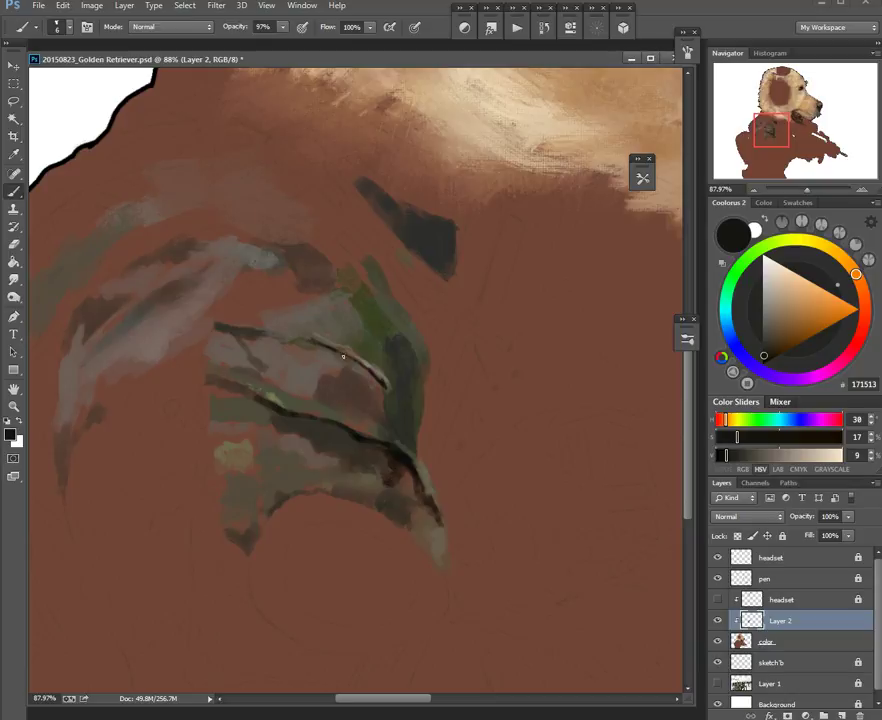
Step: Shade the grey fold's narrow end above the crease with sampled dark greys using a 33 px brush
left_click(311, 338, "alt")
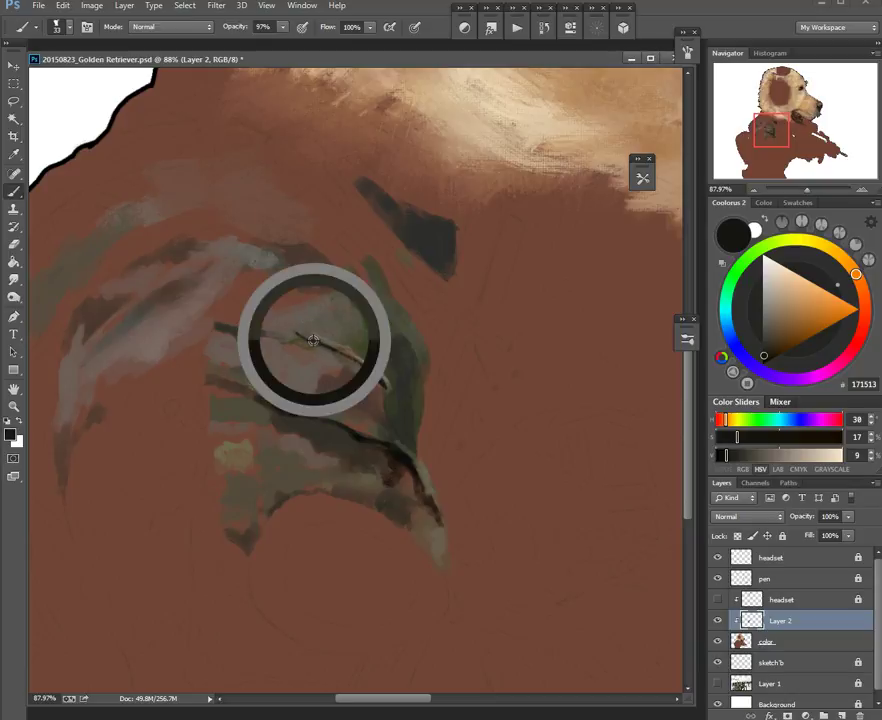
left_click(295, 328, "alt")
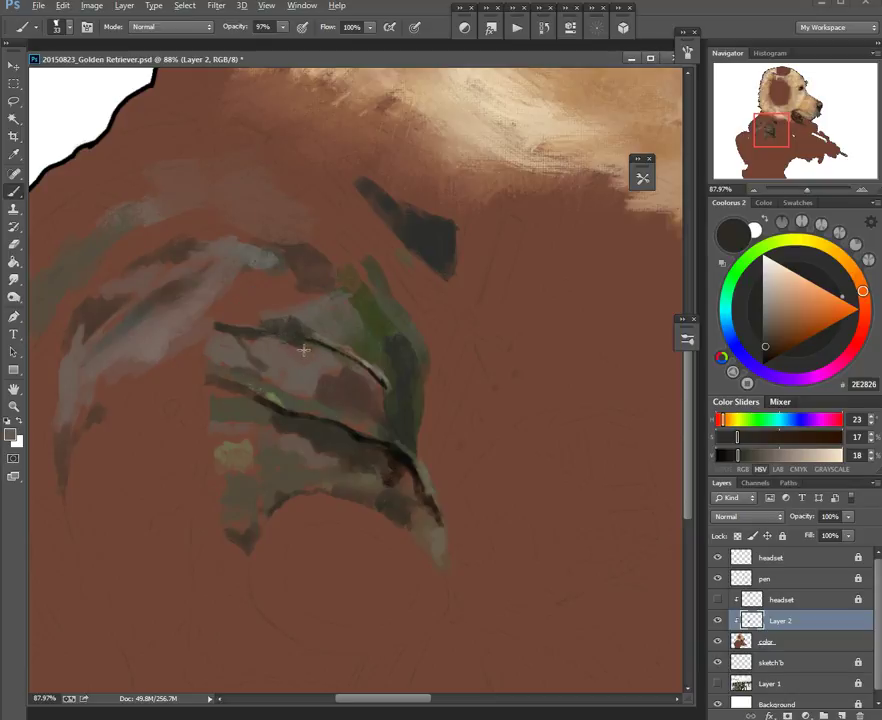
left_click(299, 327, "alt")
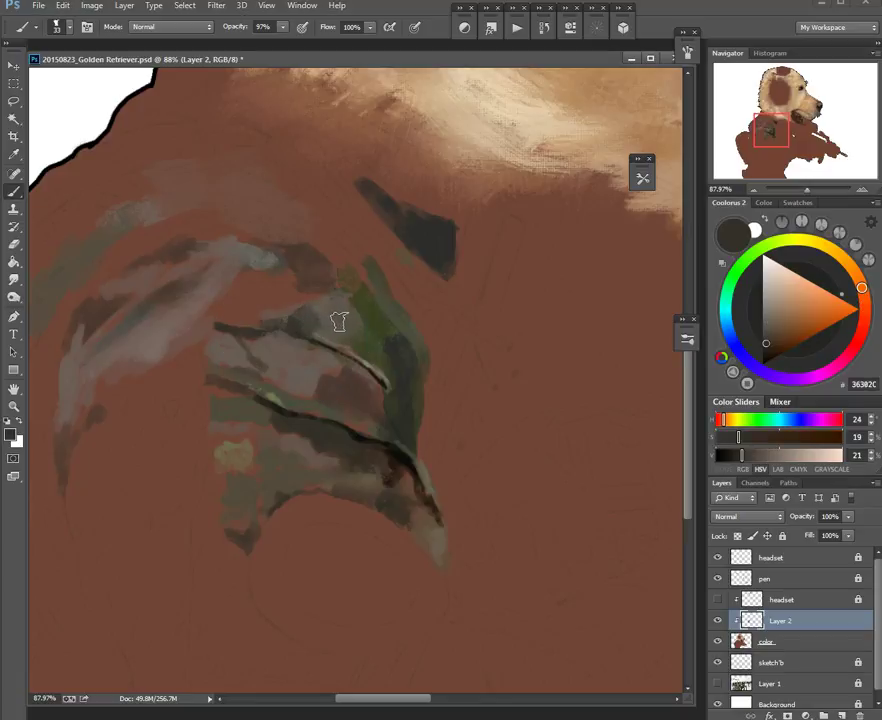
left_click(349, 391, "alt")
mouse_move(311, 321)
left_mouse_down()
mouse_move(364, 329)
mouse_move(369, 364)
mouse_move(321, 302)
left_mouse_up()
left_click(358, 336, "alt")
Step: Add a light grey highlight along the grey fold's upper edge with a 15 px brush and soften it with the Smudge tool
left_click(331, 304, "alt")
right_click(341, 299, "alt")
left_click(366, 356, "alt")
right_click(357, 336, "alt")
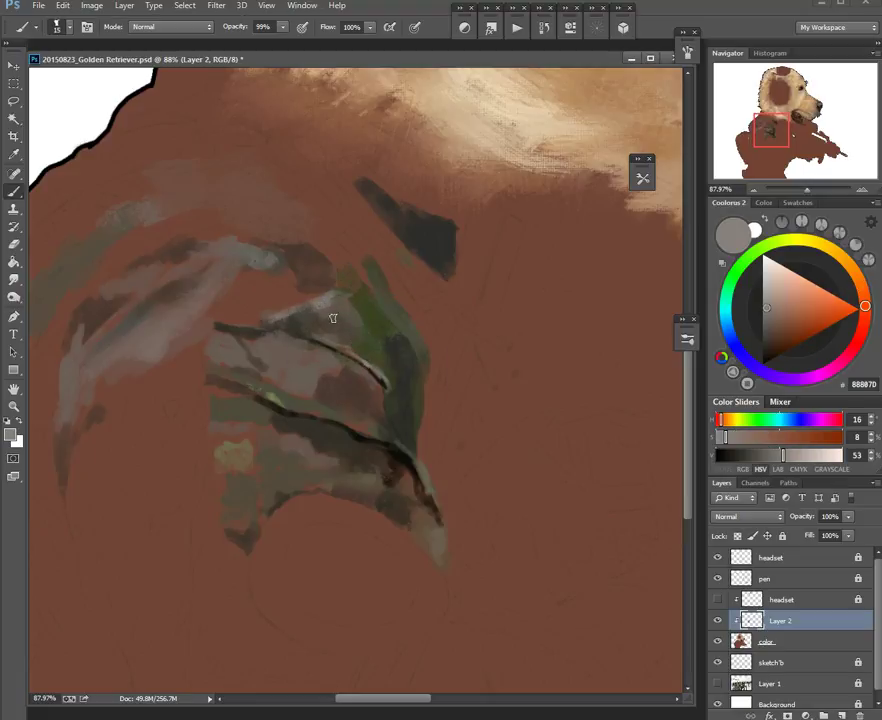
left_click(345, 313, "alt")
left_click(351, 327, "alt")
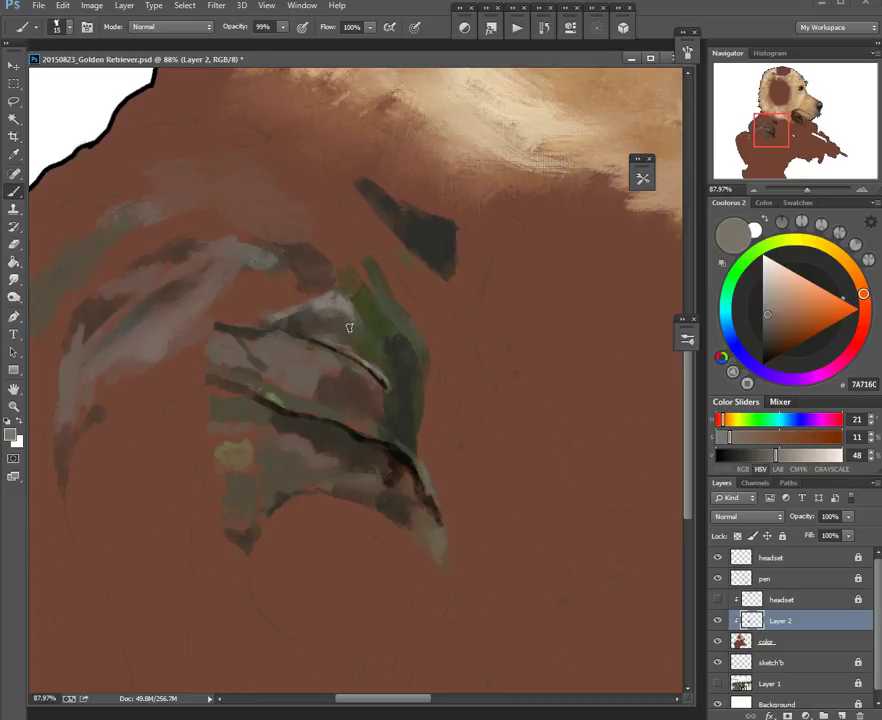
key("r")
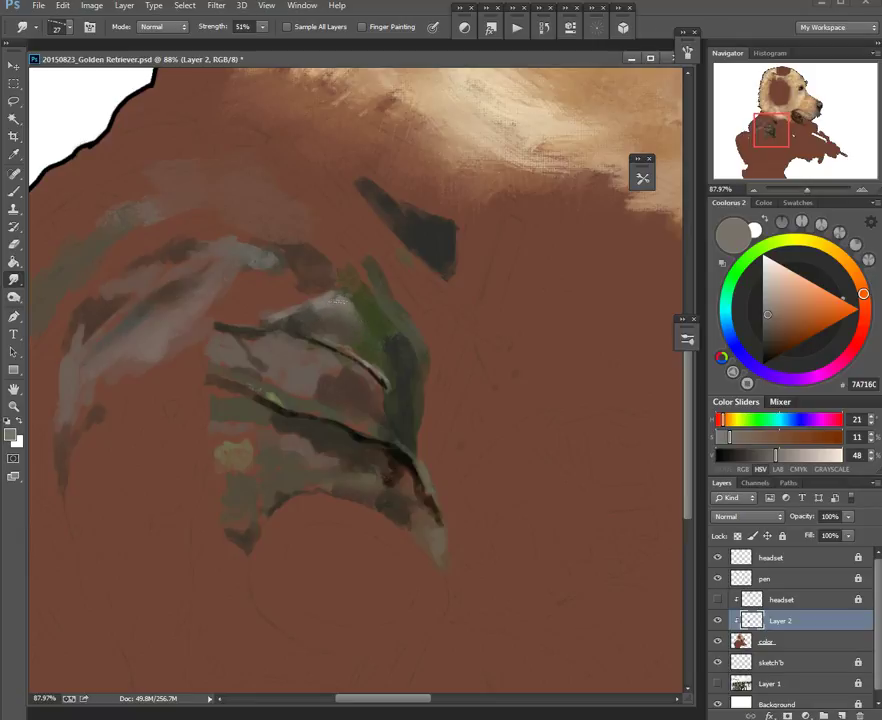
key("o")
Step: Fill the bare gap between the grey fold and the pale sleeve streak with sampled grey-browns using an enlarged brush
key("b")
left_click(329, 295, "alt")
key("bracketright")
key("bracketright")
key("bracketright")
key("bracketright")
key("bracketright")
mouse_move(274, 290)
left_mouse_down()
mouse_move(239, 289)
mouse_move(242, 305)
mouse_move(278, 288)
mouse_move(268, 304)
mouse_move(290, 277)
left_mouse_up()
left_click(284, 264, "alt")
mouse_move(218, 297)
left_mouse_down()
mouse_move(274, 310)
mouse_move(300, 294)
mouse_move(291, 286)
mouse_move(247, 308)
left_mouse_up()
left_click(278, 295, "alt")
Step: Blend sampled blue-greys and warm greys from the pale streak into the grey-brown patch with a 39 px brush
left_click(389, 350, "alt")
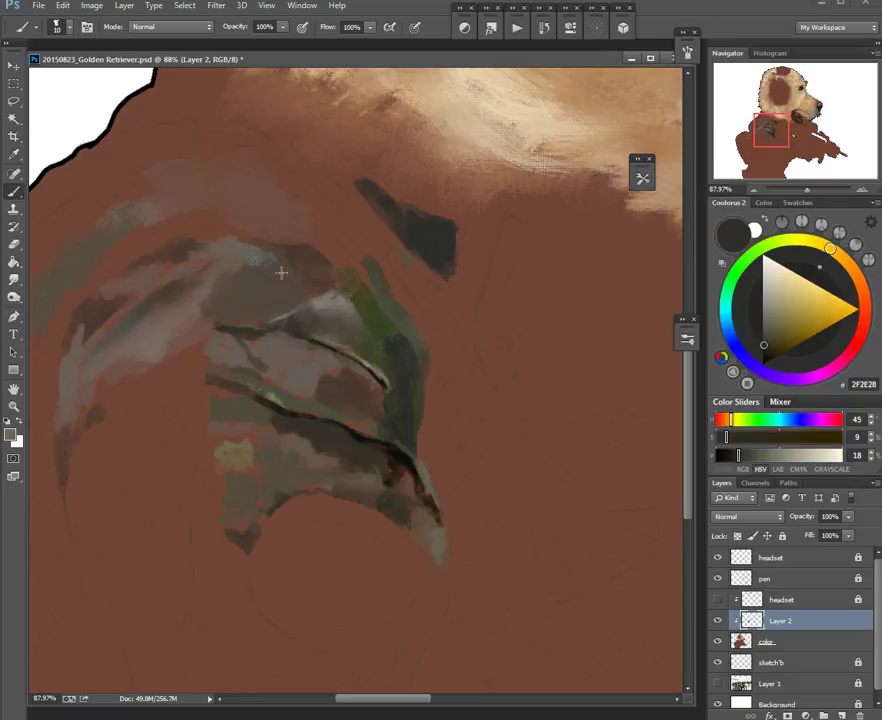
left_click(262, 261, "alt")
left_click(268, 282, "alt")
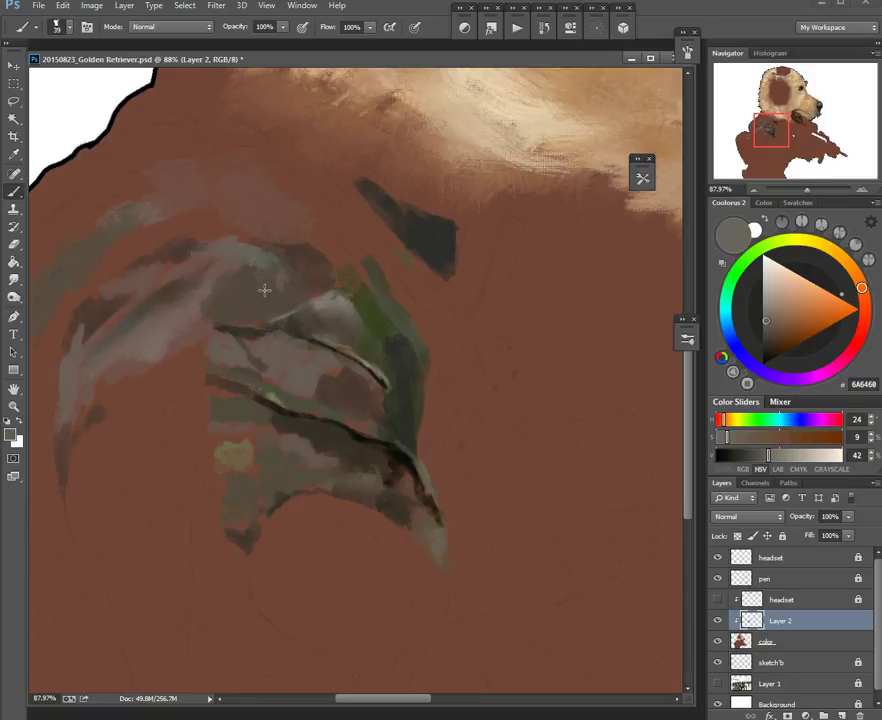
left_click(257, 289, "alt")
left_click(272, 290, "alt")
left_click(218, 290, "alt")
left_click_drag(267, 289, 326, 276)
Step: Even out the grey-brown patch above the upper crease with sampled greys and warm browns, reducing the brush to 34 px
left_click(253, 307, "alt")
mouse_move(230, 332)
left_mouse_down()
mouse_move(282, 280)
mouse_move(217, 340)
mouse_move(275, 306)
mouse_move(270, 322)
left_mouse_up()
left_click(272, 290, "alt")
right_click(297, 316, "alt")
left_click(296, 325, "alt")
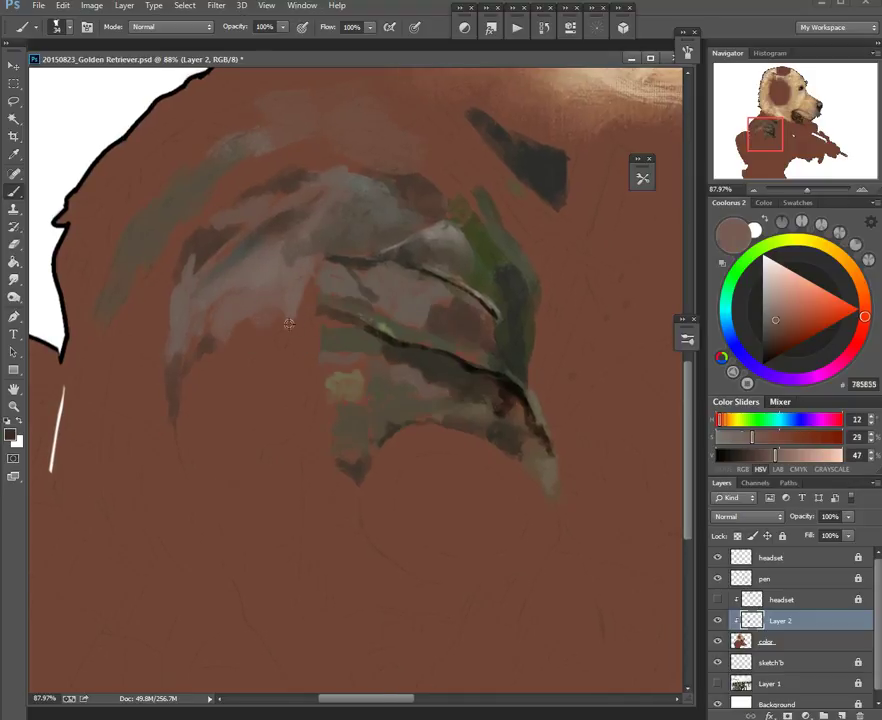
Step: Paint a dull olive-green camouflage patch below the pale sleeve streak, using a 30 px brush reduced to 26 px
left_click(262, 337, "alt")
right_click(268, 330, "alt")
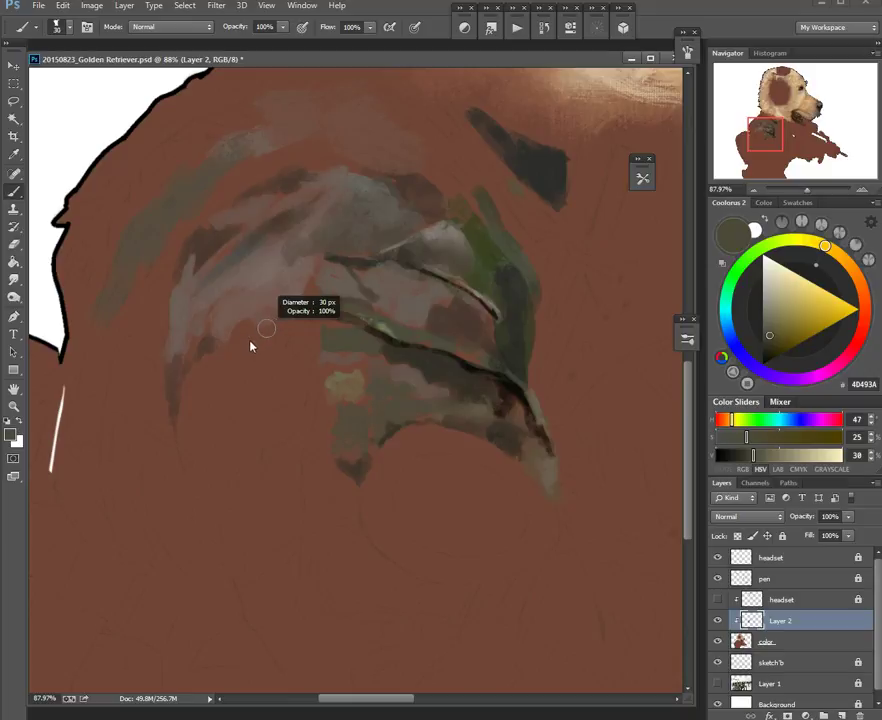
left_click_drag(246, 329, 241, 356)
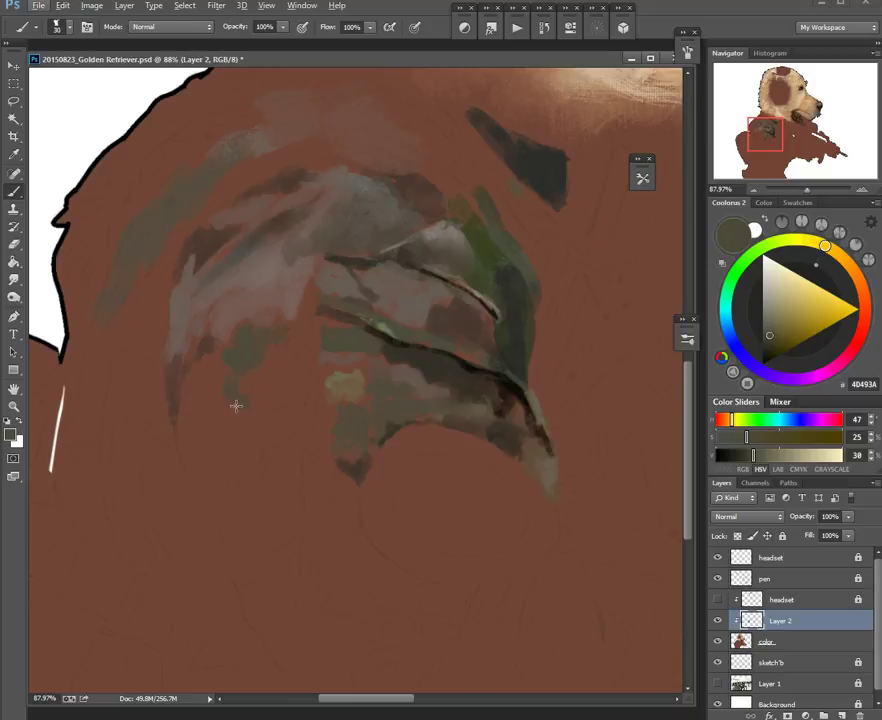
right_click(264, 392, "alt")
left_click_drag(239, 384, 260, 394)
right_click(288, 364, "alt")
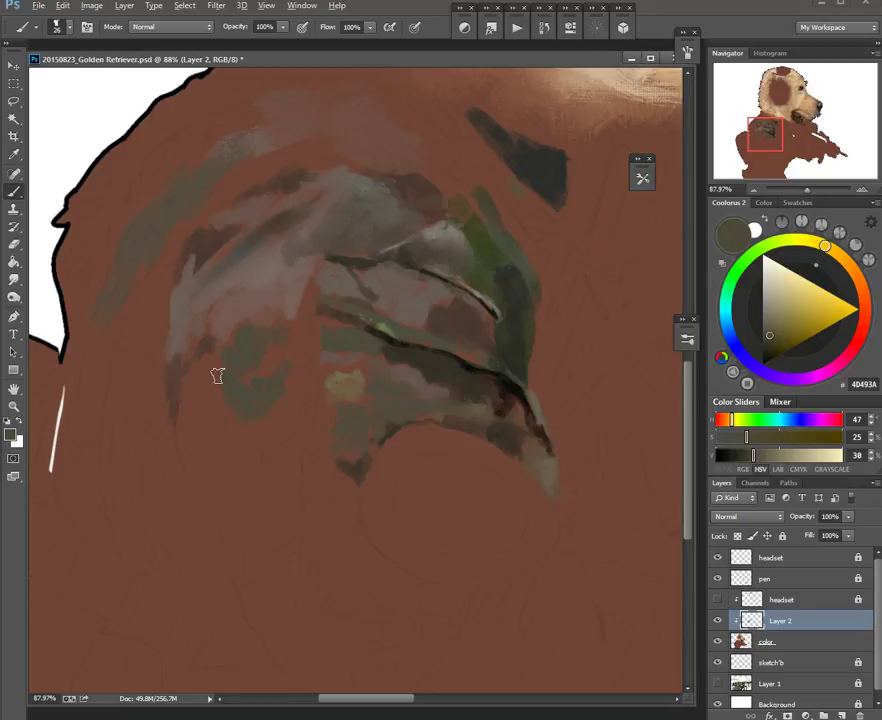
Step: Mix a yellower green and blend ochre-olive tones over the outer side of the olive patch with the 26 px brush
right_click(337, 362, "alt+shift")
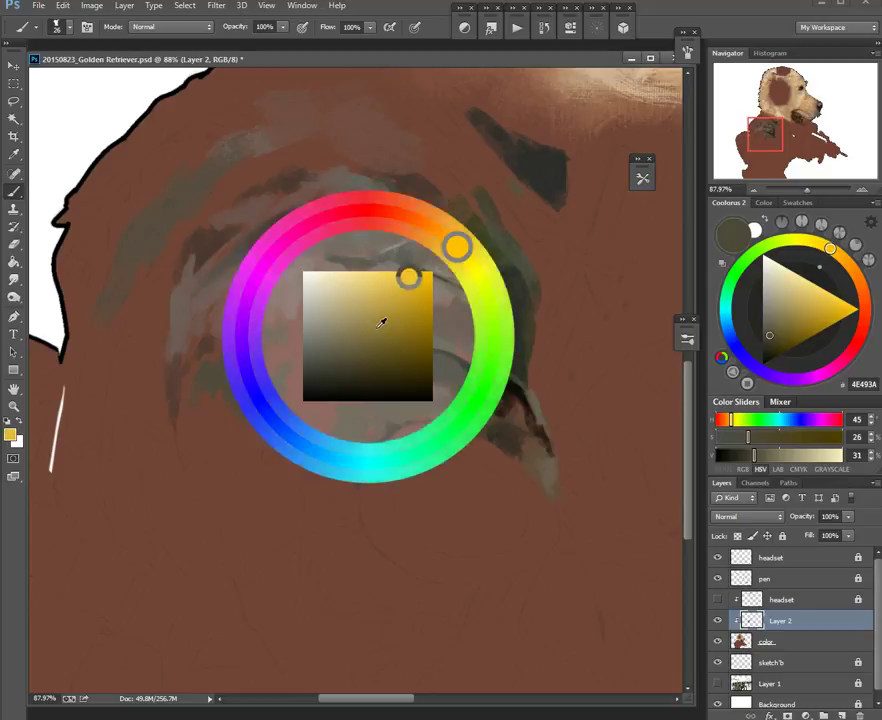
left_click_drag(383, 328, 355, 340)
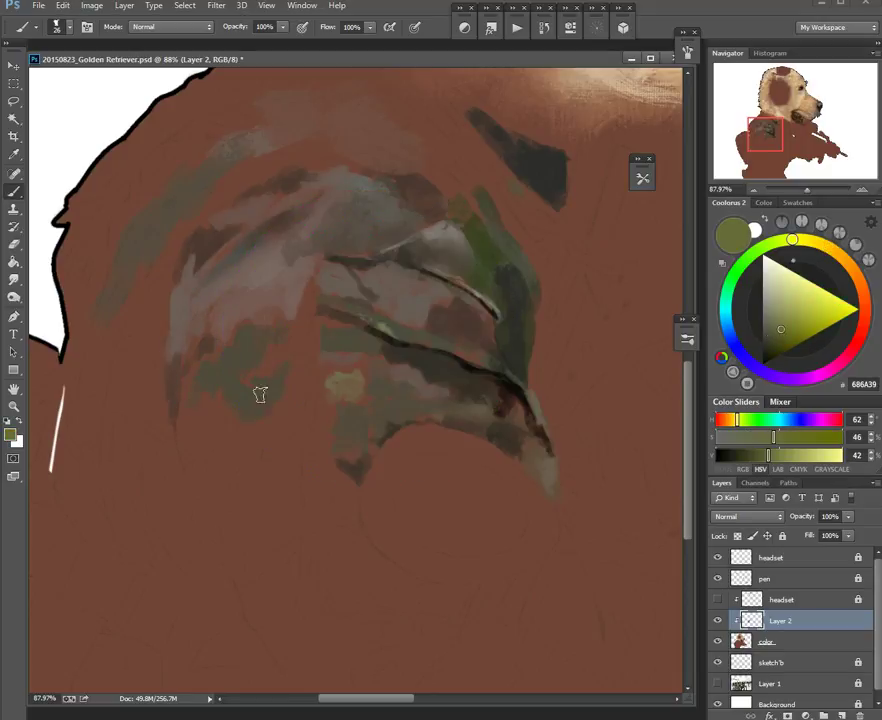
left_click(249, 398, "alt")
left_click(230, 384, "alt")
left_click_drag(229, 386, 238, 369)
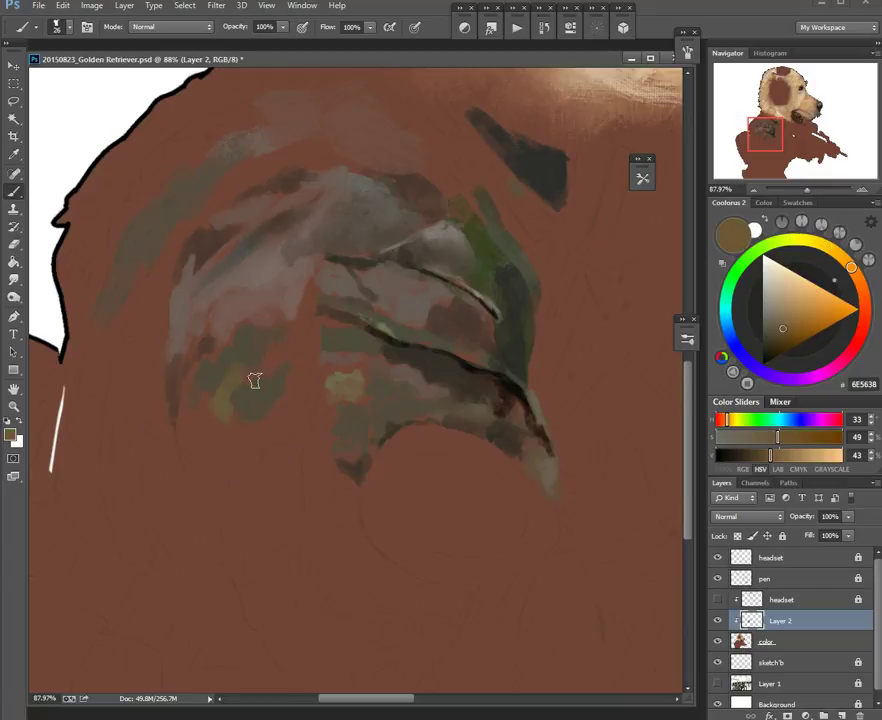
left_click(207, 383, "alt")
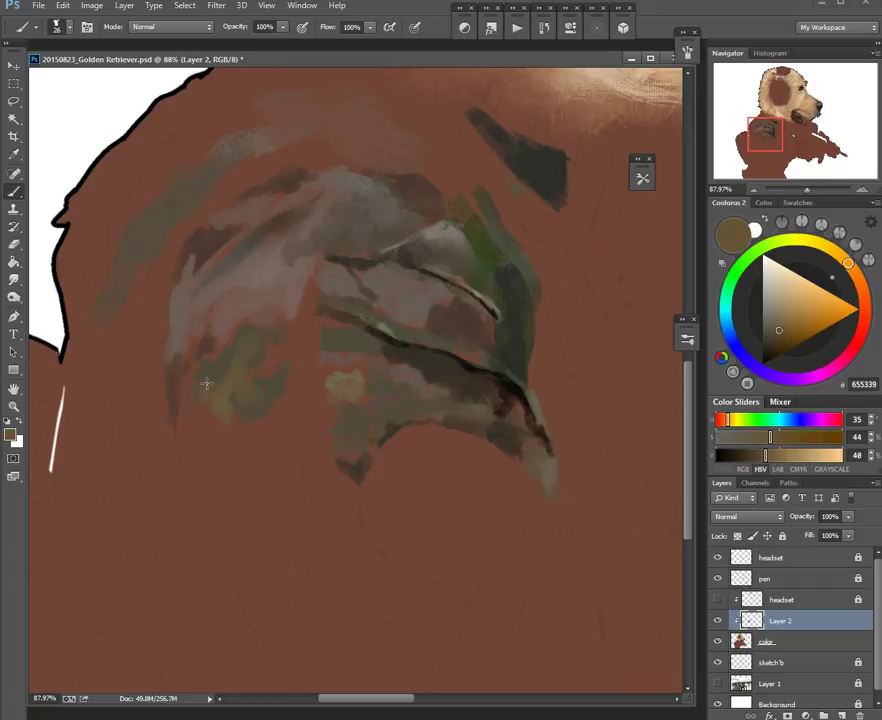
Step: Extend the ochre-olive patch downward along the sleeve with sampled olive and brown tones
left_click(268, 369, "alt")
left_click(231, 387, "alt")
left_click_drag(219, 402, 214, 504)
left_click(240, 416, "alt")
left_click(256, 410, "alt")
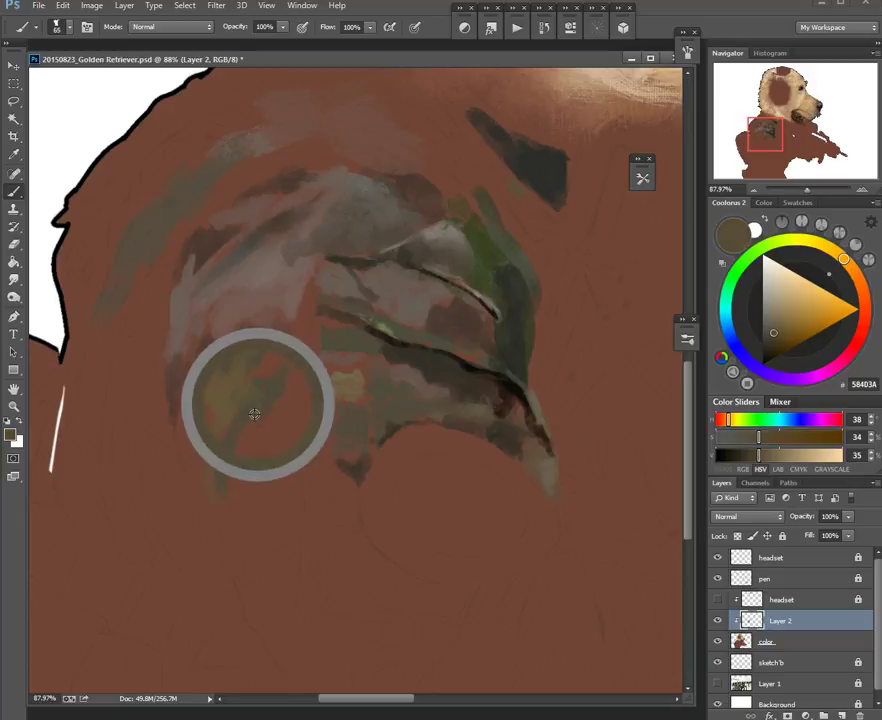
Step: Add textured mid-green and dark green camouflage below the ochre area with a 65 px brush
left_click(333, 418, "alt")
right_click(313, 383, "alt+shift")
left_click_drag(313, 383, 431, 362)
left_click_drag(263, 408, 230, 478)
right_click(287, 398, "alt+shift")
mouse_move(287, 402)
left_mouse_down()
mouse_move(254, 432)
mouse_move(236, 478)
left_mouse_up()
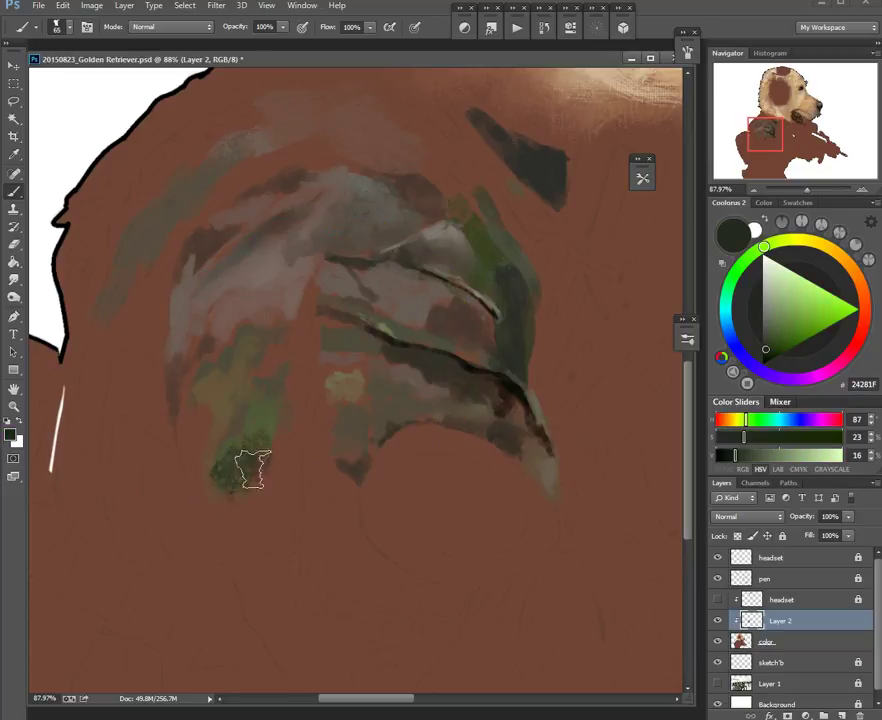
left_click(258, 413, "alt")
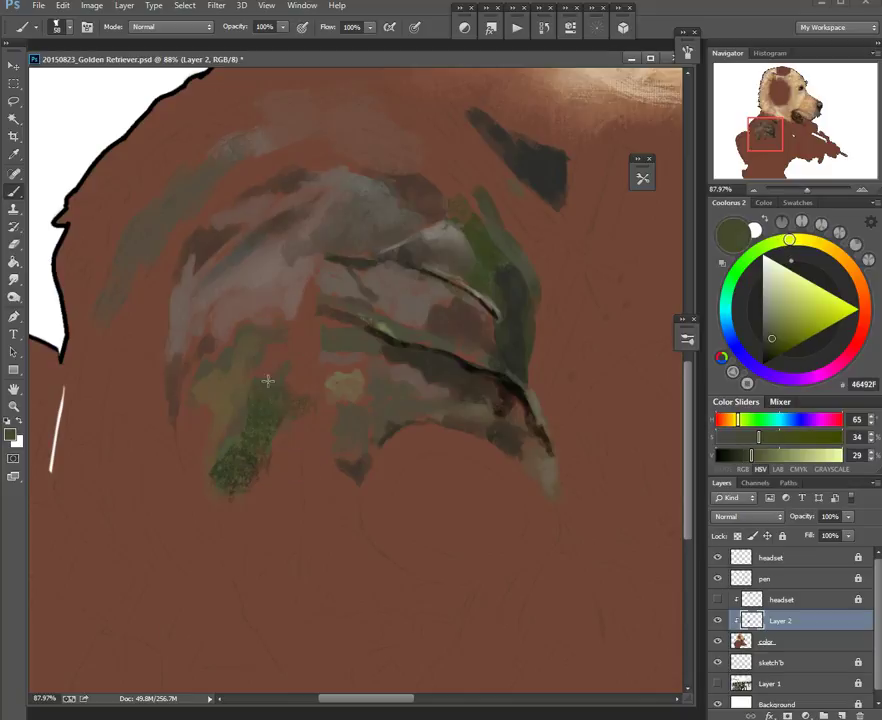
Step: Widen and lengthen the green sleeve fold with sampled dark olives and browns using a 58 px brush
left_click(260, 449, "alt")
mouse_move(250, 445)
left_mouse_down()
mouse_move(222, 489)
mouse_move(236, 526)
left_mouse_up()
left_click_drag(286, 422, 282, 334)
left_click(250, 374, "alt")
mouse_move(252, 395)
left_mouse_down()
mouse_move(229, 437)
mouse_move(240, 466)
mouse_move(279, 405)
left_mouse_up()
left_click(331, 354, "alt")
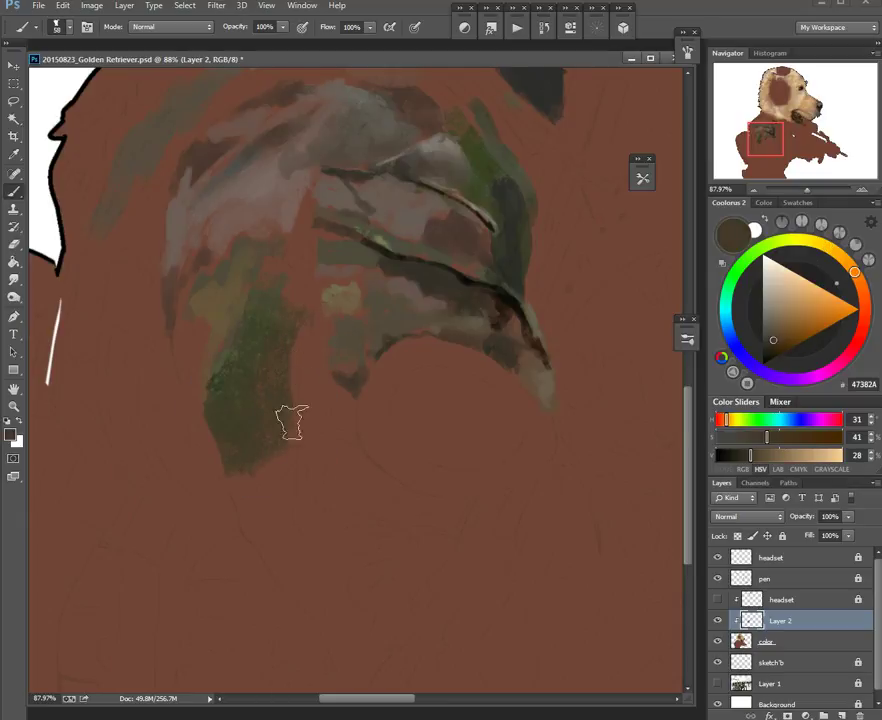
Step: Fill out the fold's lower end with sampled dark green and taper it to a tip with a 30 px brush
left_click(278, 425, "alt")
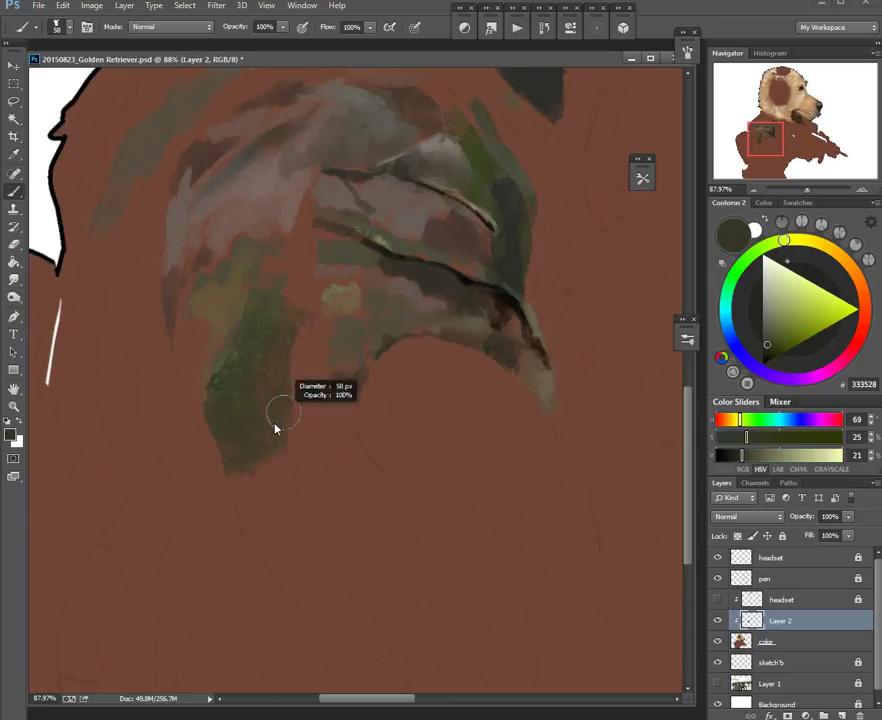
left_click_drag(262, 442, 272, 372)
right_click(305, 362, "alt")
right_click(297, 386, "alt")
right_click(308, 373, "alt")
mouse_move(295, 388)
left_mouse_down()
mouse_move(299, 378)
mouse_move(252, 400)
mouse_move(268, 415)
mouse_move(246, 447)
mouse_move(255, 428)
left_mouse_up()
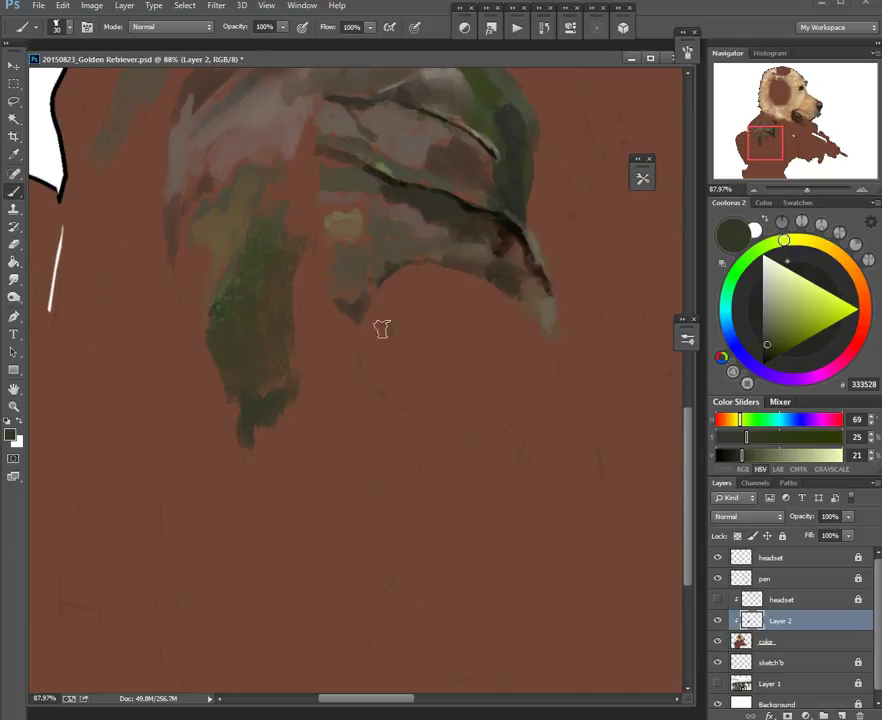
Step: Shade the fold's lower tip with sampled dark browns using the 30 px brush
left_click(478, 218, "alt")
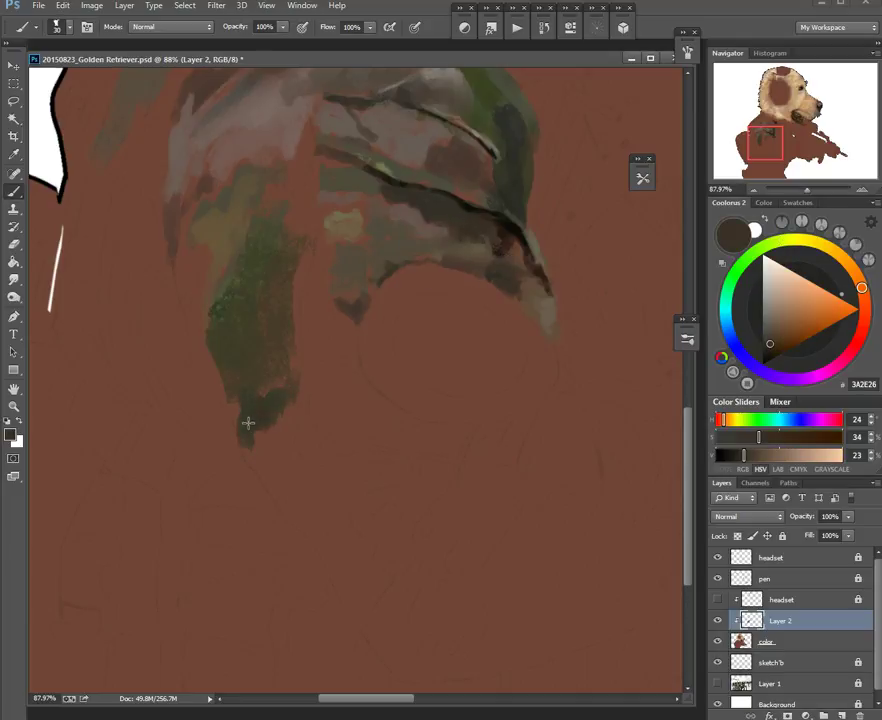
mouse_move(289, 411)
left_mouse_down()
mouse_move(279, 420)
mouse_move(291, 398)
left_mouse_up()
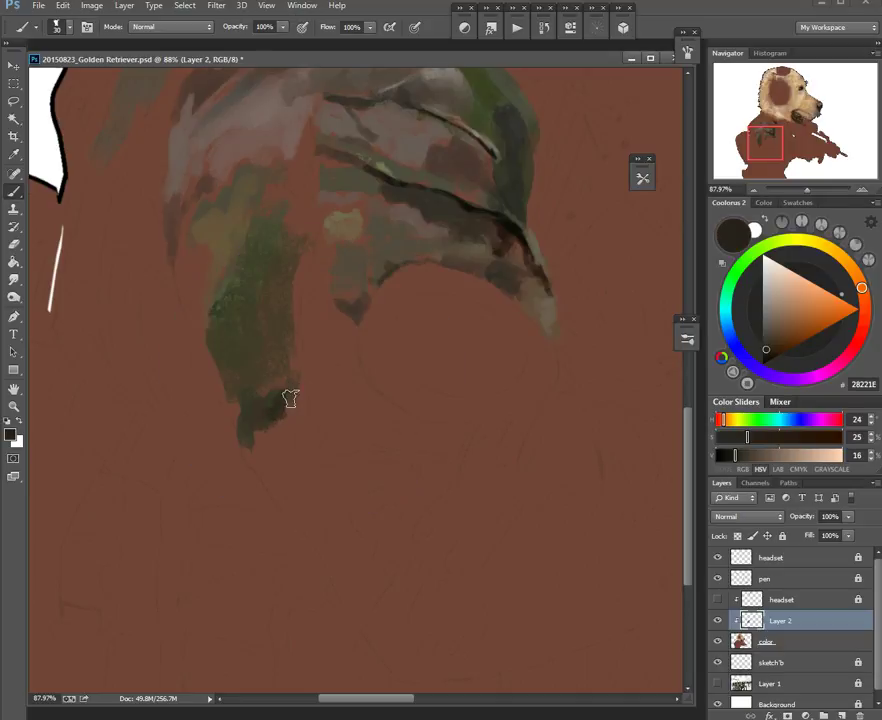
left_click(264, 402, "alt")
left_click(277, 378, "alt")
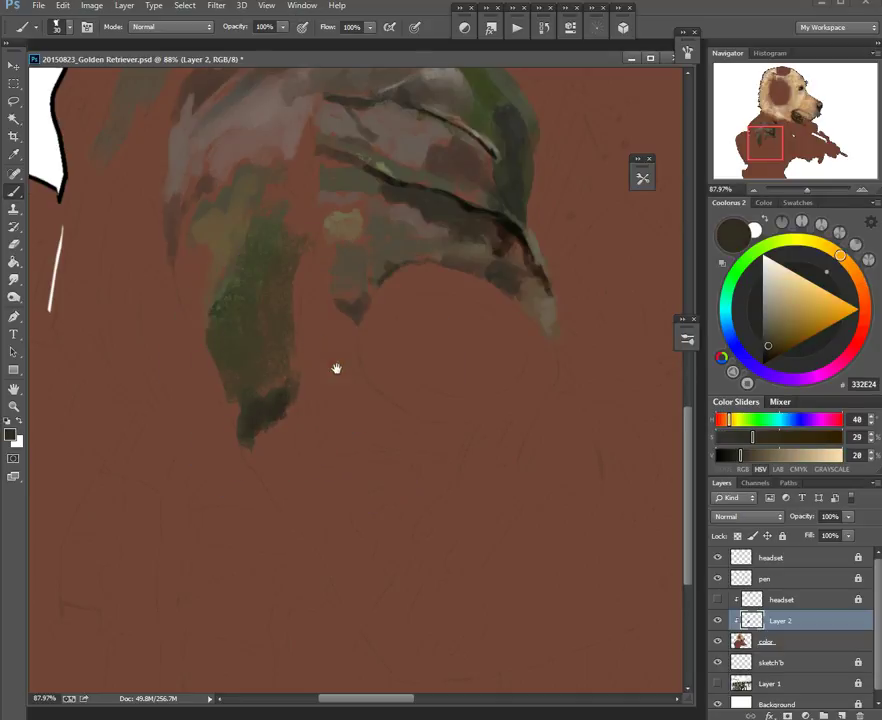
left_click_drag(337, 368, 371, 416)
Step: Broaden the fold's lower outer edge with sampled dark olive tones
left_click(281, 403, "alt")
left_click_drag(243, 398, 281, 465)
left_click(249, 418, "alt")
left_click_drag(235, 403, 251, 430)
mouse_move(257, 320)
left_mouse_down()
mouse_move(250, 328)
mouse_move(275, 351)
left_mouse_up()
Step: Paint a thin grey-green highlight streak diagonally down the green fold with a 12 px brush and sampled light tones
left_click(254, 288, "alt")
key("bracketleft")
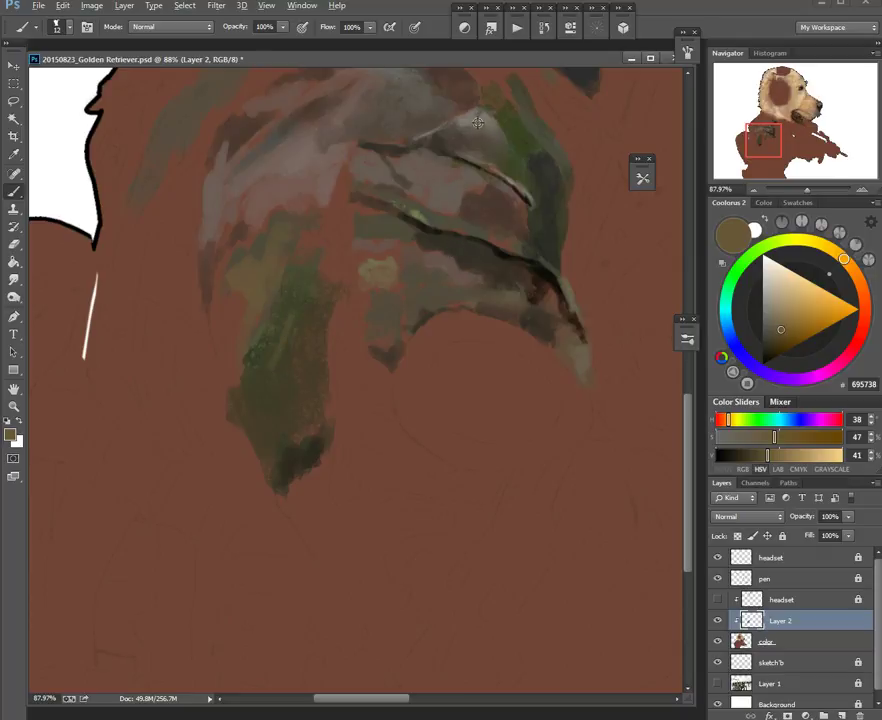
left_click(478, 123, "alt")
left_click_drag(297, 323, 273, 361)
left_click(285, 335, "alt")
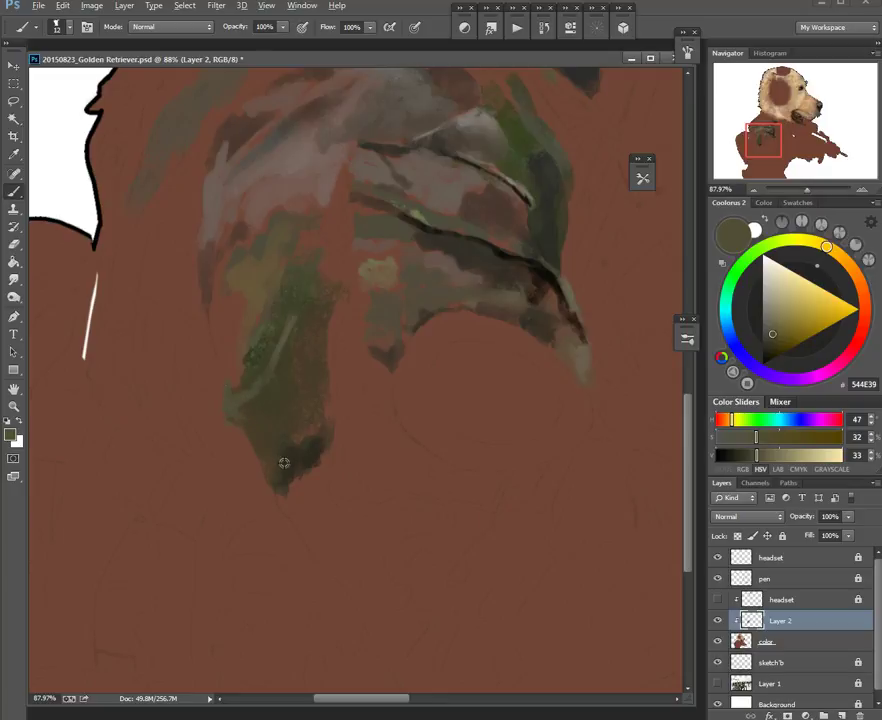
Step: Darken the fold's outer edge beneath the highlight streak with sampled dark browns using the 12 px brush
left_click(229, 408, "alt")
left_click(232, 396, "alt")
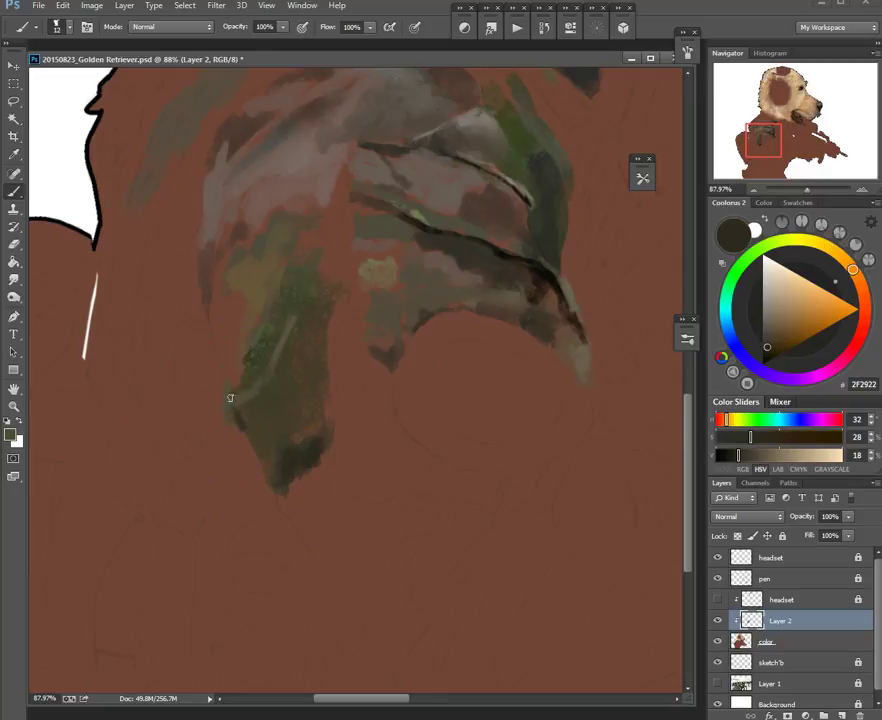
left_click(236, 408, "alt")
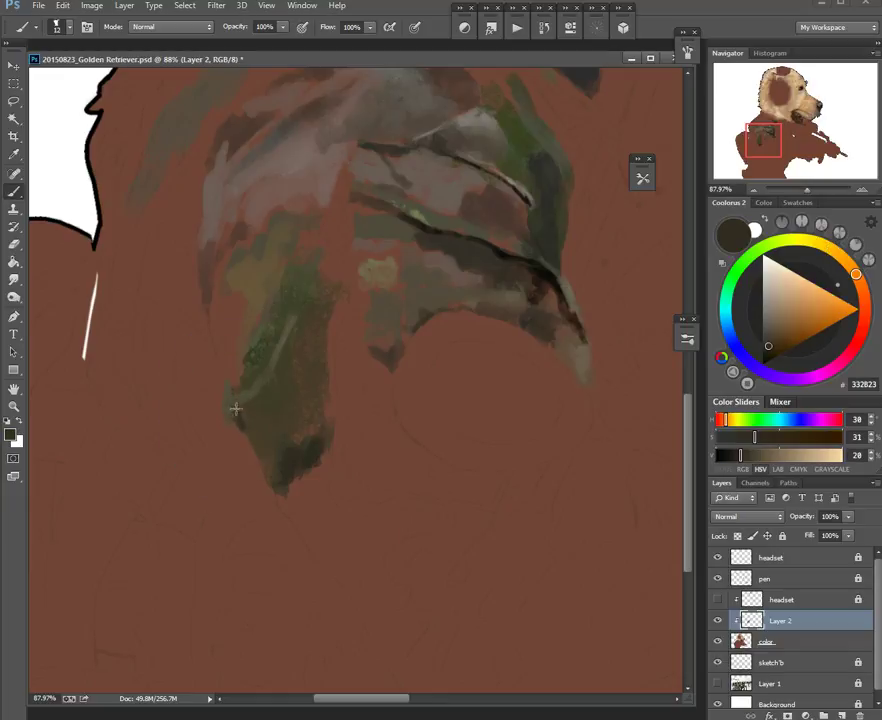
mouse_move(262, 435)
left_mouse_down()
mouse_move(242, 390)
mouse_move(217, 430)
left_mouse_up()
Step: Mix a dark olive green and paint a curved strip along the fold's outer side, enlarging the brush to 21 px
left_click(211, 388, "alt")
right_click(244, 366, "alt+shift")
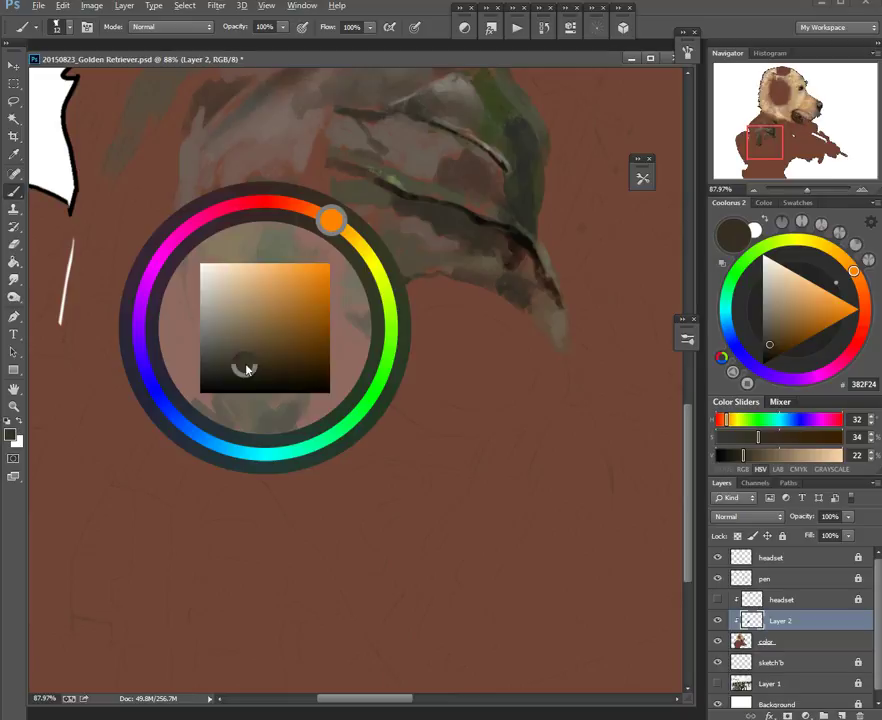
left_click_drag(383, 282, 269, 370)
mouse_move(198, 408)
left_mouse_down()
mouse_move(222, 438)
mouse_move(228, 409)
mouse_move(214, 431)
mouse_move(229, 438)
mouse_move(217, 442)
mouse_move(250, 462)
left_mouse_up()
right_click(222, 426, "alt")
mouse_move(170, 373)
left_mouse_down()
mouse_move(185, 399)
mouse_move(161, 319)
mouse_move(166, 356)
mouse_move(166, 339)
mouse_move(193, 367)
mouse_move(204, 399)
mouse_move(186, 312)
mouse_move(182, 303)
mouse_move(196, 371)
mouse_move(155, 300)
mouse_move(183, 318)
left_mouse_up()
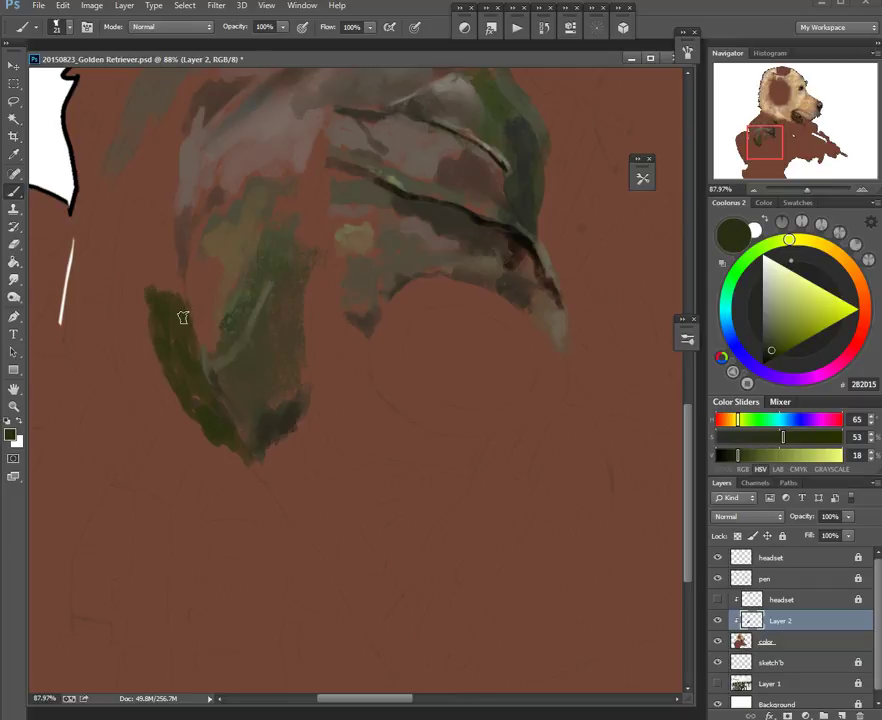
Step: Edge the upper end of the dark green strip with a warm pinkish grey sampled from the pale sleeve area
left_click_drag(191, 267, 214, 306)
left_click(274, 205, "alt")
right_click(201, 280, "alt")
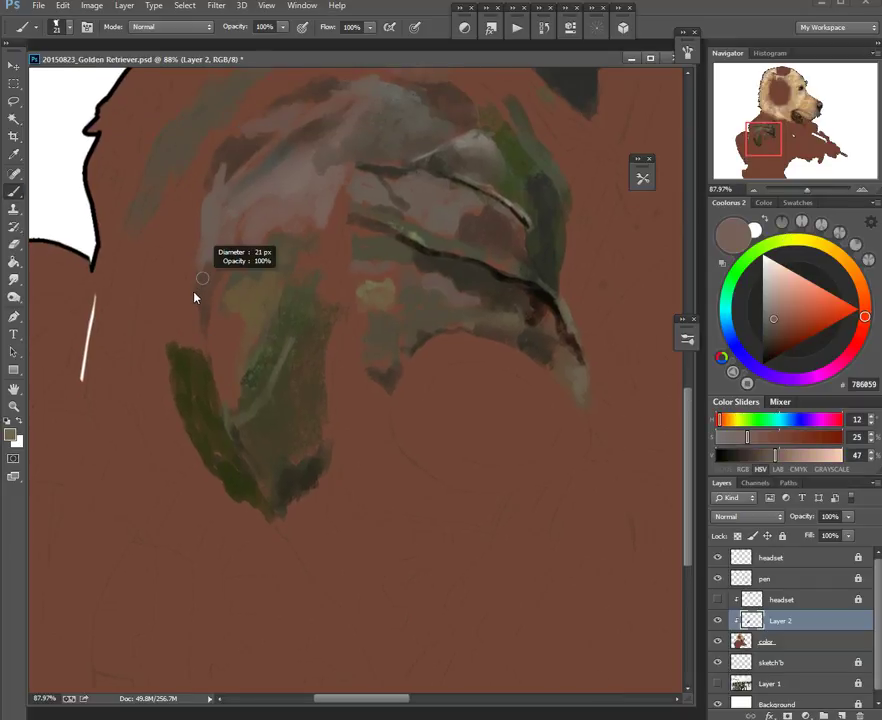
mouse_move(162, 322)
left_mouse_down()
mouse_move(202, 355)
mouse_move(182, 340)
mouse_move(183, 362)
mouse_move(157, 350)
mouse_move(167, 381)
mouse_move(178, 382)
mouse_move(263, 357)
mouse_move(302, 300)
mouse_move(226, 349)
mouse_move(195, 399)
left_mouse_up()
Step: Widen the dark green strip outward with sampled olive-brown using a brush enlarged to 74 px
left_click(187, 363, "alt")
left_click(191, 370, "alt")
left_click(302, 299, "alt")
left_click_drag(205, 329, 215, 287)
left_click_drag(194, 391, 241, 452)
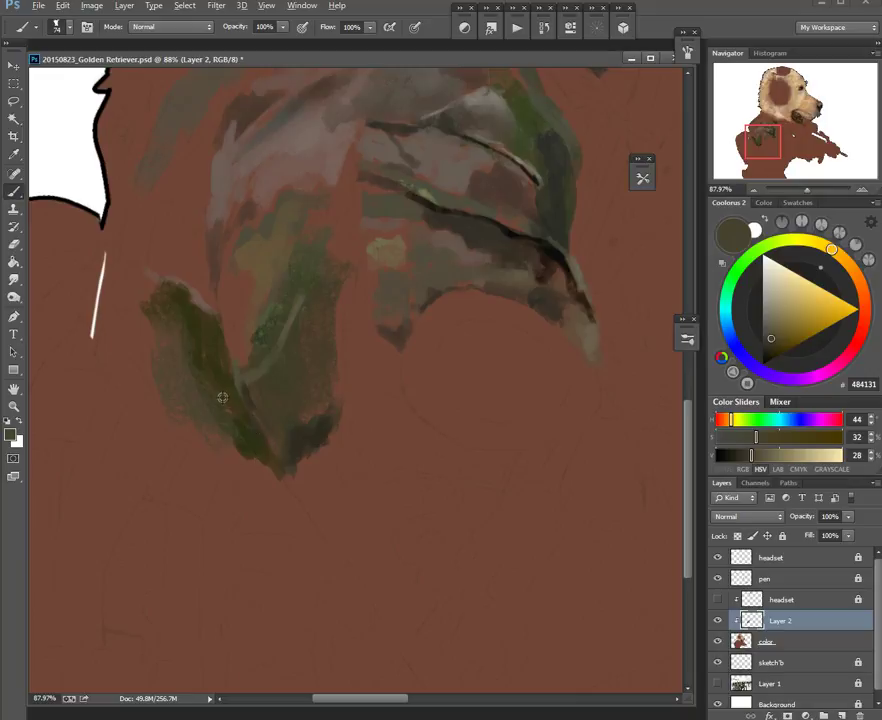
Step: Fill the strip's outer side down to its lower tip with sampled olives and browns, reducing the brush to 51 px
left_click(221, 398, "alt")
left_click_drag(220, 412, 250, 450)
left_click(254, 446, "alt")
left_click(202, 348, "alt")
left_click_drag(199, 391, 192, 350)
left_click(175, 384, "alt")
key("bracketleft")
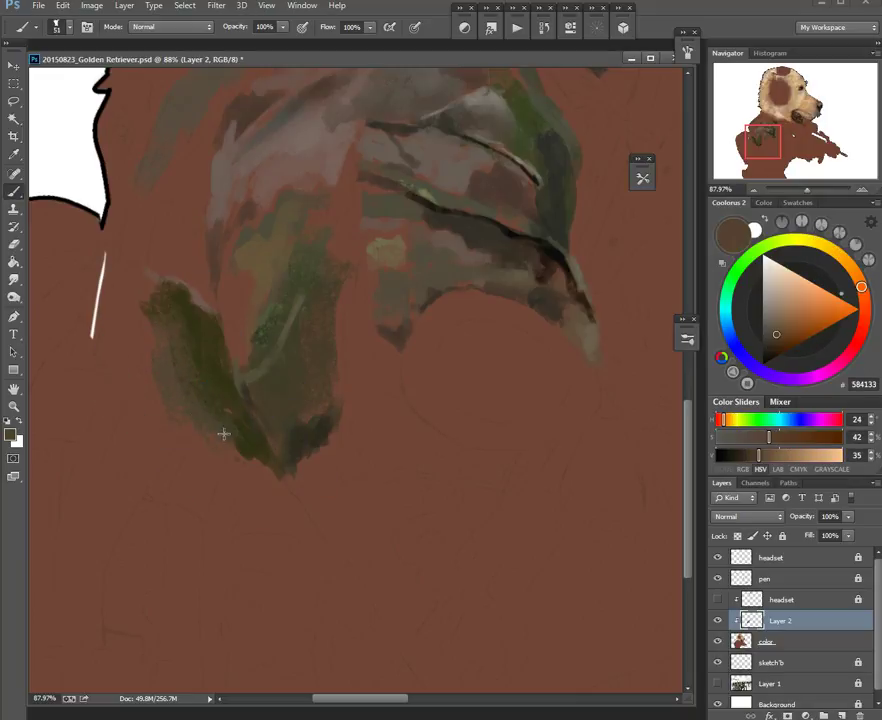
left_click(241, 390, "alt")
left_click(230, 436, "alt")
mouse_move(230, 442)
left_mouse_down()
mouse_move(249, 460)
mouse_move(275, 436)
mouse_move(228, 439)
mouse_move(273, 448)
left_mouse_up()
Step: Paint a near-black crease where the dark green strip meets the green fold
left_click(266, 449, "alt")
right_click(280, 398, "alt+shift")
right_click(274, 421, "alt")
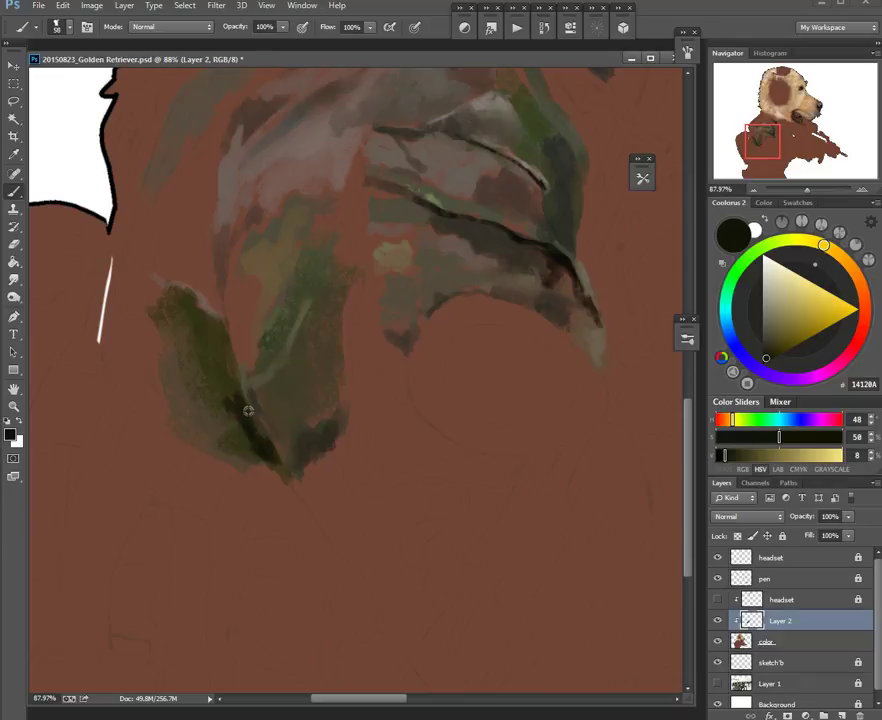
left_click(248, 409, "alt")
right_click(240, 355, "alt")
right_click(256, 411, "alt")
Step: Blend the near-black crease upward into the strip with sampled dark olives using a 28 px brush
left_click(240, 408, "alt")
right_click(238, 398, "alt")
left_click(200, 340, "alt")
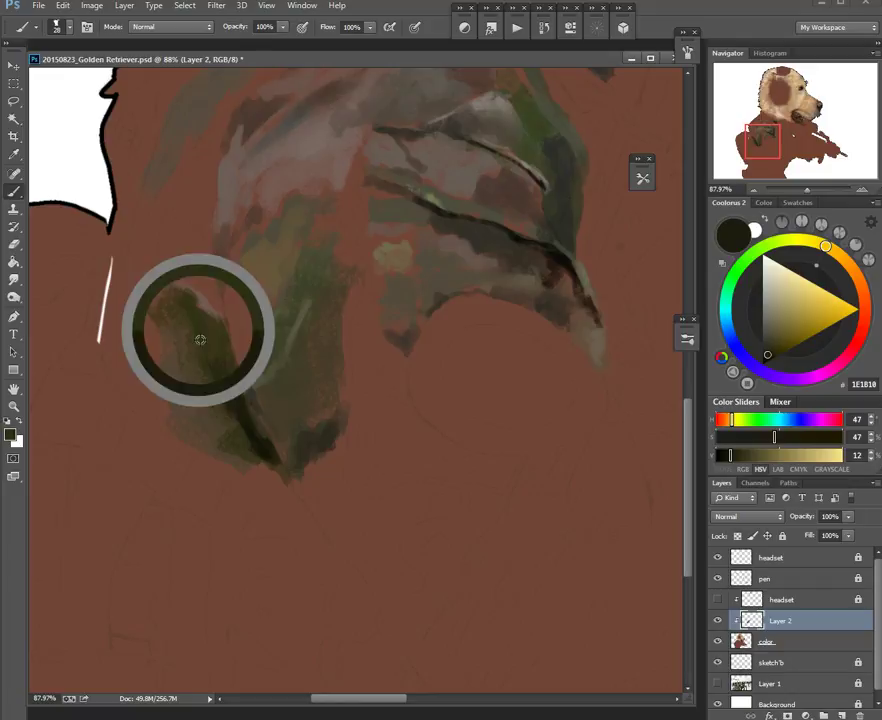
left_click(244, 412, "alt")
left_click(204, 354, "alt")
left_click(254, 360, "alt")
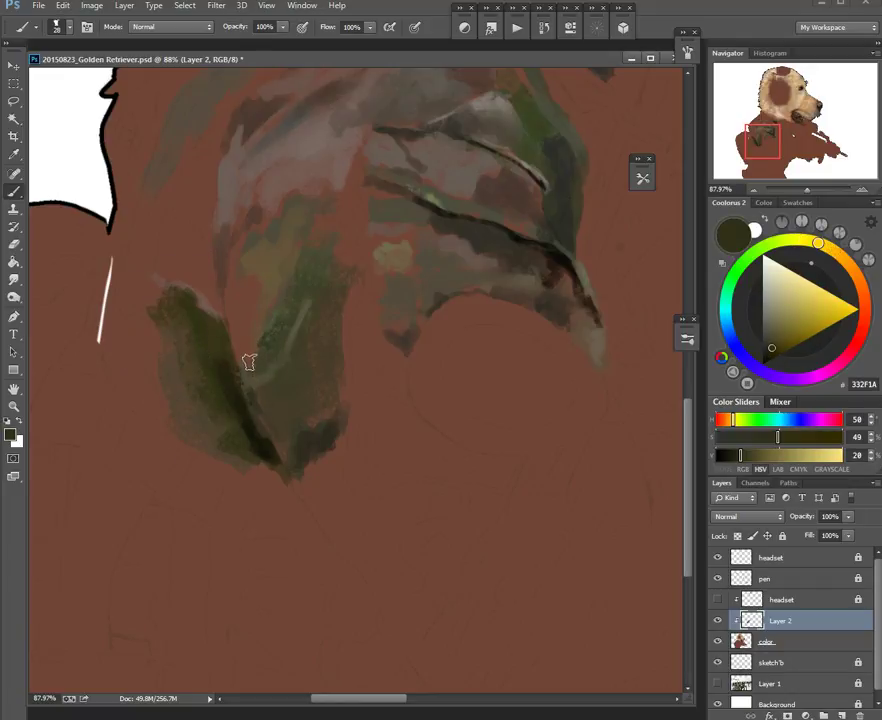
Step: Lighten the middle of the dark green strip with grey-olive, and edge its outer side in sampled warm grey using an 18 px brush
right_click(249, 363, "alt+shift")
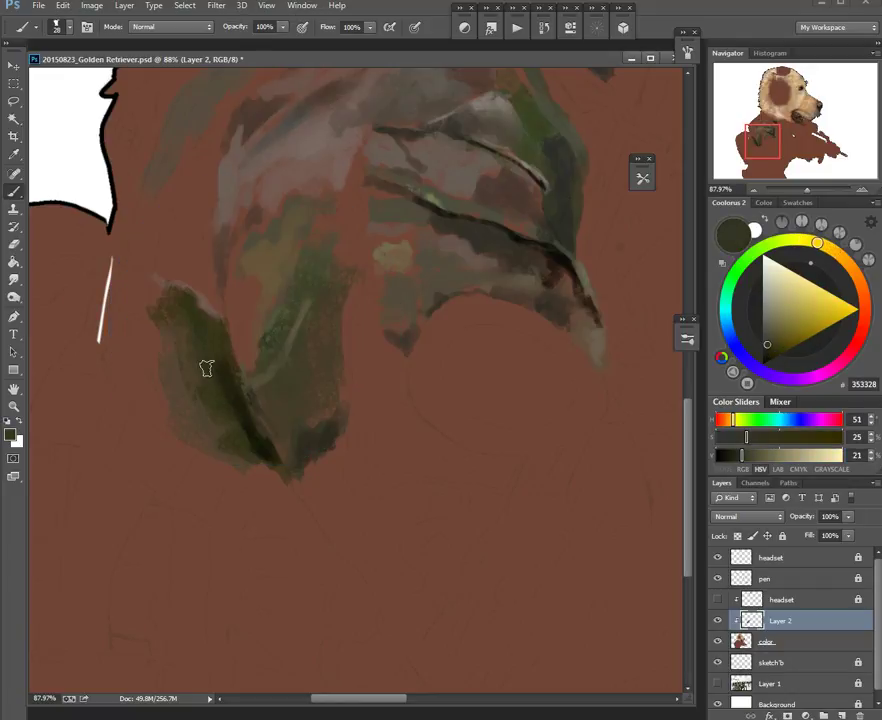
right_click(219, 346, "alt+shift")
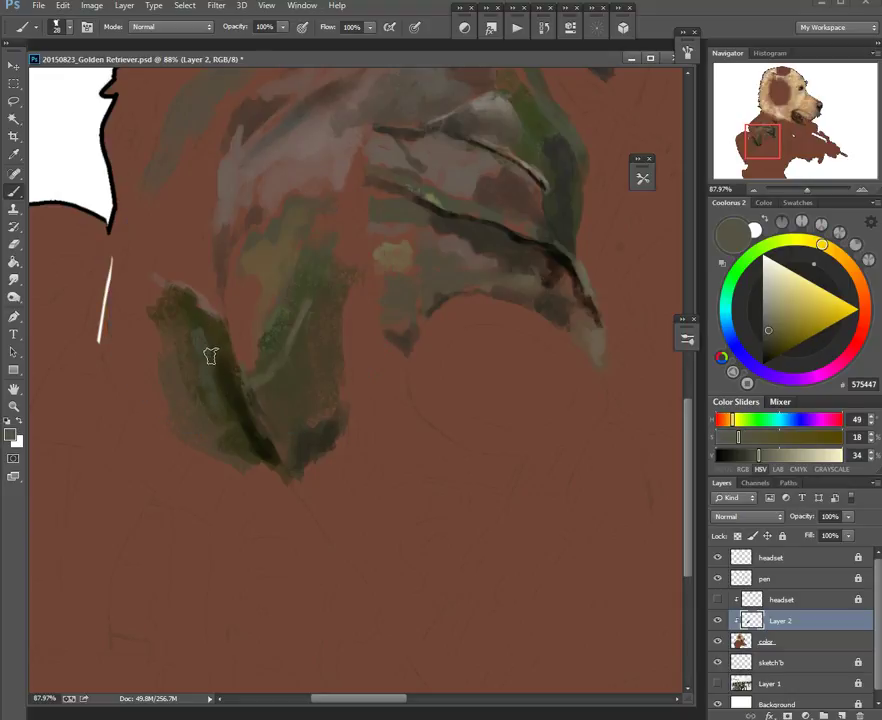
left_click(185, 324, "alt")
left_click(209, 360, "alt")
left_click(236, 186, "alt")
right_click(175, 316, "alt")
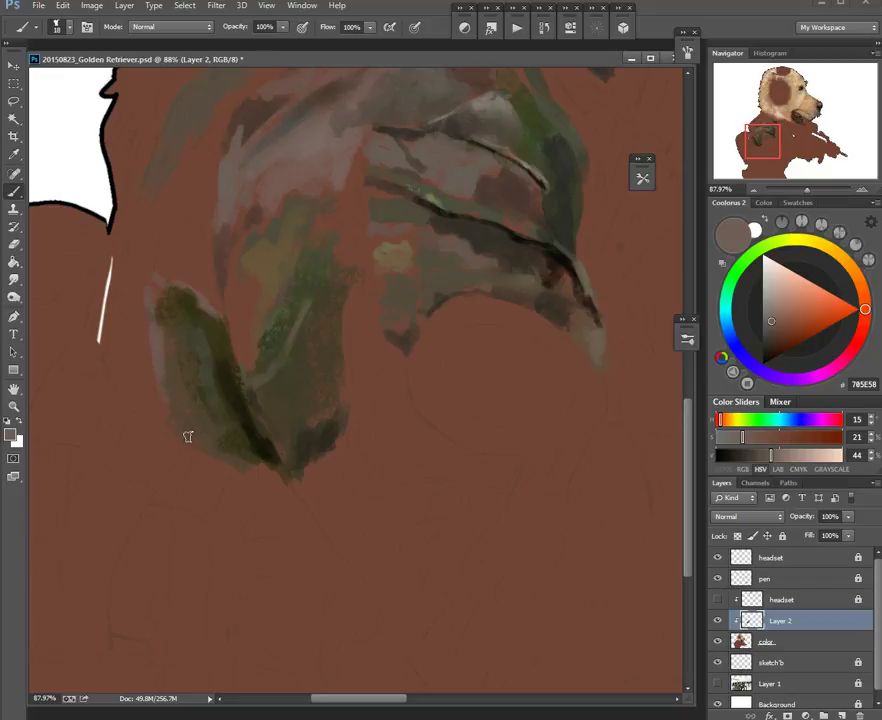
Step: Deepen the strip's lower outer part with sampled dark olives and browns using a 43 px brush
left_click(242, 436, "alt")
mouse_move(238, 460)
left_mouse_down()
mouse_move(253, 428)
mouse_move(253, 453)
mouse_move(226, 433)
mouse_move(270, 475)
mouse_move(221, 425)
left_mouse_up()
right_click(253, 427, "alt")
left_click(258, 447, "alt")
left_click(220, 432, "alt")
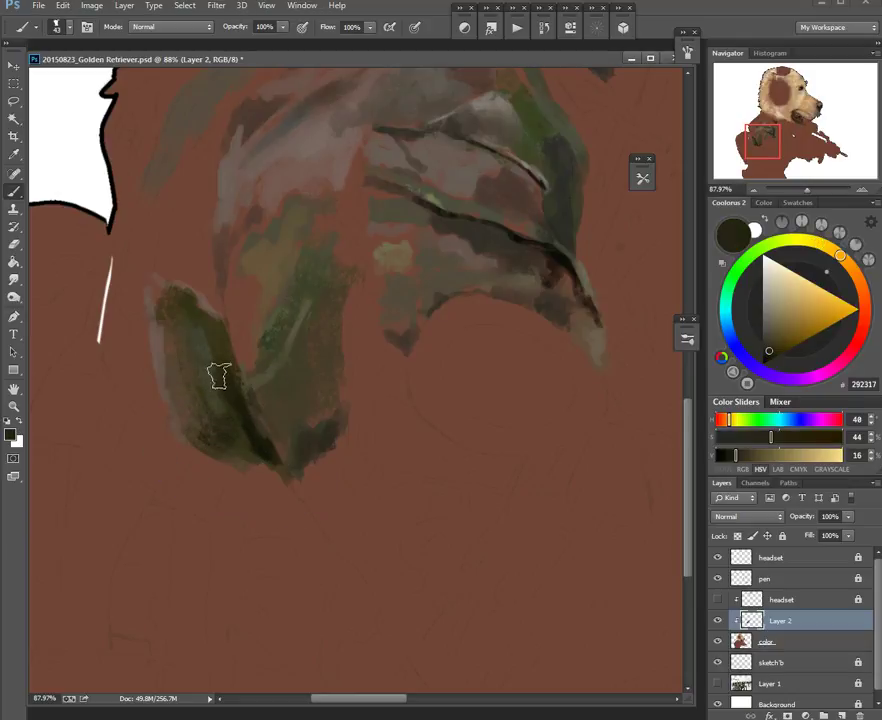
Step: Soften the strip's shading with the Smudge tool at 51% strength, and deepen its midtones at 50% exposure with a 65 px brush
key("r")
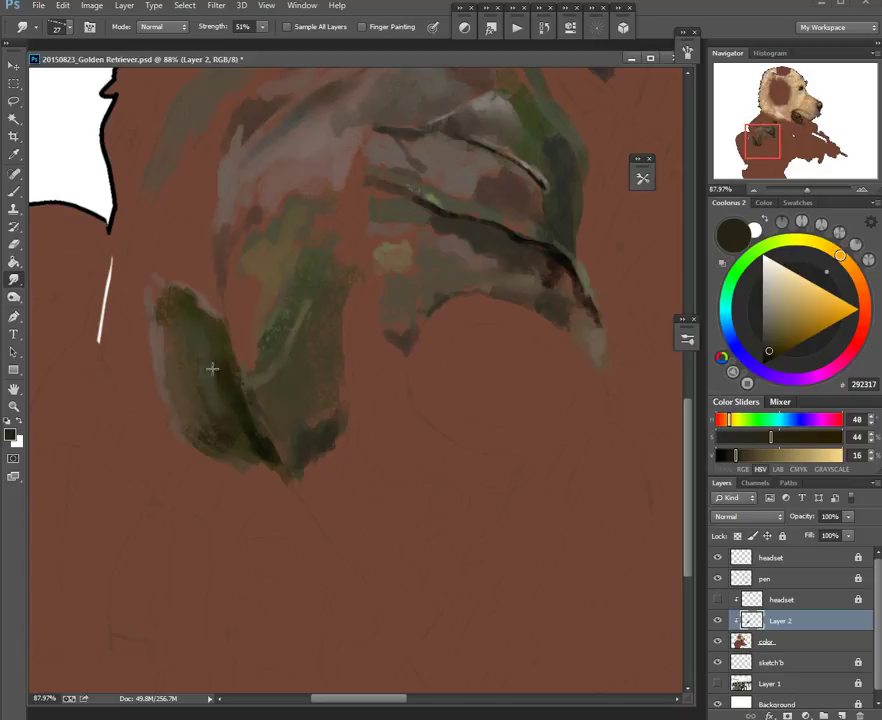
key("o")
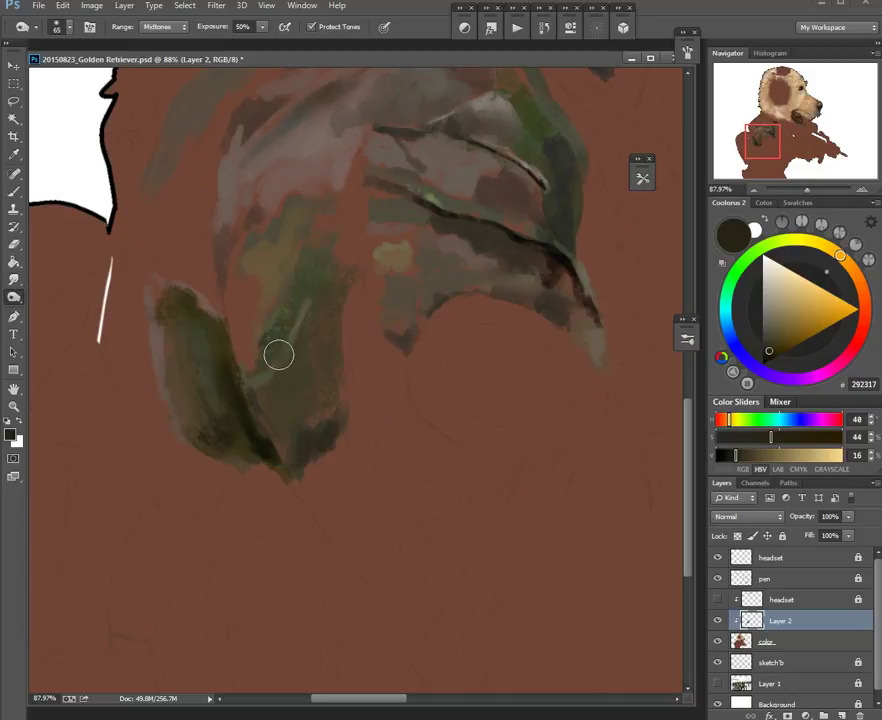
Step: Paint a thin near-black crease down the middle of the dark green strip using a 9 px brush
key("b")
mouse_move(276, 356)
left_mouse_down()
mouse_move(278, 371)
mouse_move(293, 371)
mouse_move(272, 381)
left_mouse_up()
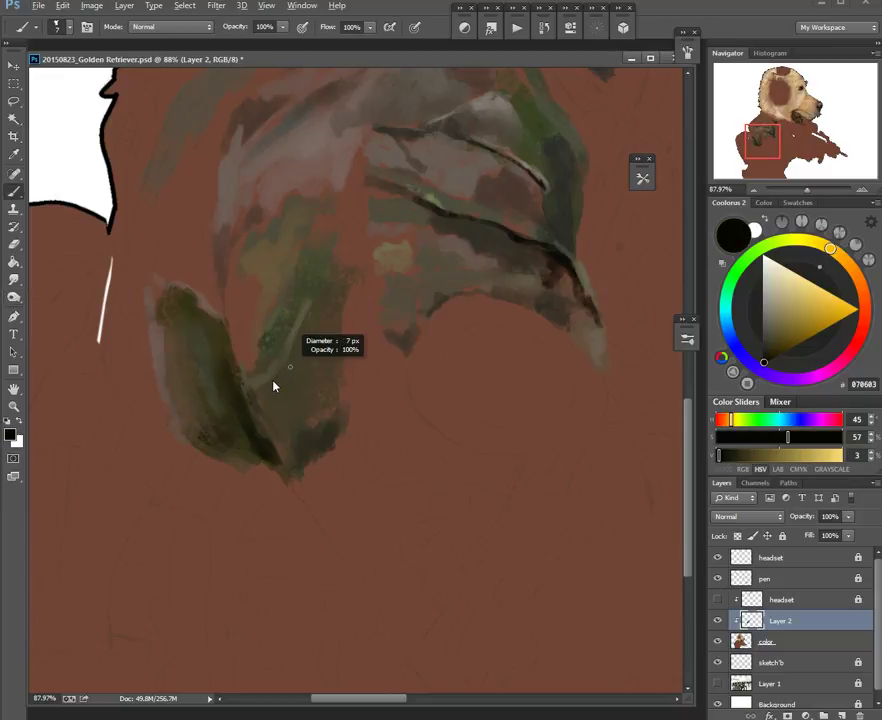
left_click_drag(216, 369, 222, 374)
right_click(213, 354, "alt")
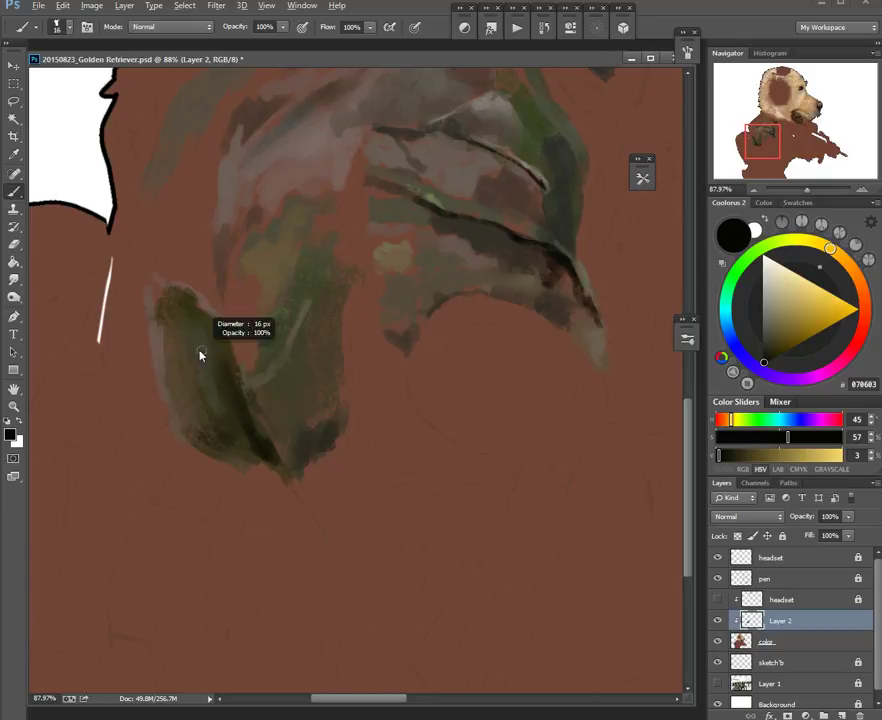
right_click(195, 345, "alt")
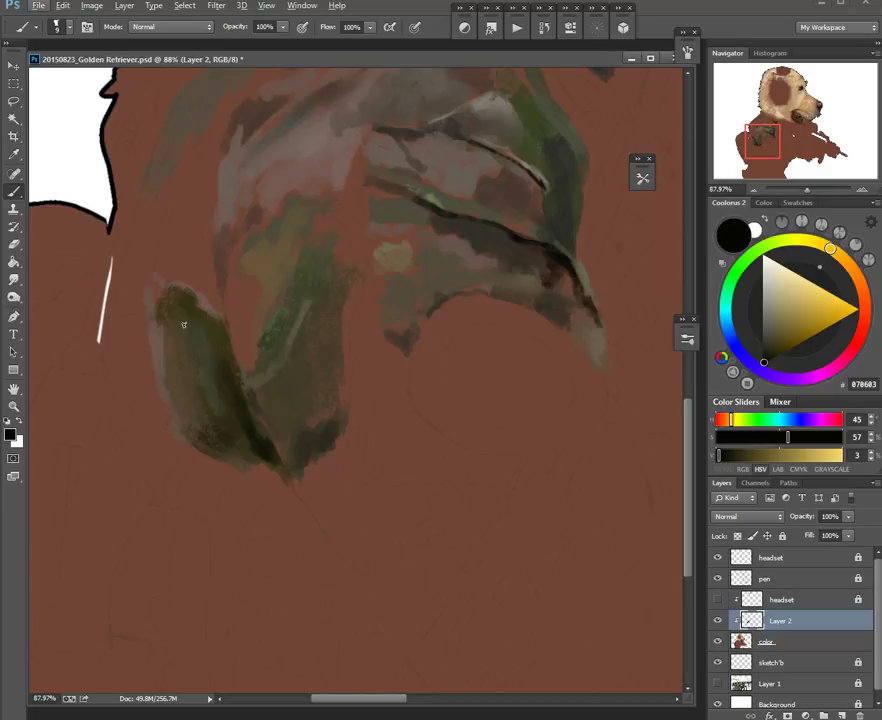
right_click(197, 360, "alt")
left_click(200, 374, "alt")
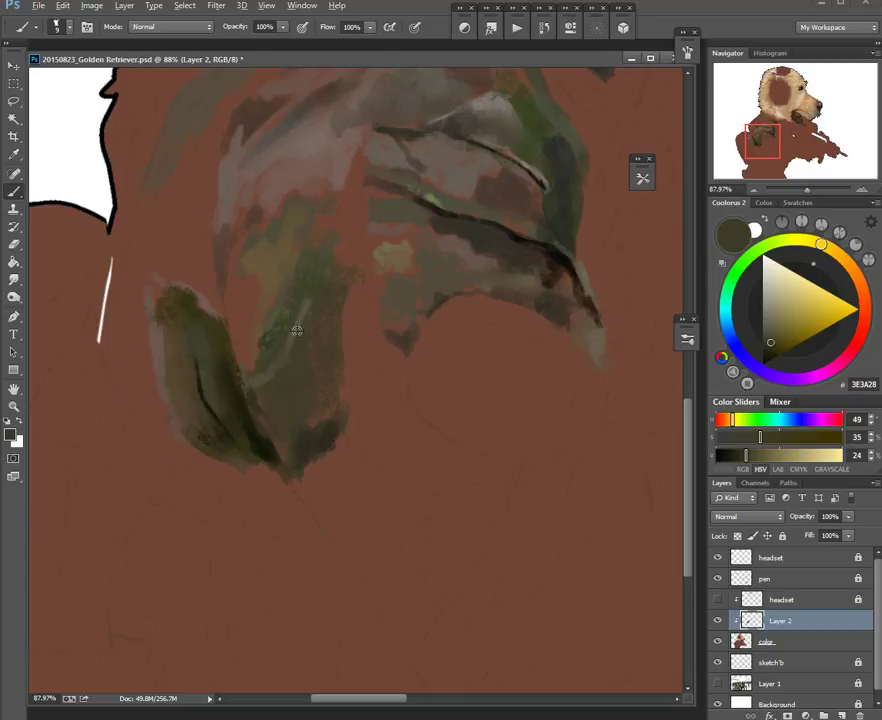
Step: Edge the thin crease with sampled warm greys, and blend the surrounding strip with sampled browns and dark olives using a 33 px brush
left_click(324, 173, "alt")
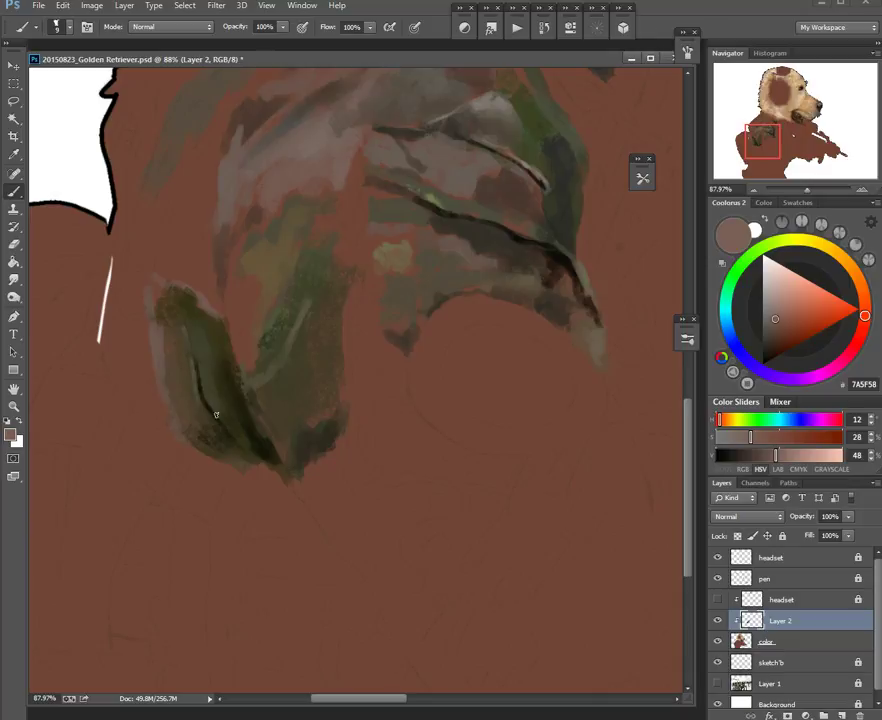
left_click(197, 336, "alt")
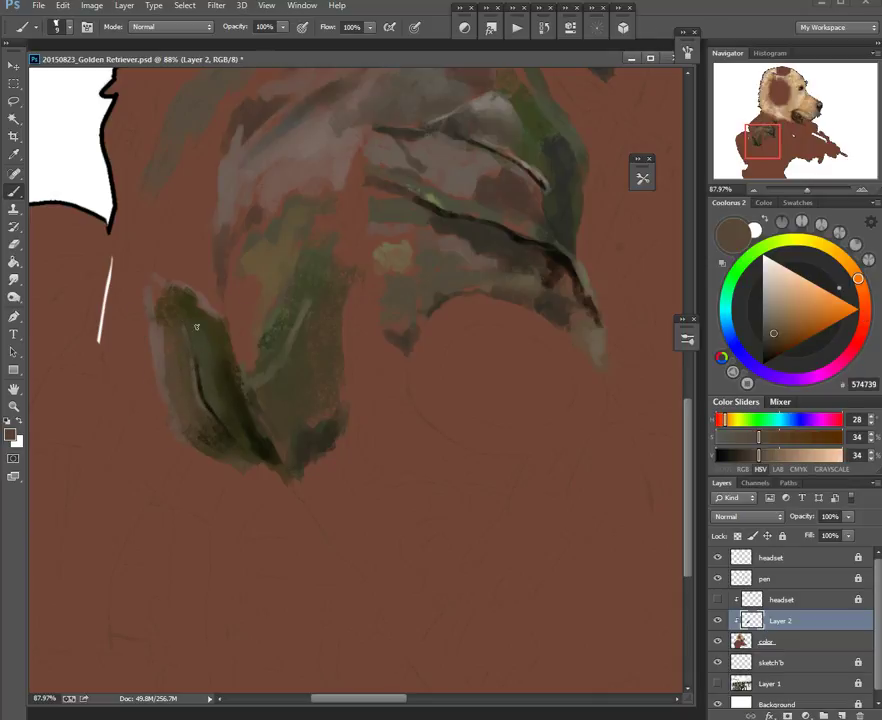
left_click(203, 366, "alt")
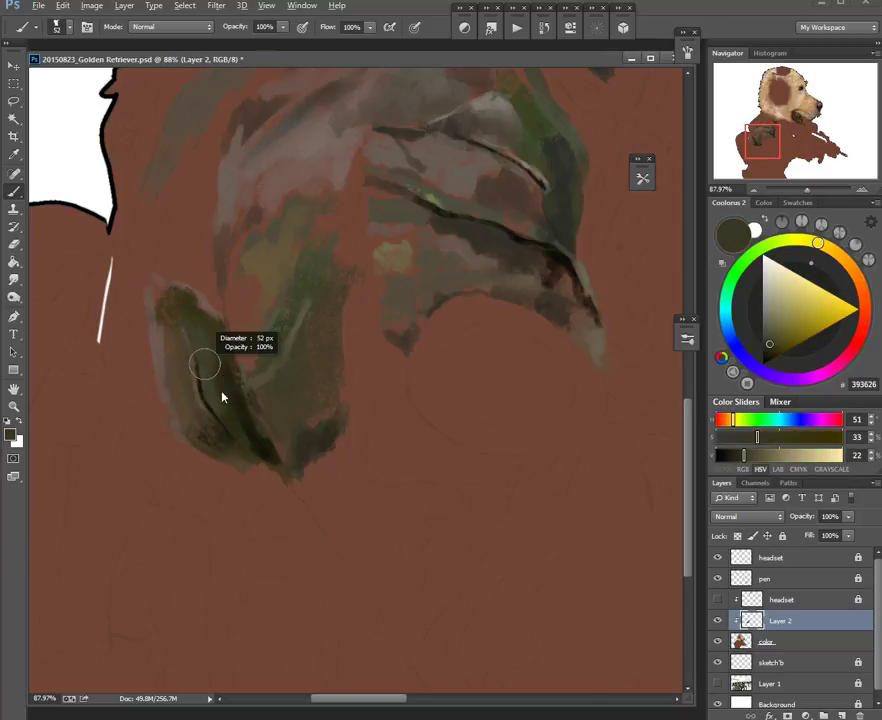
left_click(197, 400, "alt")
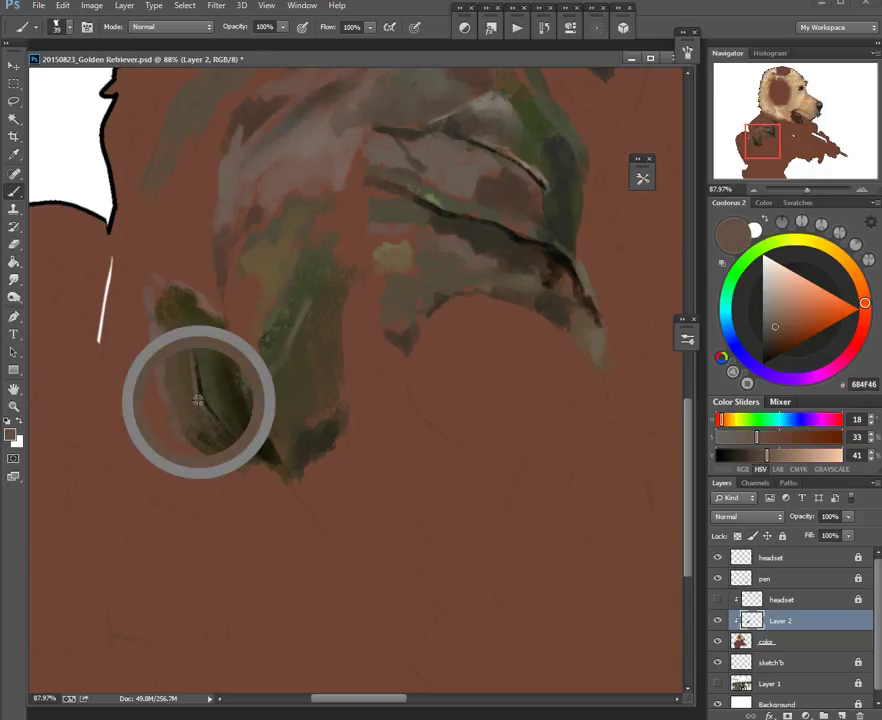
right_click(211, 412, "alt")
left_click_drag(203, 403, 238, 452)
right_click(225, 427, "alt")
right_click(244, 399, "alt")
left_click(171, 350, "alt")
left_click(203, 347, "alt")
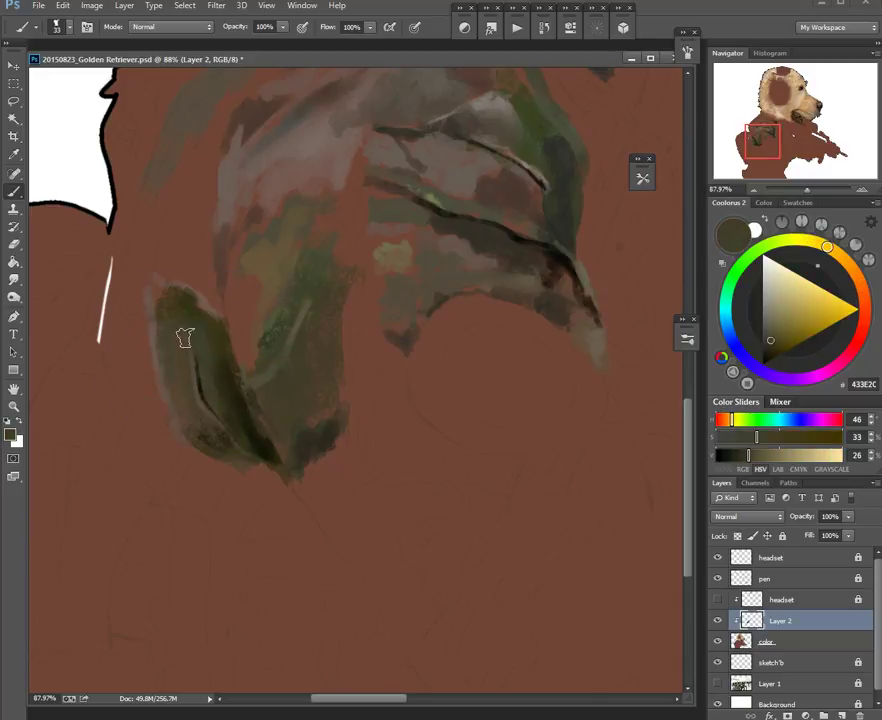
Step: Soften the dark green strip and the neighbouring green fold with the Smudge tool at 51% strength
key("r")
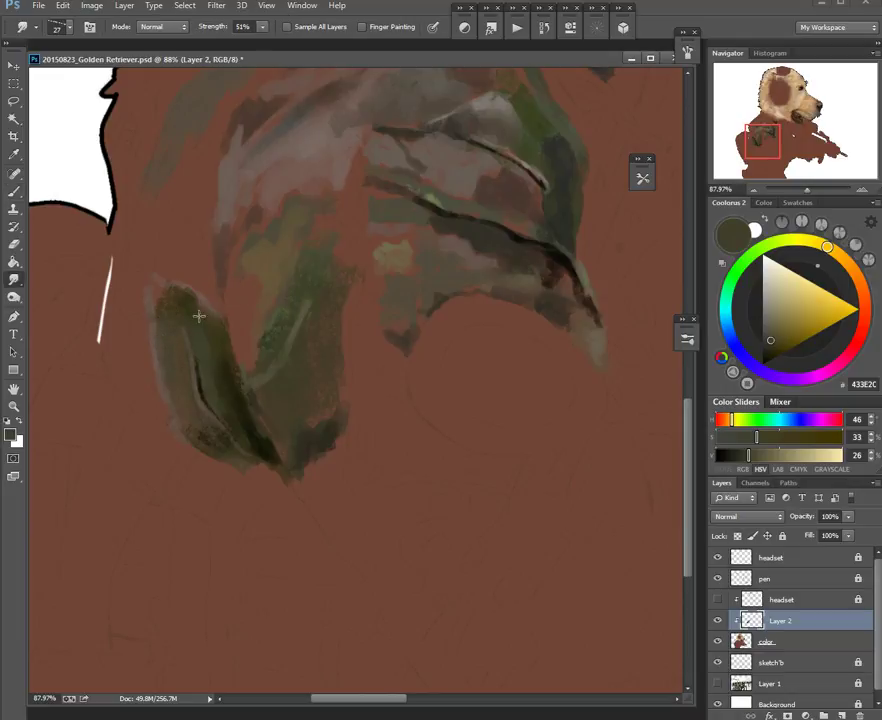
left_click_drag(231, 254, 241, 251)
left_click_drag(294, 293, 321, 345)
scroll(328, 311, "down", 4)
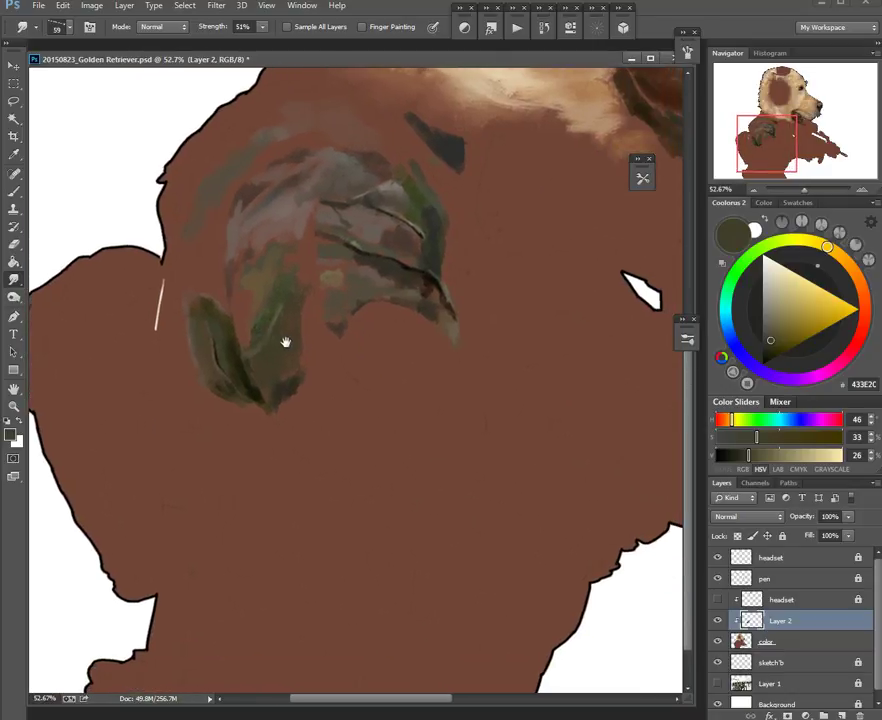
Step: Paint a narrow curved fold line downward from the dark green strip's lower tip in sampled olive and warm grey using a 33 px brush
key("b")
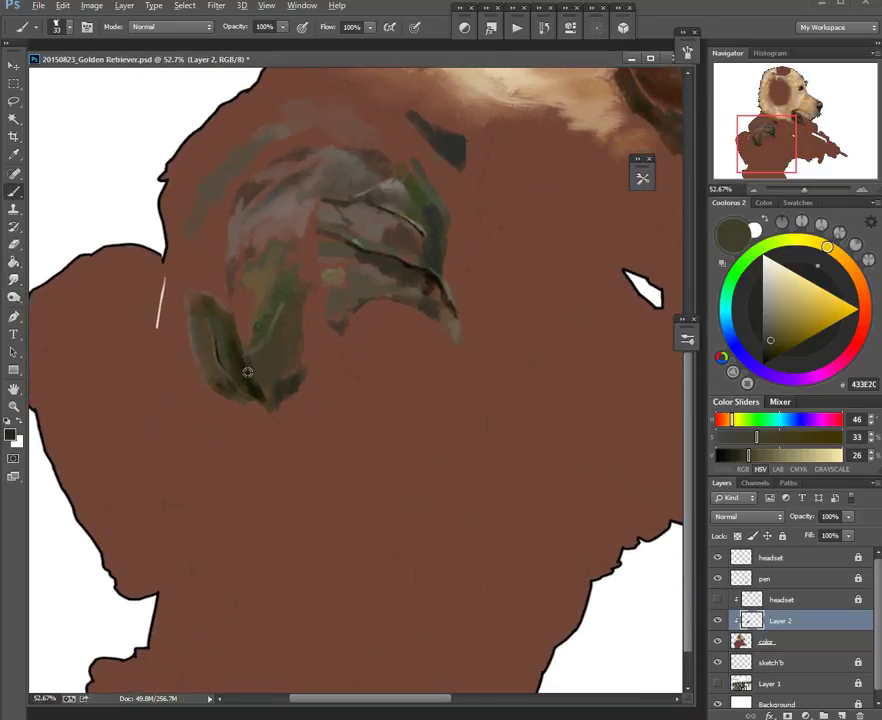
scroll(265, 395, "up", 2)
left_click(256, 396, "alt")
left_click_drag(256, 396, 280, 357)
left_click(258, 354, "alt")
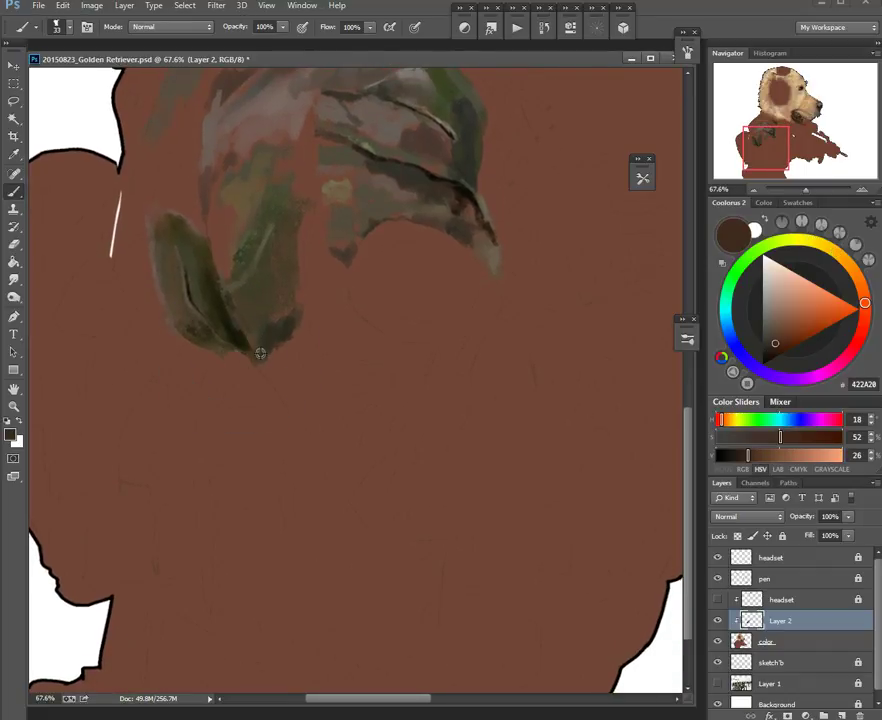
left_click(240, 284, "alt")
left_click_drag(284, 395, 313, 325)
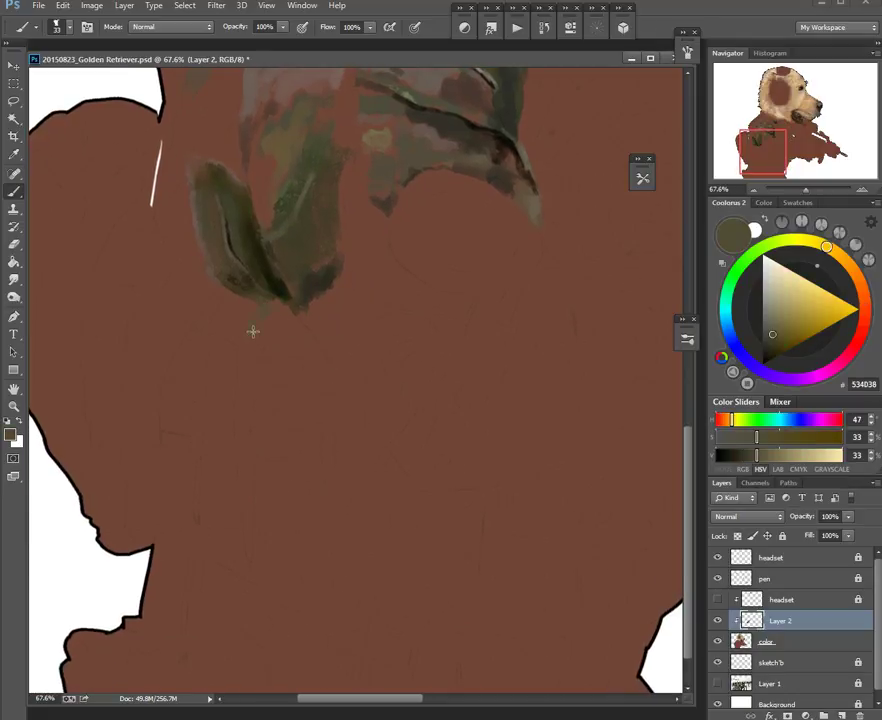
left_click(283, 345, "alt")
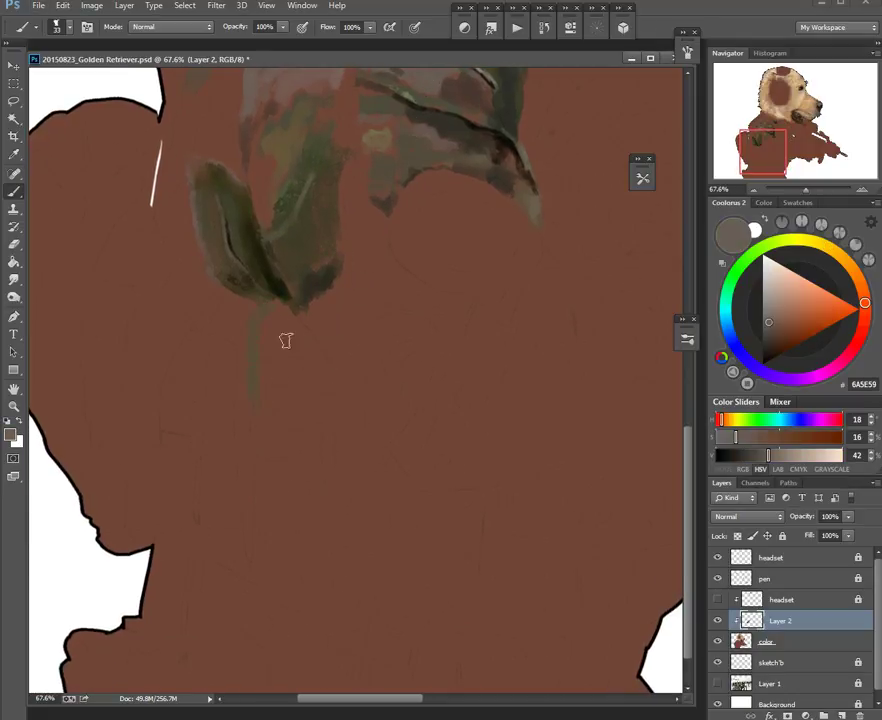
left_click_drag(268, 305, 250, 392)
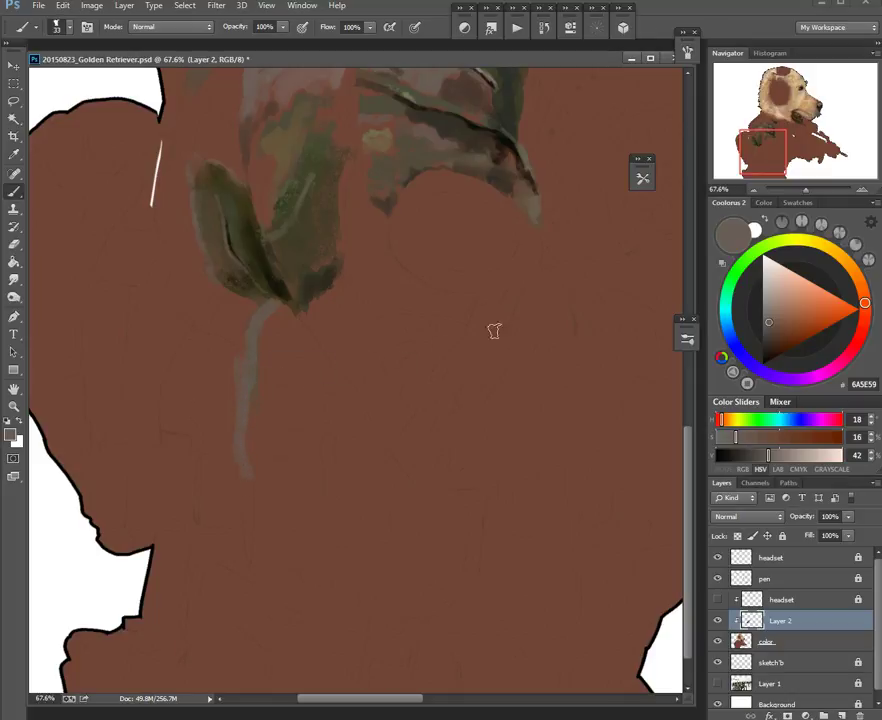
Step: Add an olive 78713C accent midway down the fold line, and spread dark olive 453D1E into a broad patch at its lower end
left_click(812, 243)
left_click(785, 325)
left_click_drag(250, 377, 247, 424)
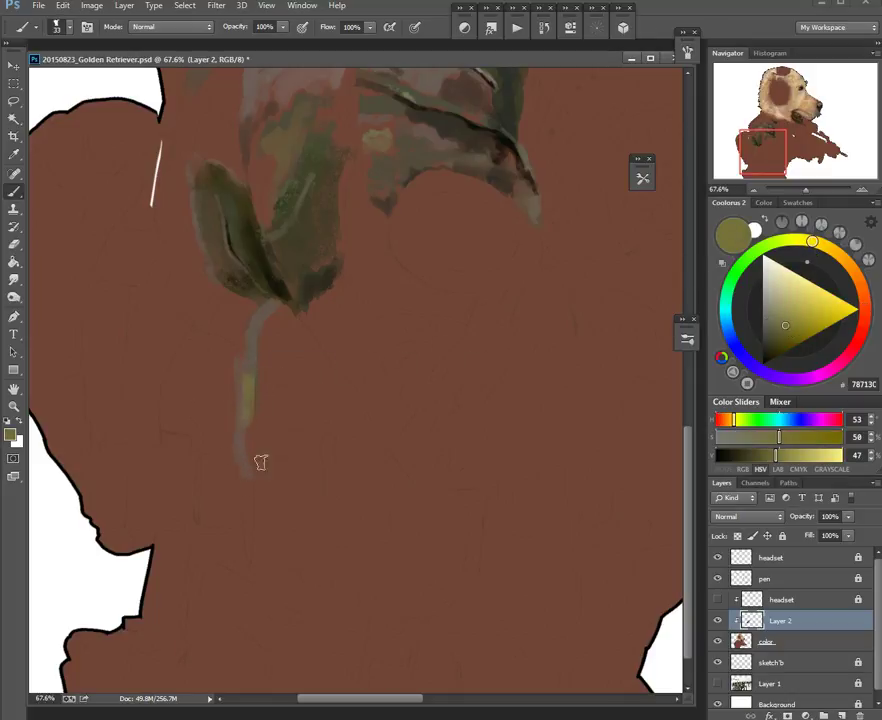
left_click(777, 343)
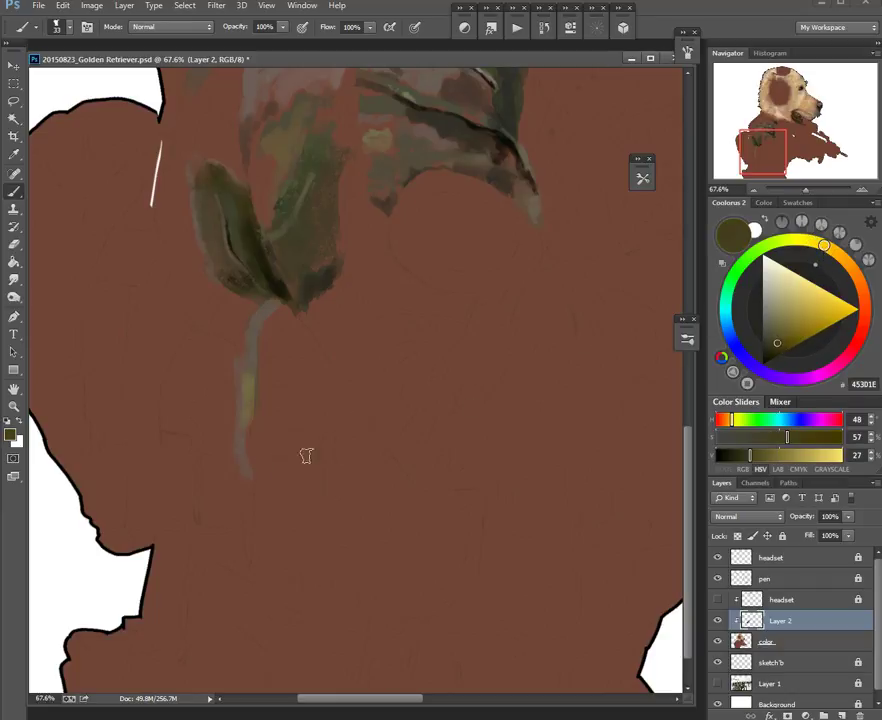
left_click_drag(242, 452, 249, 486)
mouse_move(258, 425)
left_mouse_down()
mouse_move(300, 437)
mouse_move(258, 452)
mouse_move(264, 436)
mouse_move(263, 473)
mouse_move(291, 415)
mouse_move(280, 450)
mouse_move(262, 451)
mouse_move(271, 445)
mouse_move(256, 421)
mouse_move(275, 450)
mouse_move(268, 384)
left_mouse_up()
key("]")
left_click(309, 278, "alt")
left_click(259, 422, "alt")
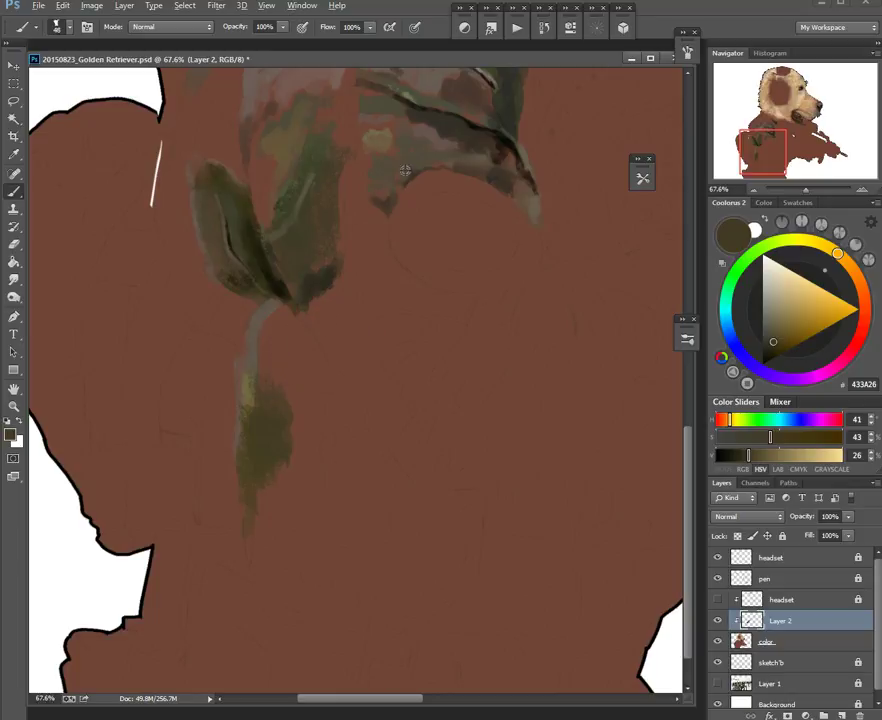
Step: Fill a sampled grey-brown patch beside the fold line's upper end, and lighten the line with yellowish olive using a 24 px brush
left_click(283, 103, "alt")
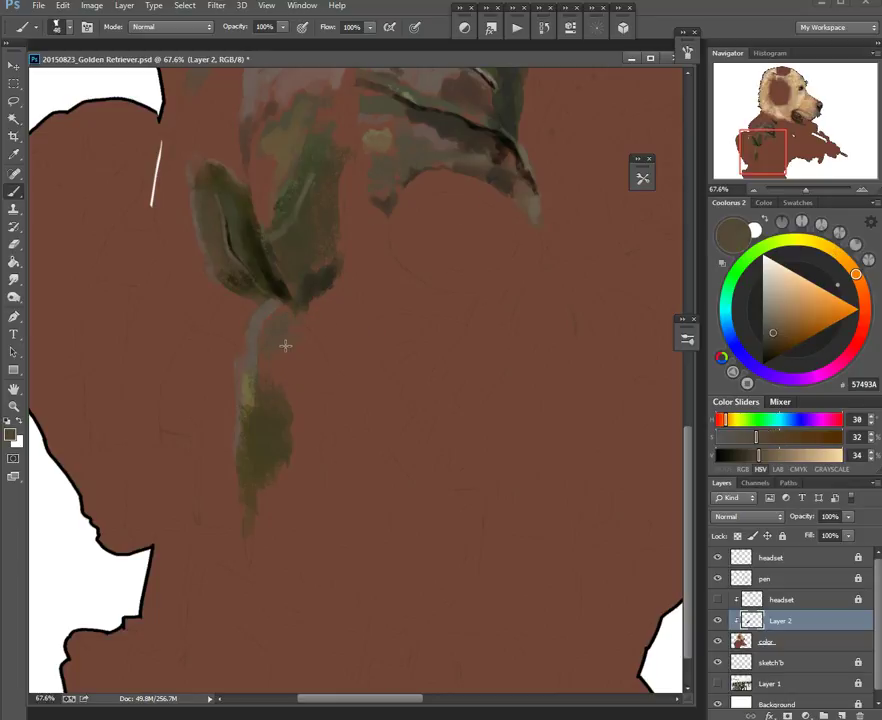
mouse_move(294, 318)
left_mouse_down()
mouse_move(341, 328)
mouse_move(287, 354)
mouse_move(325, 324)
left_mouse_up()
left_click(293, 393, "alt")
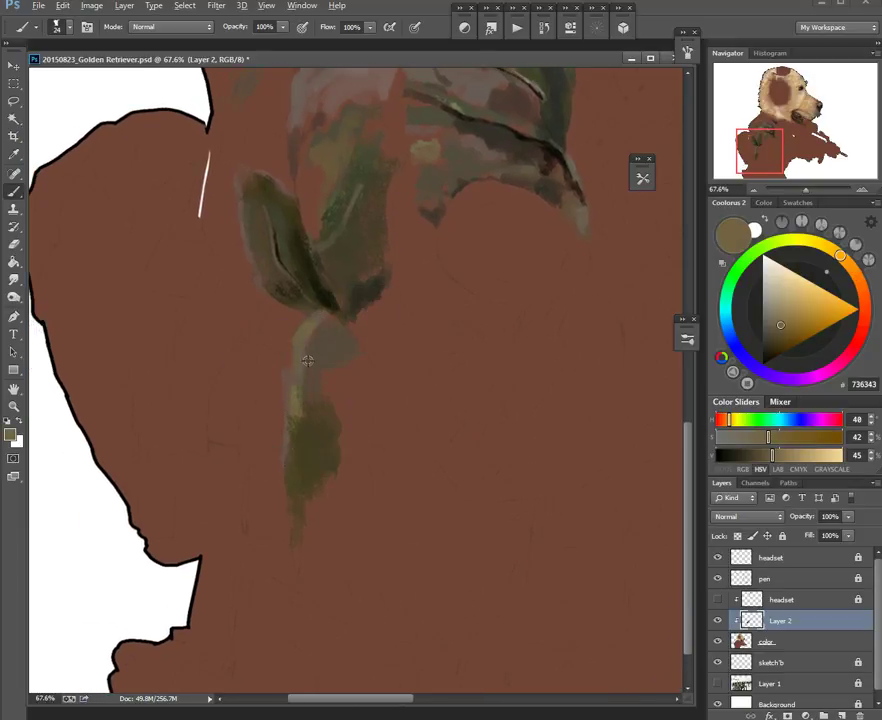
left_click(325, 350, "alt")
mouse_move(325, 350)
left_mouse_down()
mouse_move(274, 339)
mouse_move(305, 343)
mouse_move(323, 323)
mouse_move(305, 349)
left_mouse_up()
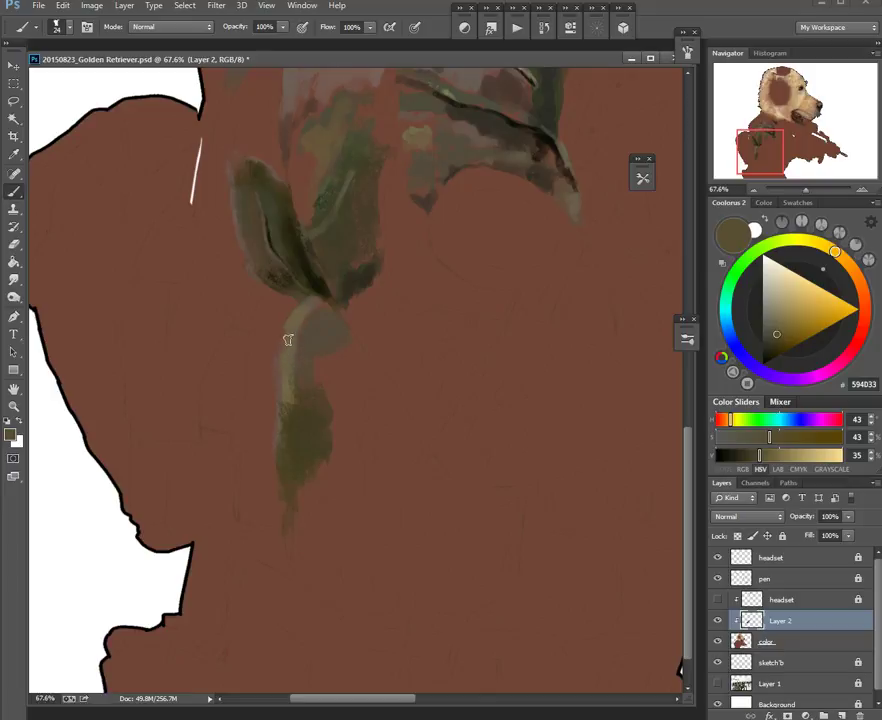
Step: Paint a small beige patch in A1916B just outside the fold line's upper end
scroll(287, 340, "up", 2)
right_click(319, 313, "alt+shift")
left_click_drag(290, 295, 258, 322)
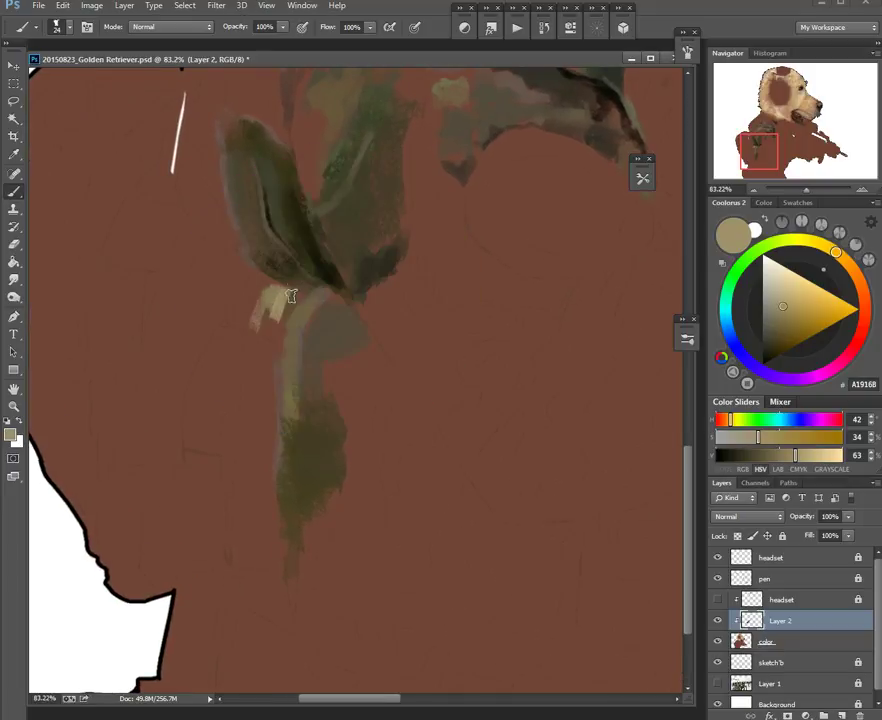
right_click(313, 315, "alt+shift")
left_click_drag(285, 300, 277, 307)
Step: Tone the beige patch down to a warmer tan, and extend it inward to meet the olive fold line
right_click(343, 280, "alt+shift")
right_click(417, 260, "alt+shift")
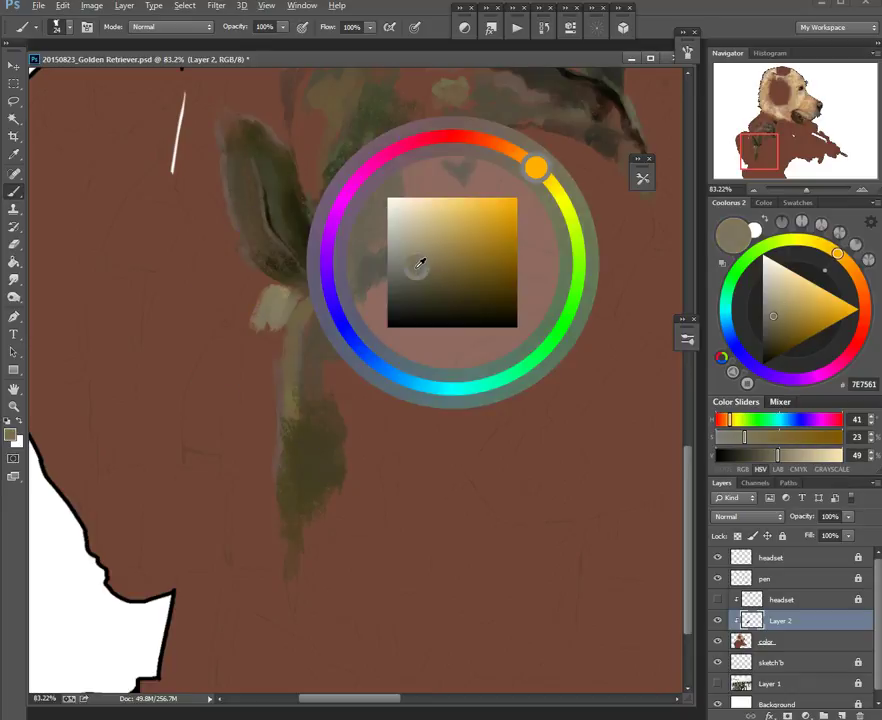
left_click_drag(507, 167, 440, 259)
left_click_drag(270, 314, 262, 297)
left_click(271, 302, "alt")
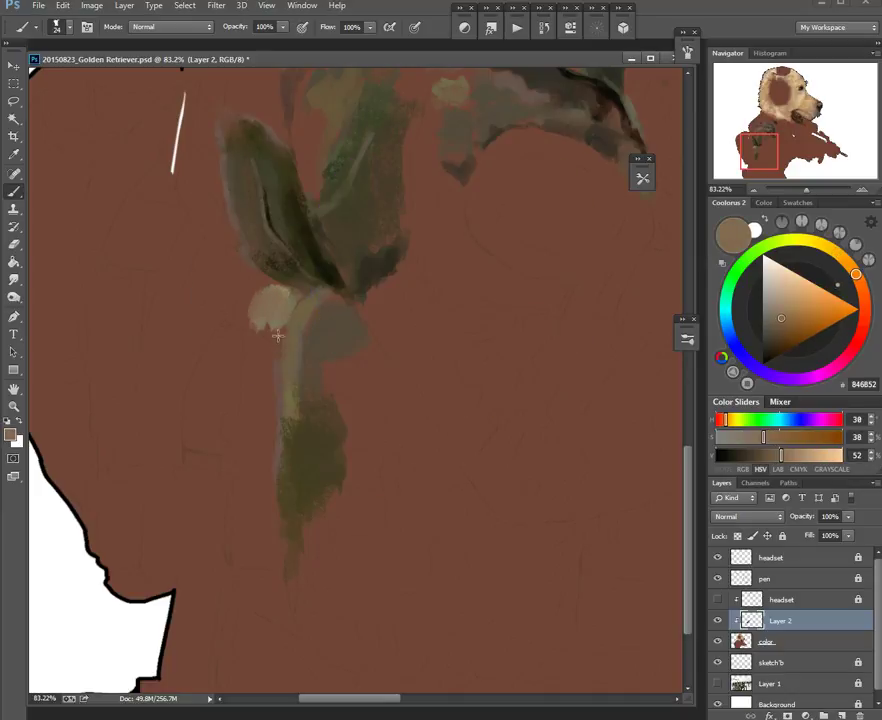
mouse_move(291, 307)
left_mouse_down()
mouse_move(248, 363)
mouse_move(271, 374)
left_mouse_up()
Step: Paint a near-black band across the tan patch's outer end, and draw thin dark contour lines above and below the area beyond it
right_click(287, 340, "alt+shift")
mouse_move(233, 324)
left_mouse_down()
mouse_move(217, 364)
mouse_move(254, 341)
left_mouse_up()
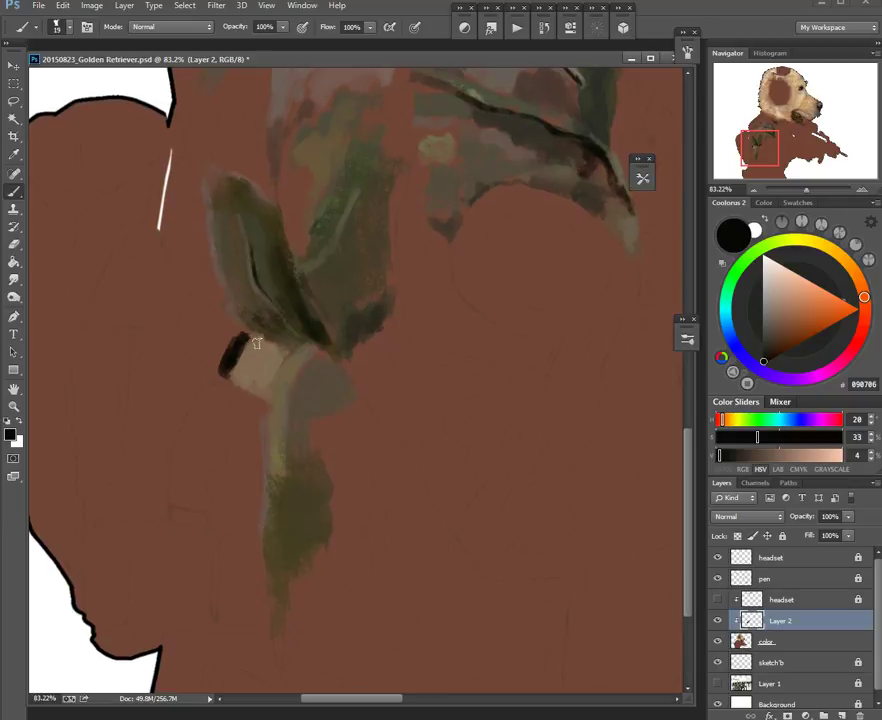
right_click(239, 334, "alt")
scroll(236, 318, "up", 1)
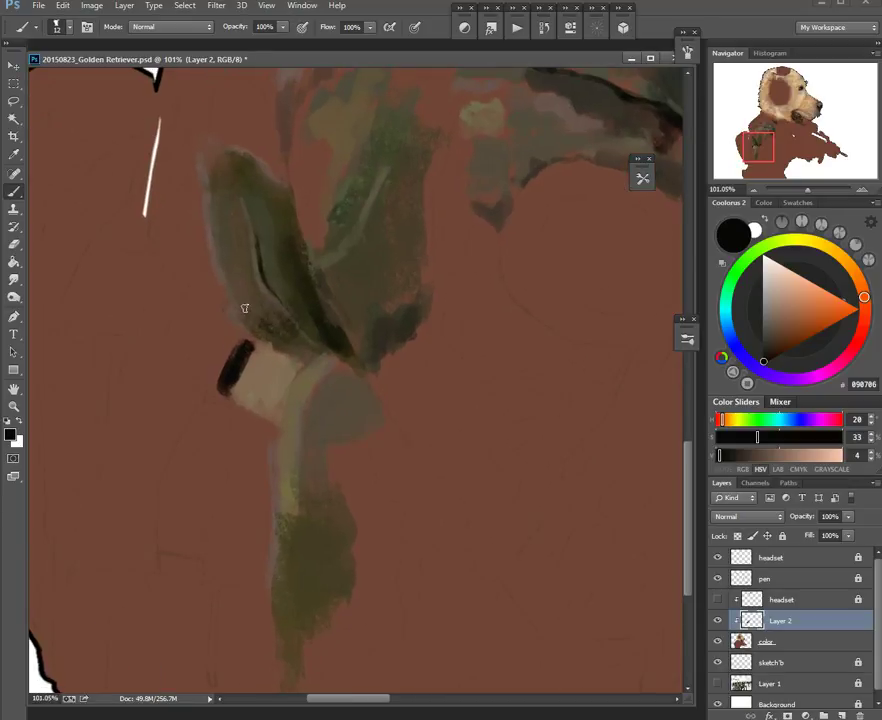
scroll(248, 308, "up", 1)
mouse_move(207, 293)
left_mouse_down()
mouse_move(234, 320)
mouse_move(319, 246)
left_mouse_up()
right_click(264, 300, "alt")
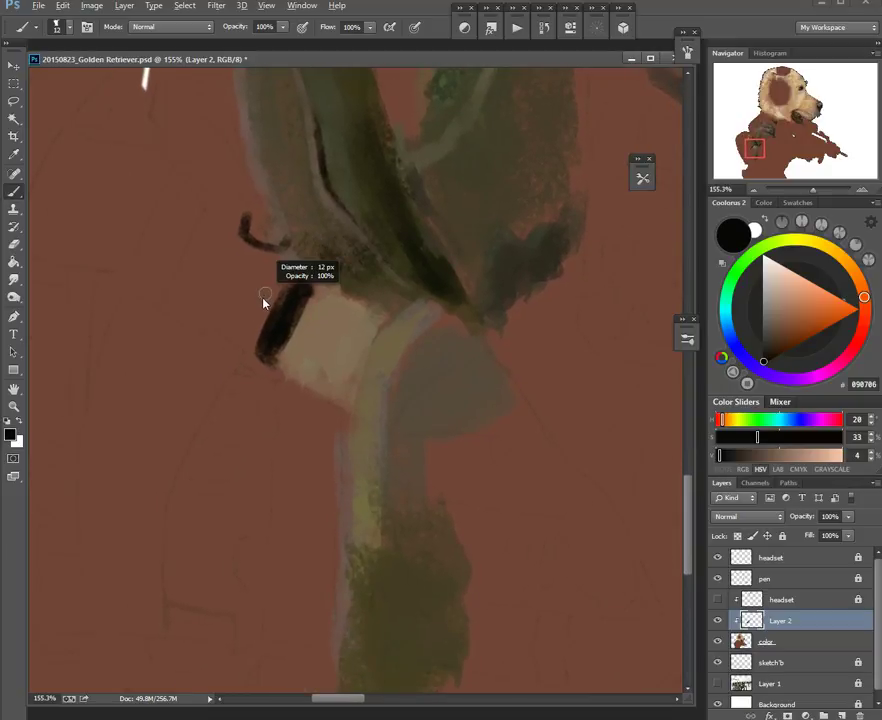
mouse_move(203, 328)
left_mouse_down()
mouse_move(250, 352)
mouse_move(218, 316)
mouse_move(248, 364)
left_mouse_up()
key("ctrl+z")
mouse_move(264, 309)
left_mouse_down()
mouse_move(298, 340)
mouse_move(258, 357)
mouse_move(272, 314)
mouse_move(243, 295)
mouse_move(222, 350)
left_mouse_up()
Step: Brush sampled tan over the area beyond the near-black band, between the two thin contour lines
left_click(337, 368, "alt")
right_click(274, 340, "alt")
left_click(305, 342, "alt")
right_click(281, 338, "alt")
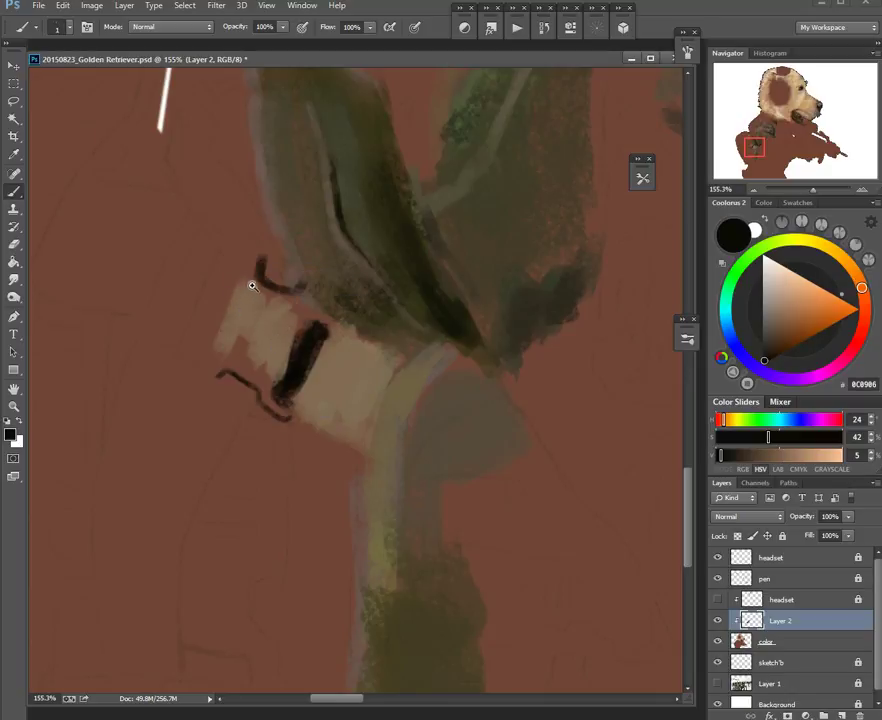
Step: Paint a second near-black band, parallel to the first, at the outer end of the new tan area using a 17 px brush
left_click(251, 284, "ctrl")
right_click(263, 285, "alt")
mouse_move(285, 260)
left_mouse_down()
mouse_move(244, 295)
mouse_move(226, 266)
mouse_move(214, 315)
left_mouse_up()
right_click(266, 279, "alt")
right_click(256, 272, "alt")
right_click(216, 264, "alt")
key("ctrl+z")
left_click_drag(238, 250, 215, 315)
key("ctrl+z")
left_click_drag(236, 256, 214, 326)
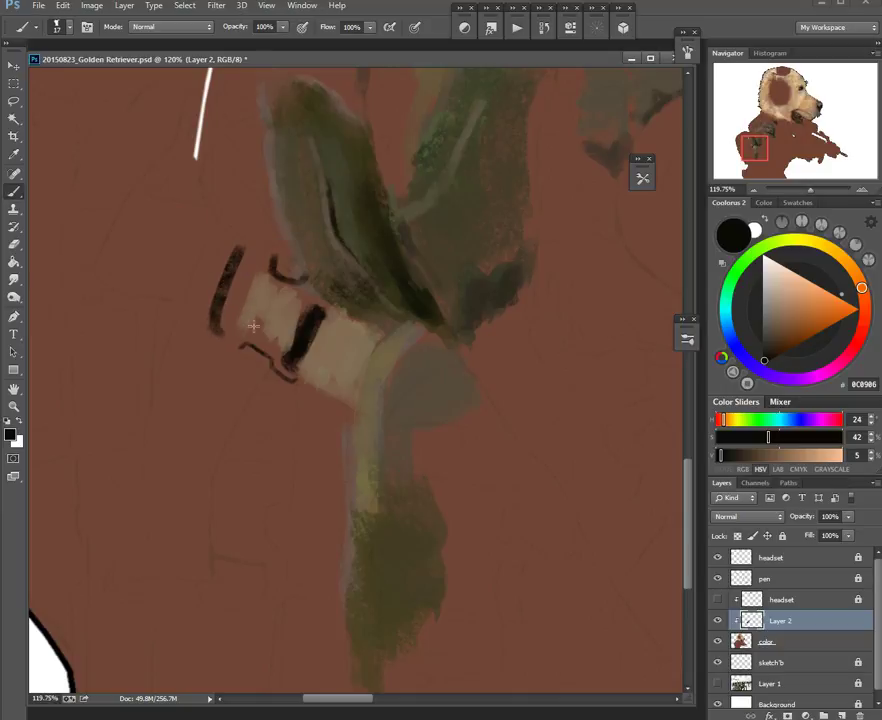
Step: Fill the remaining gaps between the two near-black bands with sampled tan, reaching the lower contour line
left_click(253, 326, "alt")
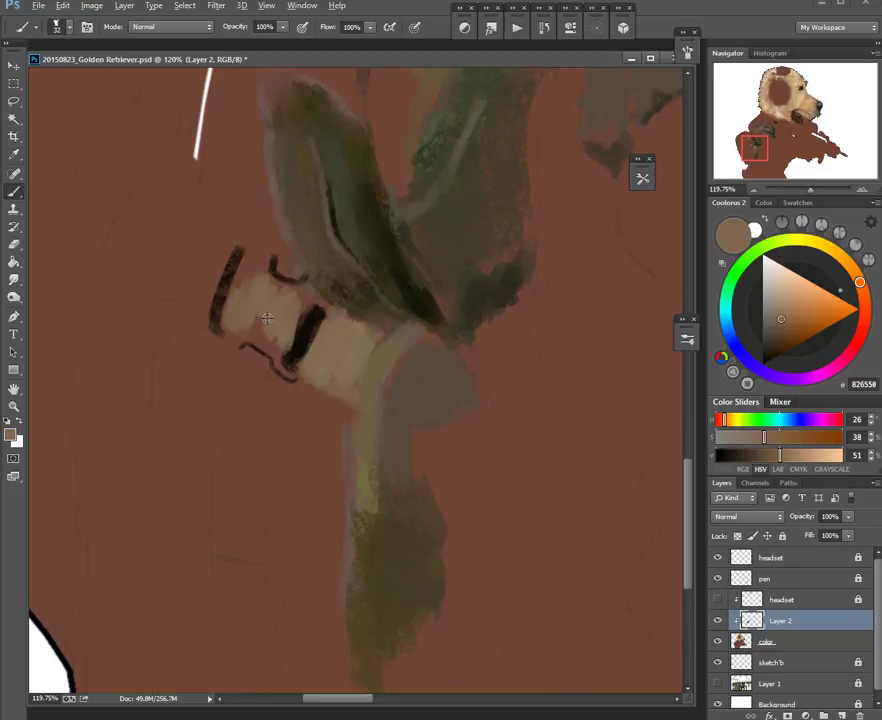
mouse_move(246, 324)
left_mouse_down()
mouse_move(271, 346)
mouse_move(293, 367)
left_mouse_up()
left_click_drag(284, 350, 290, 364)
left_click(302, 347, "alt")
left_click(297, 351, "alt")
left_click(271, 330, "alt")
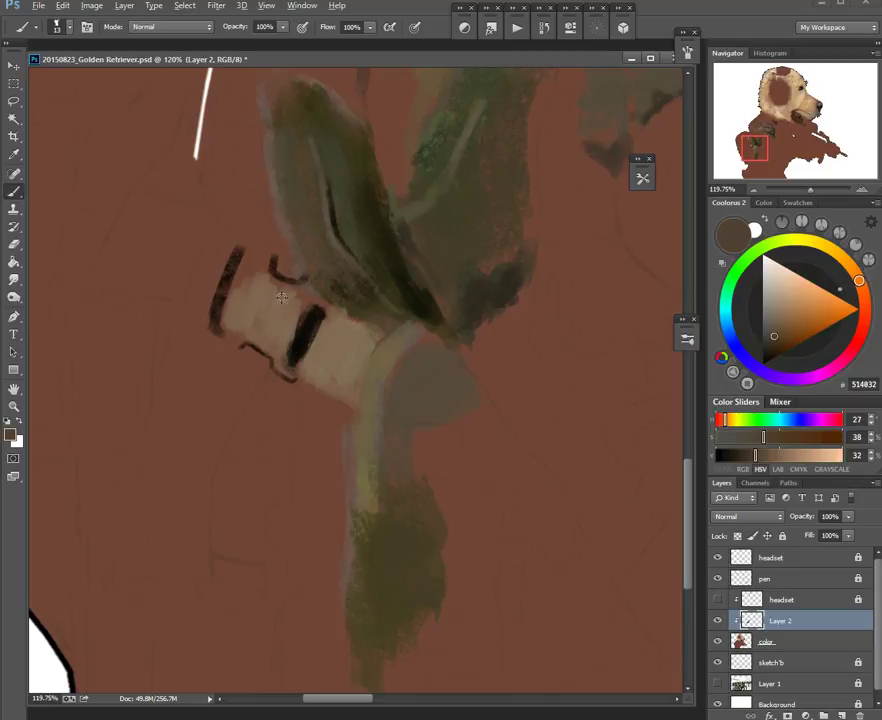
Step: Shade the lower part of the tan area between the two bands with a darker grey-brown
left_click(281, 337, "alt")
mouse_move(262, 332)
left_mouse_down()
mouse_move(242, 339)
mouse_move(278, 329)
mouse_move(264, 330)
mouse_move(271, 341)
mouse_move(256, 346)
left_mouse_up()
left_click(262, 332, "alt")
Step: Draw a thin near-black line outside the outer band, and add a grey-brown strip along it
left_click(297, 337, "alt")
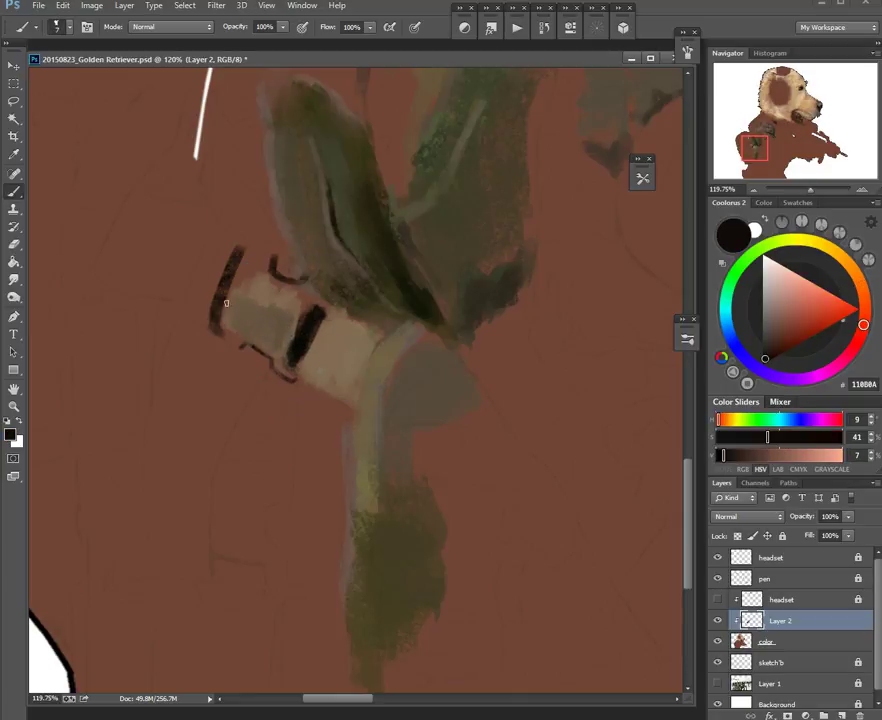
left_click_drag(220, 242, 204, 282)
left_click(268, 321, "alt")
left_click_drag(216, 240, 198, 306)
Step: Blend the tan area between the two near-black bands with sampled brown and grey-brown shades using a 23 px brush
left_click_drag(242, 264, 252, 258)
left_click(267, 291, "alt")
left_click(266, 285, "alt")
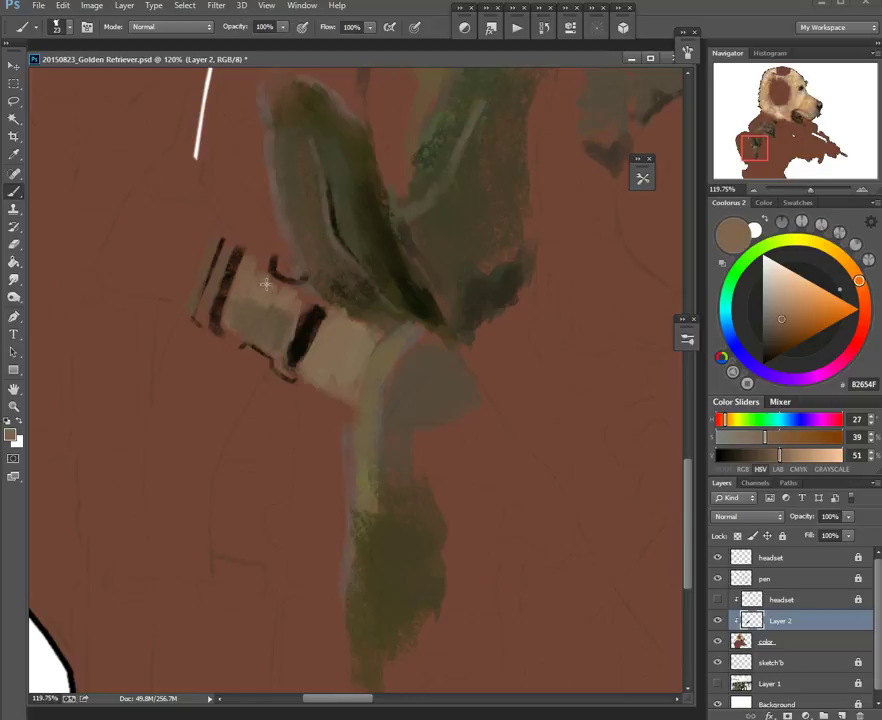
left_click(272, 314, "alt")
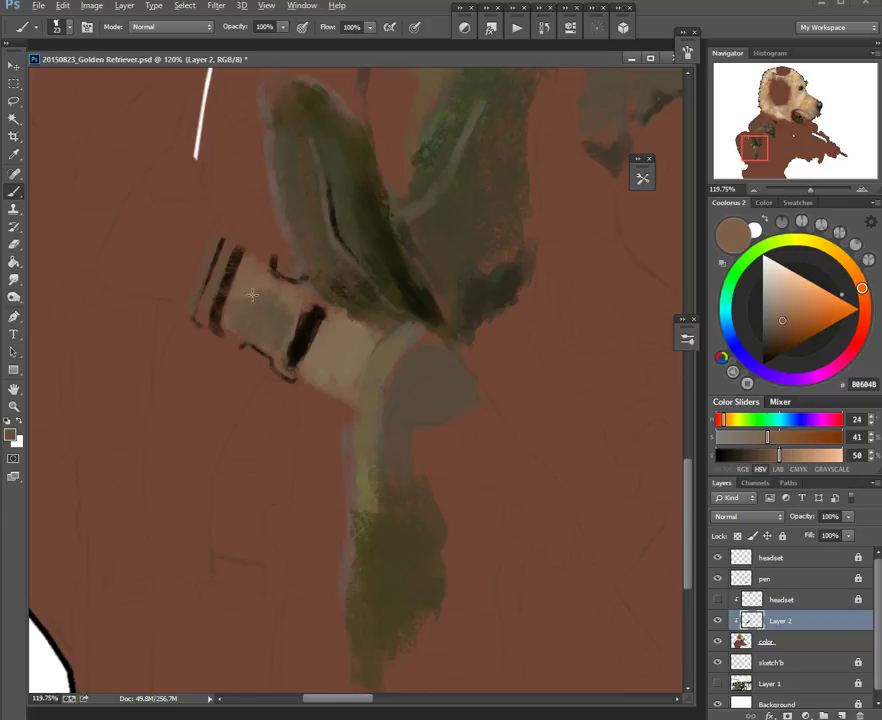
left_click(260, 293, "alt")
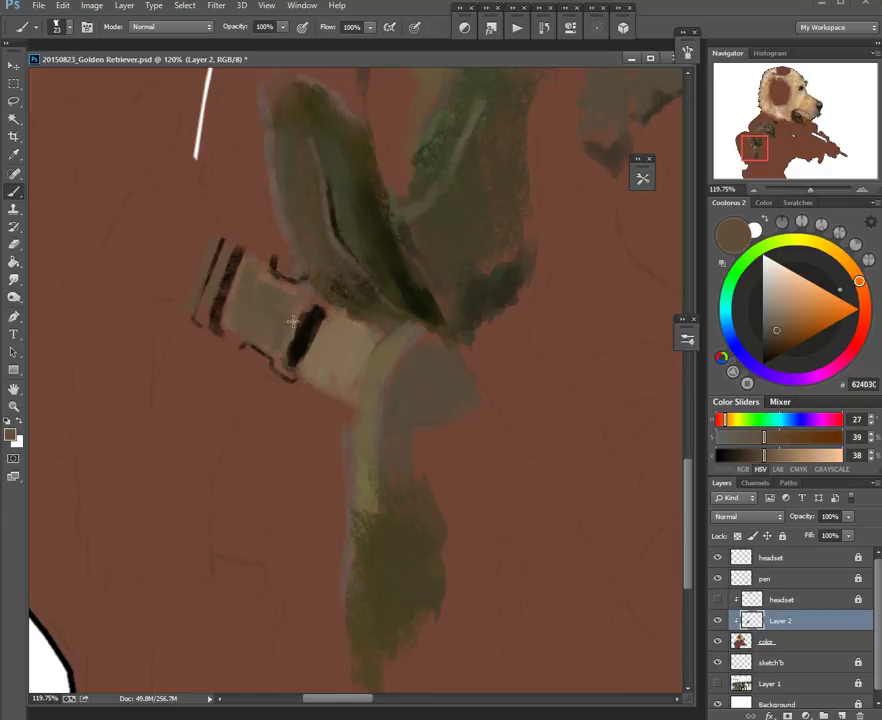
left_click_drag(289, 276, 276, 331)
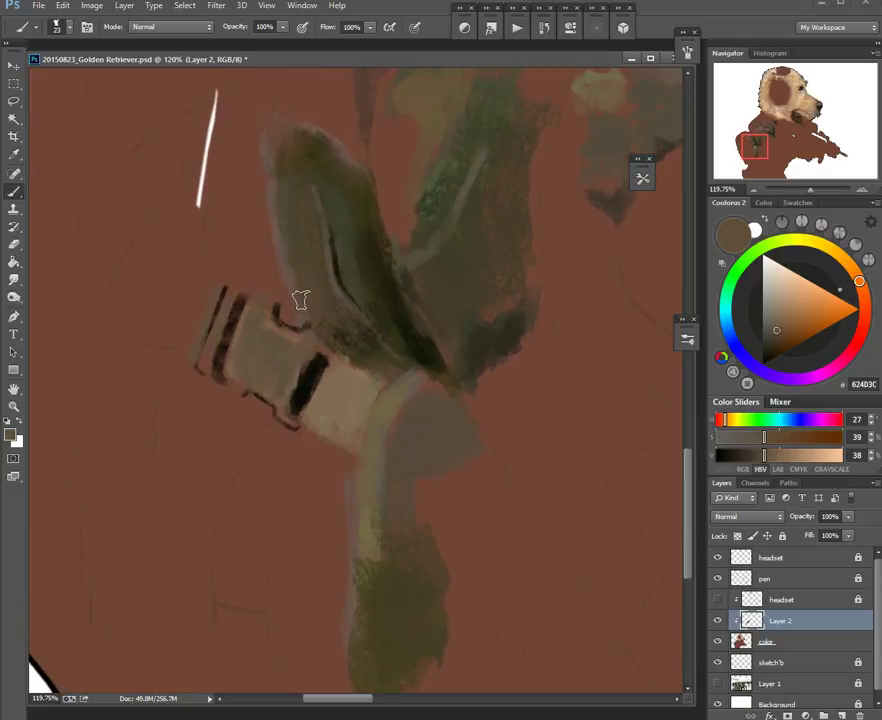
Step: Cover the lighter gaps beside the inner near-black band and refine the buckle's contours with sampled browns using a 12 px brush
left_click(288, 313, "alt")
left_click(277, 380, "alt")
left_click_drag(291, 361, 313, 302)
mouse_move(296, 350)
left_mouse_down()
mouse_move(309, 339)
mouse_move(300, 324)
left_mouse_up()
left_click(315, 333, "alt")
left_click(301, 317, "alt")
left_click(304, 328, "alt")
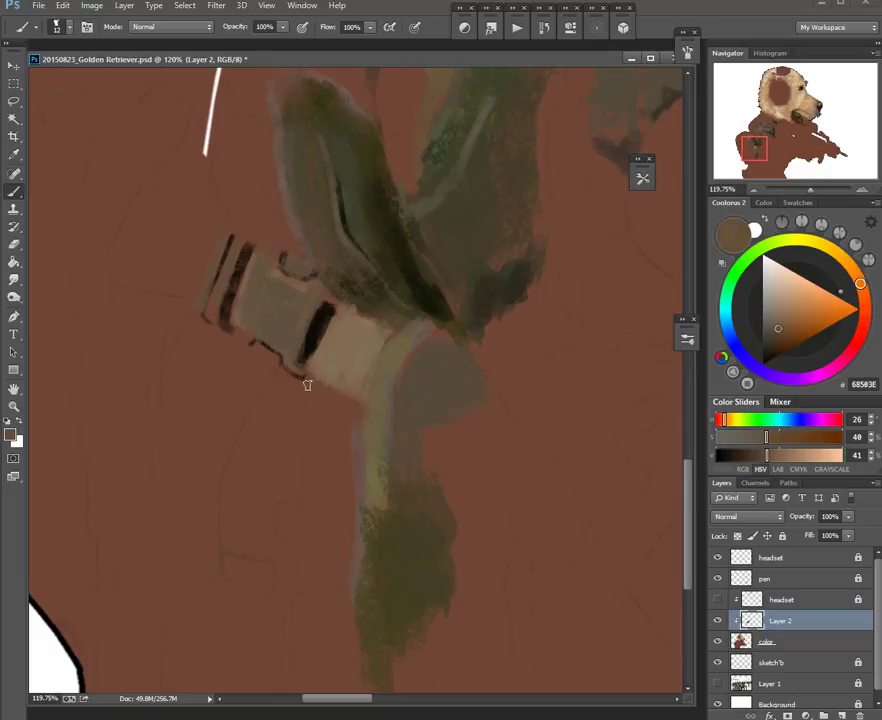
Step: Sharpen the inner band's lower end in near-black, and shade the tan strap beside it with sampled grey-brown
left_click(320, 337, "alt")
left_click(302, 366, "alt")
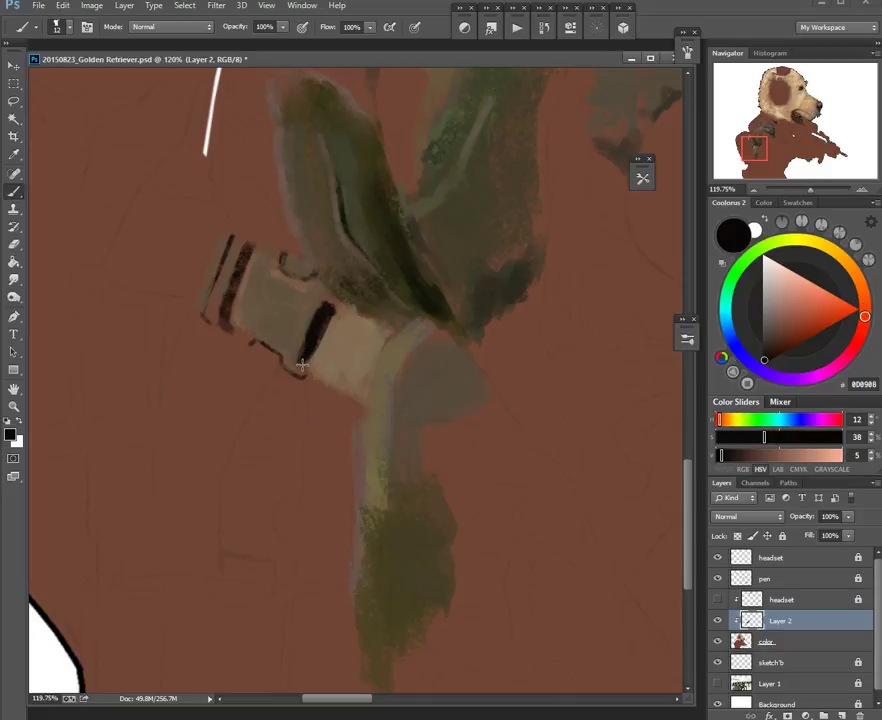
left_click(293, 315, "alt")
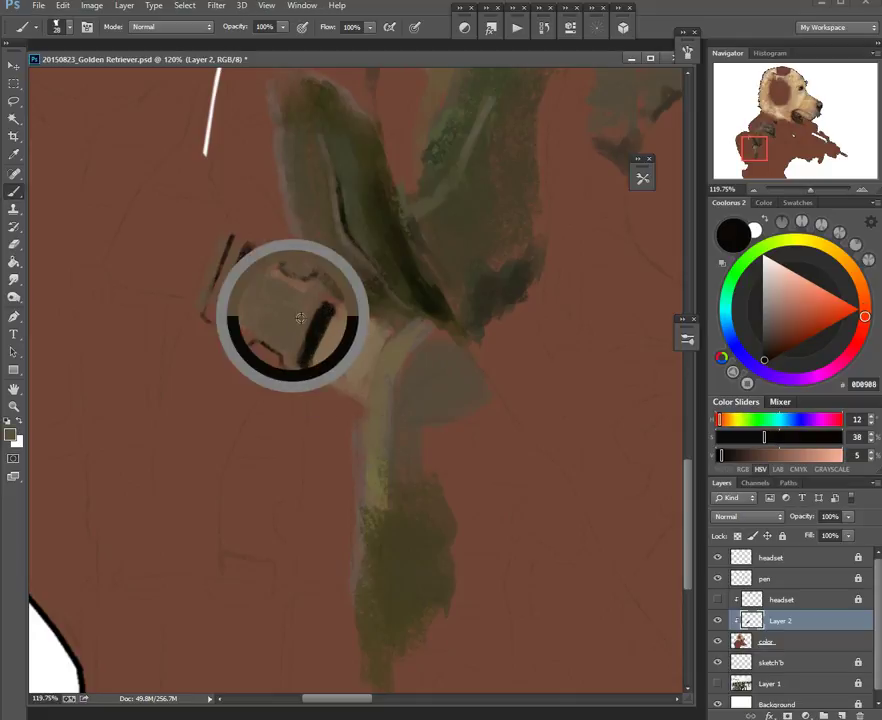
left_click(367, 356, "alt")
left_click(350, 368, "alt")
left_click_drag(374, 310, 347, 371)
left_click_drag(347, 347, 339, 354)
Step: Outline a small prong above the inner band in near-black, and fill it and the buckle's upper notch with sampled tan
mouse_move(344, 299)
left_mouse_down()
mouse_move(298, 318)
mouse_move(261, 316)
mouse_move(226, 301)
mouse_move(222, 310)
mouse_move(229, 286)
mouse_move(223, 290)
mouse_move(267, 280)
mouse_move(251, 290)
mouse_move(247, 282)
mouse_move(285, 331)
mouse_move(290, 320)
mouse_move(270, 317)
mouse_move(250, 345)
left_mouse_up()
left_click(347, 294, "ctrl")
left_click(274, 368, "alt")
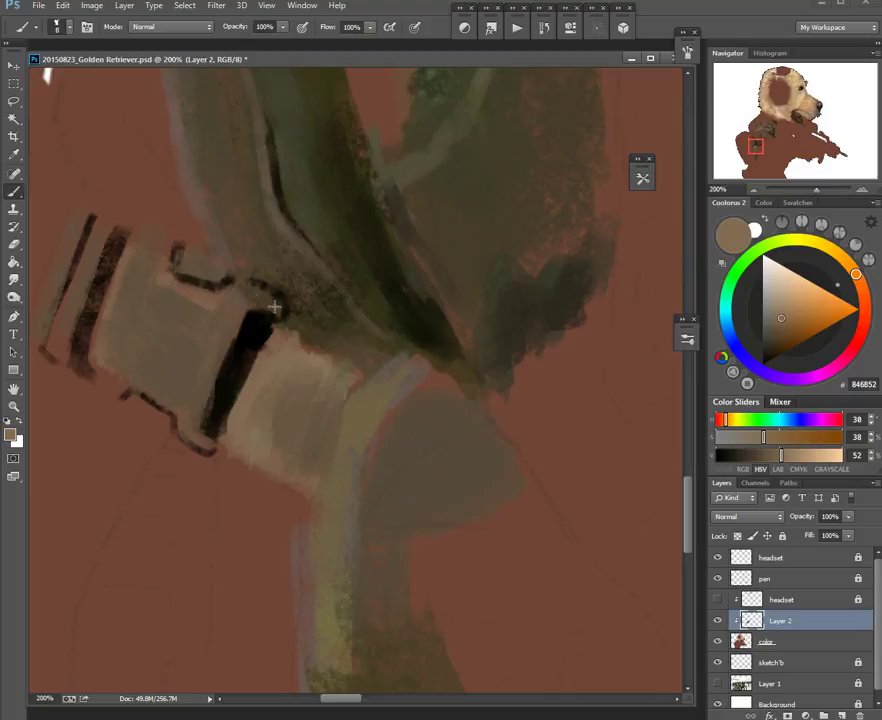
left_click_drag(246, 287, 271, 302)
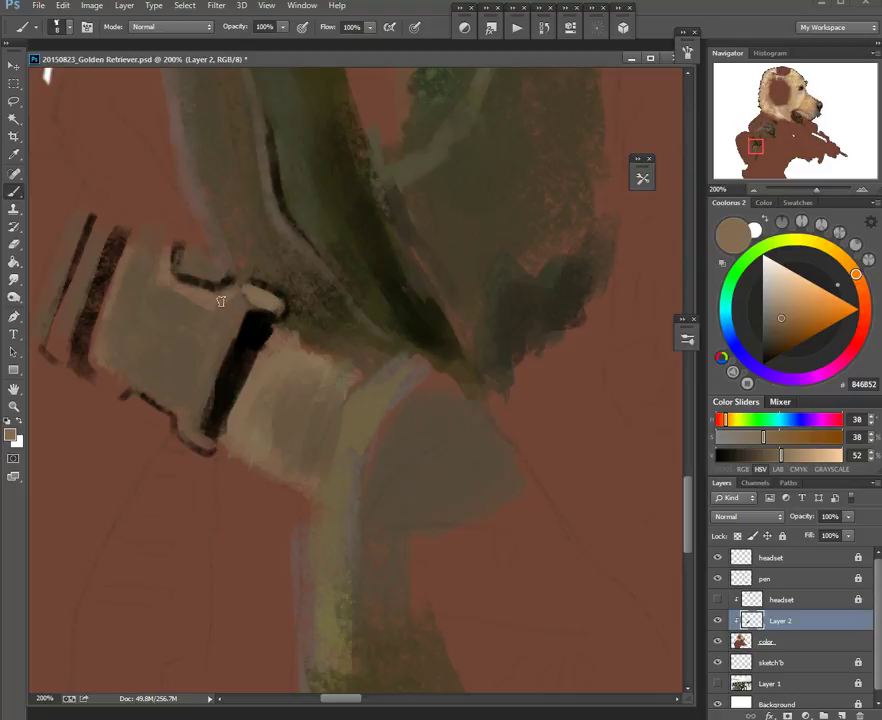
left_click_drag(198, 258, 224, 268)
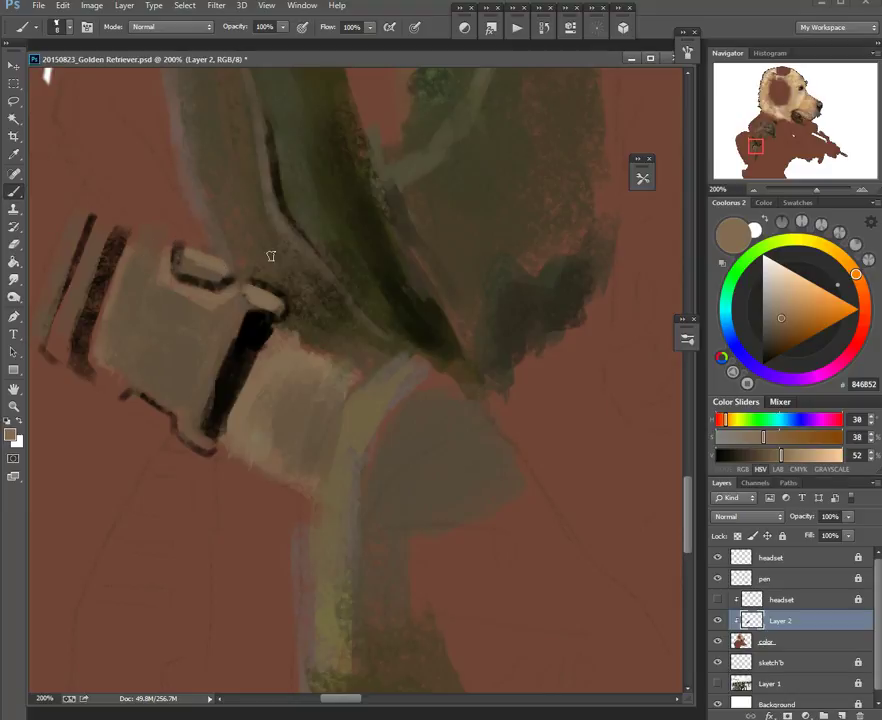
Step: Paint highlights along the buckle's upper edge with light grey-brown 91887E, and touch up the adjacent edges with sampled tan
left_click(769, 305)
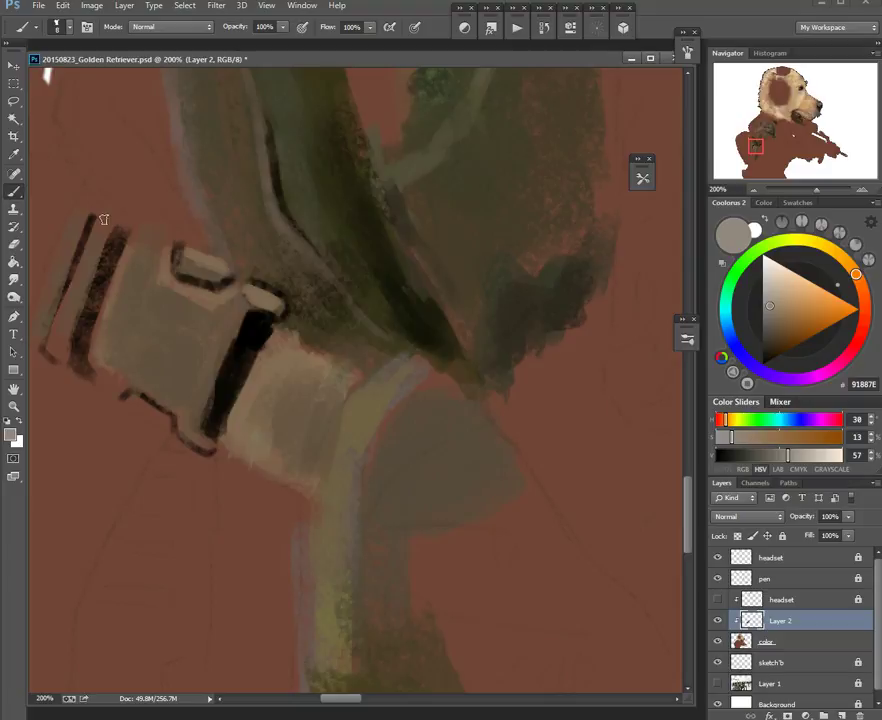
left_click_drag(95, 205, 122, 220)
left_click(137, 230, "alt")
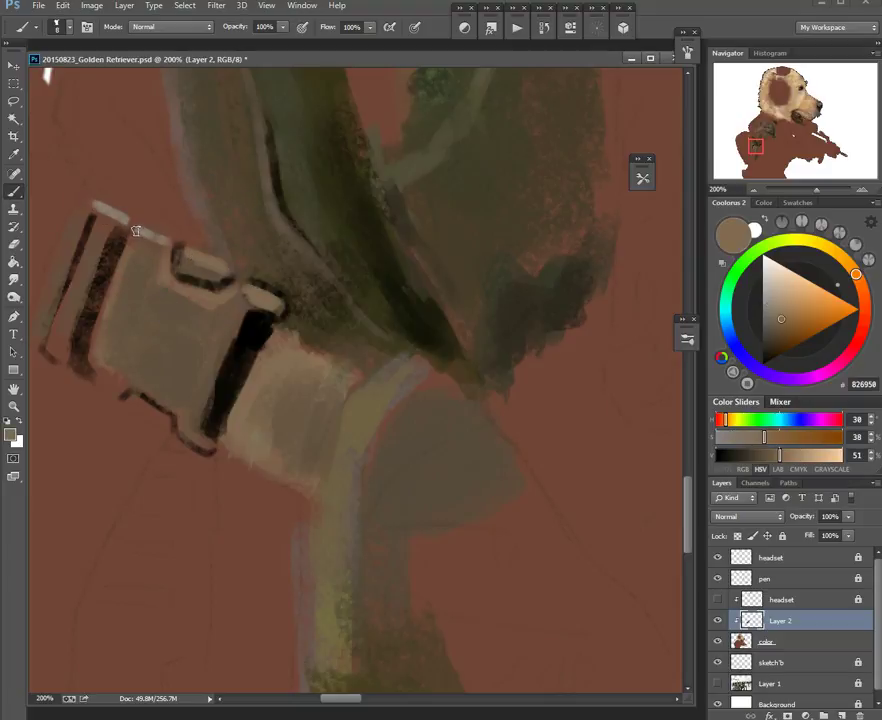
left_click_drag(282, 274, 262, 280)
left_click_drag(297, 300, 319, 393)
Step: Block in a near-black area directly below the tan strap, beside the olive vertical strip, using a 26 px brush
scroll(318, 475, "up", 3)
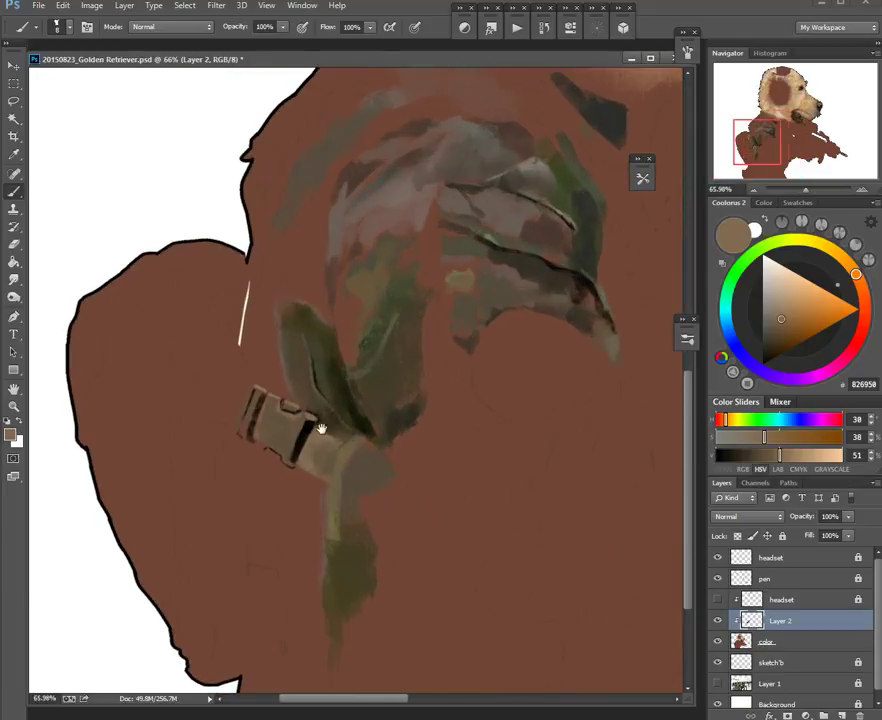
left_click(270, 350, "alt")
scroll(268, 357, "up", 2)
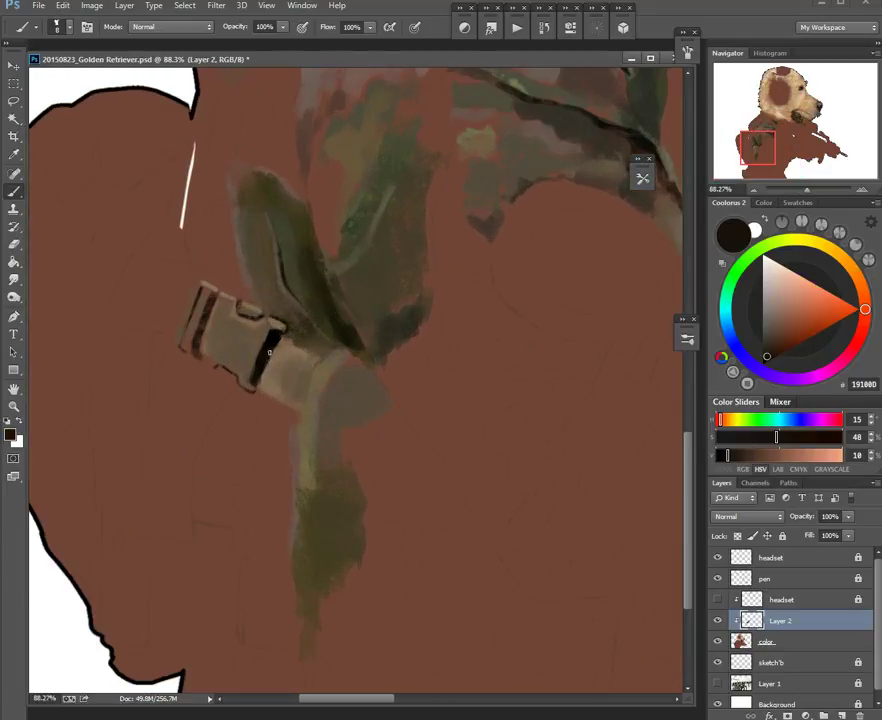
scroll(291, 390, "up", 1)
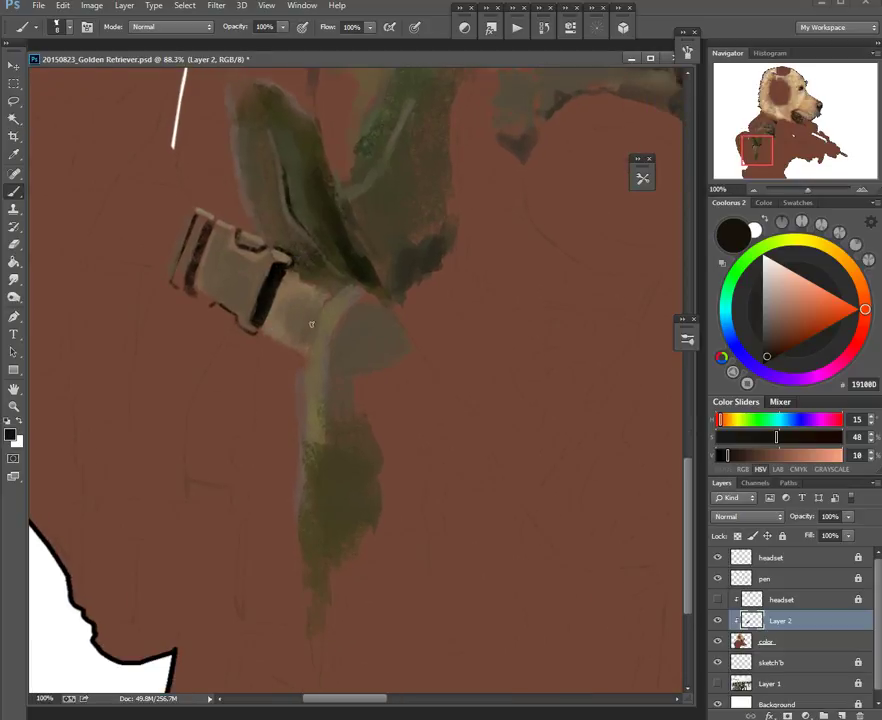
left_click(266, 297, "alt")
mouse_move(291, 357)
left_mouse_down()
mouse_move(278, 354)
mouse_move(298, 362)
mouse_move(287, 268)
mouse_move(262, 349)
mouse_move(287, 307)
mouse_move(285, 412)
left_mouse_up()
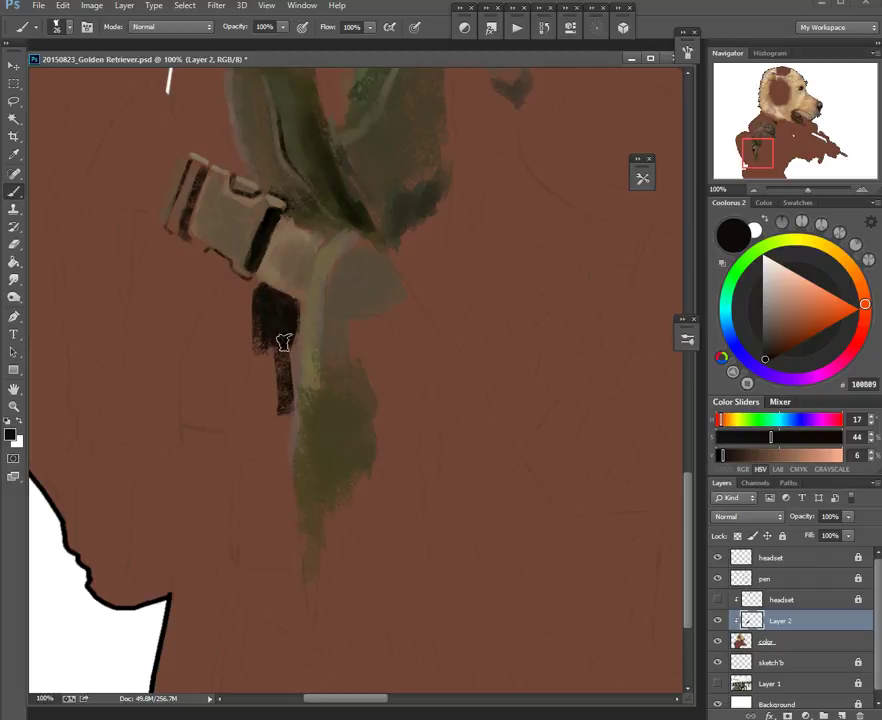
mouse_move(287, 350)
left_mouse_down()
mouse_move(283, 463)
mouse_move(255, 345)
left_mouse_up()
left_click_drag(321, 372, 317, 384)
left_click_drag(210, 293, 193, 398)
left_click_drag(263, 357, 258, 357)
scroll(258, 357, "down", 3)
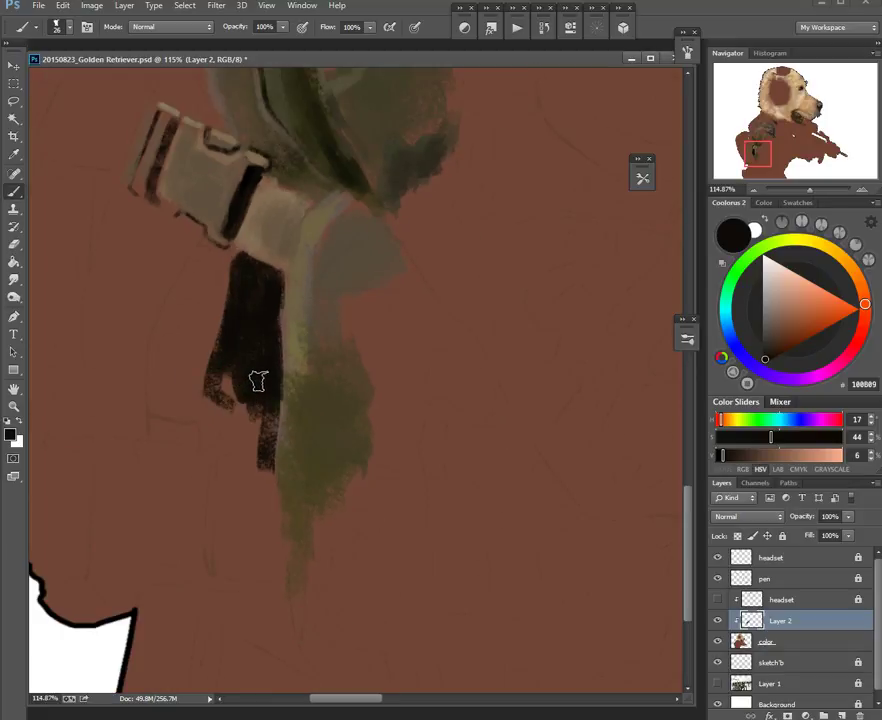
Step: Extend the near-black area downward and fill its gaps up to the olive vertical strip
scroll(222, 363, "up", 4)
mouse_move(220, 390)
left_mouse_down()
mouse_move(191, 386)
mouse_move(191, 400)
mouse_move(230, 400)
mouse_move(245, 522)
left_mouse_up()
mouse_move(245, 522)
left_mouse_down()
mouse_move(281, 486)
mouse_move(284, 513)
left_mouse_up()
left_click_drag(394, 297, 345, 300)
left_click_drag(359, 357, 360, 424)
left_click_drag(315, 345, 339, 347)
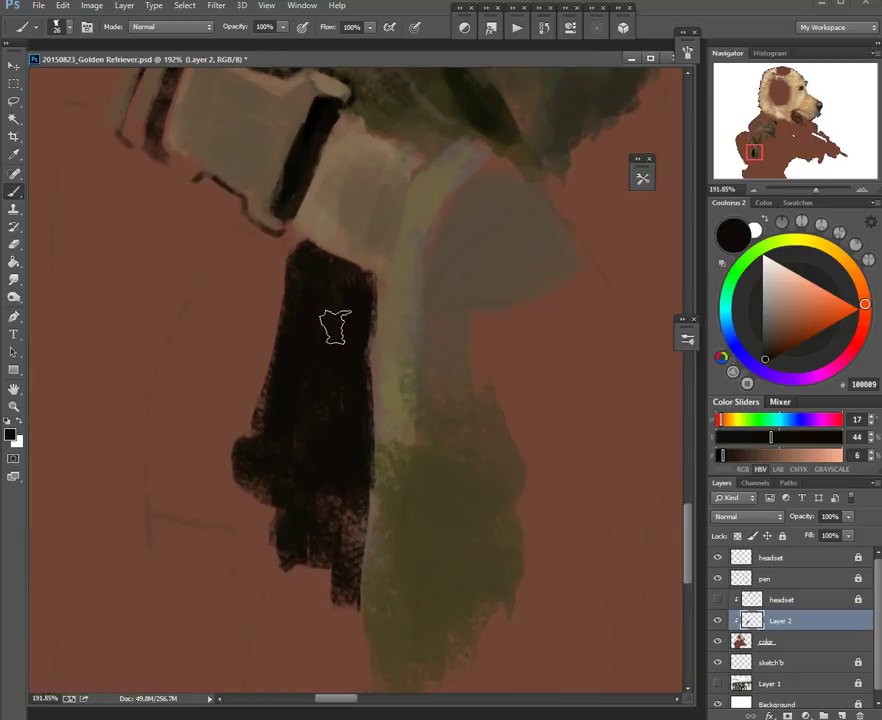
Step: Paint a sampled tan edge beside the dark area's upper end and three short near-black bands below it with a 9 px brush
left_click(260, 246, "alt")
mouse_move(270, 242)
left_mouse_down()
mouse_move(234, 244)
mouse_move(281, 249)
mouse_move(276, 293)
mouse_move(255, 313)
mouse_move(236, 293)
mouse_move(230, 309)
mouse_move(261, 305)
left_mouse_up()
left_click(295, 196, "alt")
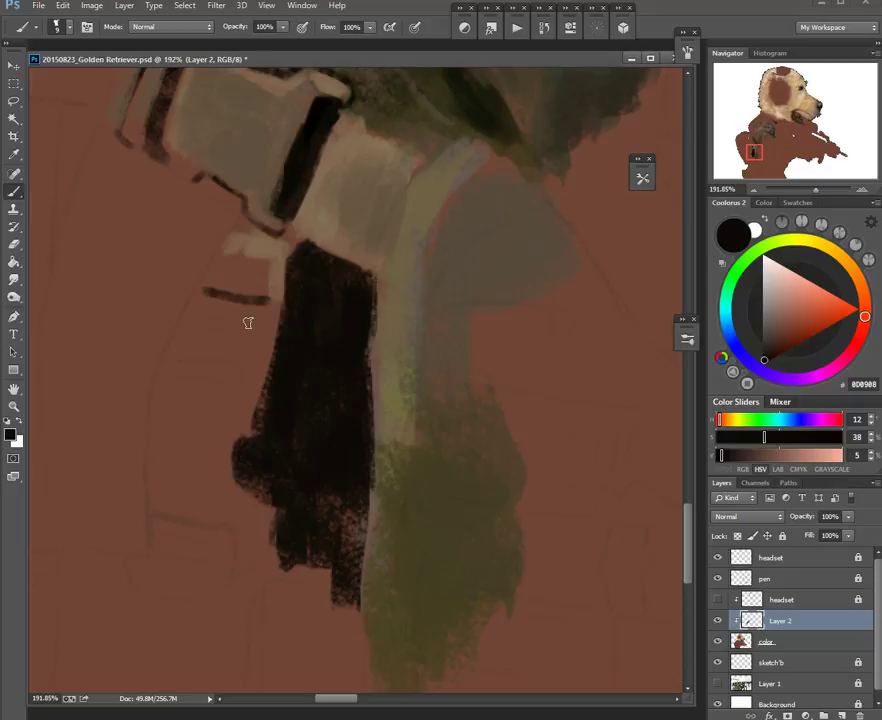
left_click_drag(184, 318, 240, 325)
left_click_drag(170, 364, 237, 369)
left_click_drag(165, 364, 234, 367)
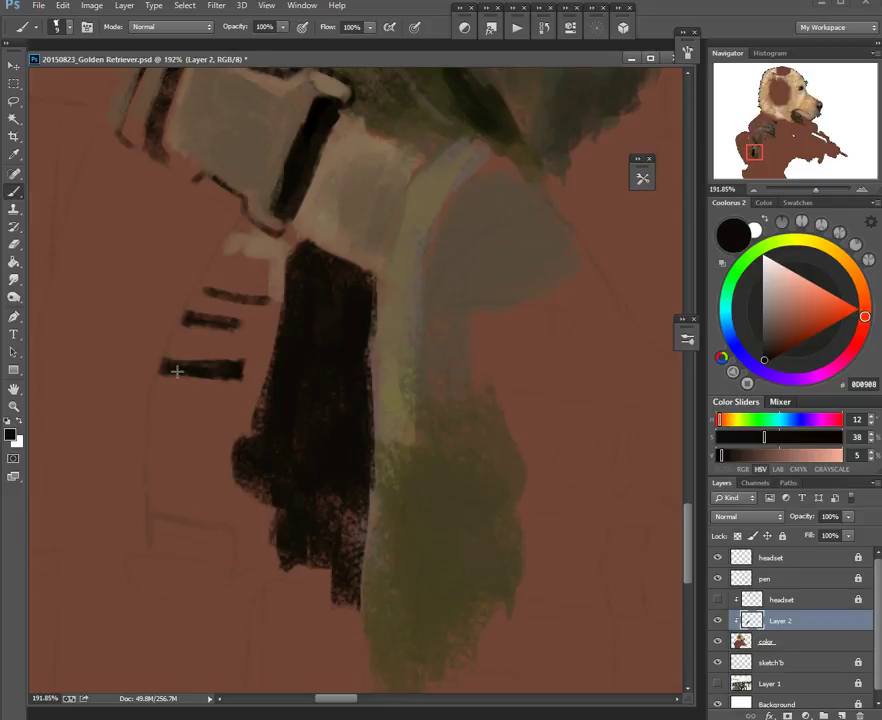
Step: Fill a grey-brown block below the three short bands with a 27 px brush, and extend the adjoining near-black area toward its lower end
left_click(214, 407, "alt")
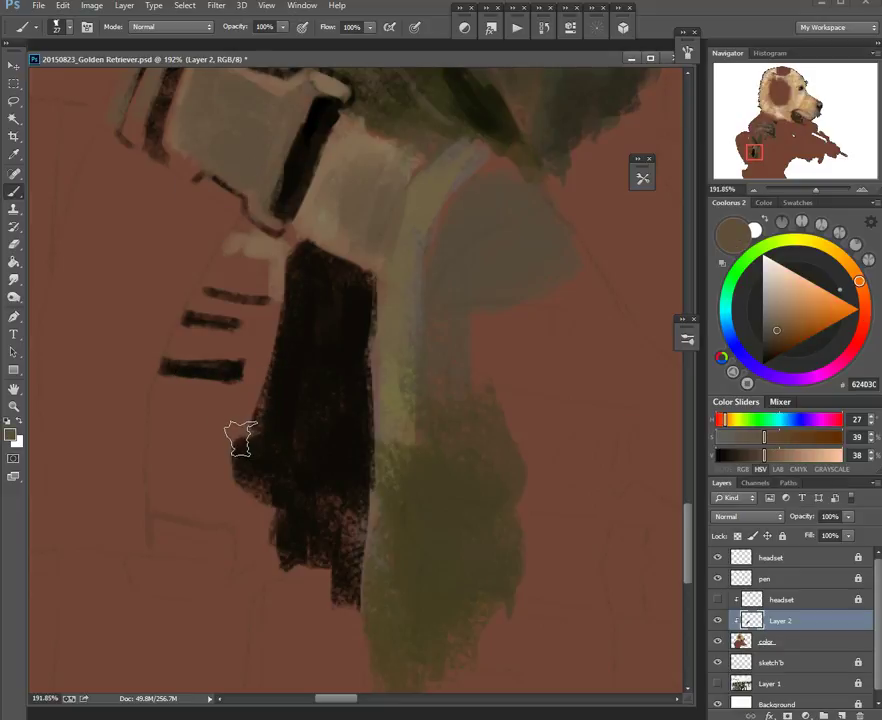
left_click_drag(175, 490, 206, 463)
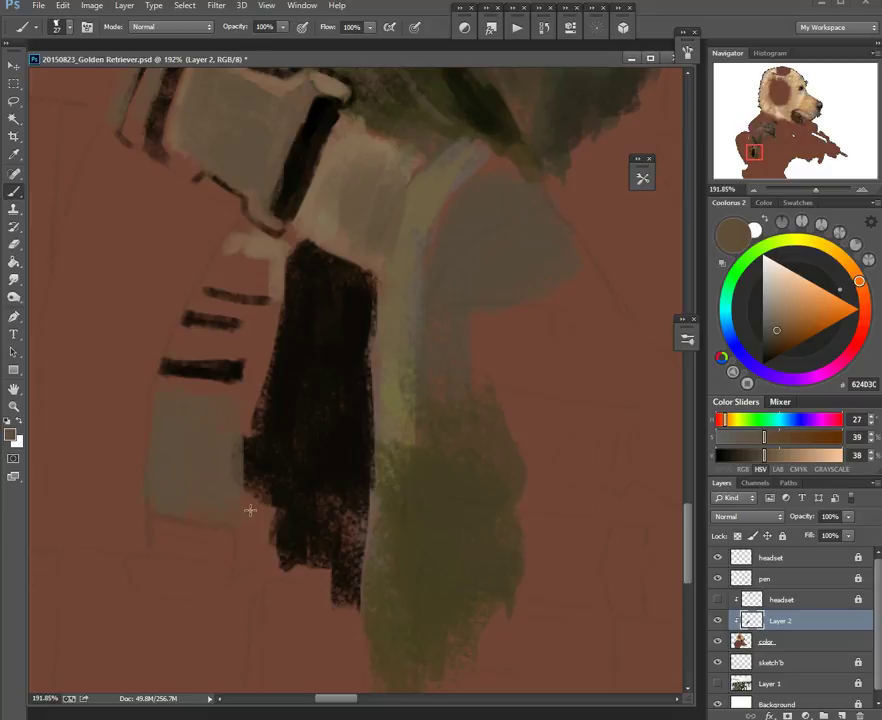
scroll(262, 360, "down", 3)
left_click(267, 402, "alt")
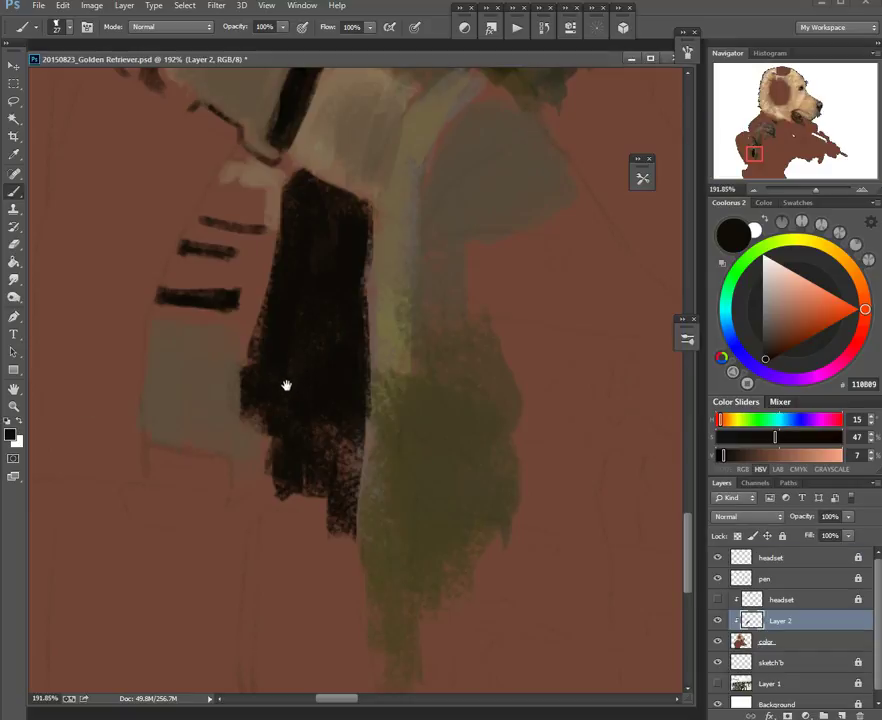
left_click_drag(286, 400, 329, 329)
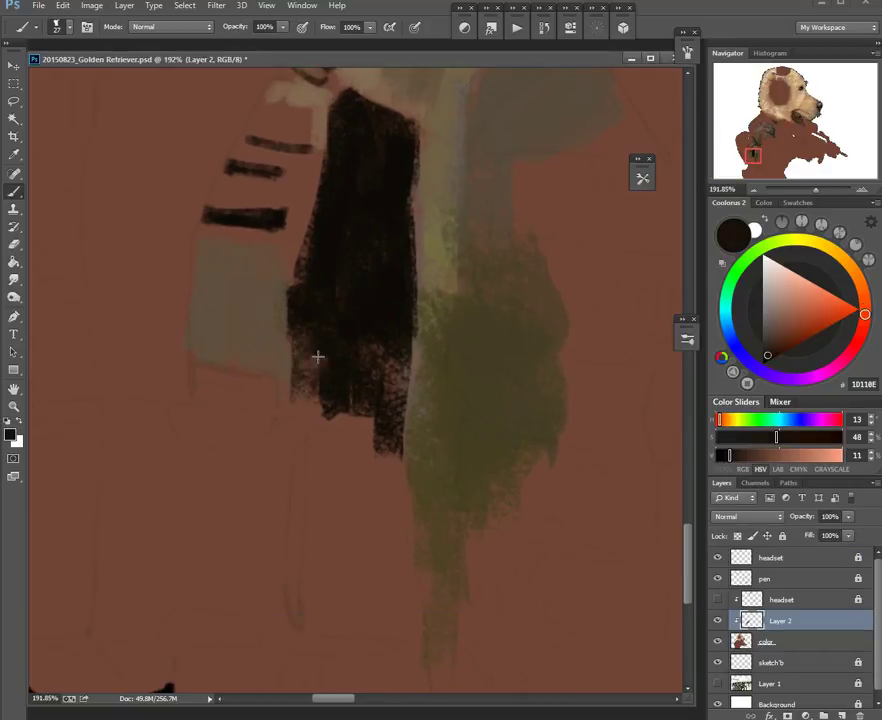
Step: Paint a dark band across the grey-brown block's lower end with a 14 px brush, and add a grey-brown strip beneath it
left_click(222, 395, "alt")
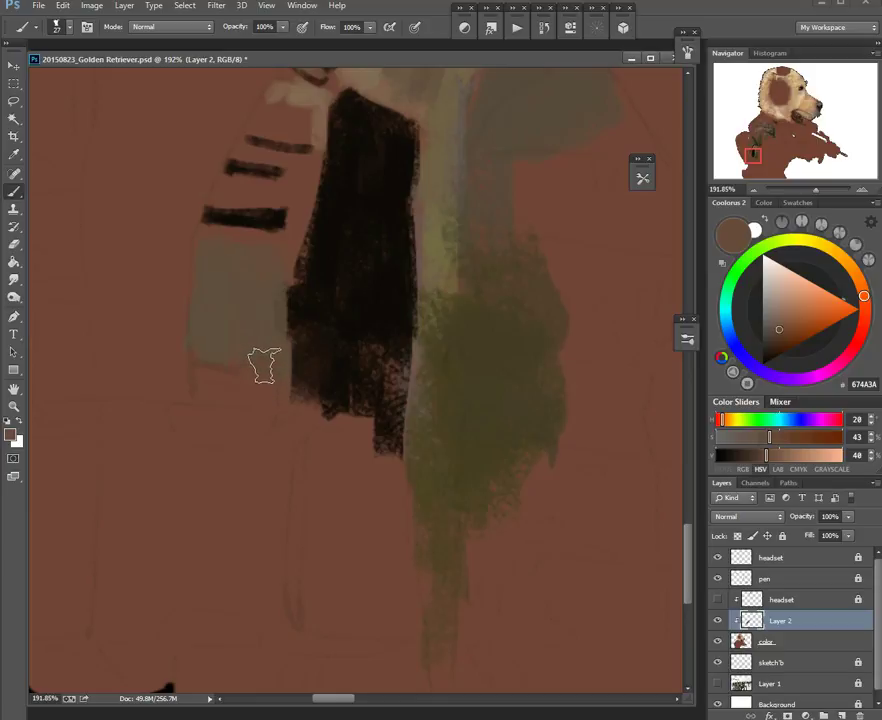
left_click(267, 226, "alt")
mouse_move(237, 358)
left_mouse_down()
mouse_move(269, 386)
mouse_move(195, 370)
mouse_move(273, 385)
left_mouse_up()
left_click(253, 312, "alt")
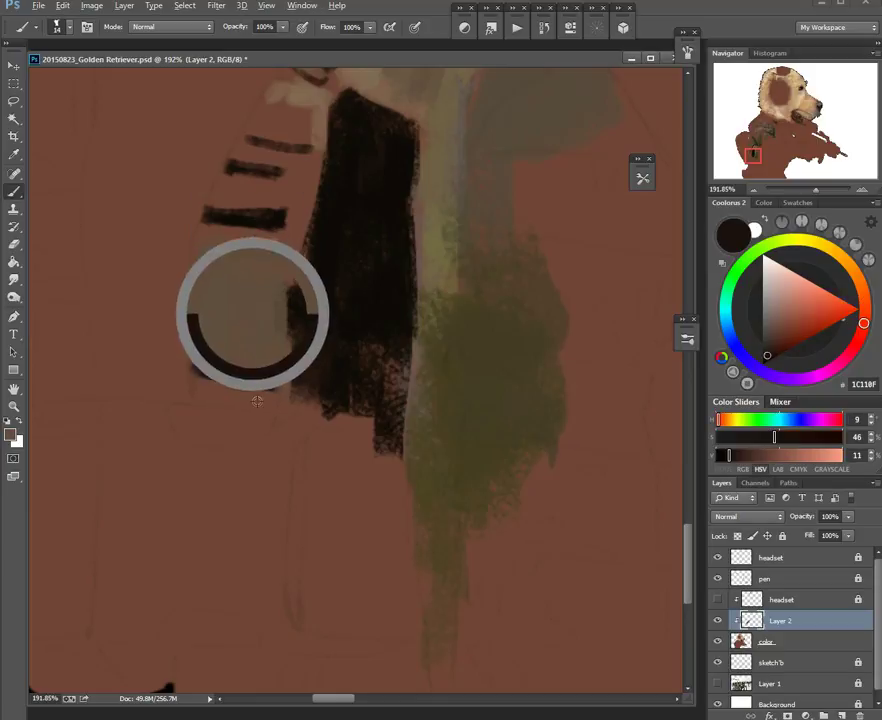
left_click_drag(205, 387, 231, 400)
left_click_drag(309, 354, 339, 309)
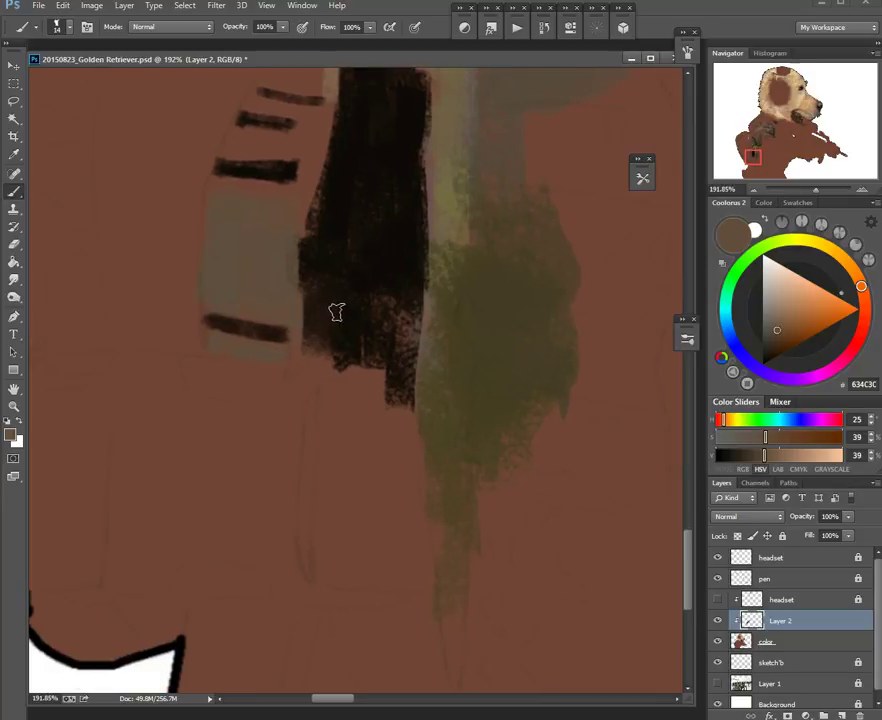
Step: Add a thin tan strip under the grey-brown block and a sampled dark olive strip directly below it
left_click(334, 92, "alt")
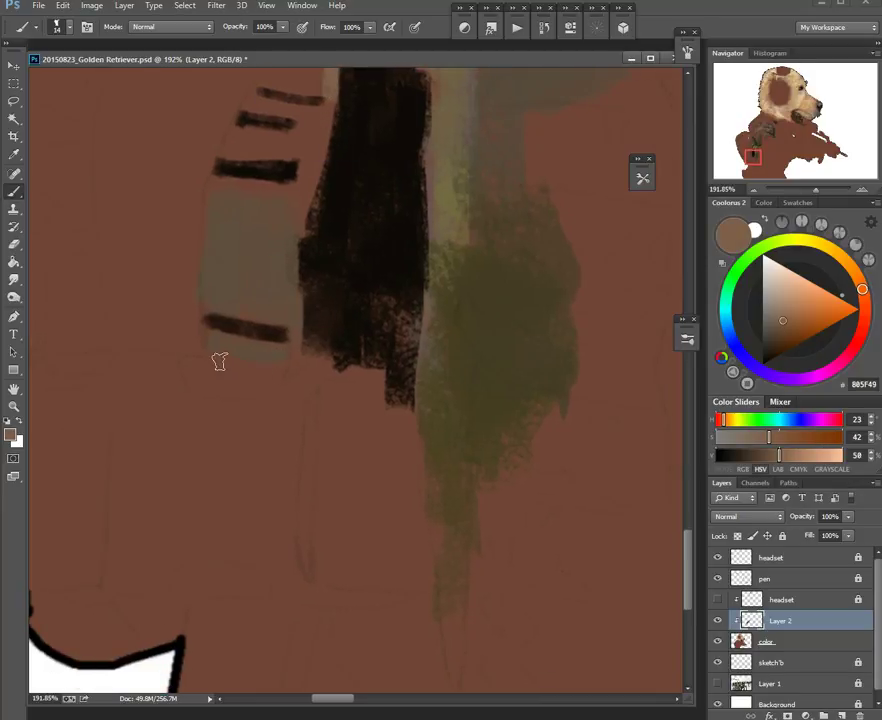
mouse_move(199, 366)
left_mouse_down()
mouse_move(196, 373)
mouse_move(285, 356)
left_mouse_up()
left_click(250, 357, "alt")
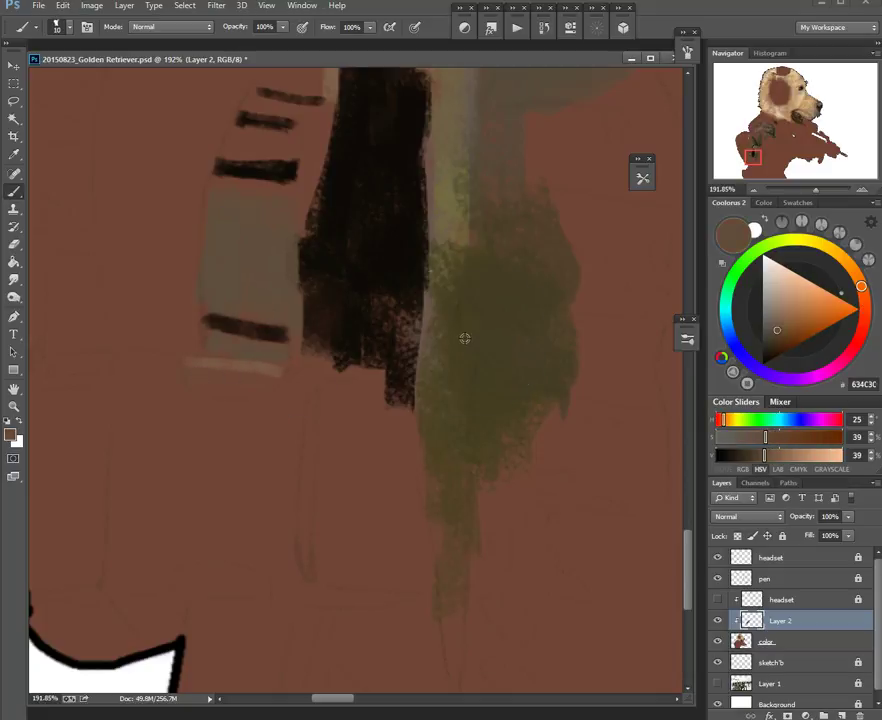
left_click(465, 339, "alt")
left_click_drag(197, 376, 272, 378)
left_click(236, 364, "alt")
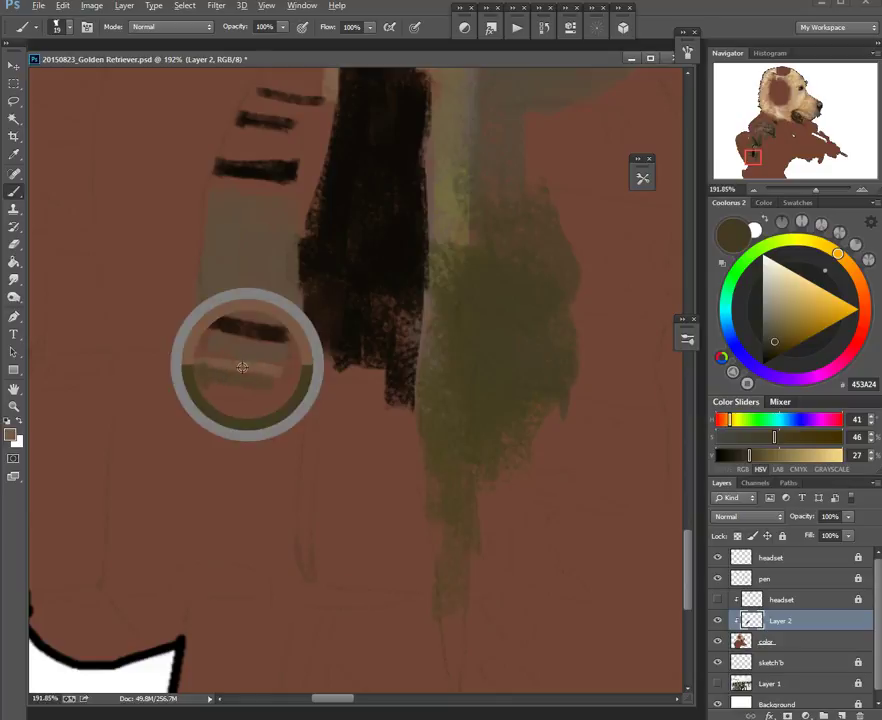
Step: Lighten the small olive tab with sampled yellow-green, and fill a large olive-brown square around and below it using a 31 px brush
left_click(440, 197, "alt")
mouse_move(250, 382)
left_mouse_down()
mouse_move(210, 379)
mouse_move(272, 397)
mouse_move(307, 331)
mouse_move(268, 332)
mouse_move(280, 432)
mouse_move(312, 331)
left_mouse_up()
left_click(269, 331, "alt")
mouse_move(293, 455)
left_mouse_down()
mouse_move(232, 404)
mouse_move(204, 362)
mouse_move(162, 472)
left_mouse_up()
left_click_drag(240, 352, 284, 350)
mouse_move(207, 347)
left_mouse_down()
mouse_move(193, 357)
mouse_move(197, 309)
mouse_move(152, 362)
left_mouse_up()
mouse_move(243, 403)
left_mouse_down()
mouse_move(207, 402)
mouse_move(251, 472)
mouse_move(226, 434)
mouse_move(203, 476)
mouse_move(161, 475)
mouse_move(203, 494)
mouse_move(277, 483)
left_mouse_up()
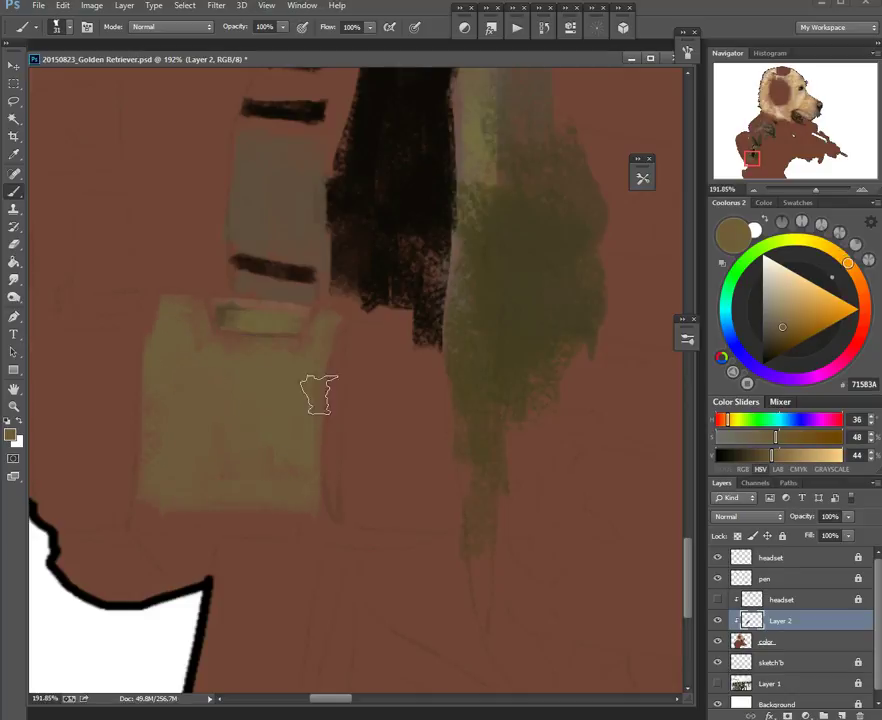
Step: Outline the sides and lower edge of the small olive tab in dark brown 241412 with a 6 px brush
left_click(362, 266, "alt")
right_click(298, 312, "alt")
left_click(289, 272, "alt")
right_click(280, 289, "alt")
left_click_drag(254, 312, 262, 313)
right_click(265, 315, "alt")
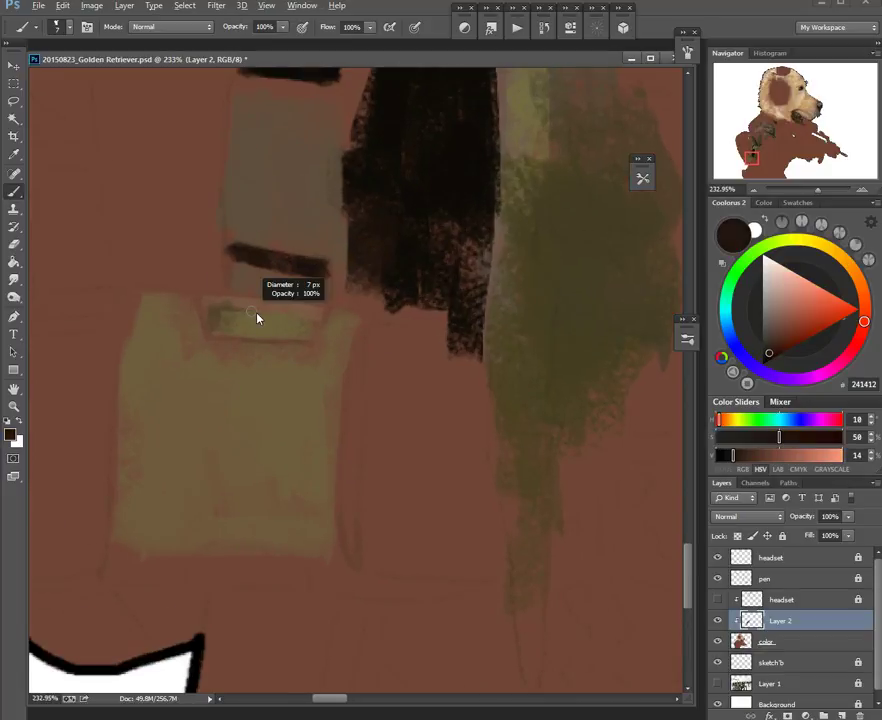
mouse_move(209, 302)
left_mouse_down()
mouse_move(222, 345)
mouse_move(222, 336)
mouse_move(233, 346)
mouse_move(211, 339)
mouse_move(317, 342)
mouse_move(337, 309)
left_mouse_up()
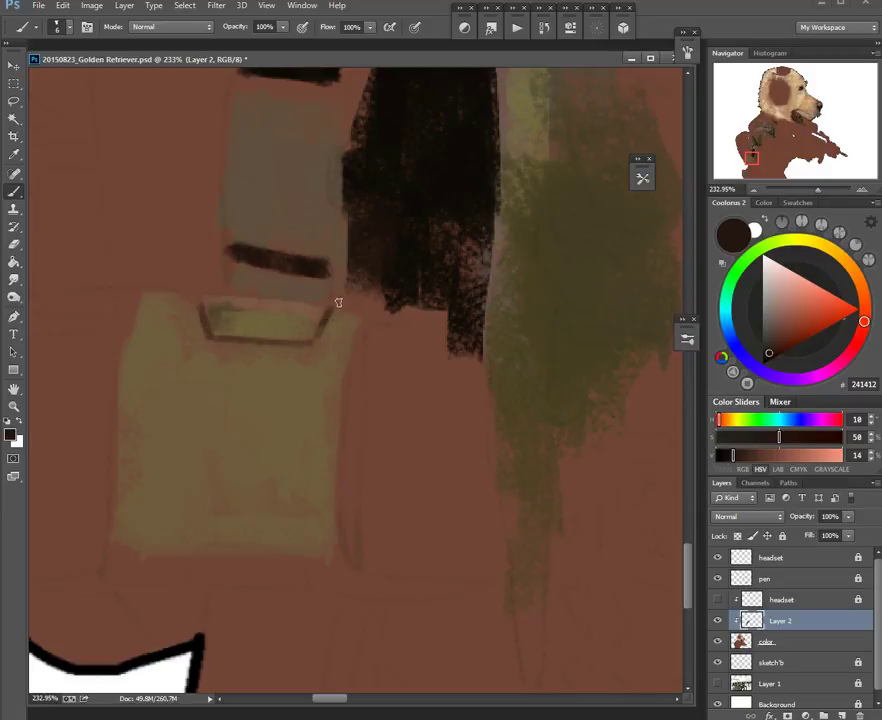
Step: Paint a second thin dark strip above the small olive tab and soften it with the Smudge tool at 51% strength
left_click_drag(228, 293, 308, 302)
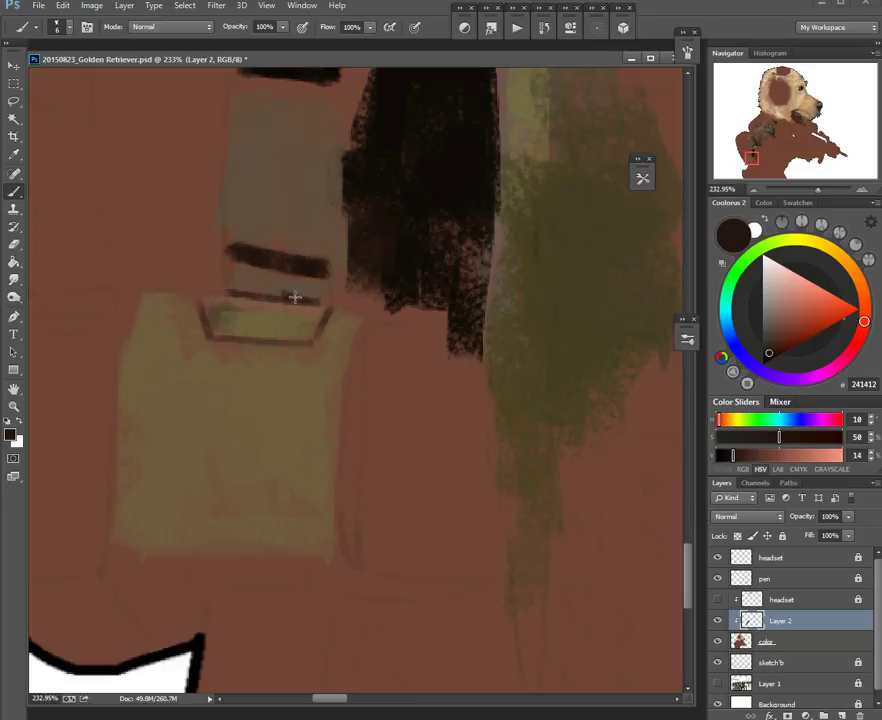
left_click_drag(242, 286, 270, 282)
left_click(276, 286, "alt")
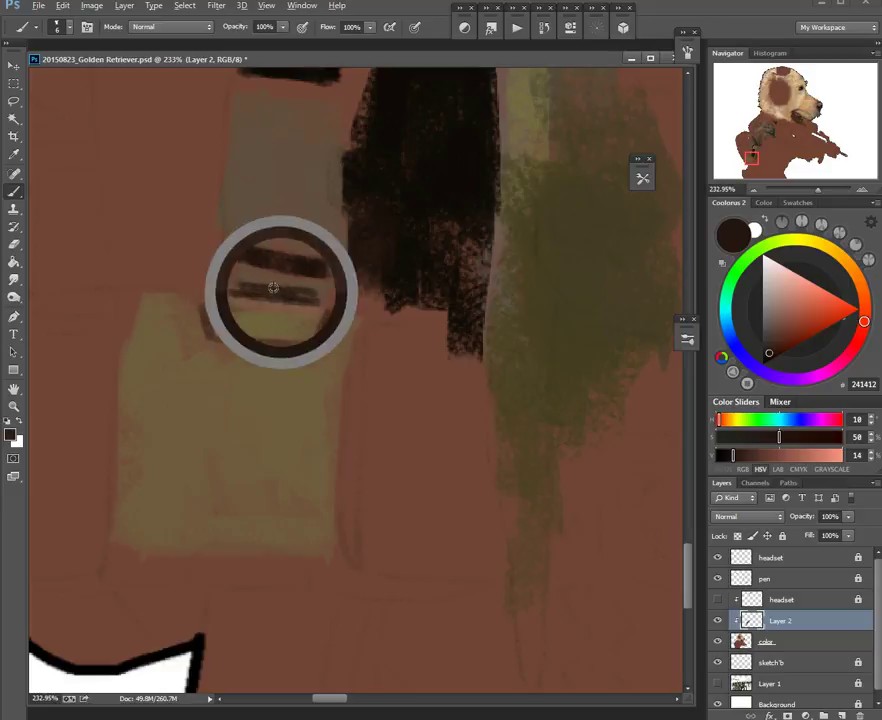
key("r")
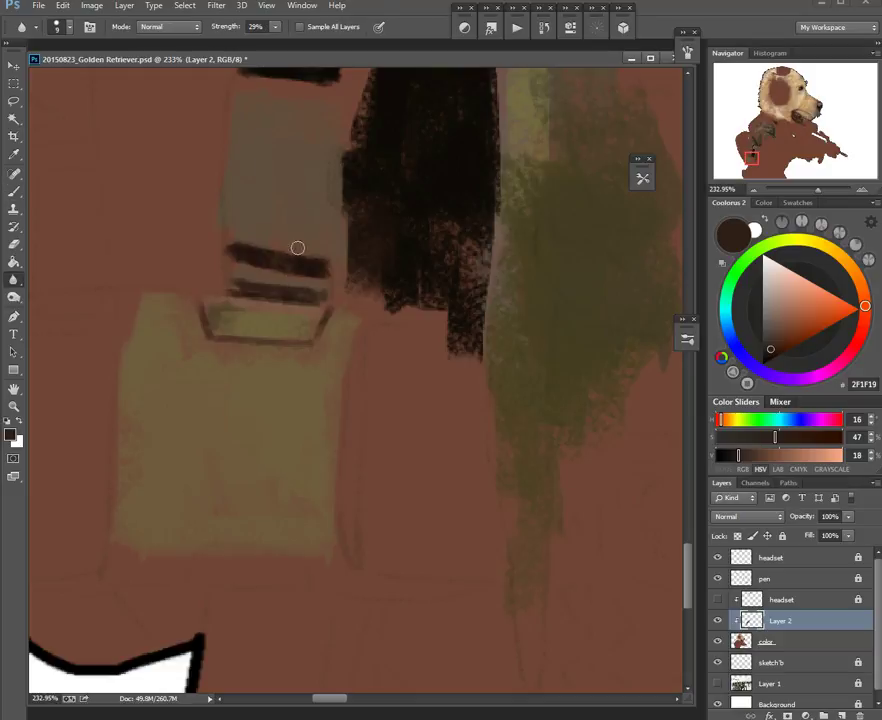
key("shift+r")
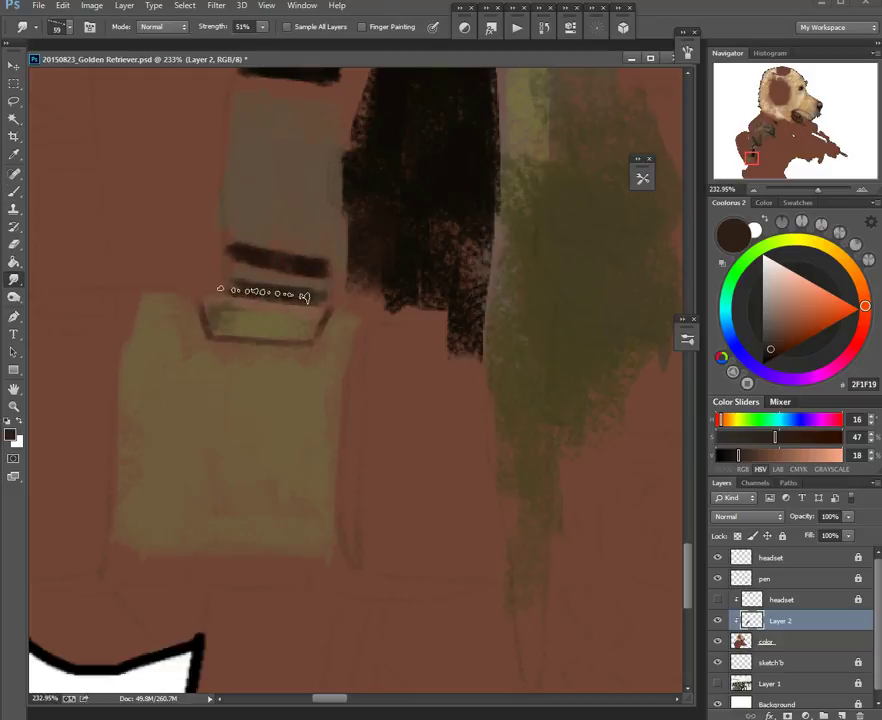
key("bracketleft")
key("bracketleft")
key("bracketleft")
key("bracketleft")
key("bracketleft")
key("bracketleft")
key("bracketleft")
key("bracketleft")
scroll(372, 417, "down", 10)
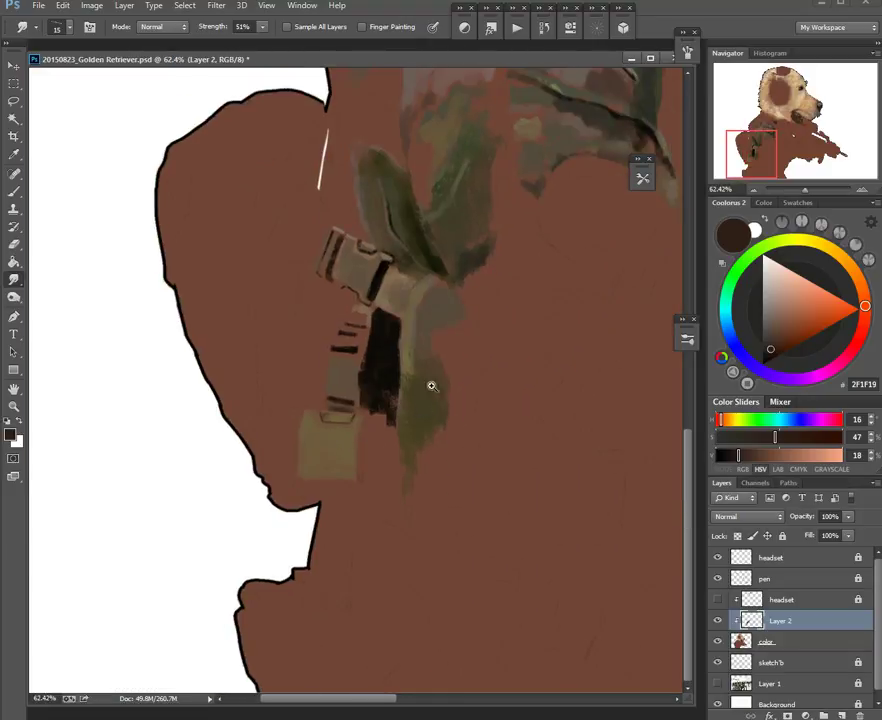
Step: Paint a dark olive upright panel beside the olive-brown pouch, below the black strap, with a 27 px brush
scroll(431, 380, "up", 2)
key("b")
scroll(370, 436, "up", 1)
mouse_move(370, 434)
left_mouse_down()
mouse_move(333, 354)
mouse_move(350, 354)
mouse_move(338, 370)
left_mouse_up()
left_click(306, 369, "alt")
scroll(326, 372, "up", 1)
left_click(336, 353, "alt")
mouse_move(335, 417)
left_mouse_down()
mouse_move(311, 369)
mouse_move(325, 457)
mouse_move(333, 408)
left_mouse_up()
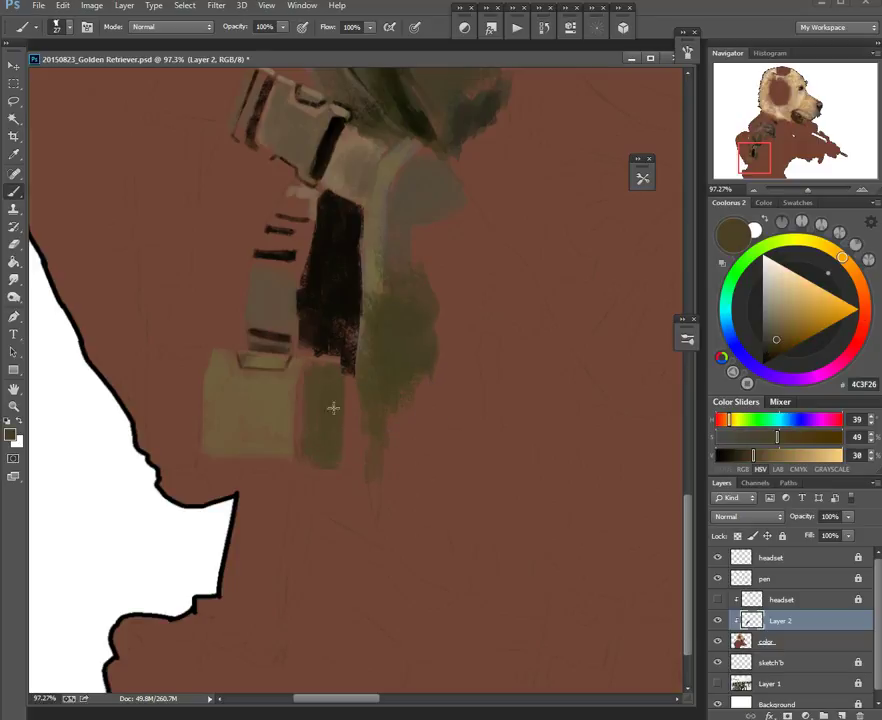
Step: Paint a near-black vertical strip between the pouch and the dark olive panel using sampled colour 170F0C
left_click(305, 362, "alt")
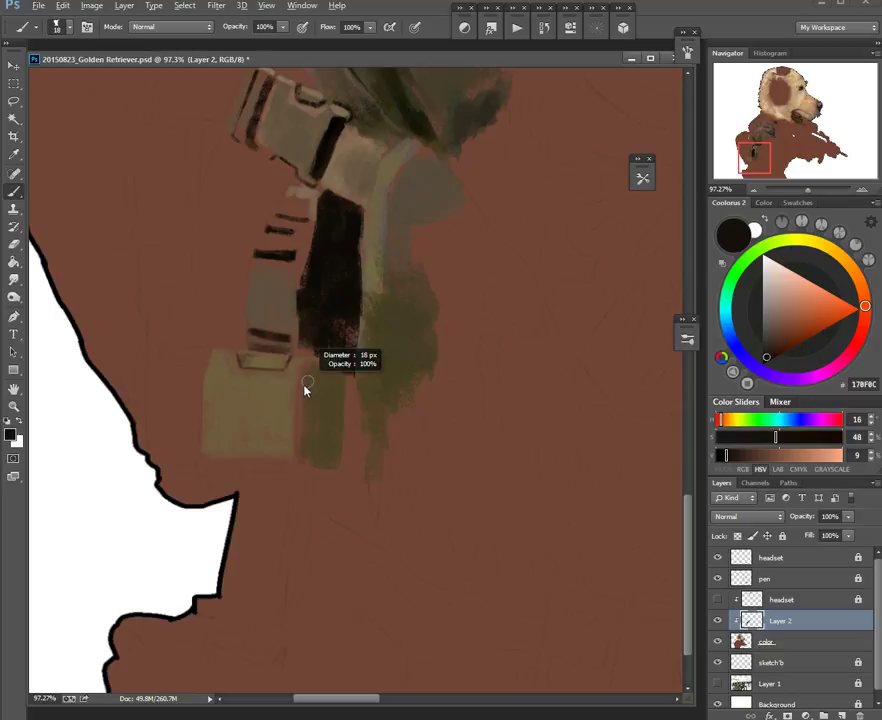
left_click_drag(301, 370, 297, 453)
left_click_drag(303, 388, 304, 429)
Step: Add a thin grey-brown edge along the top of the dark olive panel in 7A6D69 with an 8 px brush
left_click(374, 283, "alt")
left_click(318, 361, "alt")
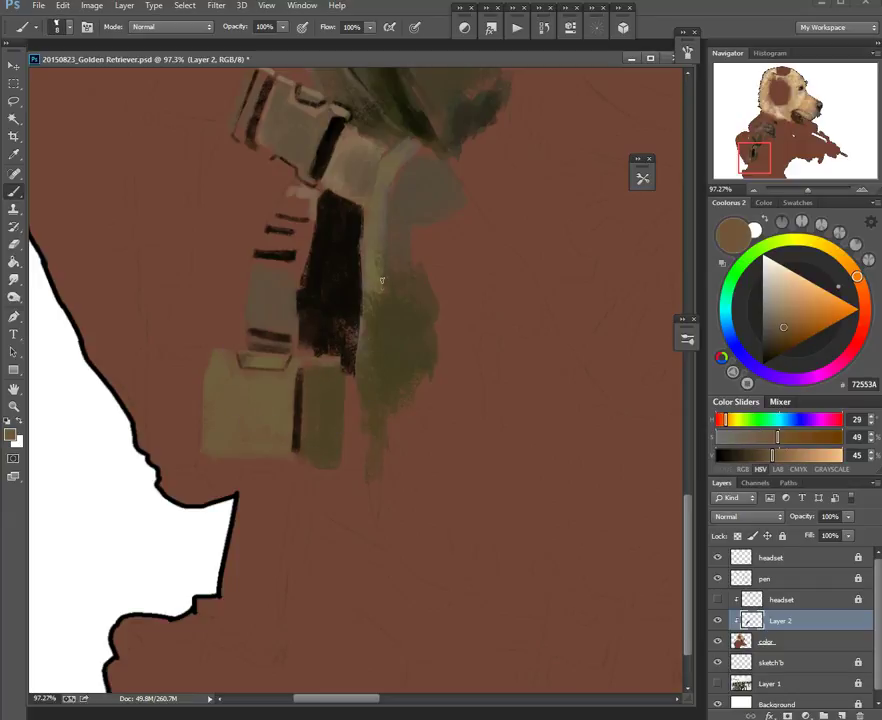
left_click(568, 250, "alt")
left_click(769, 315)
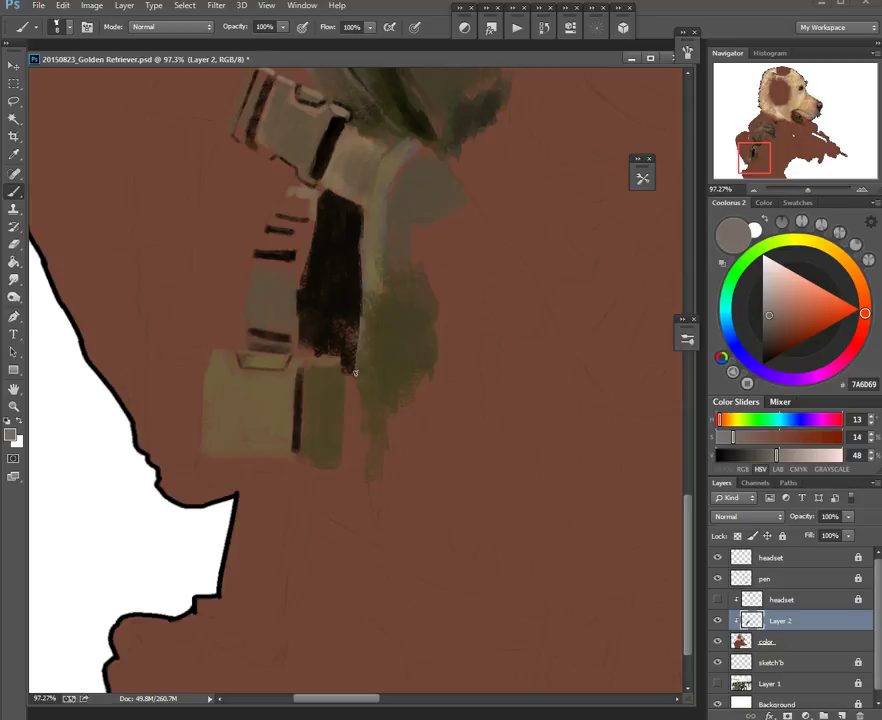
left_click_drag(364, 371, 356, 346)
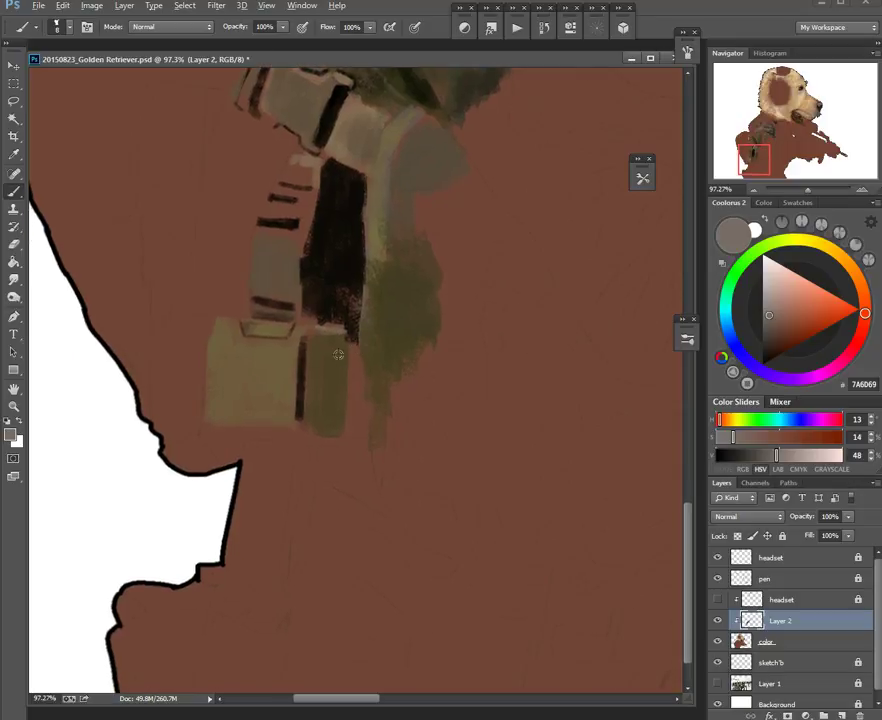
Step: Shade the outer side of the dark olive panel with a soft brush in sampled dark brown 1C110F
left_click(303, 344, "alt")
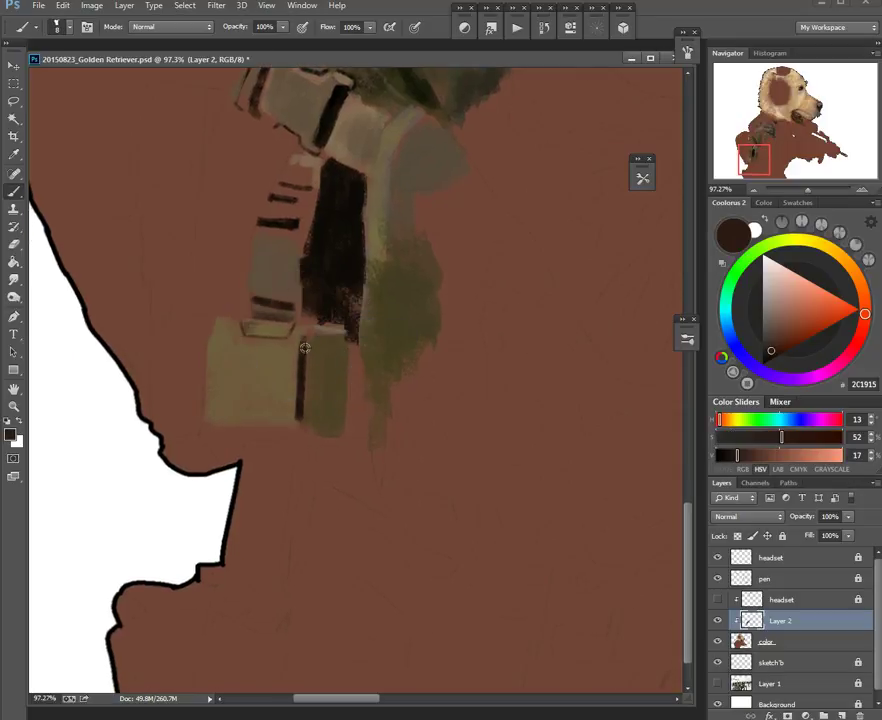
left_click_drag(320, 351, 345, 362)
left_click(342, 306, "alt")
right_click(341, 357)
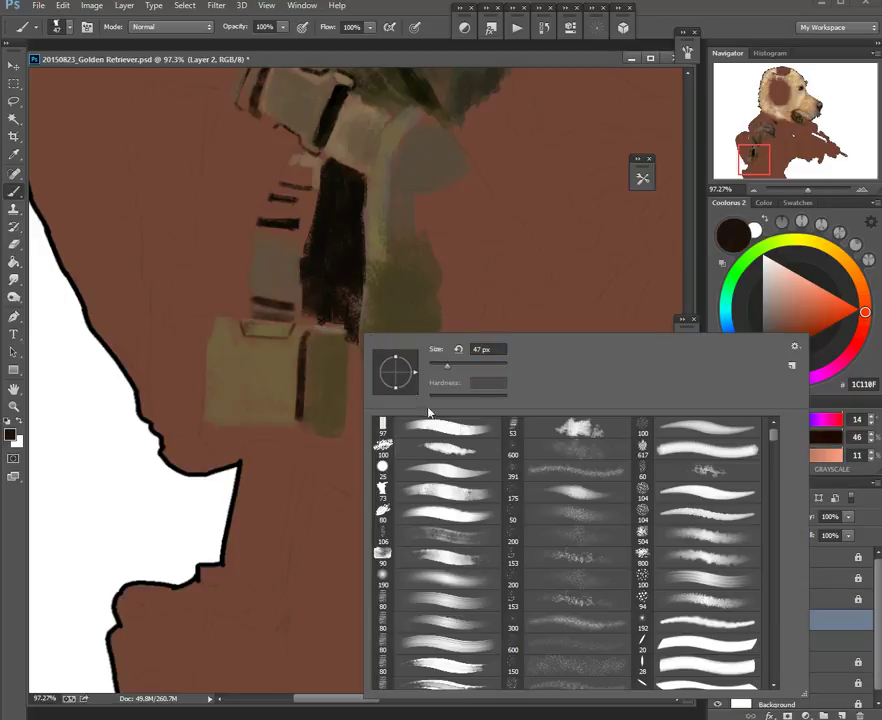
left_click(459, 583)
left_click(325, 295)
mouse_move(341, 362)
left_mouse_down()
mouse_move(282, 360)
mouse_move(352, 420)
left_mouse_up()
left_click_drag(352, 284, 346, 268)
left_click(375, 213, "alt")
mouse_move(337, 329)
left_mouse_down()
mouse_move(319, 339)
mouse_move(349, 367)
mouse_move(331, 388)
mouse_move(327, 361)
left_mouse_up()
Step: Paint thin vertical ribs down the dark olive panel in sampled olive-tan 715E38 with a 6 px brush
left_click(309, 352, "alt")
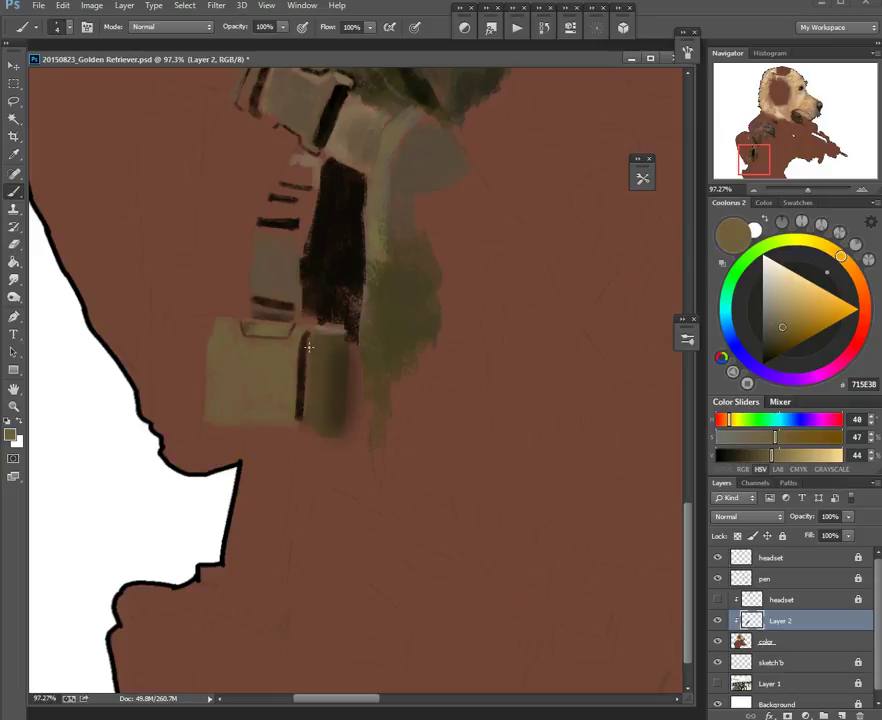
scroll(314, 356, "up", 2)
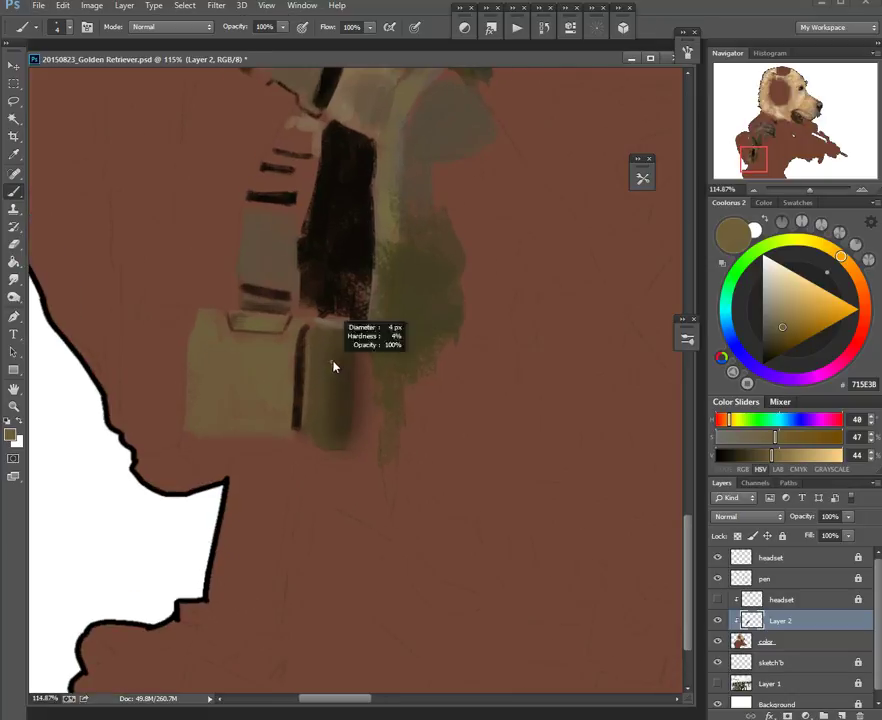
left_click_drag(320, 374, 321, 374)
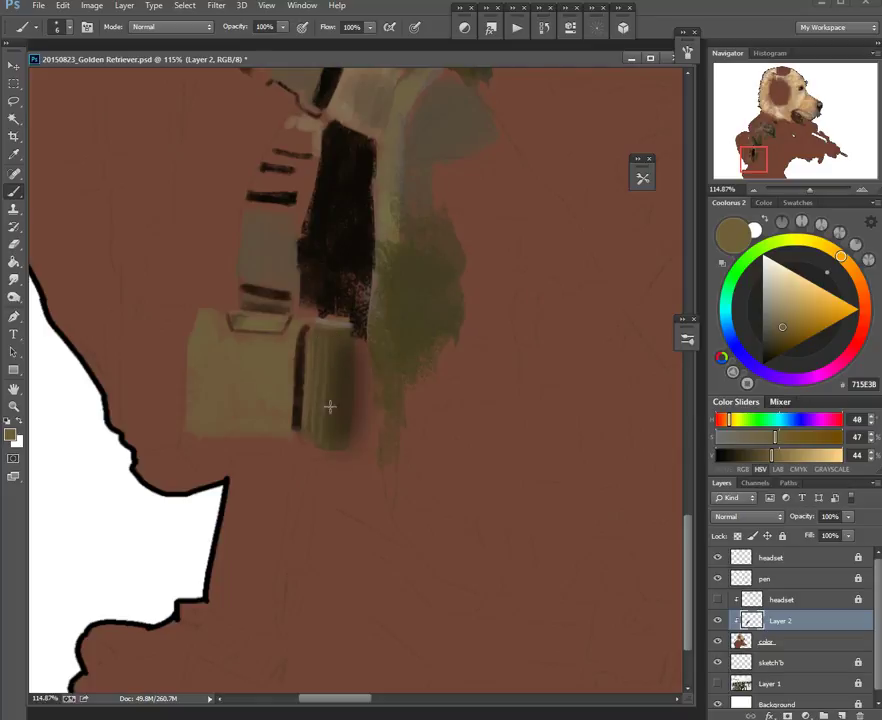
left_click_drag(340, 339, 335, 443)
key("ctrl+z")
left_click_drag(341, 348, 336, 439)
Step: Paint a soft dark shadow along the ribbed panel's outer edge in 1D110E with a 67 px soft brush
left_click(355, 318, "alt")
right_click(400, 354)
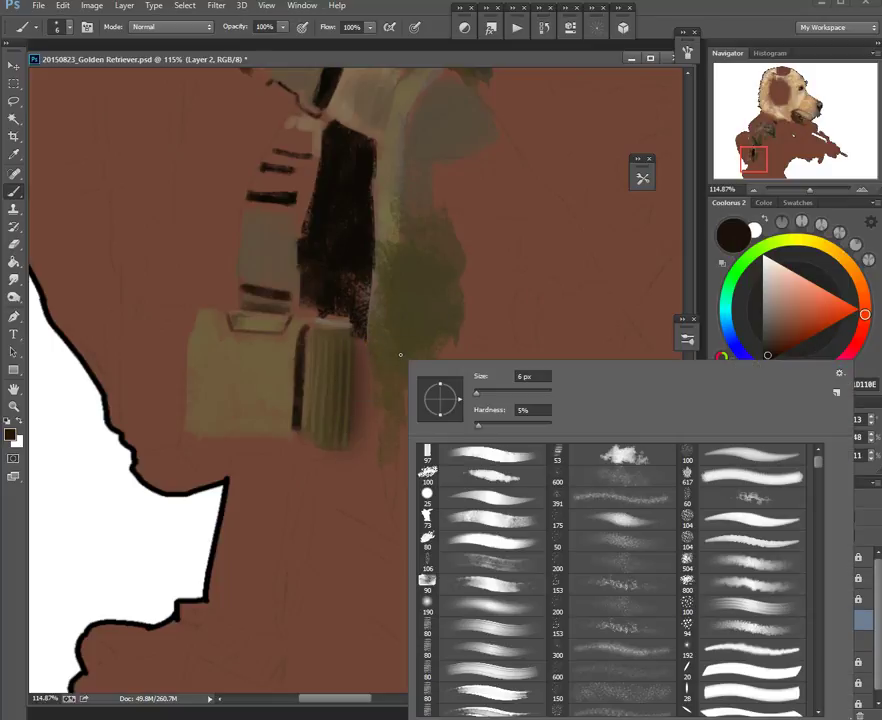
left_click_drag(358, 402, 376, 407)
left_click_drag(356, 356, 357, 459)
mouse_move(357, 402)
left_mouse_down()
mouse_move(358, 390)
mouse_move(370, 455)
left_mouse_up()
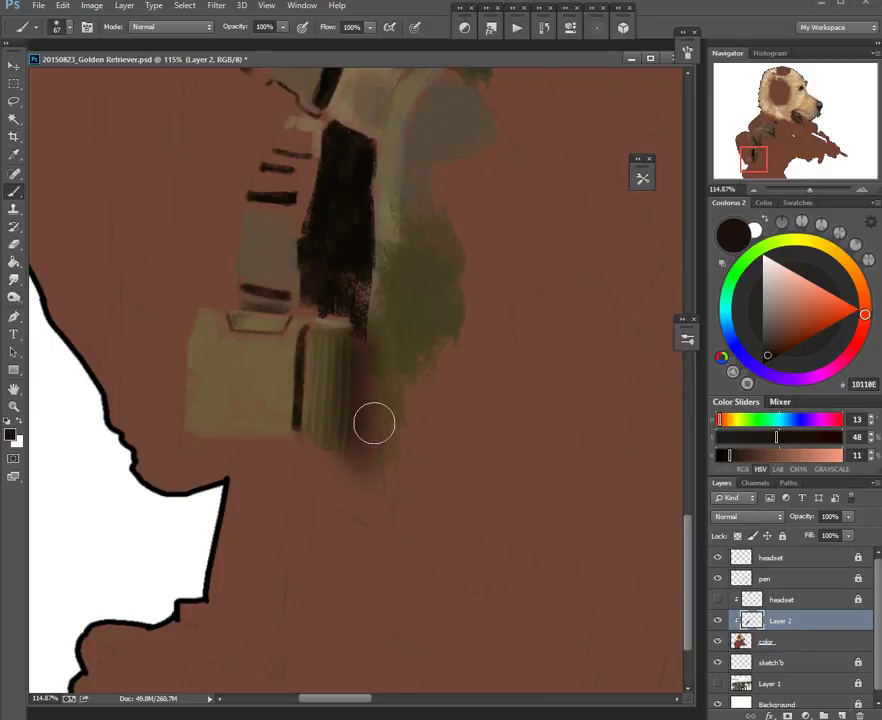
left_click_drag(361, 289, 349, 312)
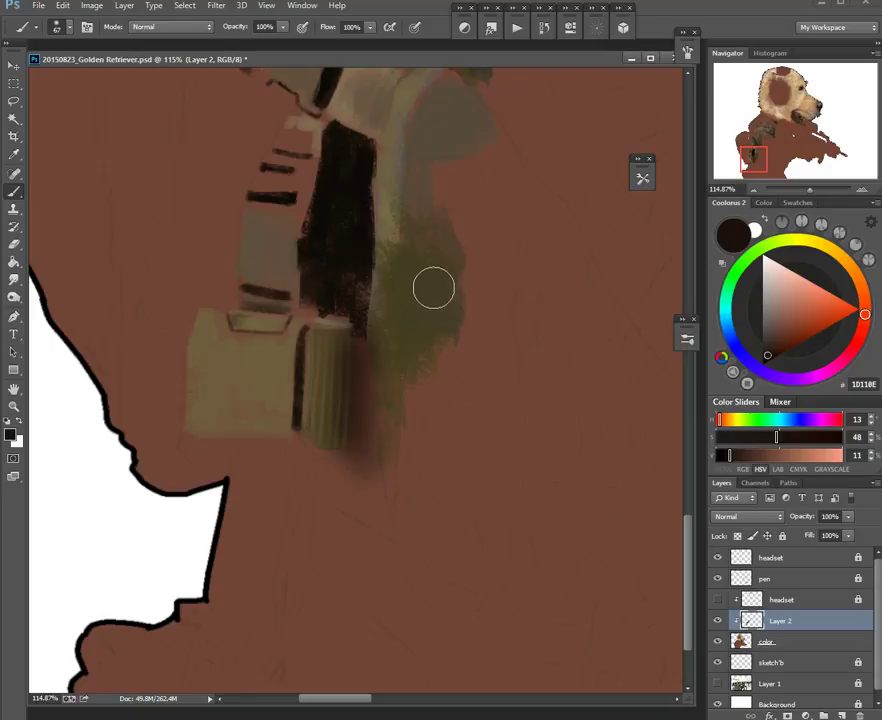
Step: Extend the tan-olive strap downward past the ribbed panel with a textured brush and sampled olive colours
right_click(437, 283)
left_click(525, 382)
left_click(527, 445)
left_click_drag(382, 252, 355, 256)
mouse_move(400, 311)
left_mouse_down()
mouse_move(329, 287)
mouse_move(343, 264)
mouse_move(325, 318)
mouse_move(303, 307)
mouse_move(307, 395)
mouse_move(342, 324)
left_mouse_up()
left_click(309, 267, "alt")
left_click(309, 231, "alt")
left_click(303, 293, "alt")
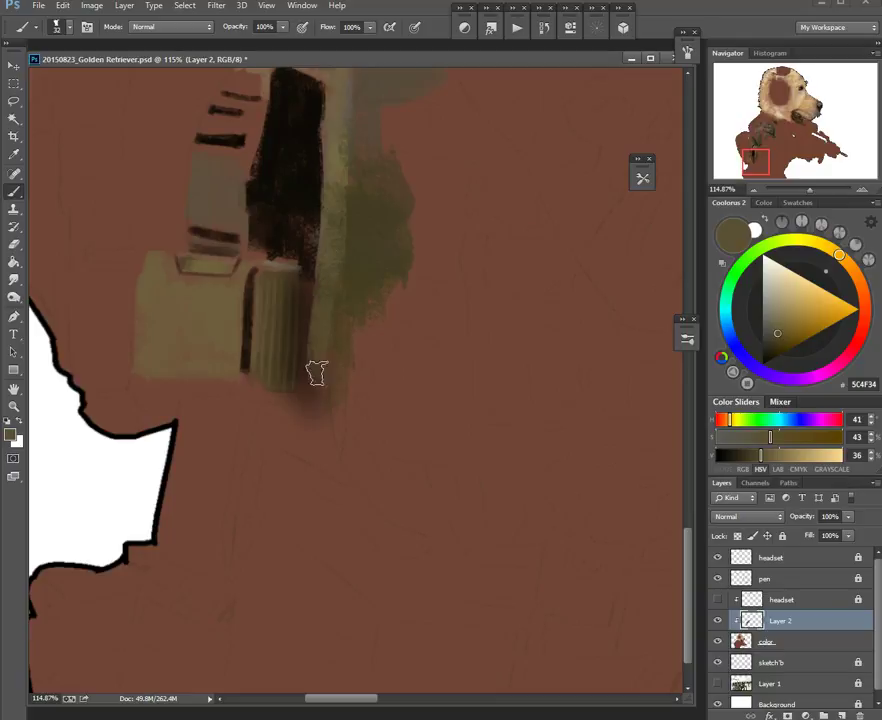
left_click(305, 250, "alt")
mouse_move(308, 253)
left_mouse_down()
mouse_move(293, 222)
mouse_move(322, 259)
mouse_move(303, 243)
mouse_move(315, 231)
mouse_move(313, 261)
left_mouse_up()
Step: Continue the strap beyond the pouch and paint a near-black line down its edge beside the ribbed panel
left_click(310, 221, "alt")
left_click_drag(324, 333, 303, 428)
left_click_drag(408, 266, 352, 364)
mouse_move(355, 269)
left_mouse_down()
mouse_move(305, 327)
mouse_move(310, 303)
left_mouse_up()
left_click_drag(315, 255, 309, 293)
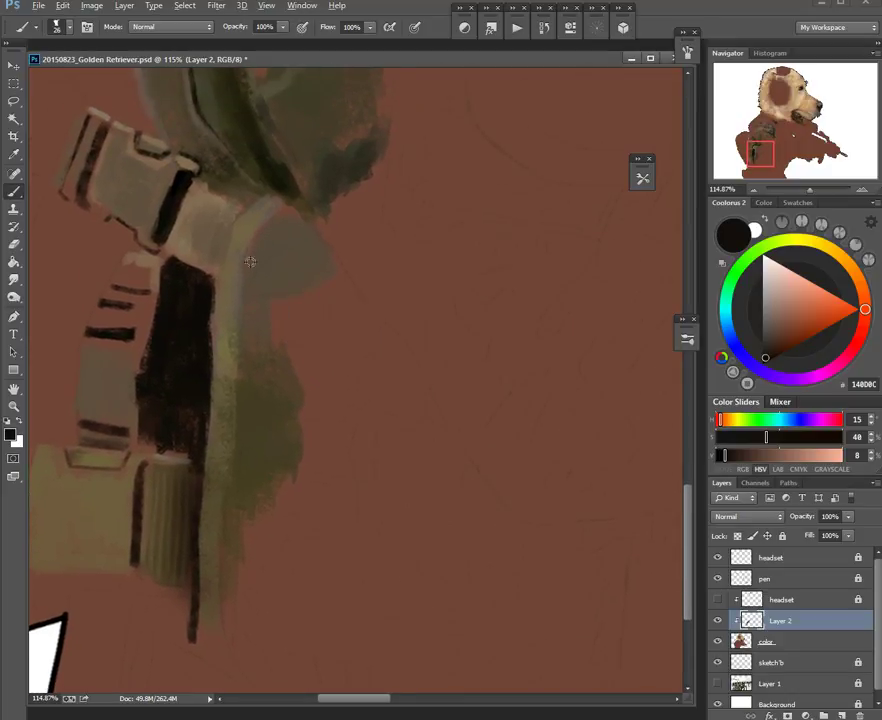
Step: Paint dark crease lines between the two green sleeve folds and extend one diagonally past the strap, using 1E1310 at 10 px
left_click(177, 209, "alt")
left_click_drag(189, 222, 180, 234)
left_click_drag(396, 274, 345, 262)
left_click_drag(366, 200, 321, 484)
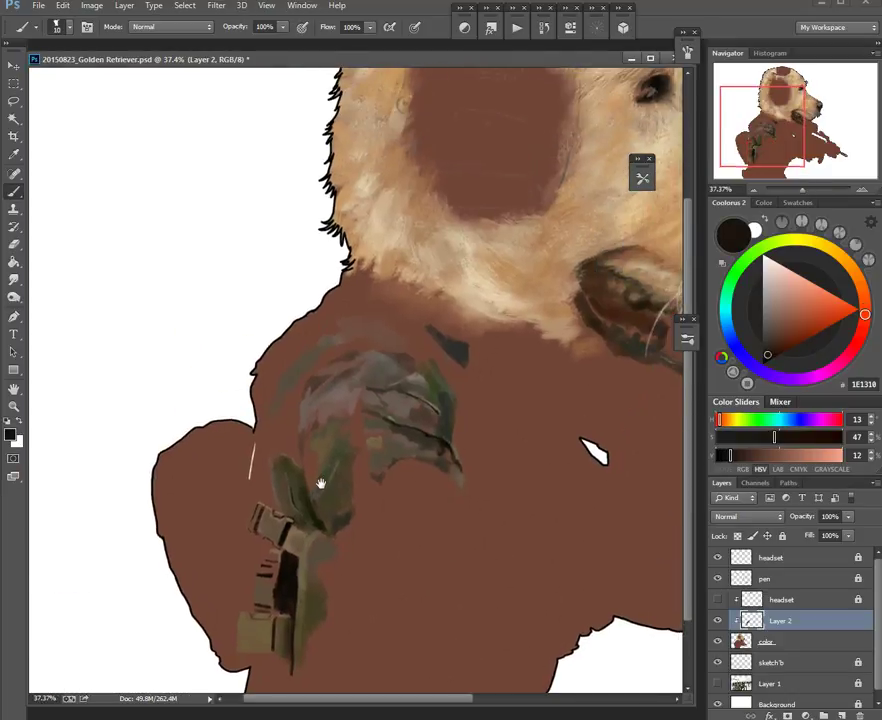
left_click_drag(370, 452, 288, 362)
left_click_drag(388, 510, 343, 534)
left_click_drag(251, 492, 283, 508)
left_click_drag(270, 478, 293, 446)
left_click_drag(299, 541, 312, 544)
left_click_drag(312, 544, 327, 529)
left_click_drag(307, 437, 332, 460)
left_click_drag(332, 460, 285, 357)
left_click_drag(262, 347, 321, 339)
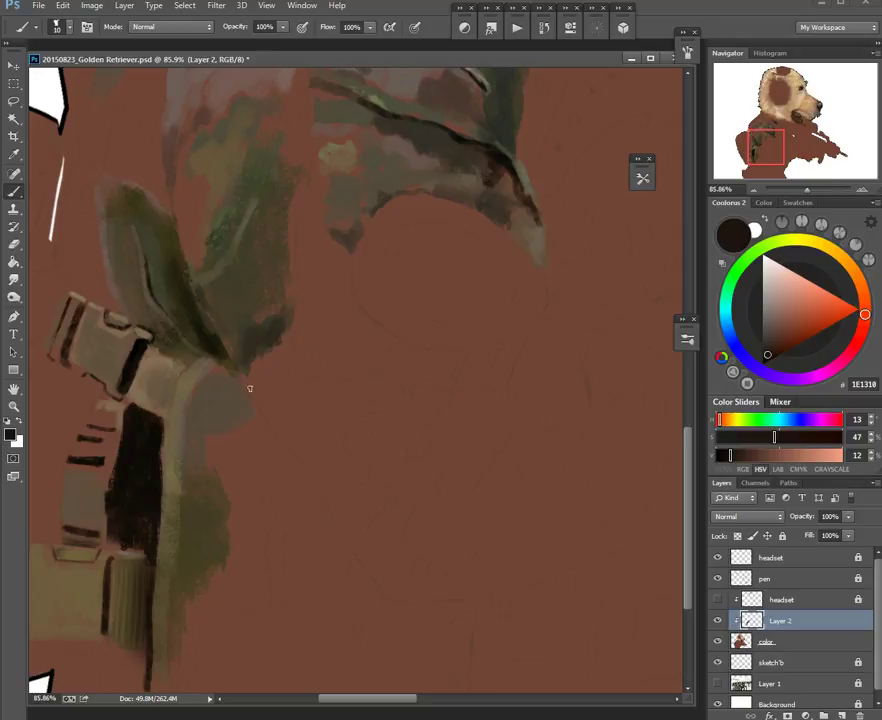
left_click_drag(252, 385, 278, 354)
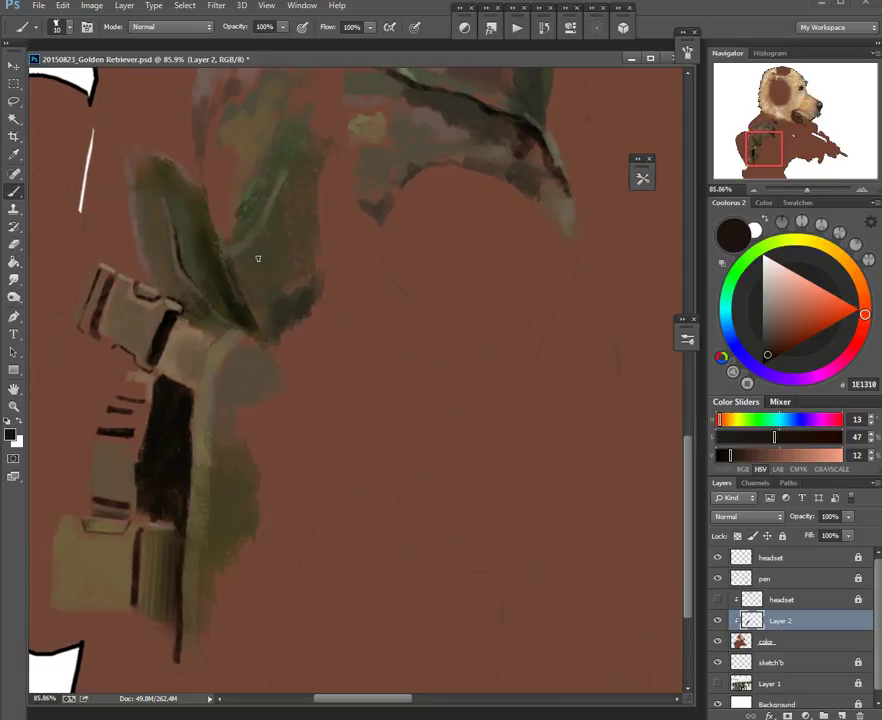
left_click_drag(225, 240, 256, 322)
left_click_drag(229, 261, 255, 324)
mouse_move(242, 264)
left_mouse_down()
mouse_move(254, 320)
mouse_move(314, 420)
left_mouse_up()
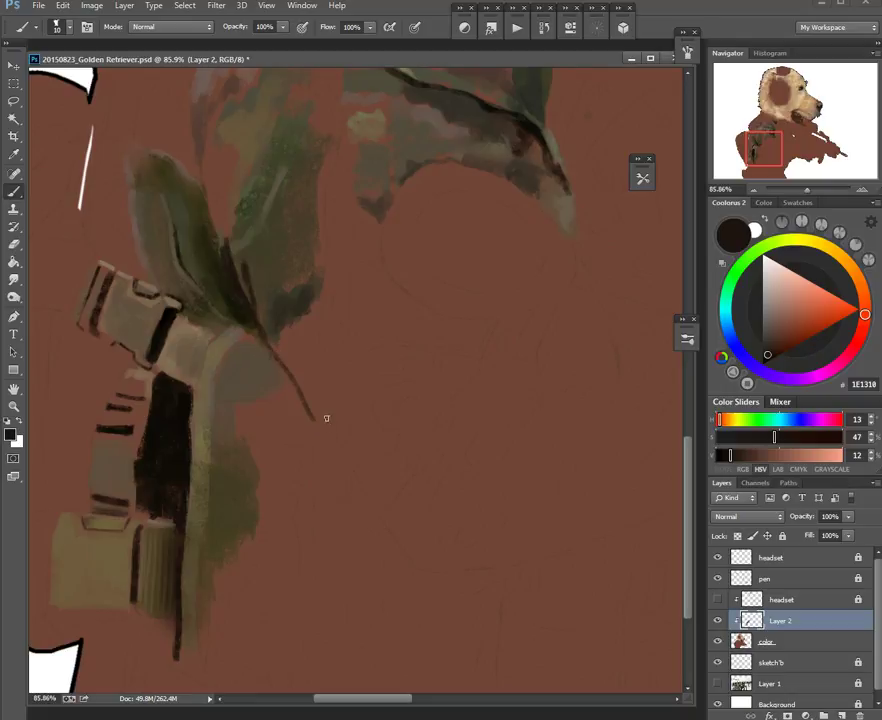
Step: Outline a triangular flap beside the strap with a dark curved upper line and two roughly horizontal lines across its lower part
right_click(278, 372, "alt")
right_click(277, 368, "alt")
mouse_move(273, 357)
left_mouse_down()
mouse_move(211, 411)
mouse_move(309, 411)
left_mouse_up()
key("ctrl+z")
left_click_drag(213, 406, 312, 414)
key("ctrl+z")
mouse_move(214, 405)
left_mouse_down()
mouse_move(310, 407)
mouse_move(308, 417)
mouse_move(341, 406)
left_mouse_up()
right_click(335, 391, "alt")
mouse_move(217, 402)
left_mouse_down()
mouse_move(222, 435)
mouse_move(218, 410)
mouse_move(264, 431)
mouse_move(333, 437)
mouse_move(333, 394)
mouse_move(288, 382)
mouse_move(284, 410)
mouse_move(297, 419)
left_mouse_up()
key("bracketright")
key("bracketright")
right_click(269, 425, "alt")
right_click(270, 433, "alt")
right_click(283, 357, "alt")
Step: Fill the area outside the flap's diagonal edge with sampled dark olive-brown, continuing the green cloth downward
left_click(258, 286, "alt")
mouse_move(278, 322)
left_mouse_down()
mouse_move(278, 250)
mouse_move(244, 230)
mouse_move(263, 320)
mouse_move(261, 308)
mouse_move(243, 316)
mouse_move(252, 340)
mouse_move(243, 334)
mouse_move(278, 374)
mouse_move(235, 329)
mouse_move(292, 403)
mouse_move(285, 338)
left_mouse_up()
left_click(244, 226, "alt")
left_click_drag(358, 357, 327, 361)
left_click(280, 441, "alt")
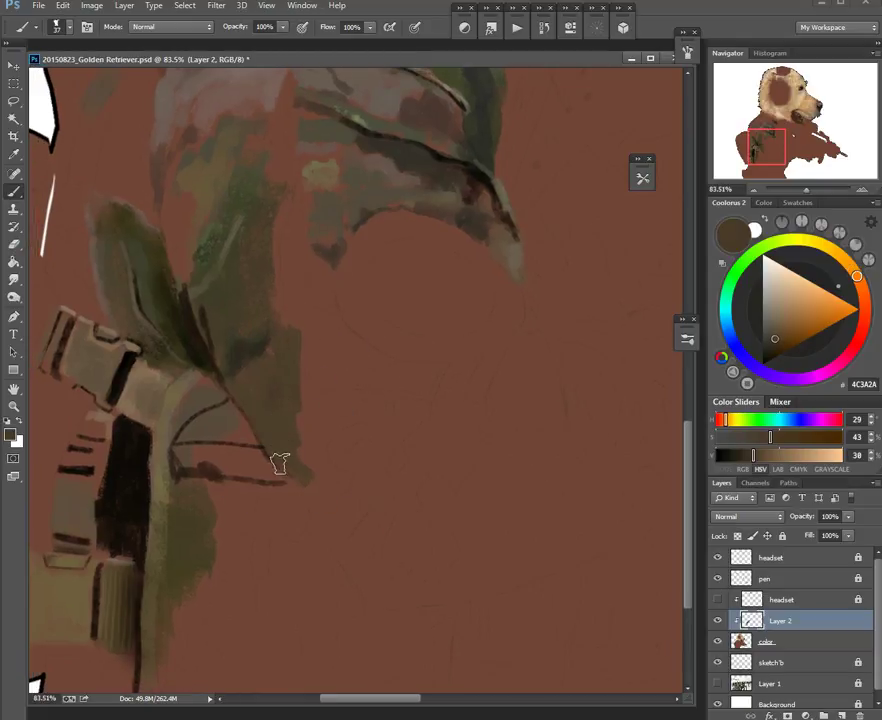
Step: Fill the band between the flap's two lower lines with sampled grey-brown and dark brown camouflage patches
left_click(267, 468, "alt")
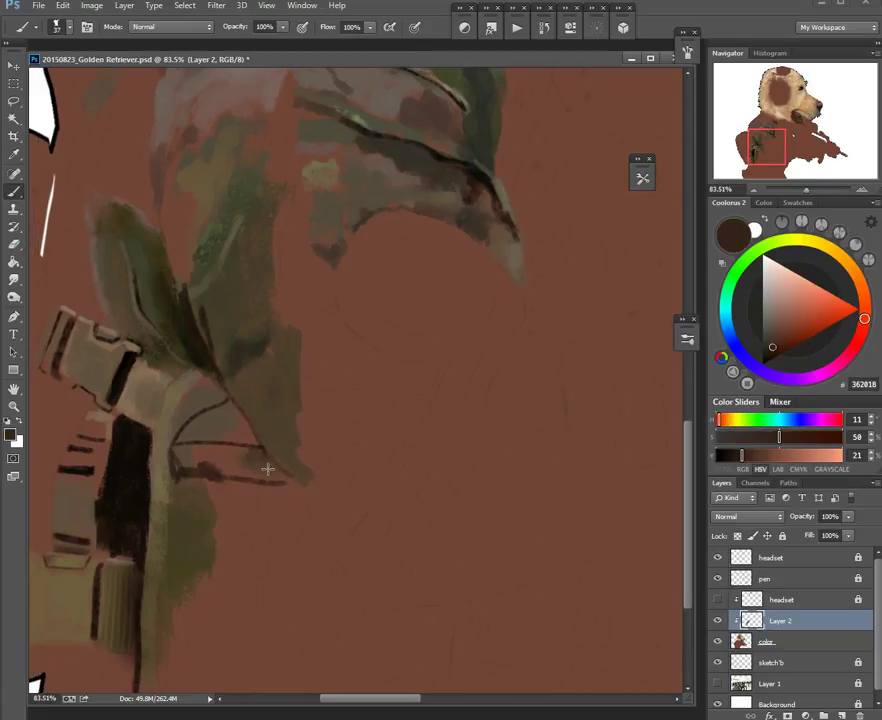
left_click(255, 457, "alt")
left_click(255, 464, "alt")
left_click_drag(250, 469, 240, 473)
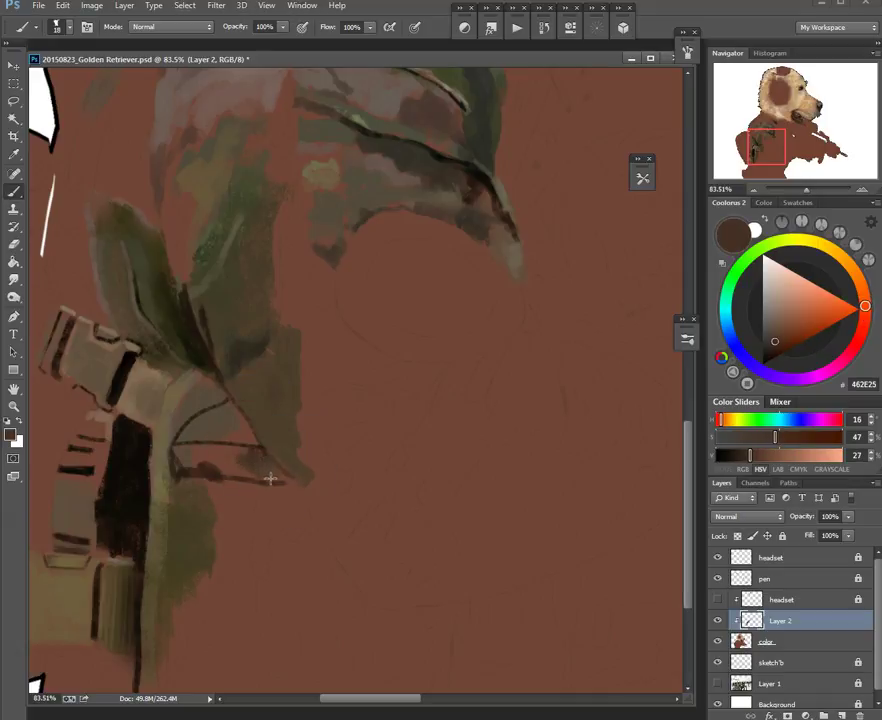
left_click(201, 354, "alt")
left_click_drag(233, 456, 223, 455)
left_click(231, 430, "alt")
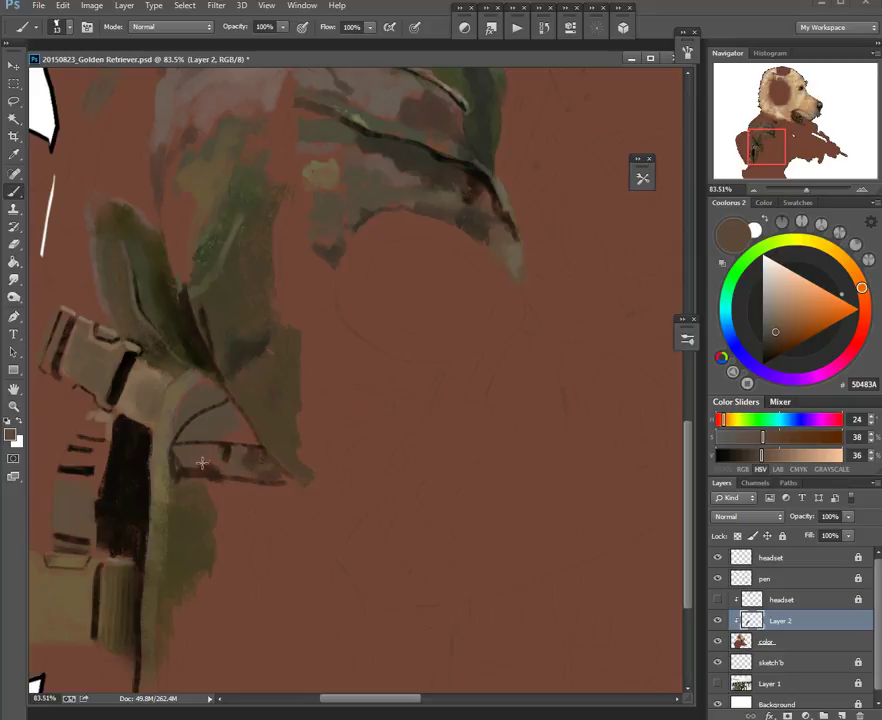
left_click(218, 476, "alt")
right_click(198, 450, "alt")
left_click(213, 466, "alt")
right_click(222, 429, "alt")
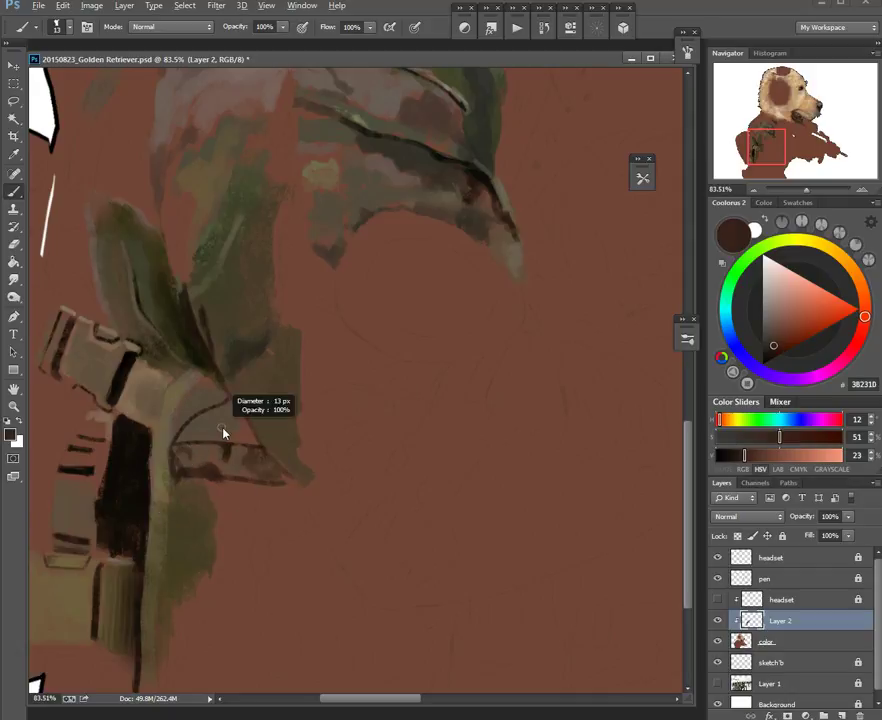
Step: Fill the upper triangle of the flap with sampled grey-brown and add a tan highlight in 736343
left_click(228, 421, "alt")
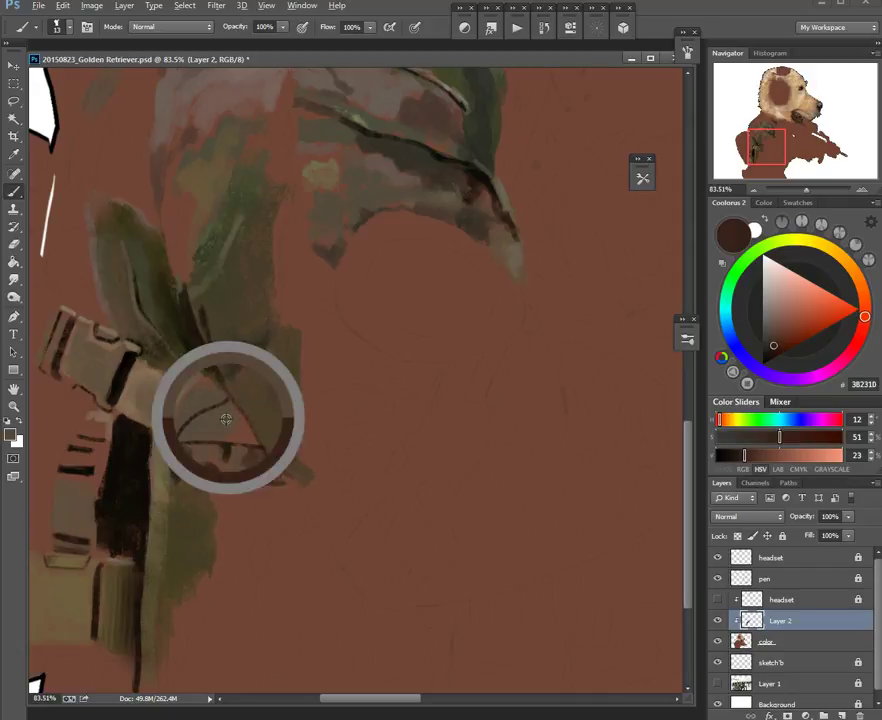
left_click(174, 390, "alt")
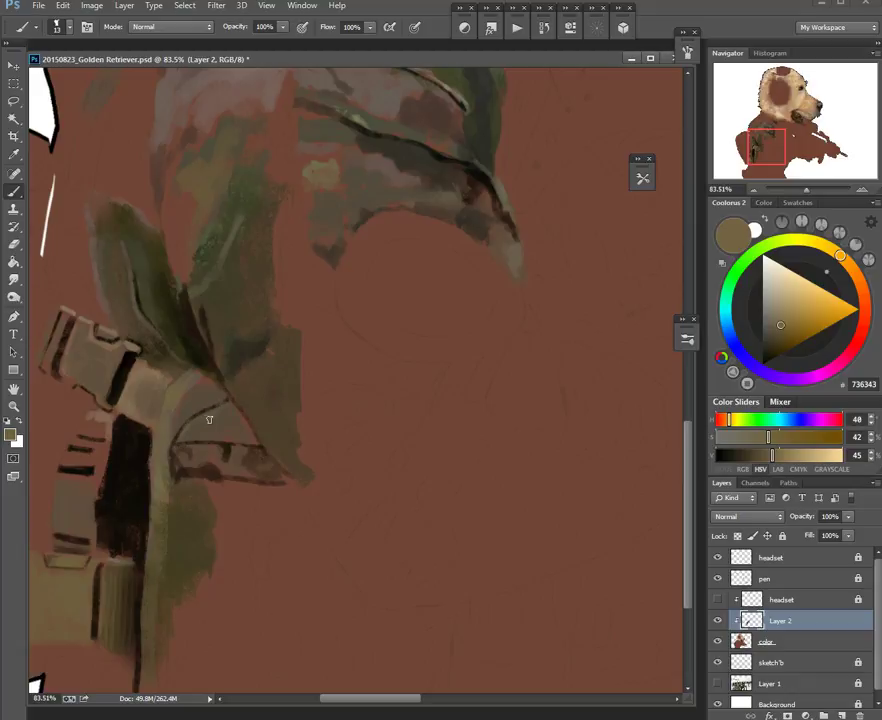
key("alt")
mouse_move(229, 414)
left_mouse_down("alt")
mouse_move(228, 427)
mouse_move(238, 416)
left_mouse_up("alt")
scroll(246, 408, "down", 2)
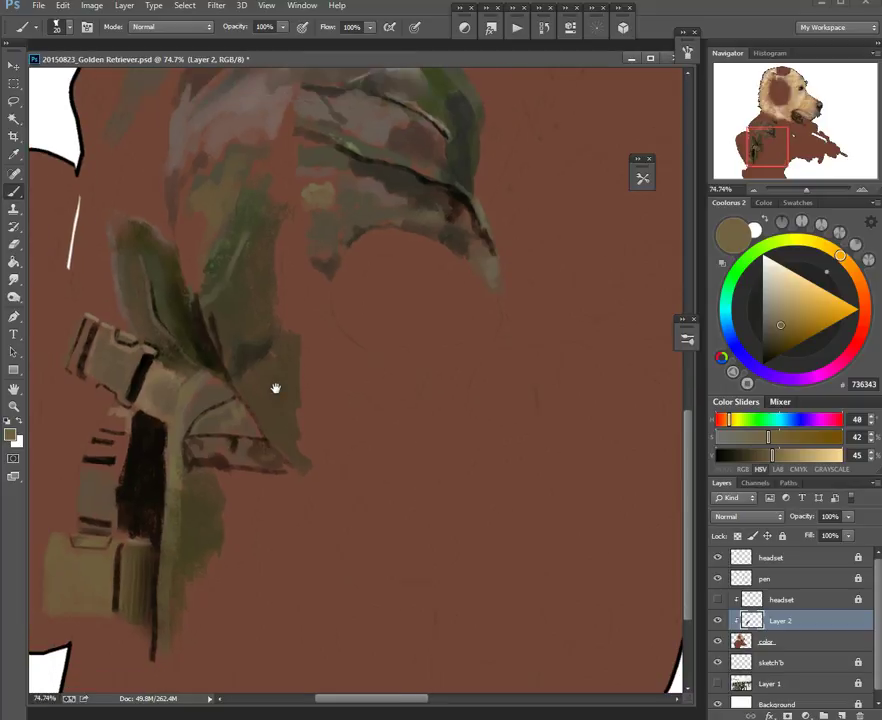
Step: Darken the crease where the green folds meet the strap with sampled dark olives 1C180F and 252112, reducing the brush to 7 px
left_click(211, 354, "alt")
right_click(211, 354, "alt")
left_click_drag(209, 367, 222, 371, "alt")
left_click(204, 370, "alt")
left_click(215, 359, "alt")
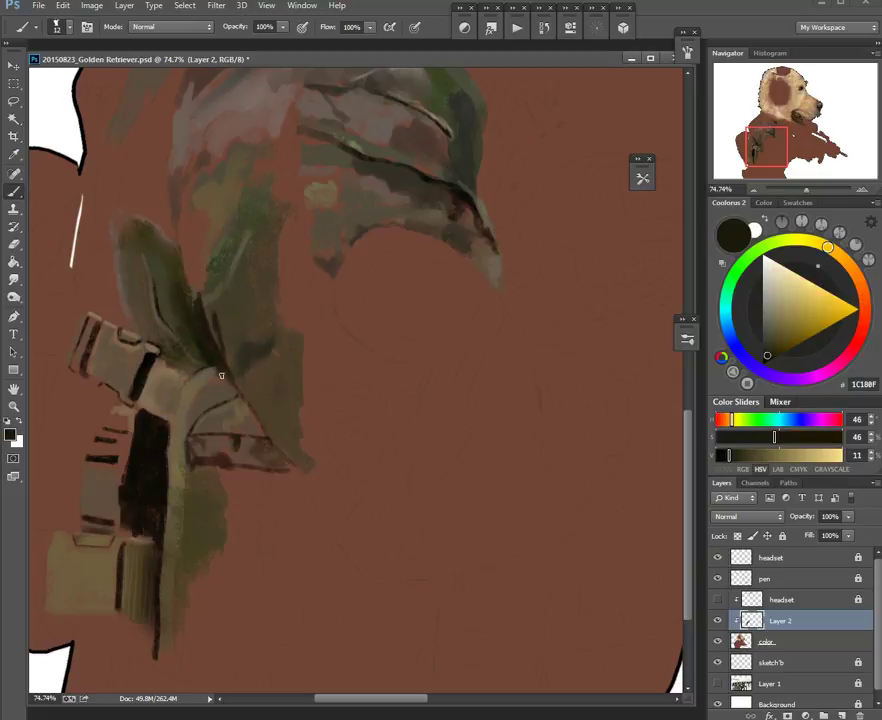
left_click(219, 375, "alt")
left_click(218, 378, "alt")
right_click(217, 380, "alt")
left_click_drag(206, 372, 230, 388)
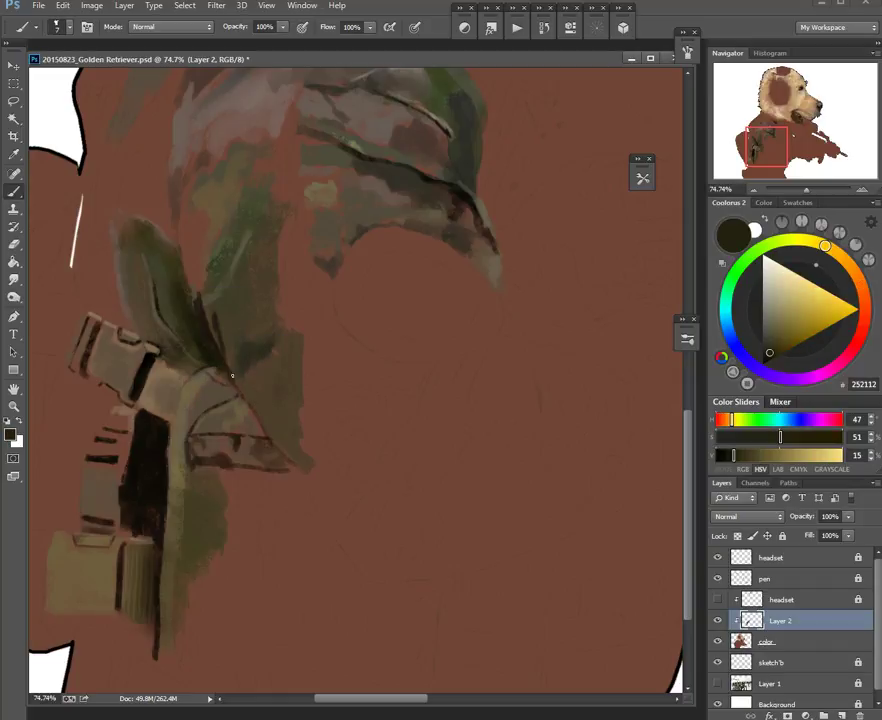
key("r")
scroll(254, 376, "down", 4)
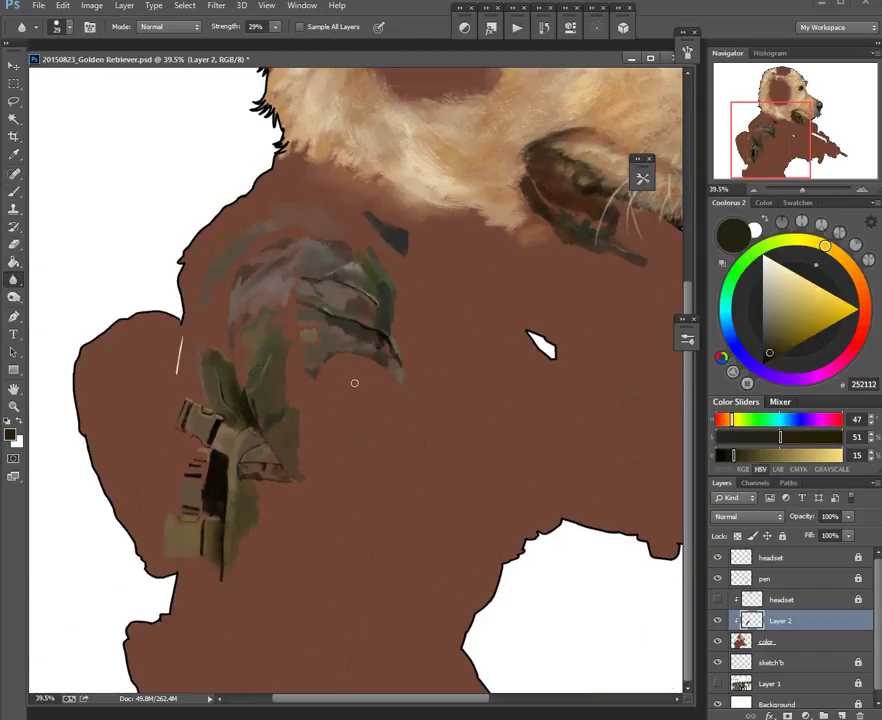
Step: Save the file and paint a thin dark strap stroke in 474439 diagonally across the upper shoulder, beside the dark patch
key("ctrl+s")
key("b")
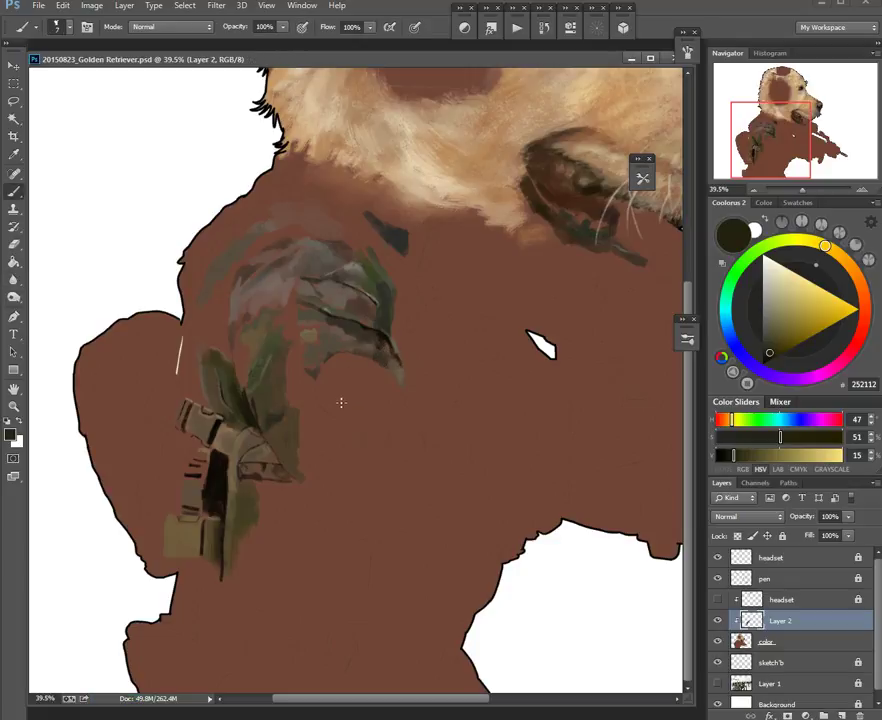
scroll(341, 399, "up", 4)
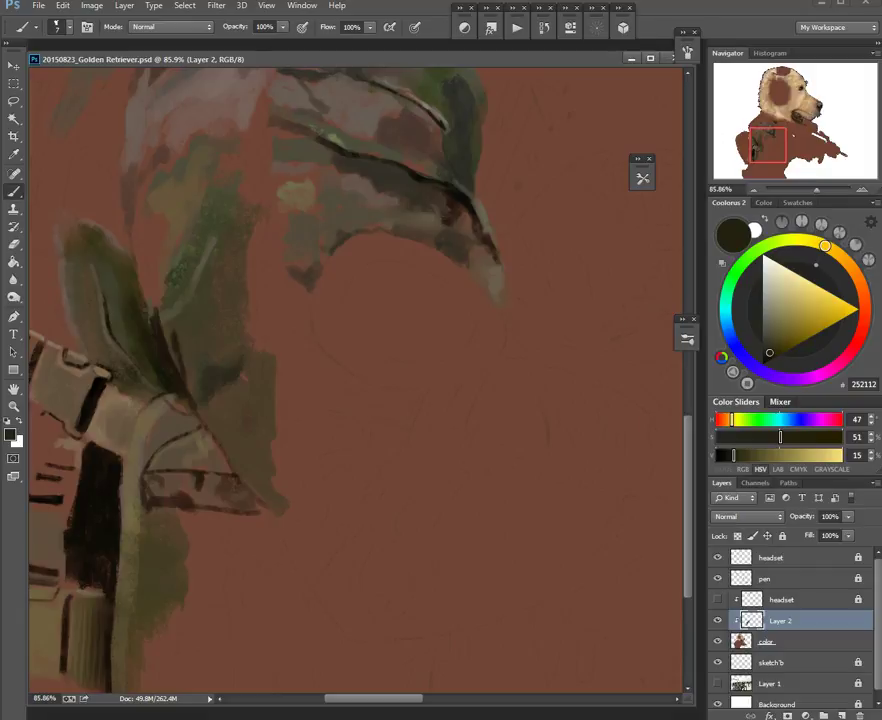
key("ctrl+Tab")
scroll(2, 441, "down", 1)
left_click(376, 264)
mouse_move(391, 280)
left_mouse_down()
mouse_move(366, 305)
mouse_move(415, 441)
mouse_move(376, 429)
mouse_move(406, 405)
left_mouse_up()
left_click_drag(400, 401, 406, 449)
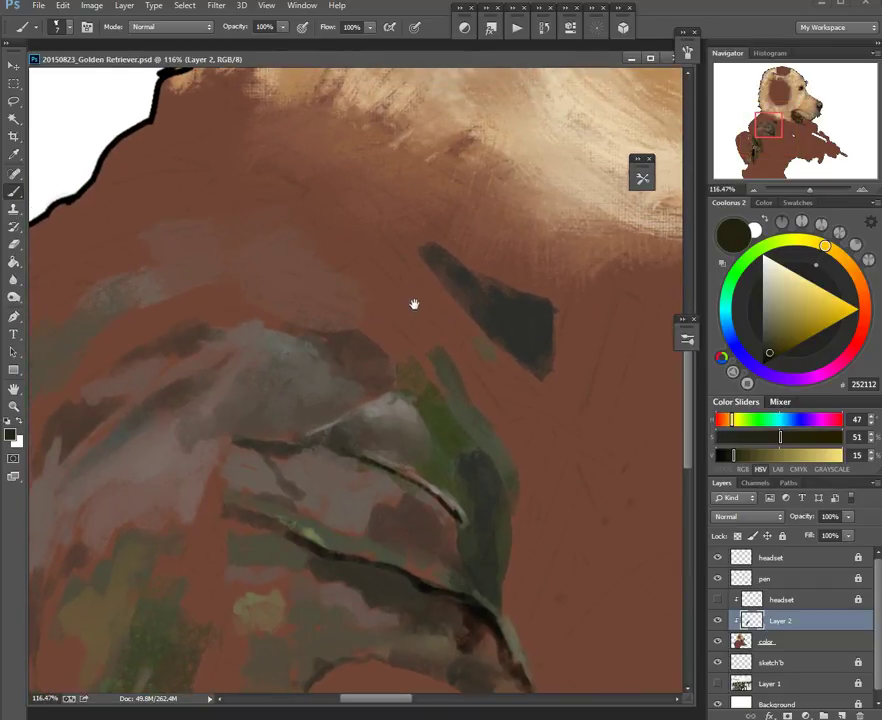
left_click_drag(413, 301, 368, 378)
left_click(767, 336)
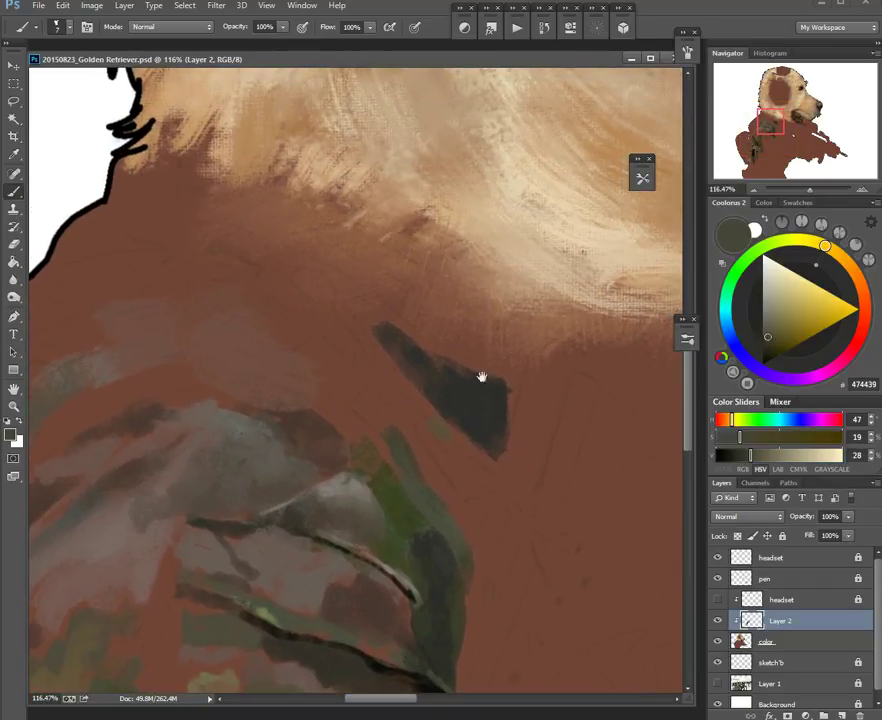
left_click_drag(480, 374, 475, 379)
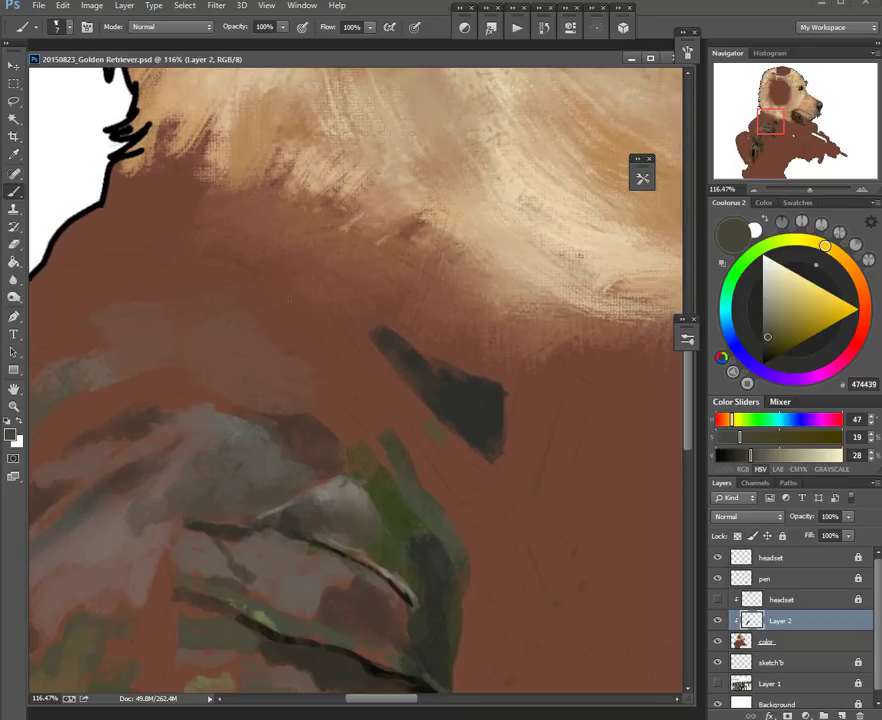
left_click_drag(256, 277, 363, 358)
Step: Highlight the upper edge of the thin strap with grey 787371, sample dark brown 342E2C and reduce the brush to 11 px
left_click(404, 354, "alt")
left_click(352, 367, "alt")
left_click(766, 314)
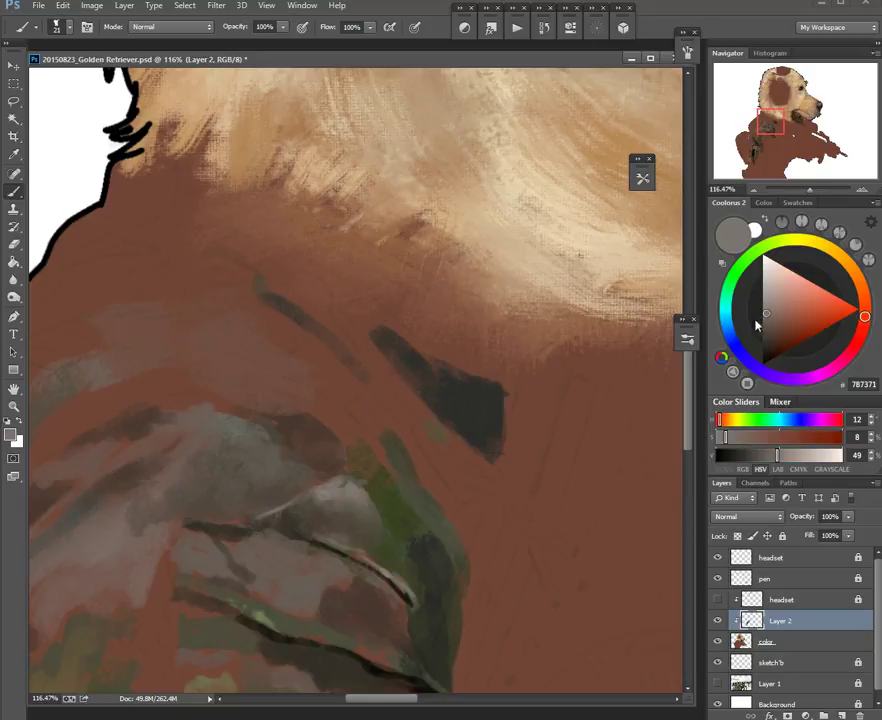
left_click_drag(276, 289, 322, 312)
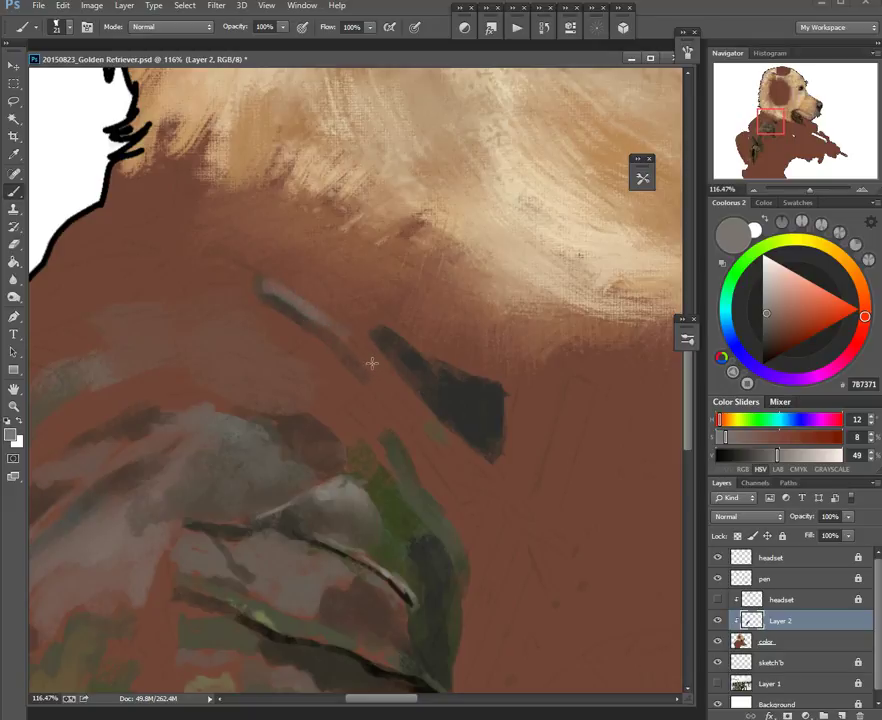
left_click_drag(310, 315, 360, 356)
left_click(404, 354, "alt")
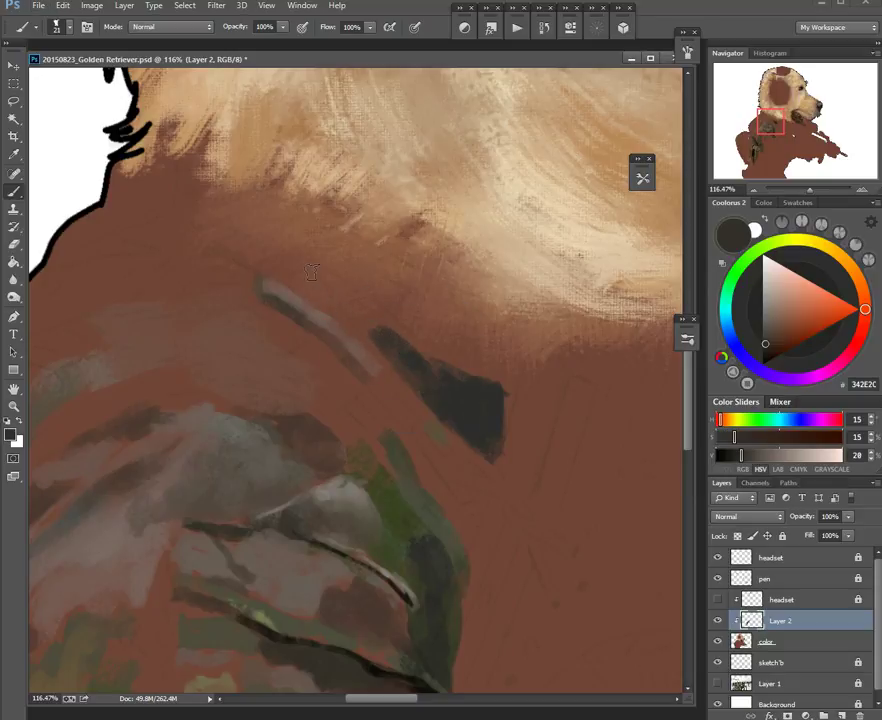
right_click(309, 284)
left_click(351, 274, "ctrl")
mouse_move(296, 282)
left_mouse_down()
mouse_move(353, 314)
mouse_move(260, 248)
left_mouse_up()
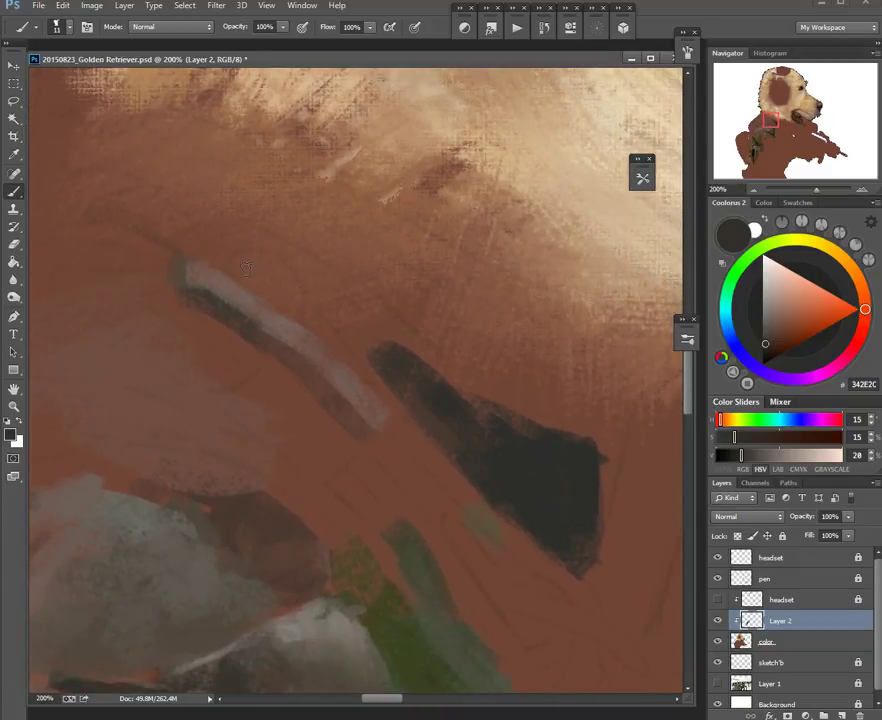
left_click_drag(312, 293, 260, 293)
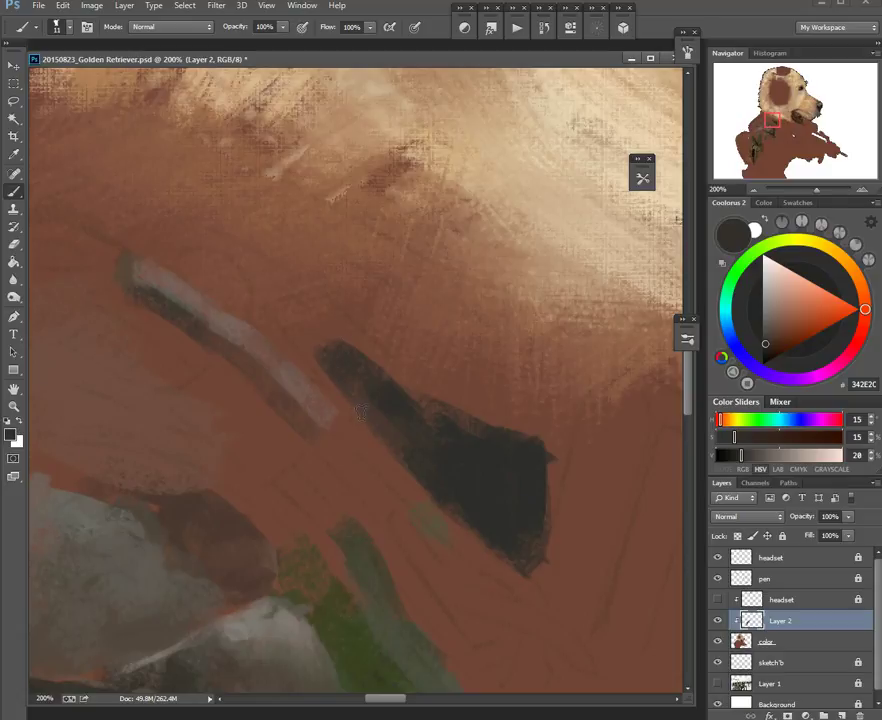
left_click_drag(402, 318, 377, 309)
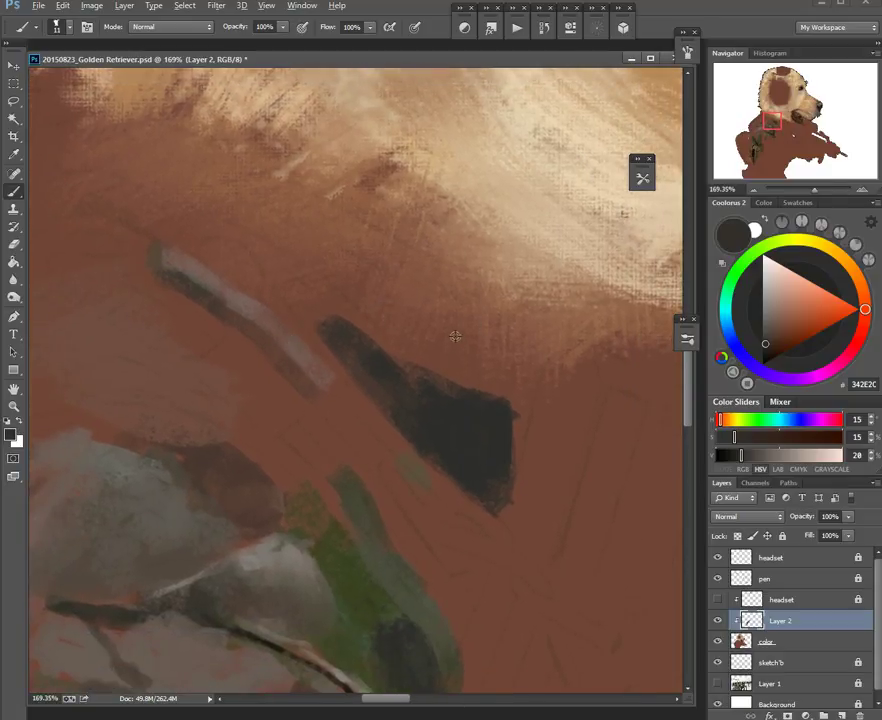
Step: Paint a small green block beneath the thin strap with 628835 and 657256, shading its lower edge with dark green 2C3125
left_click(763, 247)
left_click(793, 323)
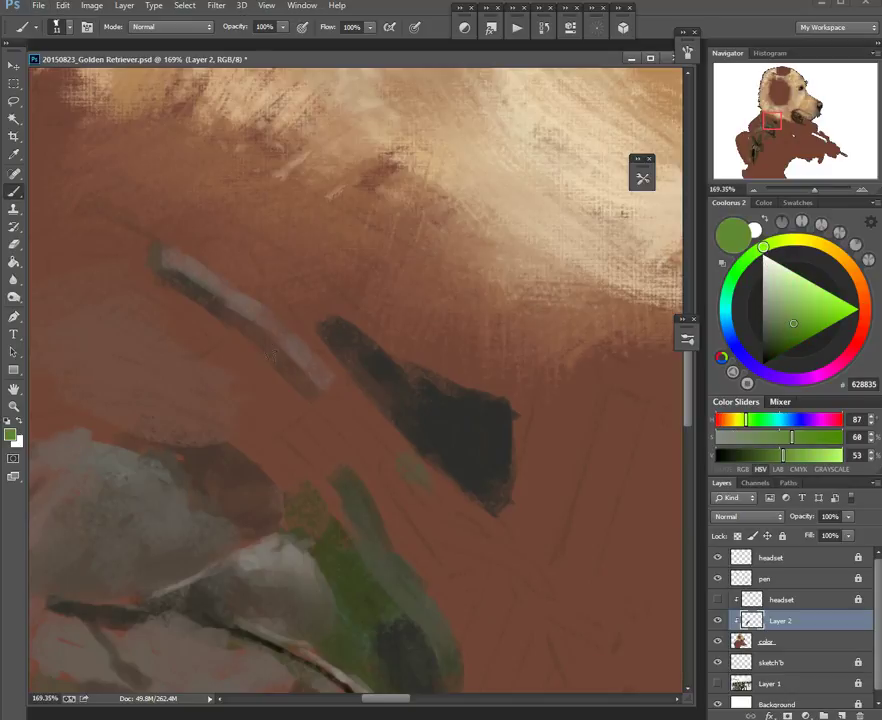
left_click_drag(213, 354, 258, 348)
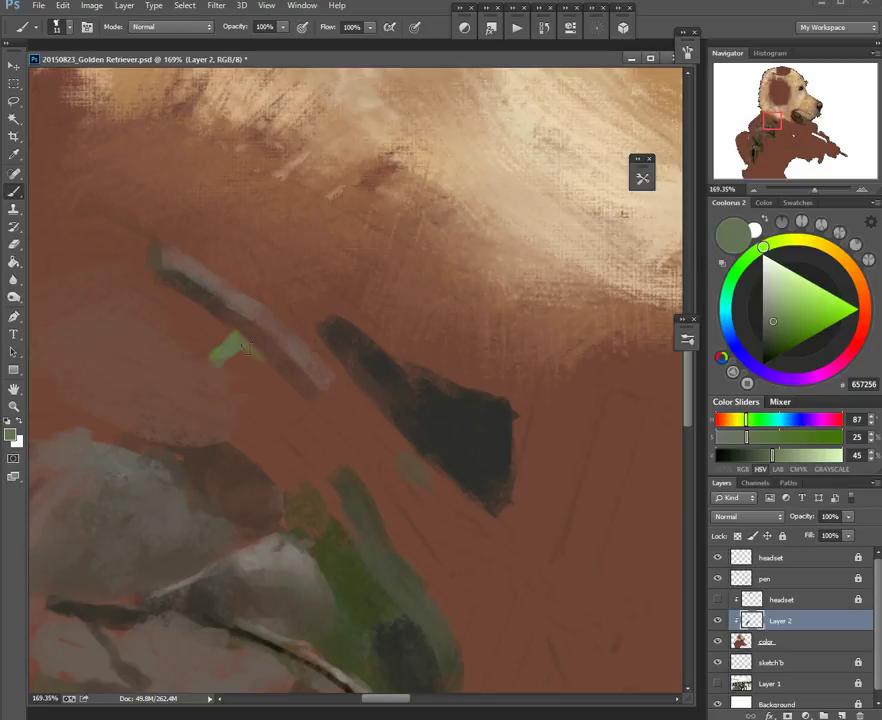
mouse_move(300, 409)
left_mouse_down()
mouse_move(278, 392)
mouse_move(262, 400)
mouse_move(236, 358)
mouse_move(280, 425)
mouse_move(302, 405)
mouse_move(240, 346)
left_mouse_up()
left_click(767, 346)
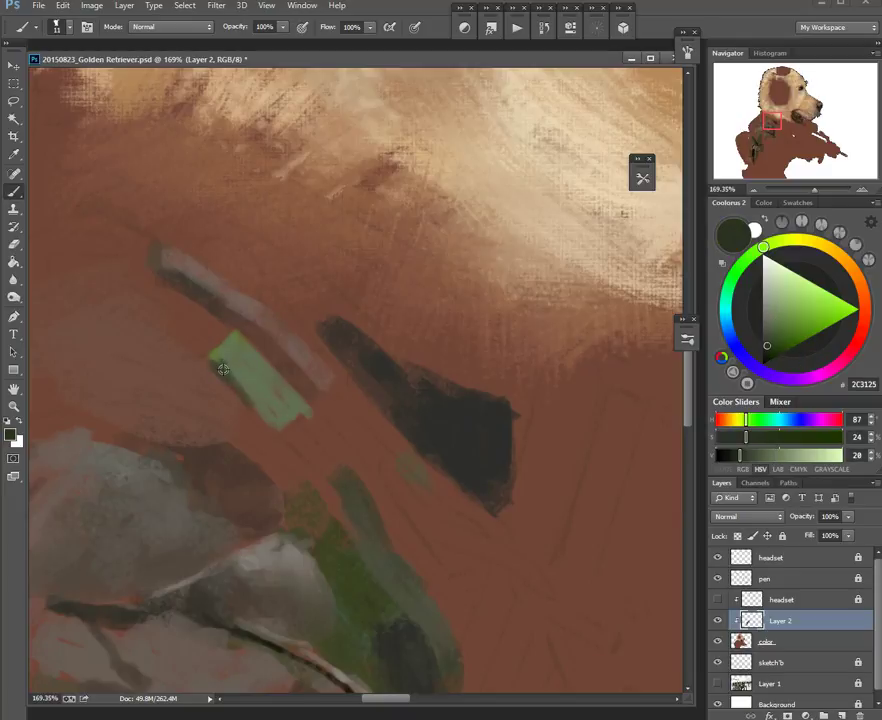
mouse_move(226, 366)
left_mouse_down()
mouse_move(270, 412)
mouse_move(226, 365)
left_mouse_up()
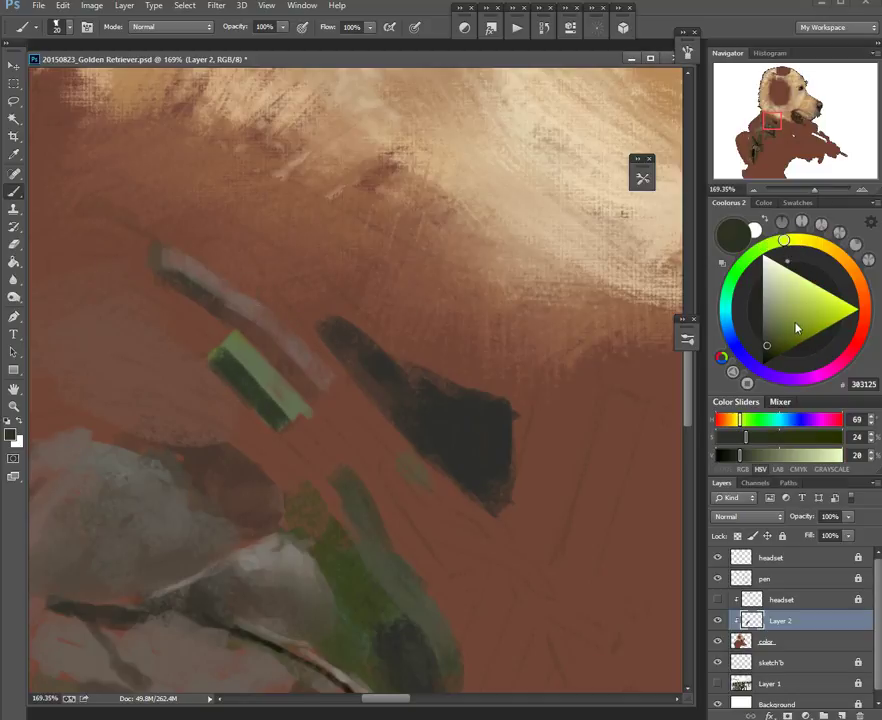
Step: Warm the middle of the green block with yellow-olive 959344 and blend it using sampled 343A2C and 76754C
left_click(795, 243)
left_click_drag(795, 243, 798, 253)
mouse_move(243, 353)
left_mouse_down()
mouse_move(276, 403)
mouse_move(238, 347)
mouse_move(288, 405)
left_mouse_up()
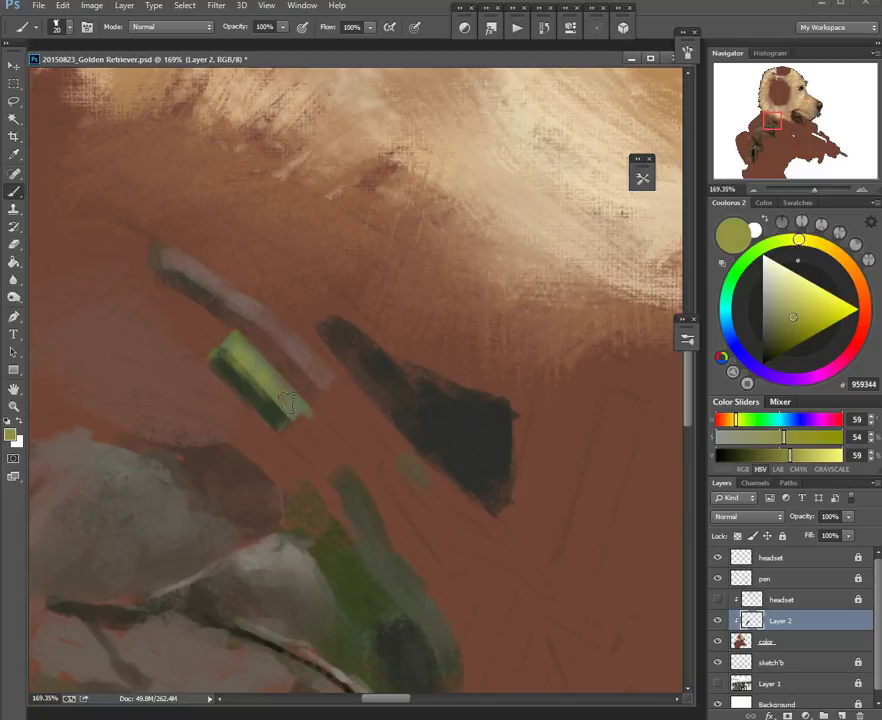
left_click(245, 388, "alt")
left_click_drag(240, 358, 279, 403)
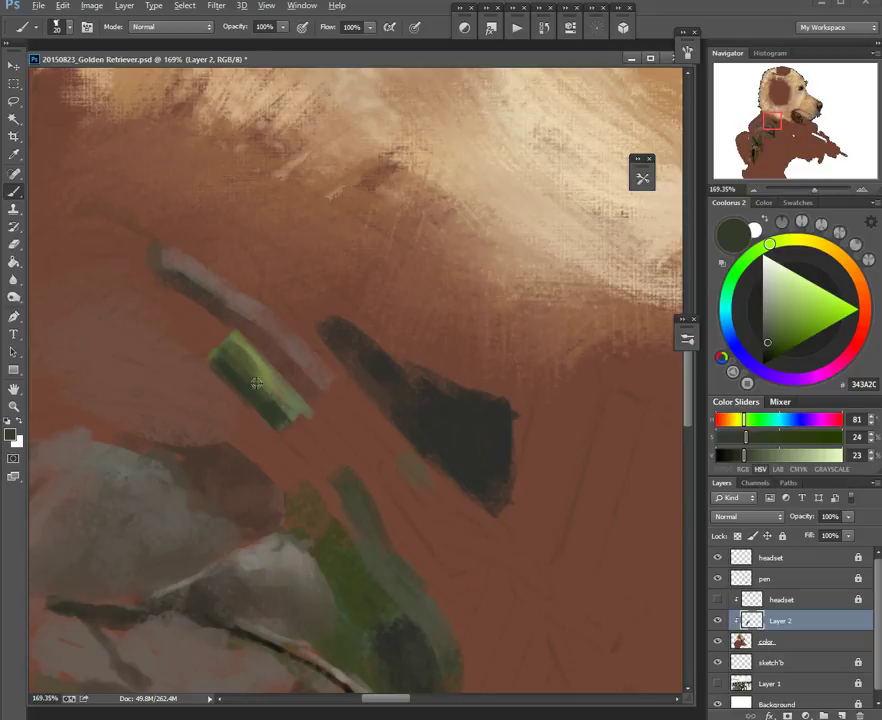
left_click(248, 378, "alt")
left_click(274, 377, "alt")
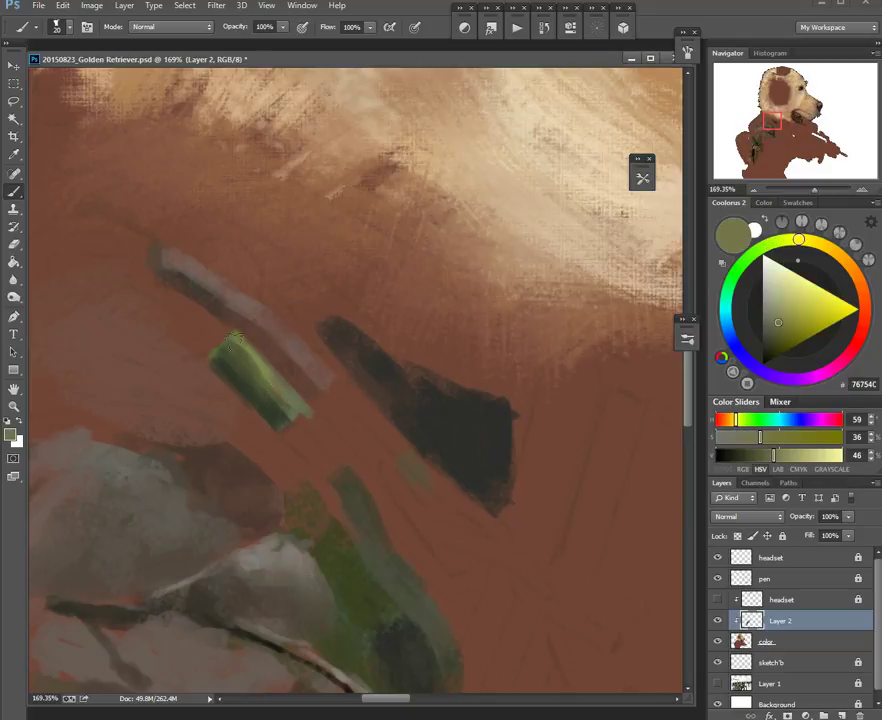
Step: Smudge the green block's light and dark sides together and repaint its centre with olive 80814A
key("r")
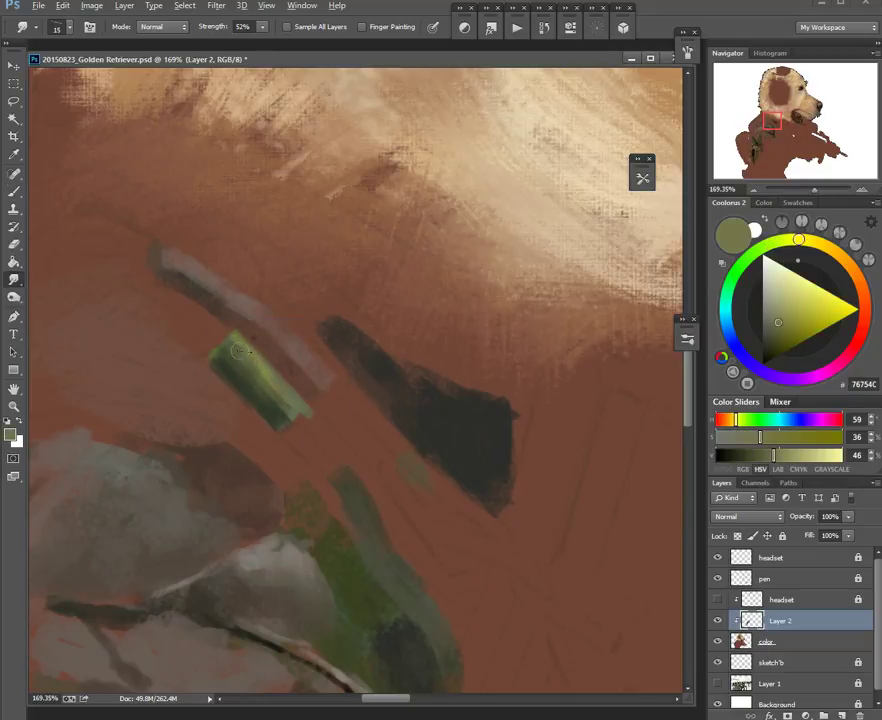
left_click_drag(262, 384, 297, 415)
key("b")
left_click(262, 360, "alt")
mouse_move(273, 370)
left_mouse_down()
mouse_move(266, 380)
mouse_move(280, 393)
left_mouse_up()
left_click_drag(280, 387, 274, 386)
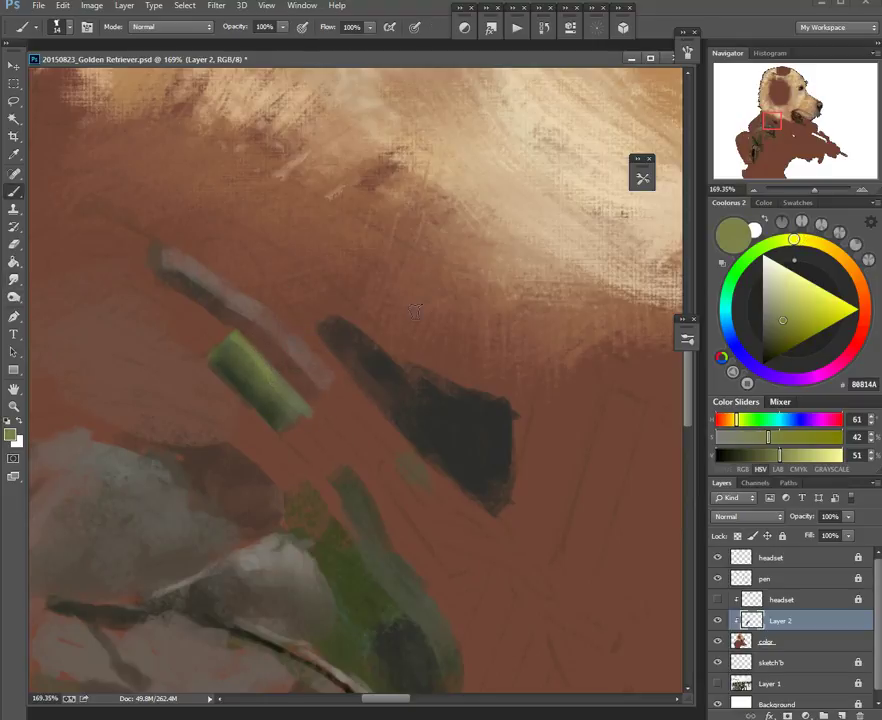
Step: Add pale highlights along the green block in 81826E and A8A97F, extending them with sampled 8D8E6D and 8B8C63
left_click(772, 311)
left_click_drag(318, 340, 314, 340)
left_click_drag(266, 368, 284, 386)
key("alt")
key("alt")
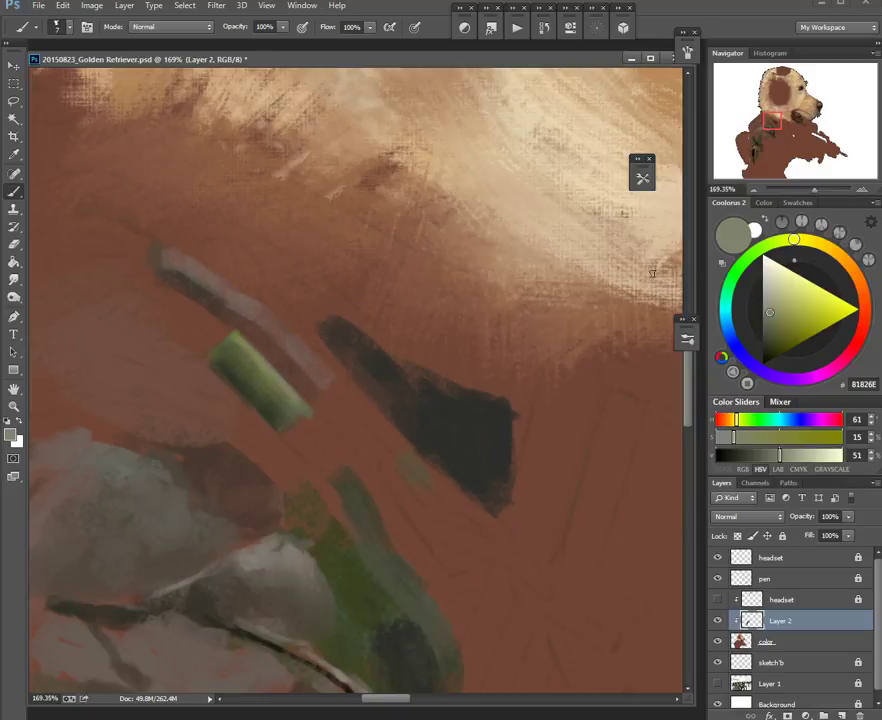
left_click(779, 301)
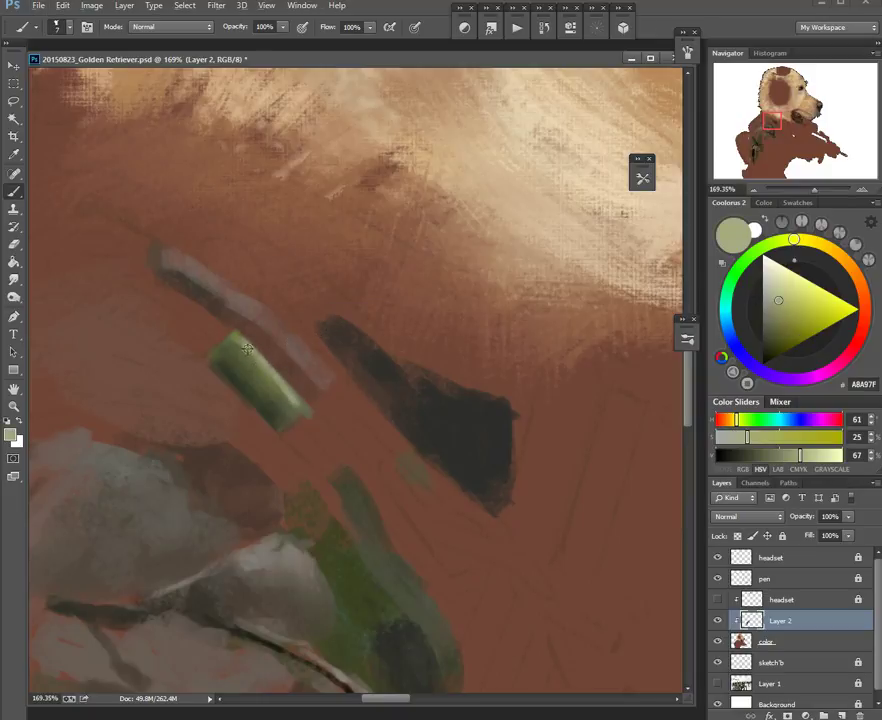
left_click(295, 411, "alt")
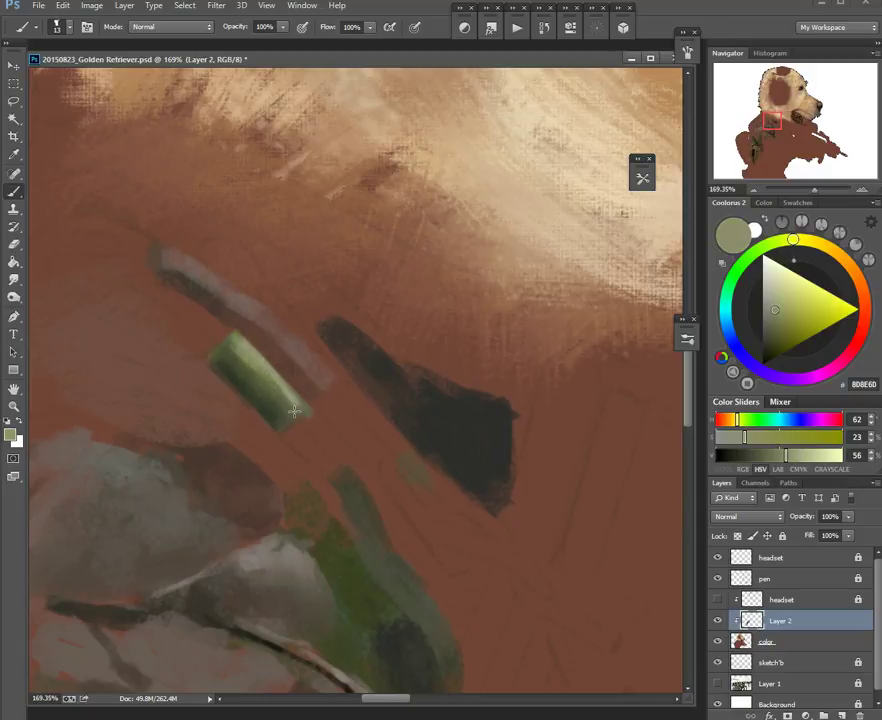
left_click(252, 358, "alt")
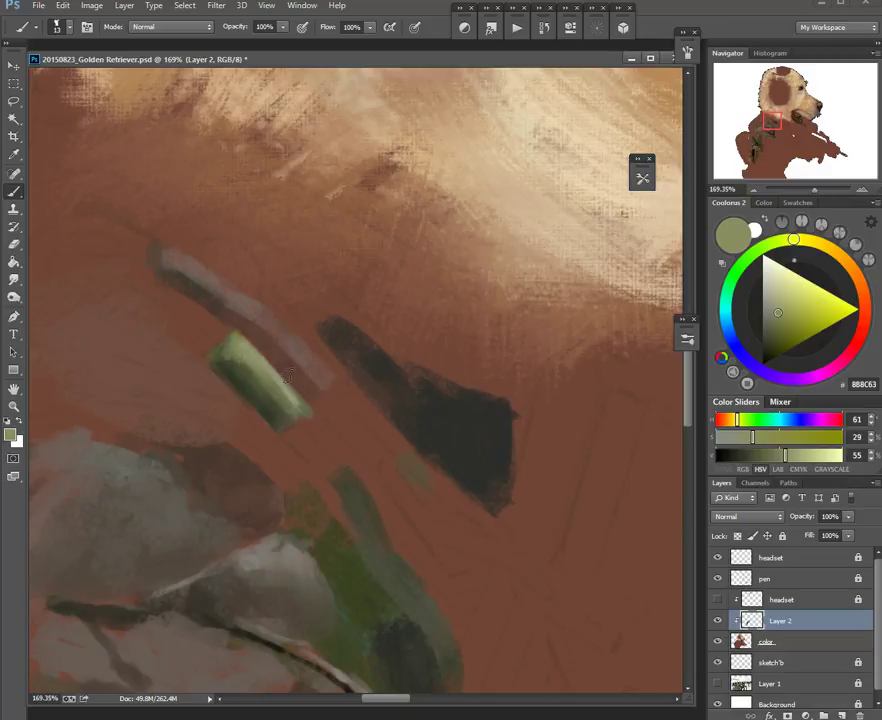
Step: Refine the green block's shading with sampled dark olive 3E4330 and light olive 84855D, and smudge the transition smooth
mouse_move(249, 362)
left_mouse_down()
mouse_move(280, 412)
mouse_move(238, 361)
left_mouse_up()
left_click(277, 409, "alt")
left_click(250, 386, "alt")
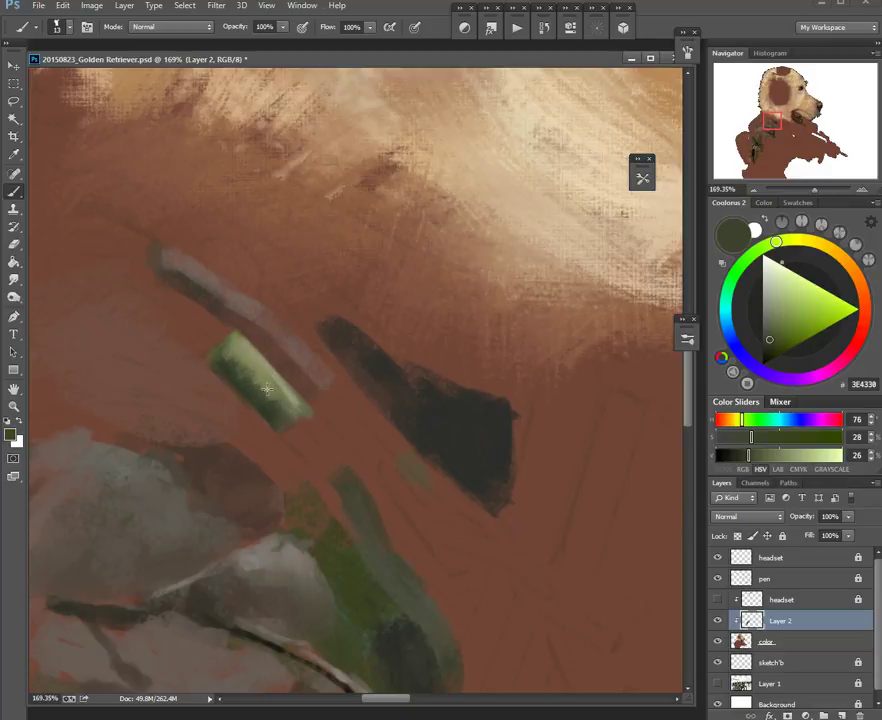
left_click(265, 370, "alt")
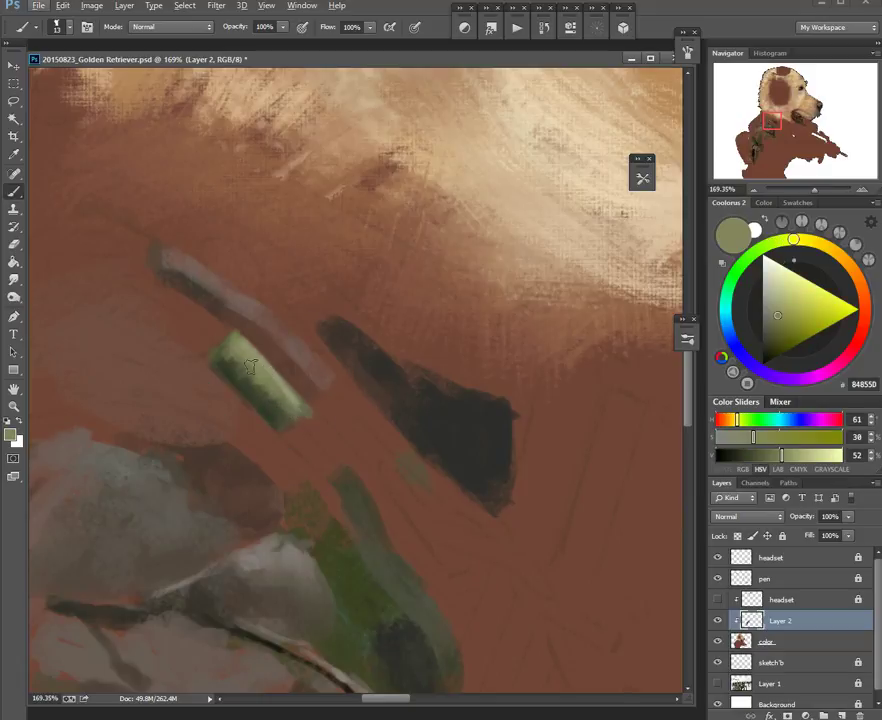
key("r")
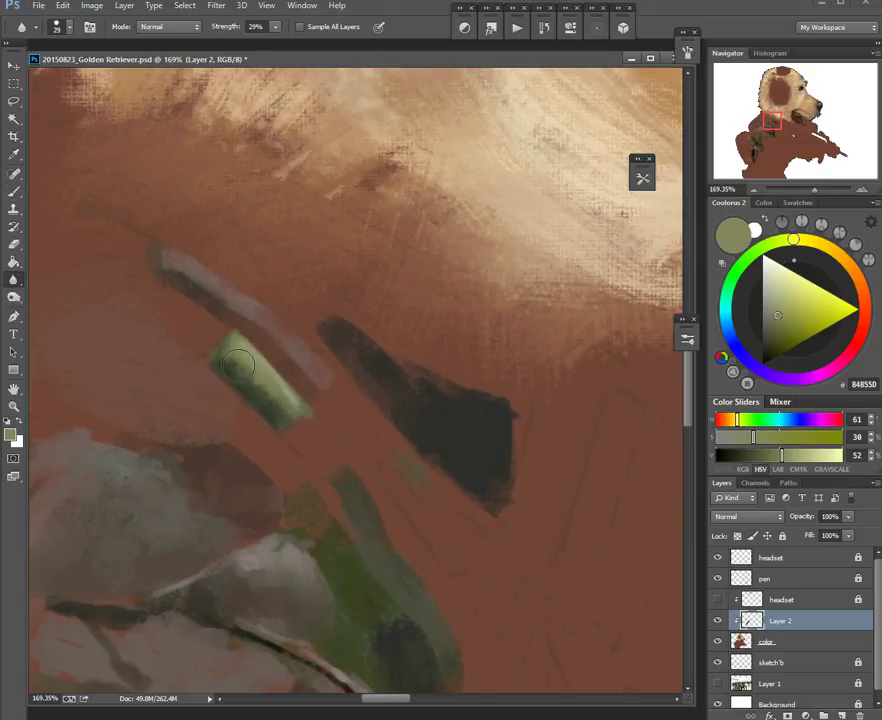
key("shift+r")
key("d")
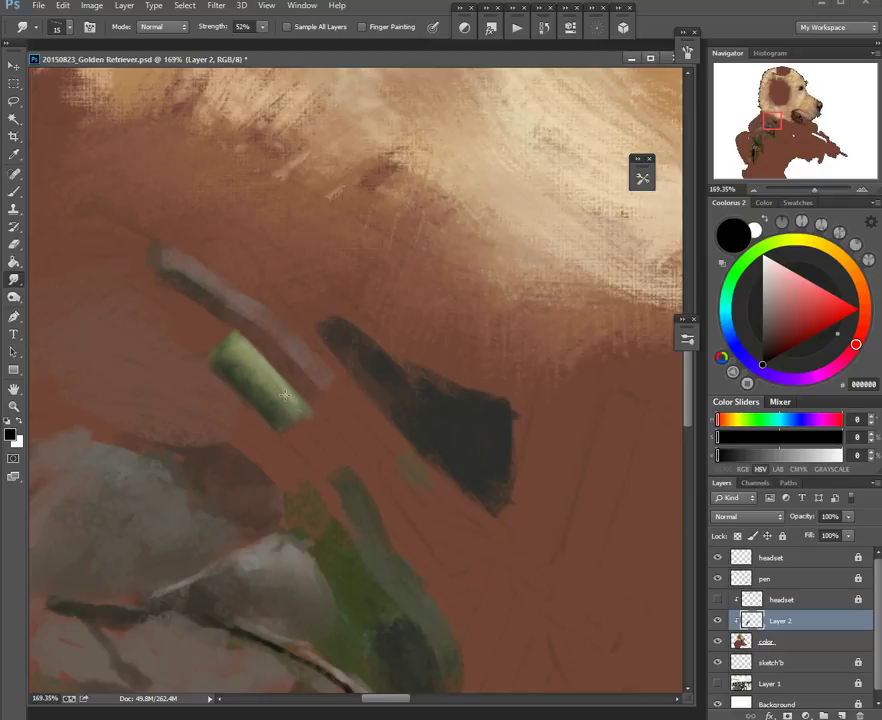
Step: Paint a strap running from the green block's lower end to the shoulder folds in 3A302C, with a grey 636363 upper edge
scroll(352, 323, "down", 2)
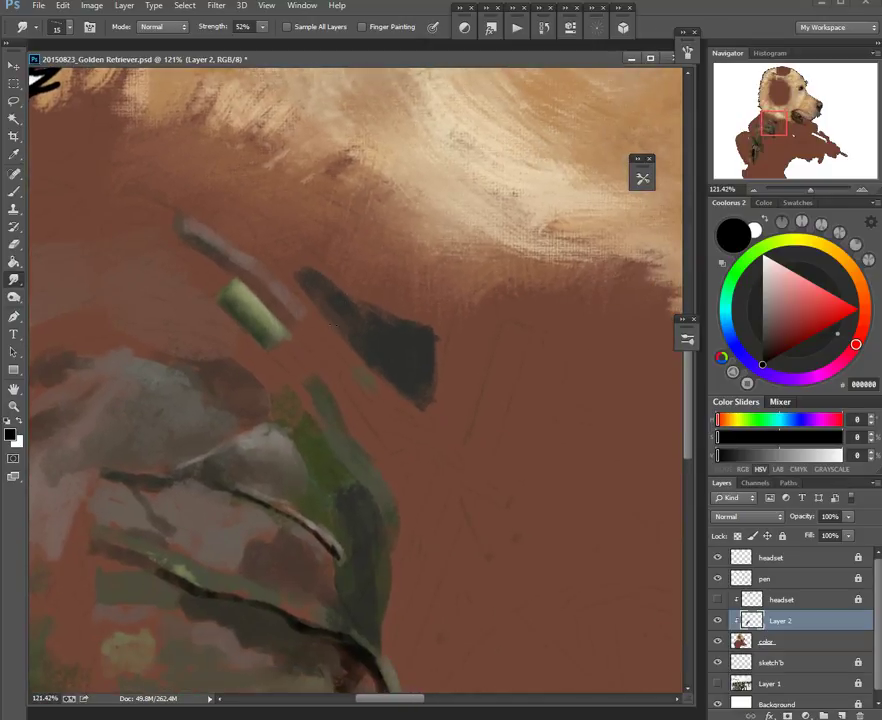
key("b")
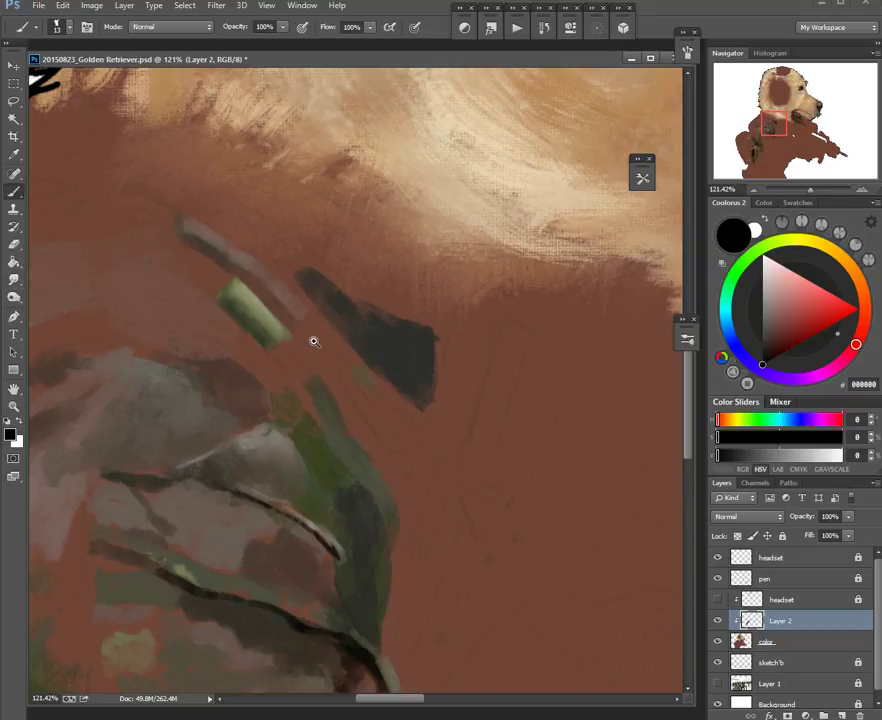
left_click(356, 326, "alt")
mouse_move(278, 346)
left_mouse_down()
mouse_move(311, 390)
mouse_move(313, 368)
mouse_move(288, 360)
mouse_move(308, 383)
mouse_move(342, 388)
mouse_move(301, 366)
mouse_move(307, 393)
mouse_move(284, 368)
mouse_move(338, 426)
left_mouse_up()
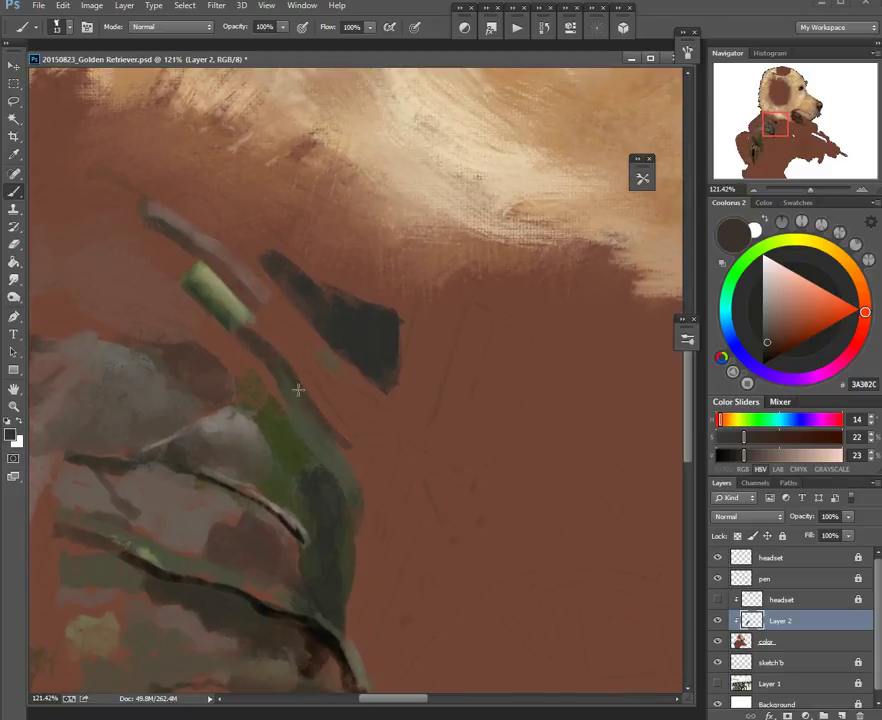
left_click_drag(264, 338, 356, 448)
left_click_drag(752, 330, 762, 321)
mouse_move(258, 328)
left_mouse_down()
mouse_move(306, 380)
mouse_move(328, 389)
mouse_move(323, 396)
mouse_move(304, 382)
mouse_move(360, 445)
left_mouse_up()
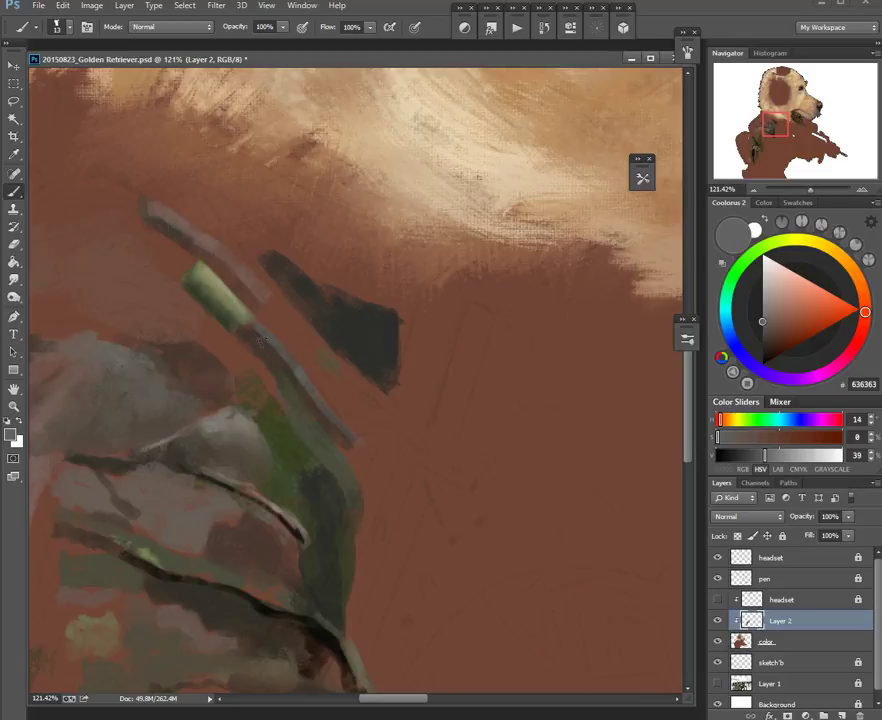
Step: Soften the lower strap with sampled grey 615858 and smudge along its length at 55% strength
key("r")
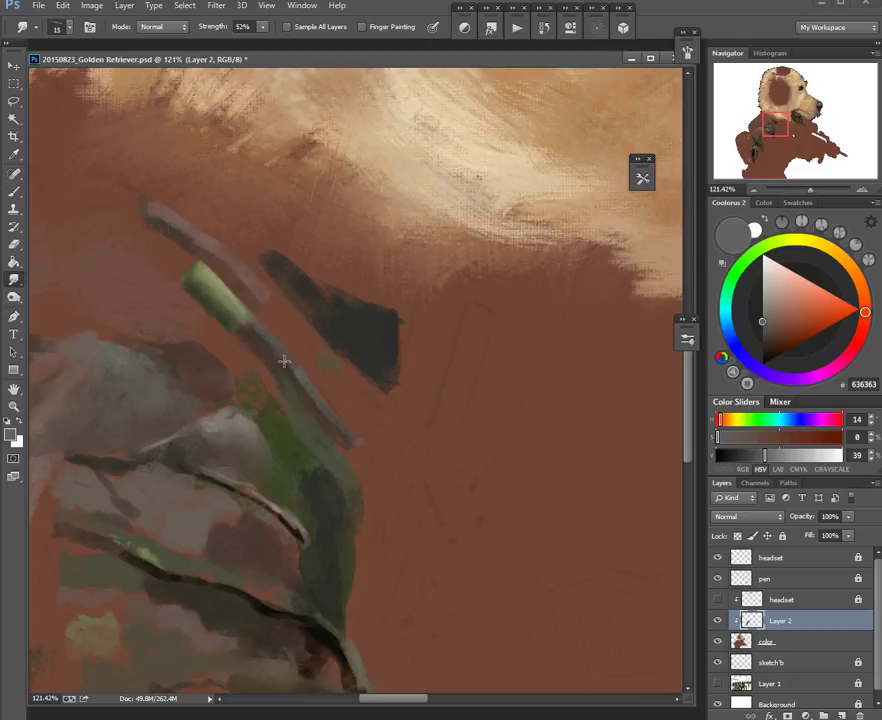
right_click(285, 370, "alt")
key("b")
left_click(207, 254, "alt")
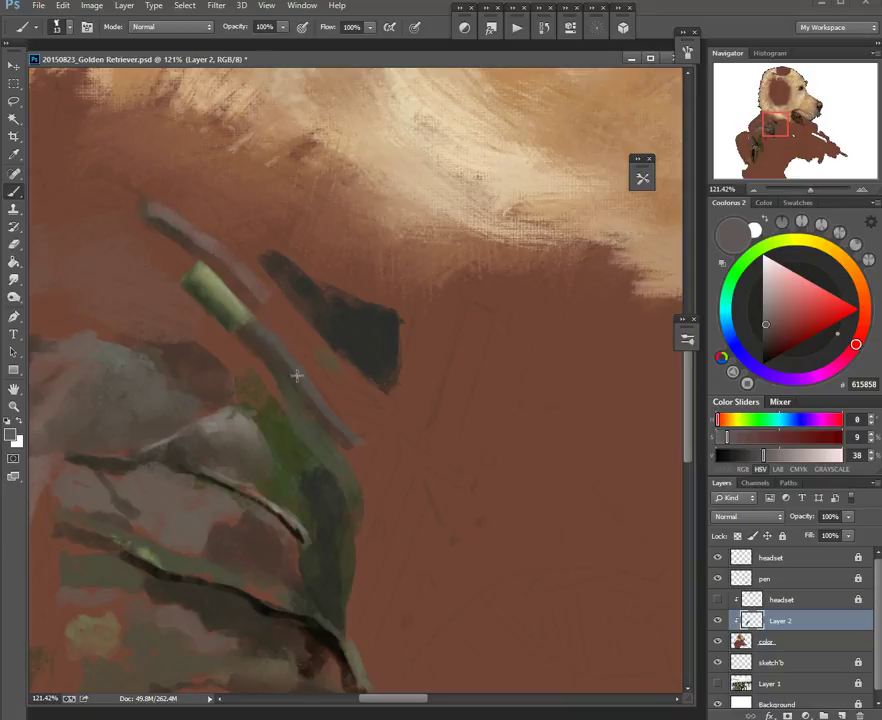
key("r")
mouse_move(249, 326)
left_mouse_down()
mouse_move(277, 352)
mouse_move(341, 444)
left_mouse_up()
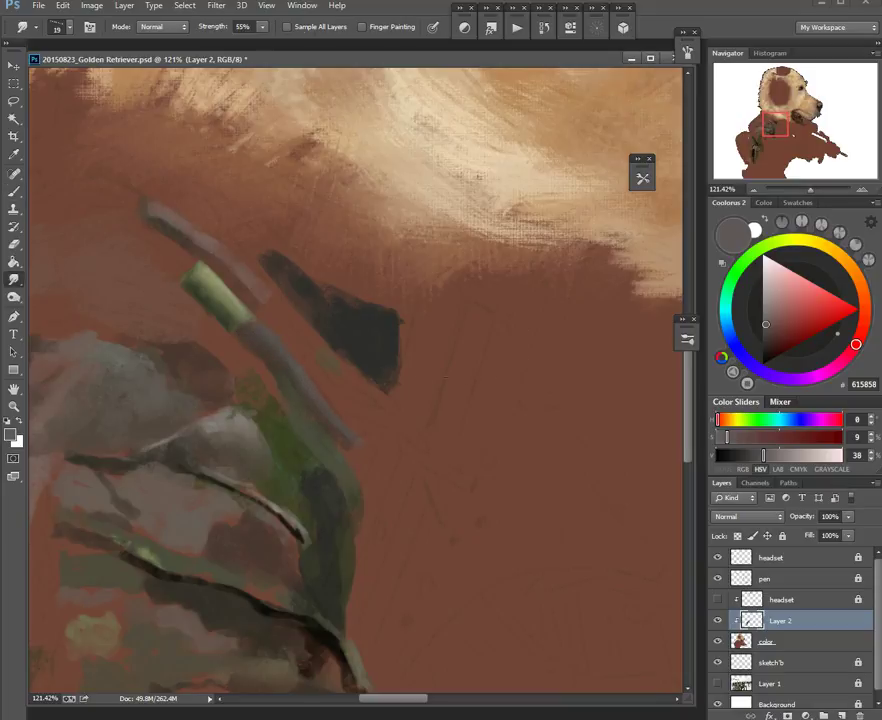
Step: Darken the lower strap's underside from the green block to its tip in 231B18, refining it with sampled 554945
key("b")
left_click(766, 352)
scroll(247, 340, "up", 1)
mouse_move(245, 344)
left_mouse_down()
mouse_move(240, 322)
mouse_move(240, 340)
left_mouse_up()
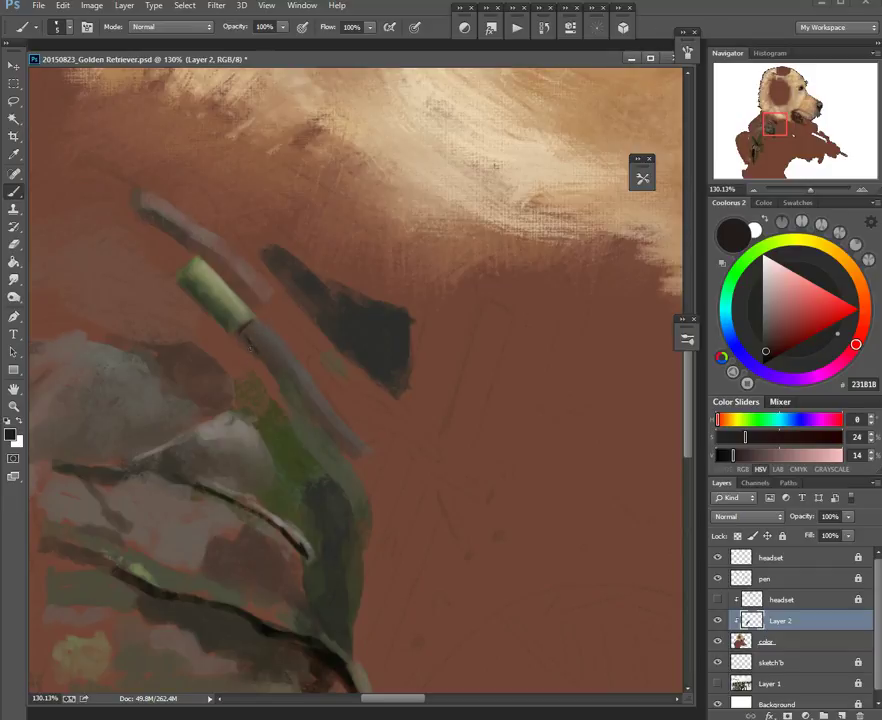
mouse_move(243, 342)
left_mouse_down()
mouse_move(306, 379)
mouse_move(282, 392)
mouse_move(366, 466)
left_mouse_up()
left_click_drag(294, 379, 352, 447)
left_click(321, 400, "alt")
left_click(336, 420, "alt")
left_click(321, 417, "alt")
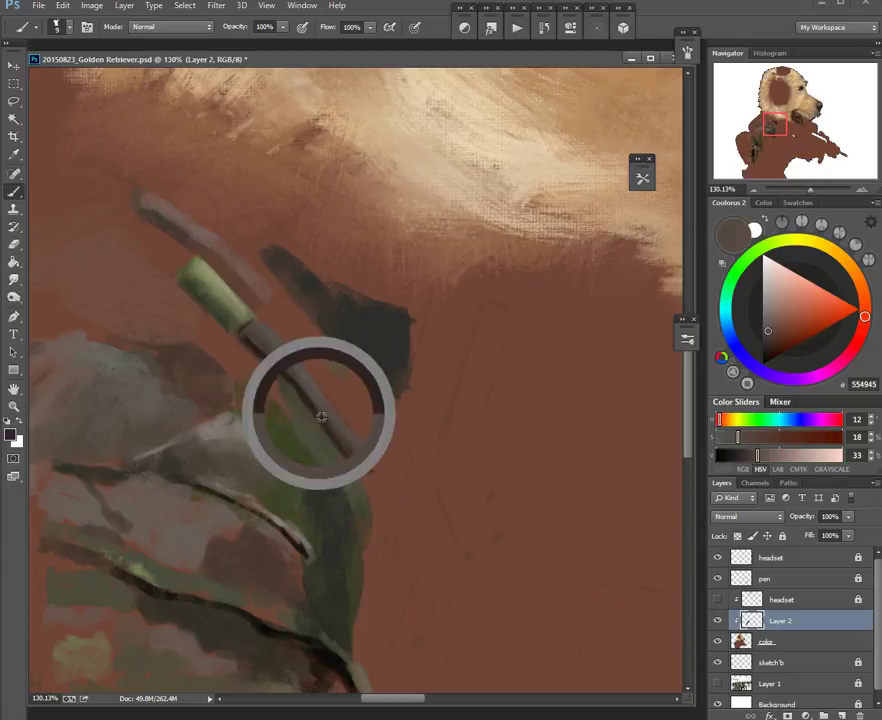
left_click_drag(339, 392, 358, 331)
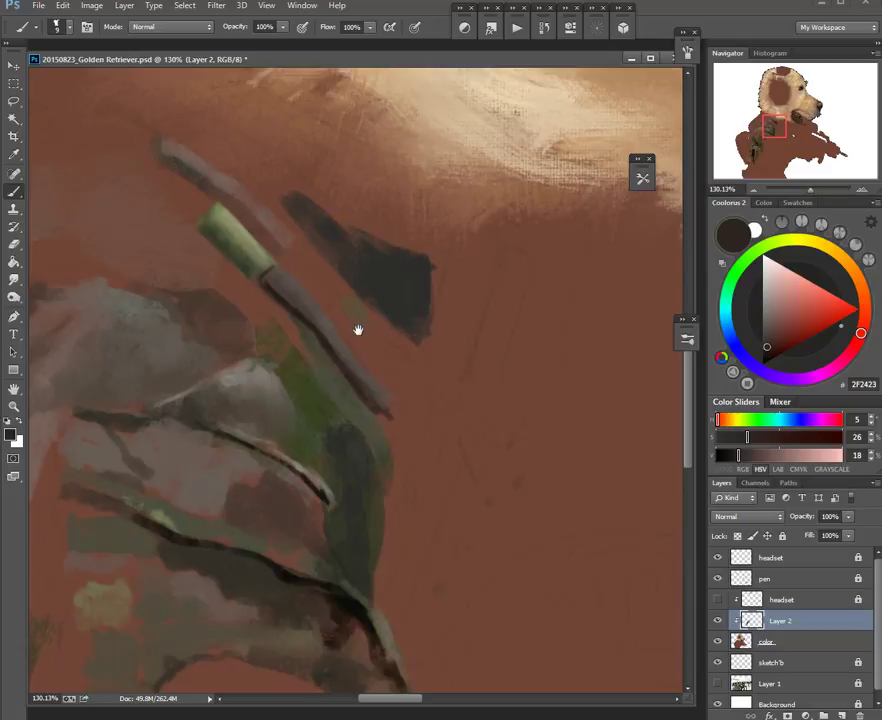
Step: Paint a deep shadow down the green fold below the strap in near-black 141414, using a brush of about 30 px
scroll(407, 374, "down", 4)
left_click_drag(411, 392, 404, 370)
left_click(368, 409, "alt")
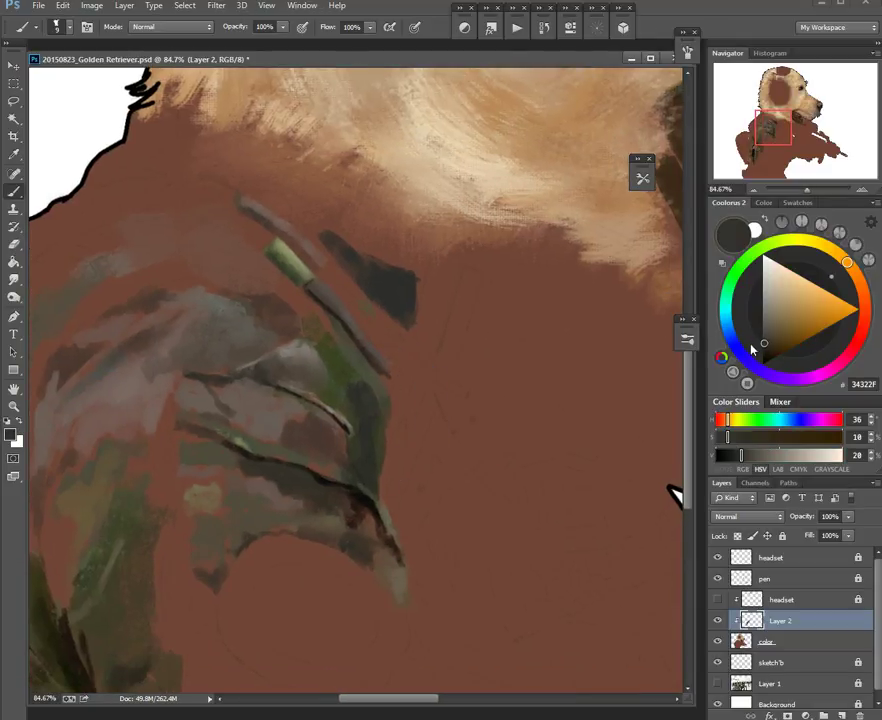
left_click(751, 350)
mouse_move(352, 380)
left_mouse_down()
mouse_move(368, 411)
mouse_move(365, 468)
mouse_move(374, 476)
mouse_move(368, 437)
mouse_move(362, 476)
mouse_move(356, 400)
mouse_move(363, 426)
left_mouse_up()
left_click(381, 396, "alt")
right_click(381, 441, "alt")
left_click(366, 438, "alt")
left_click(355, 404, "alt")
right_click(360, 390, "alt")
right_click(360, 400, "alt")
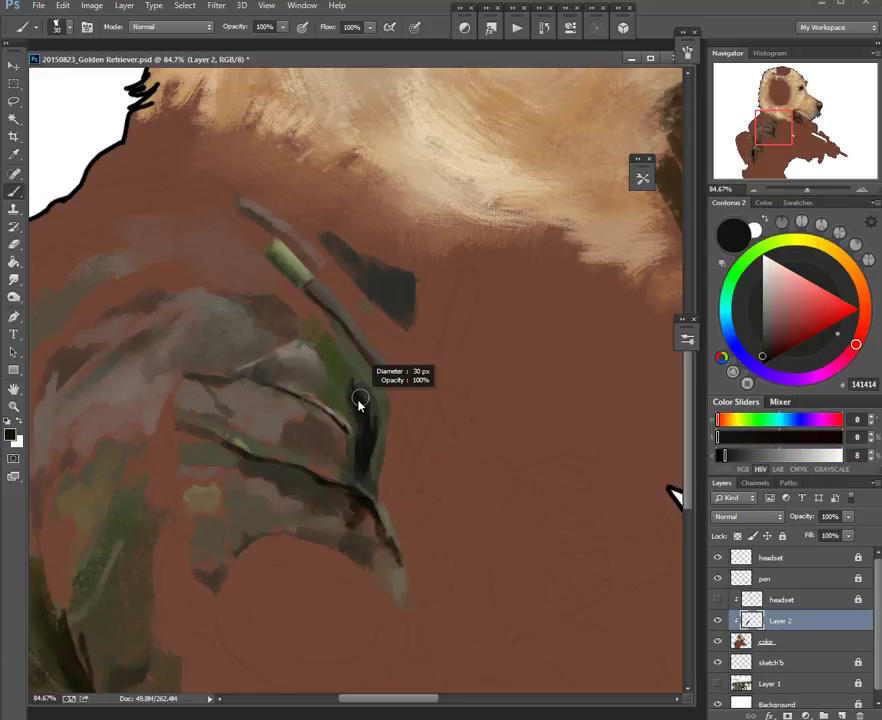
mouse_move(356, 378)
left_mouse_down()
mouse_move(368, 404)
mouse_move(361, 406)
left_mouse_up()
Step: Break up the green fold's shadow edge with sampled 131212, 373728, 393F21 and 222220
left_click(340, 371, "alt")
left_click(347, 386, "alt")
left_click(356, 390, "alt")
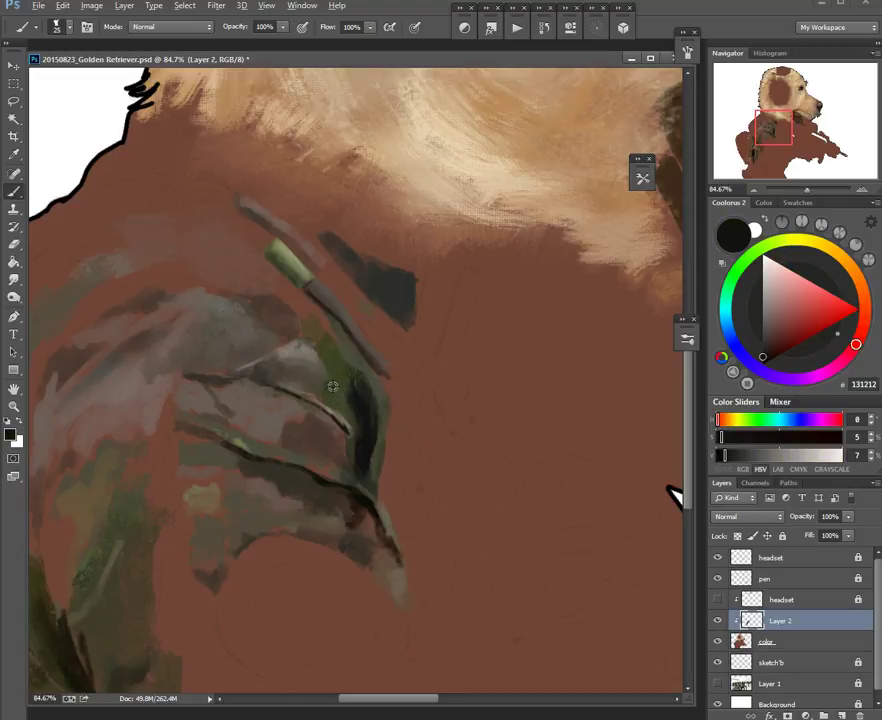
left_click(342, 396, "alt")
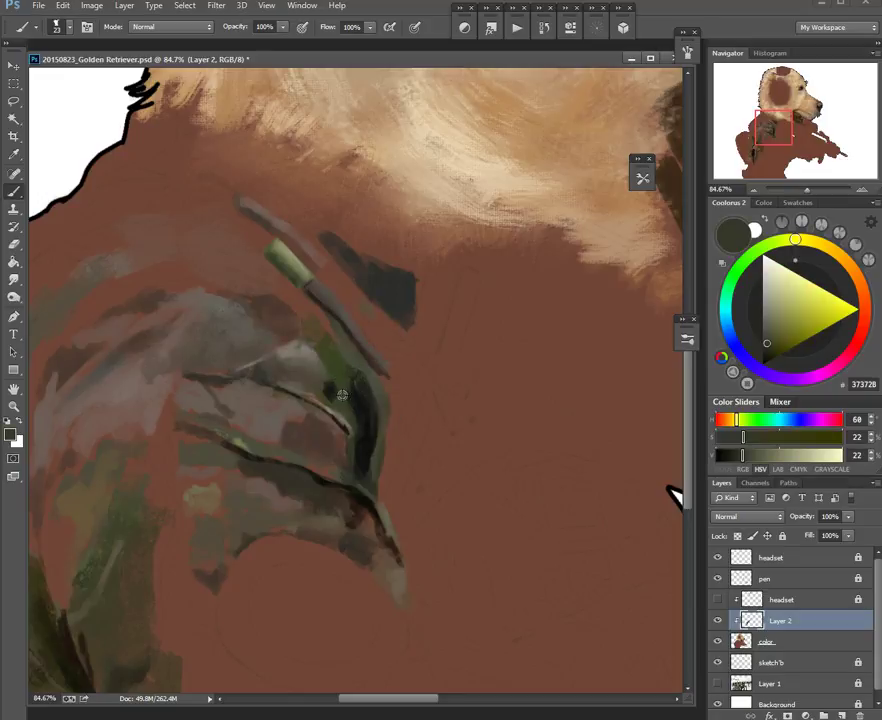
left_click(349, 378, "alt")
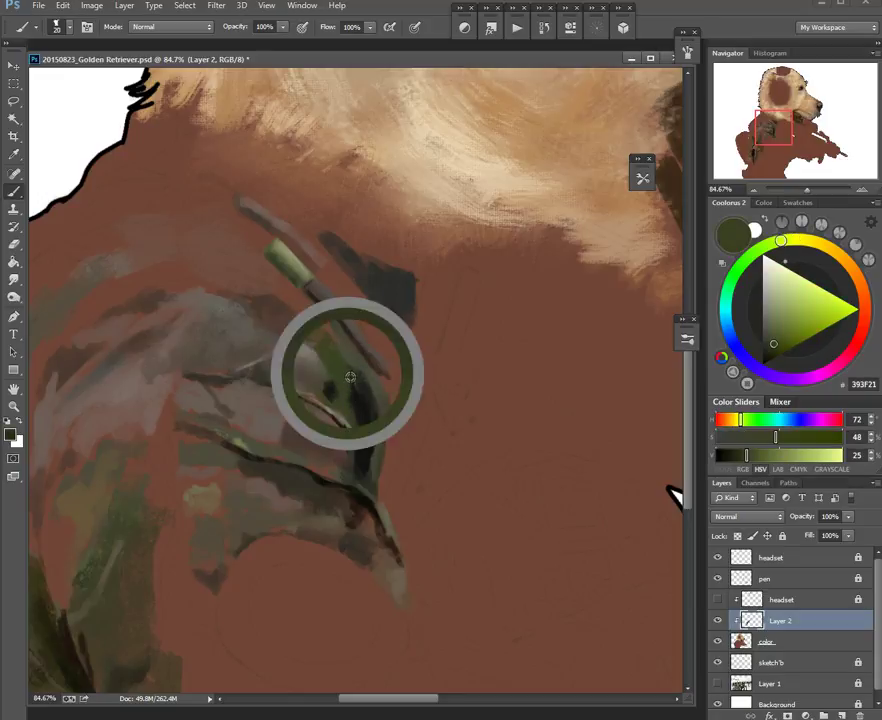
left_click(372, 414, "alt")
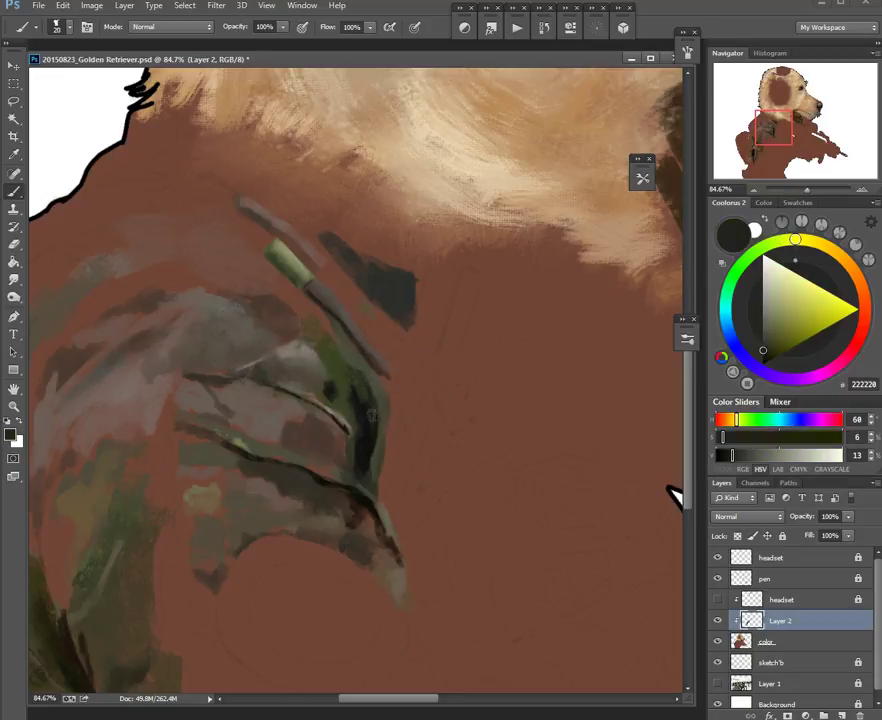
scroll(413, 368, "down", 3)
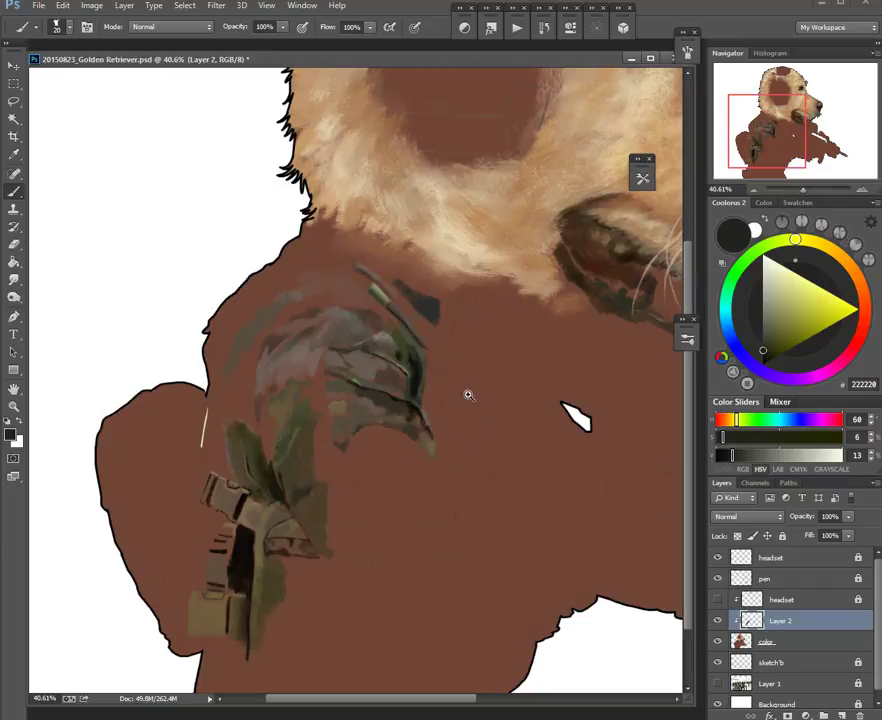
Step: Extend the strap's lower tip using sampled 141414 and brown 50322C
scroll(400, 420, "up", 2)
scroll(372, 445, "up", 2)
left_click(337, 408, "alt")
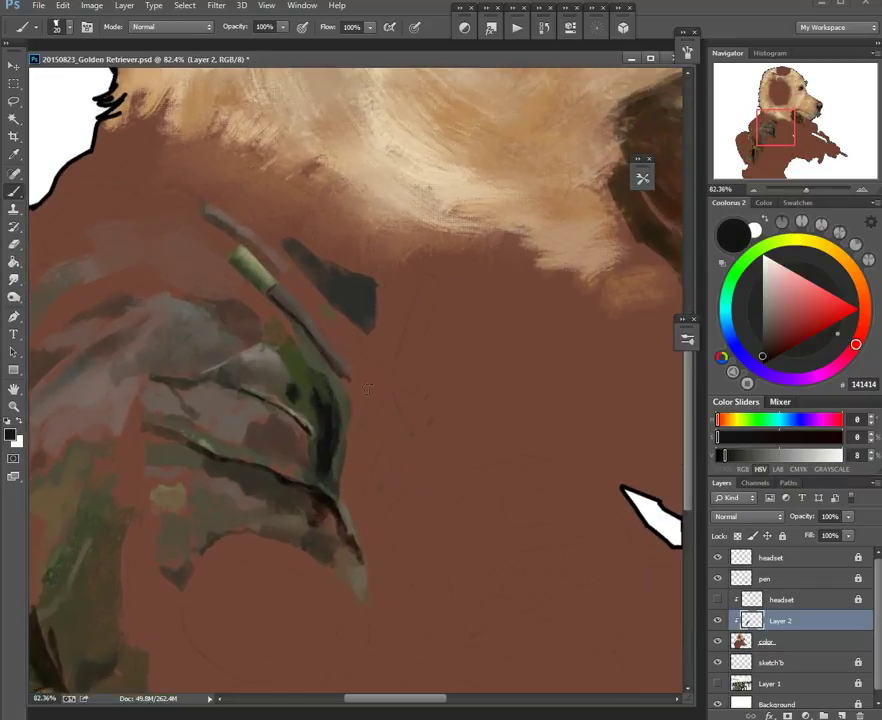
left_click(345, 377, "alt")
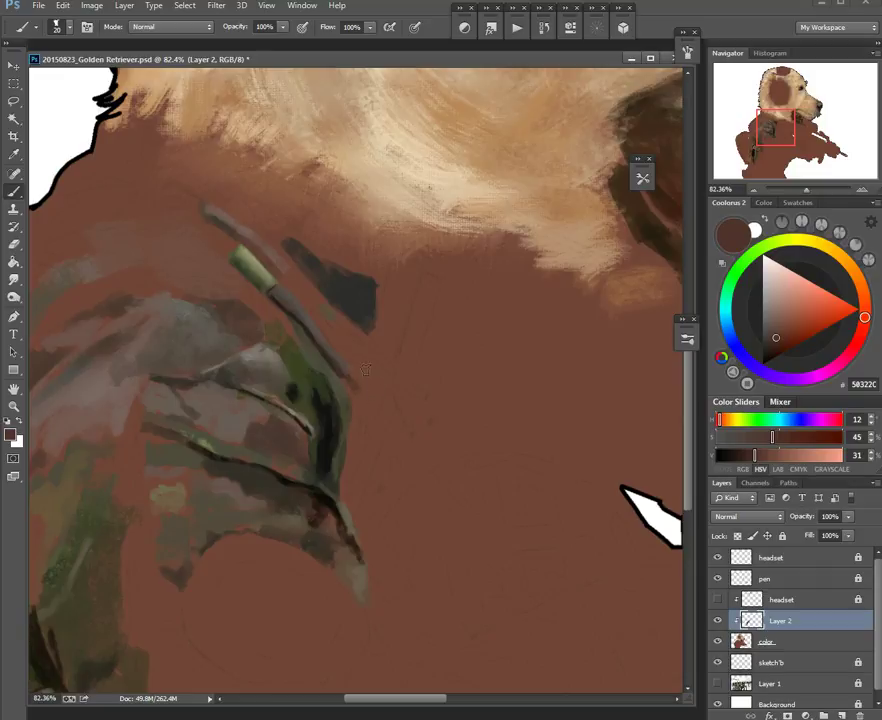
Step: Paint a dark slanted block in 140C0B beside the green fold, just below the strap's tip
left_click(766, 358)
right_click(351, 381, "alt")
mouse_move(338, 372)
left_mouse_down()
mouse_move(360, 404)
mouse_move(375, 387)
mouse_move(386, 411)
mouse_move(394, 347)
mouse_move(368, 352)
mouse_move(354, 430)
left_mouse_up()
key("bracketright")
key("bracketright")
key("bracketright")
left_click_drag(368, 374, 358, 430)
left_click_drag(374, 350, 366, 427)
left_click_drag(373, 366, 361, 428)
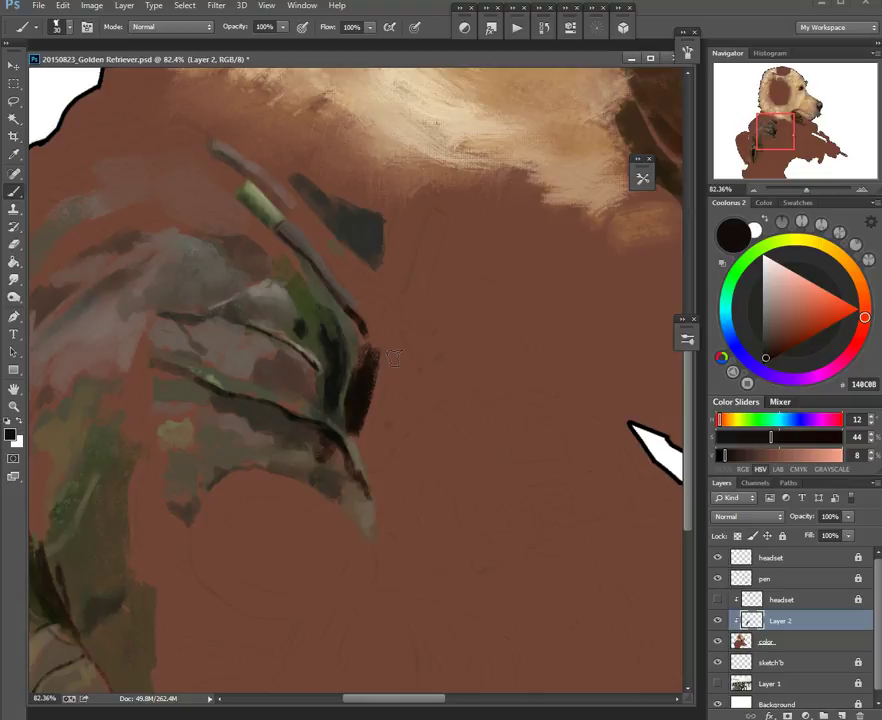
Step: Erase the dark block's ragged outer edge to a straight line and soften its upper end with sampled 291815
key("e")
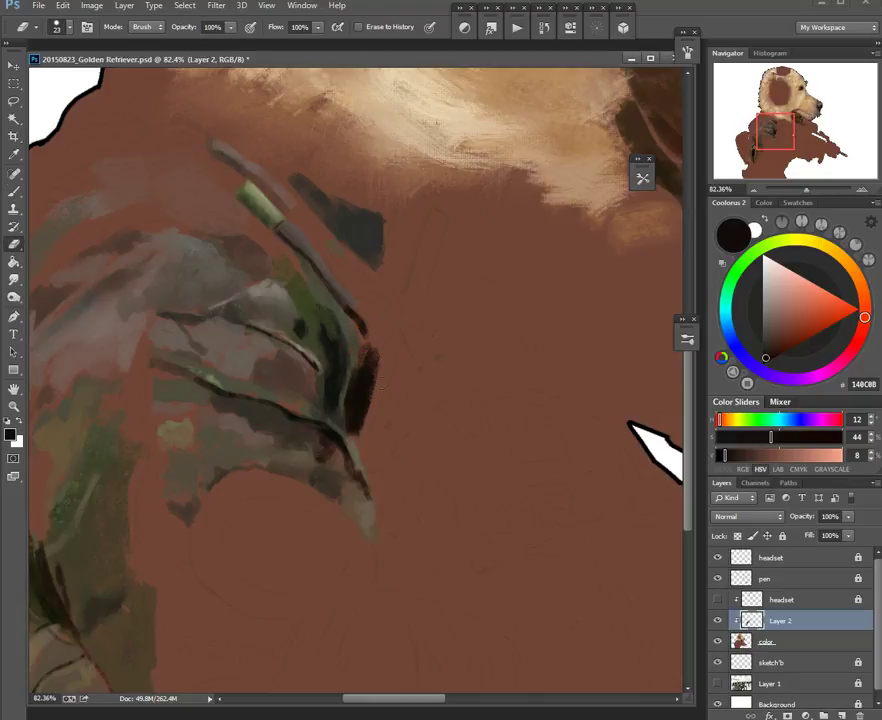
left_click_drag(368, 422, 366, 356)
key("b")
left_click(371, 357, "alt")
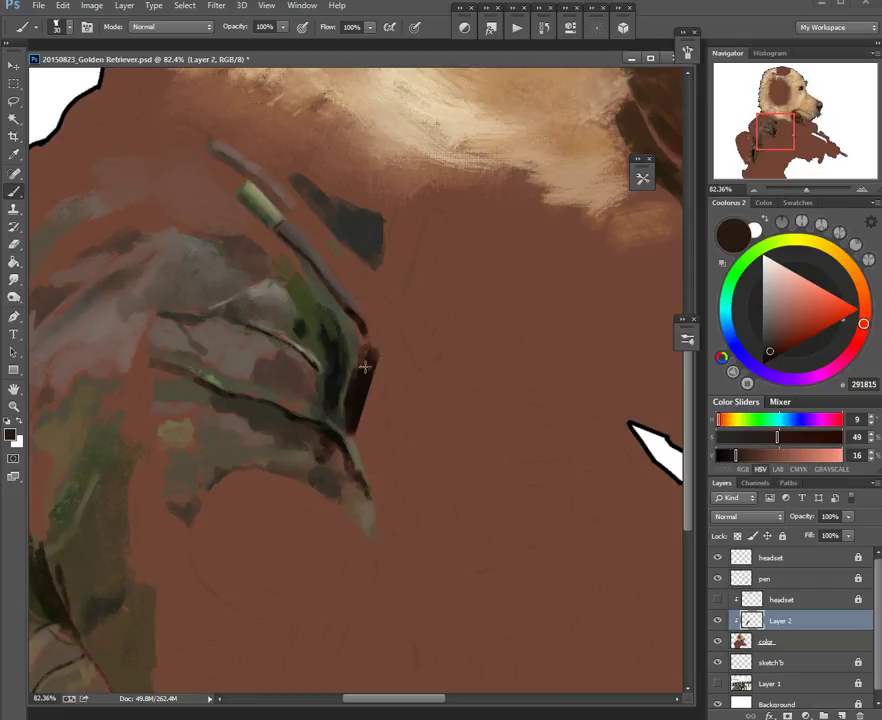
left_click_drag(373, 340, 358, 372)
left_click_drag(355, 314, 393, 342)
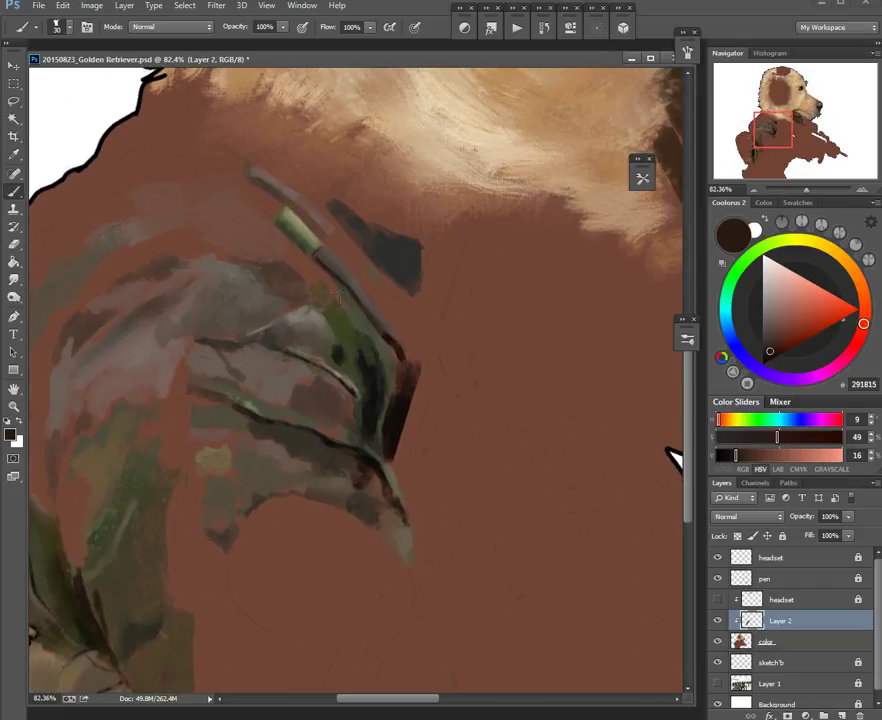
Step: Extend the sampled olive patch upward between the shoulder folds and the strap, and sample brown 5B3D34 beside it
left_click(326, 298, "alt")
left_click_drag(333, 280, 311, 276)
left_click(293, 284, "alt")
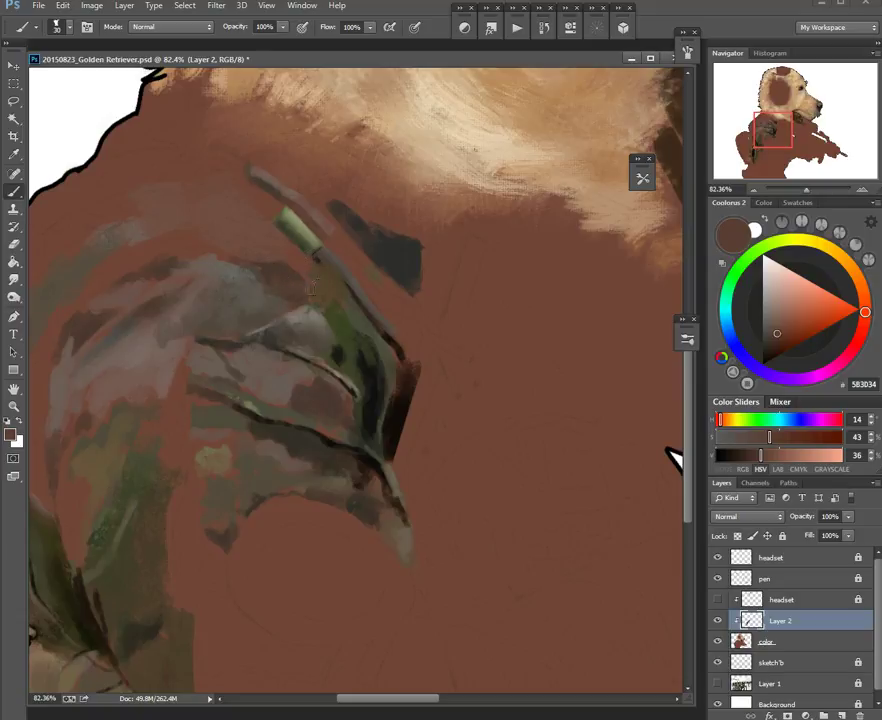
Step: Paint a short dark line in sampled 131313 from the green block's upper end back over the shoulder, undoing the overlong stroke
left_click(366, 370, "alt")
mouse_move(324, 260)
left_mouse_down("space")
mouse_move(380, 285)
mouse_move(365, 284)
mouse_move(313, 244)
left_mouse_up("space")
right_click(363, 265, "alt")
right_click(349, 258, "alt")
left_click_drag(369, 261, 443, 274, "space")
right_click(398, 249, "alt")
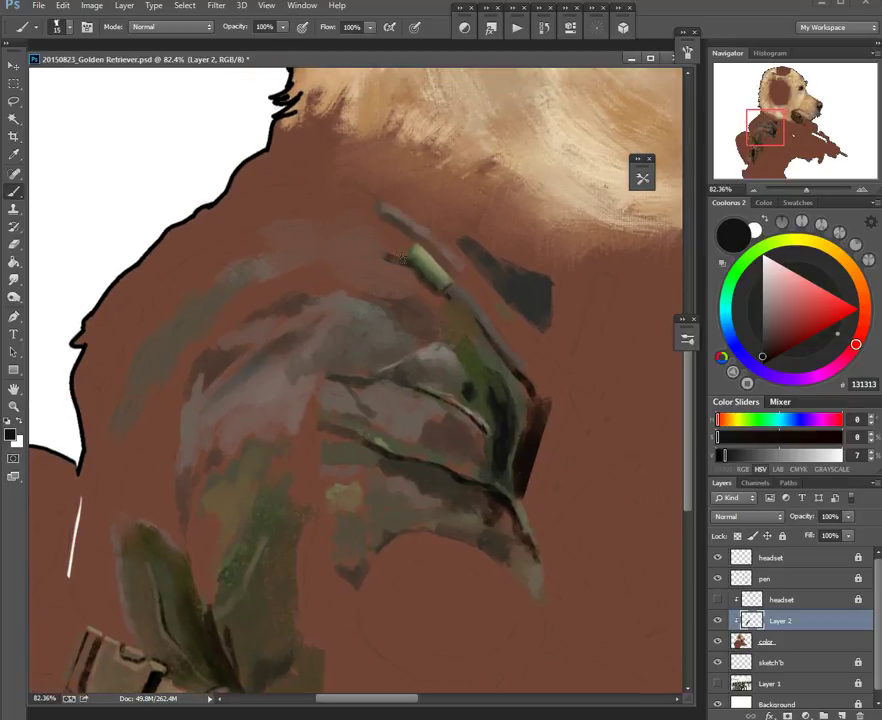
mouse_move(372, 250)
left_mouse_down()
mouse_move(342, 248)
mouse_move(338, 257)
mouse_move(400, 266)
mouse_move(348, 244)
left_mouse_up()
left_click_drag(356, 293, 360, 323)
mouse_move(390, 262)
left_mouse_down()
mouse_move(381, 248)
mouse_move(349, 247)
mouse_move(372, 264)
mouse_move(340, 240)
mouse_move(271, 257)
left_mouse_up()
key("ctrl+z")
Step: Outline the upper and lower edges of a strap band curving over the shoulder in 131313
mouse_move(345, 219)
left_mouse_down()
mouse_move(354, 219)
mouse_move(309, 254)
mouse_move(281, 252)
mouse_move(240, 270)
mouse_move(185, 310)
left_mouse_up()
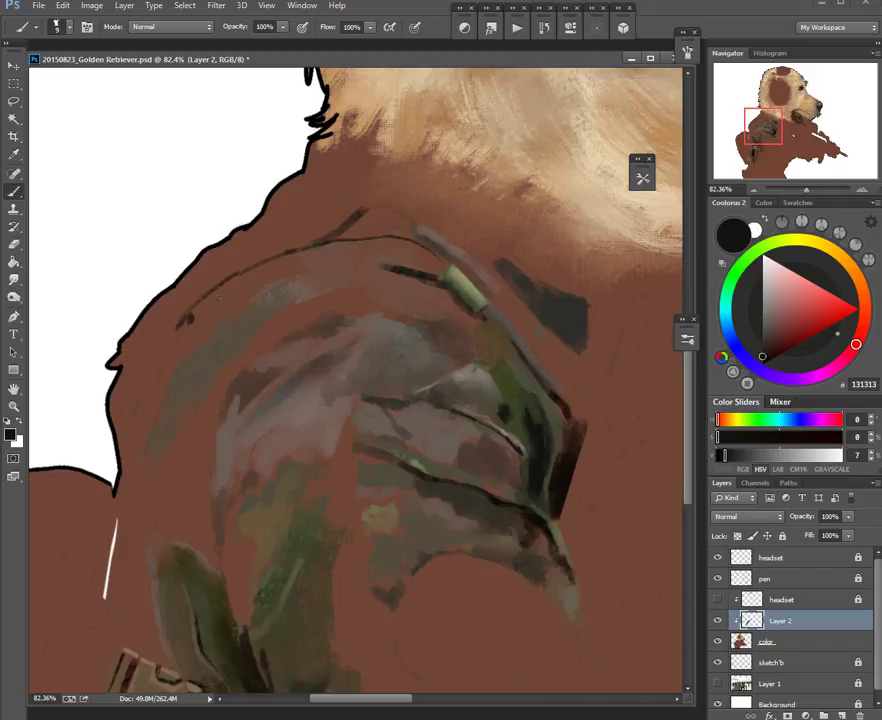
mouse_move(235, 316)
left_mouse_down()
mouse_move(208, 330)
mouse_move(211, 341)
mouse_move(172, 364)
left_mouse_up()
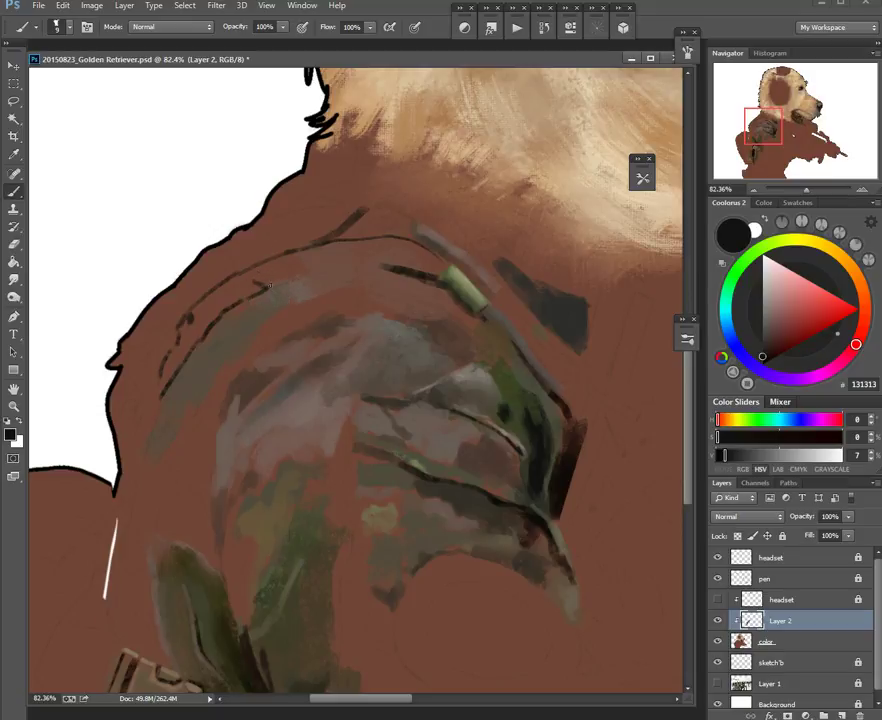
left_click_drag(277, 275, 289, 280)
Step: Start colouring the shoulder band near its crest with ochre A38034, using a 20 px brush
key("]")
key("]")
right_click(406, 308, "alt+shift")
left_click_drag(406, 308, 488, 223)
right_click(531, 171, "alt+shift")
mouse_move(531, 171)
left_mouse_down()
mouse_move(582, 121)
mouse_move(532, 183)
left_mouse_up()
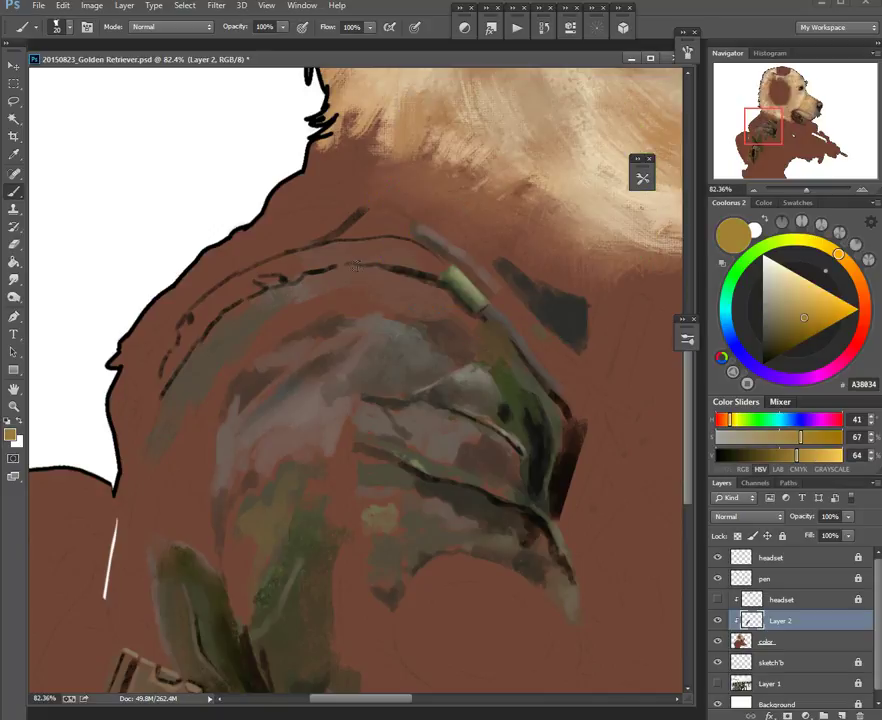
left_click_drag(295, 261, 321, 260)
left_click(312, 258, "alt")
left_click(309, 257, "alt")
Step: Fill the rest of the shoulder band with brown 957138 and sampled 5B482A and 735830
right_click(375, 243, "alt+shift")
left_click_drag(375, 243, 364, 266)
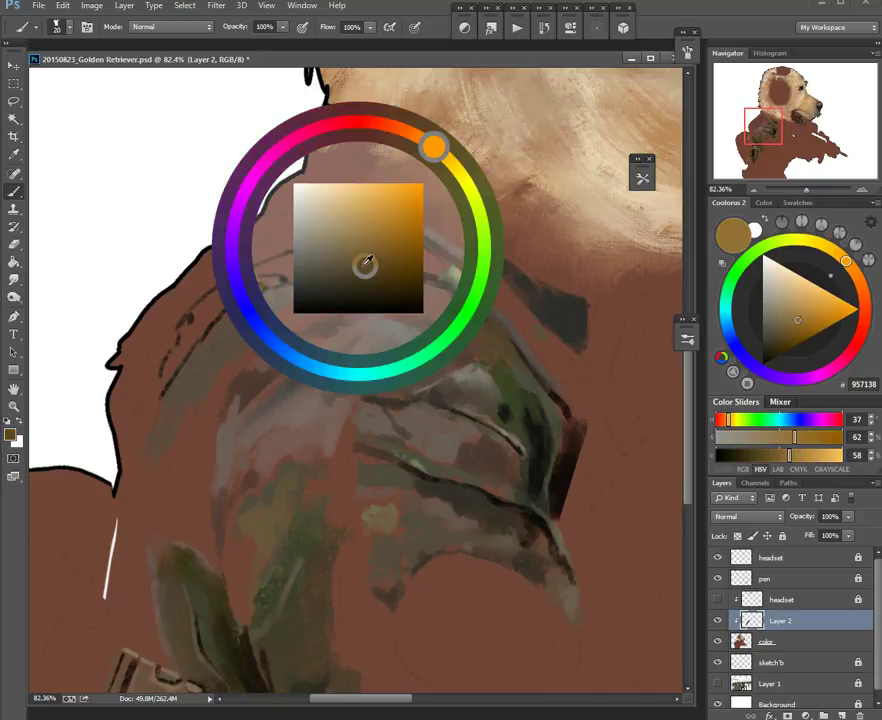
left_click_drag(309, 261, 361, 251)
left_click(317, 262, "alt")
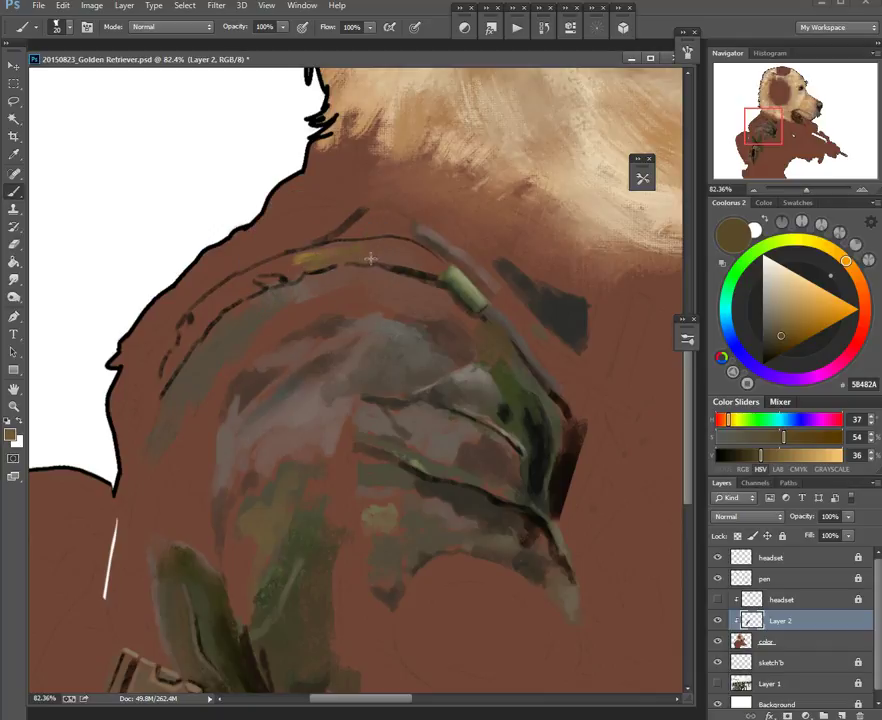
left_click(310, 256, "alt")
left_click_drag(269, 283, 205, 313)
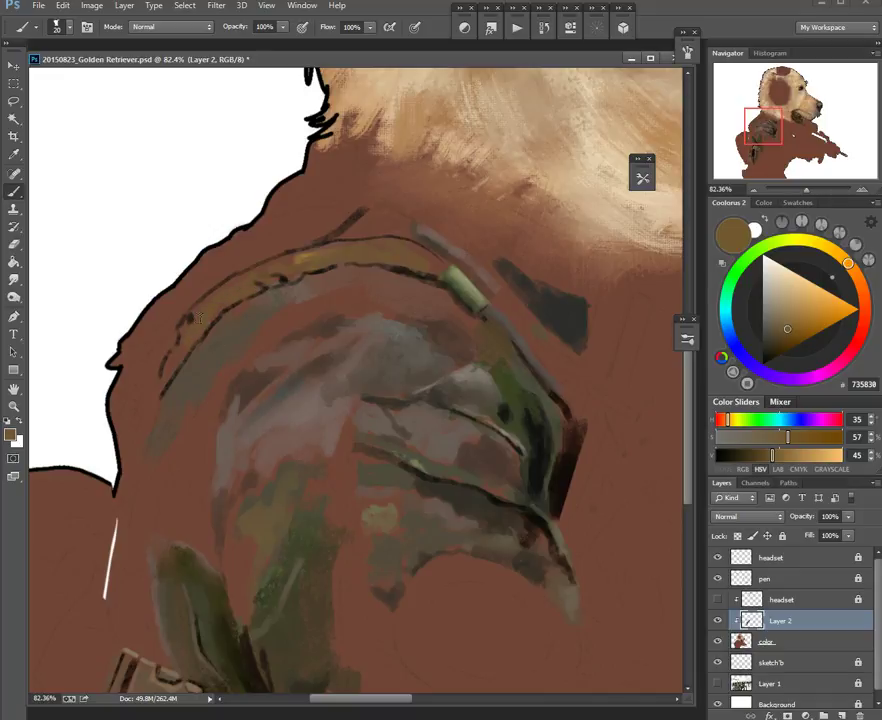
Step: Add pale A8916E highlights along the shoulder band's lower edge and creases, undoing the last stray stroke
left_click(306, 259, "alt")
mouse_move(292, 266)
left_mouse_down()
mouse_move(280, 236)
mouse_move(298, 273)
mouse_move(288, 275)
mouse_move(313, 262)
mouse_move(291, 282)
left_mouse_up()
left_click_drag(361, 265, 311, 295)
mouse_move(250, 286)
left_mouse_down()
mouse_move(295, 298)
mouse_move(291, 288)
mouse_move(375, 294)
left_mouse_up()
key("ctrl+z")
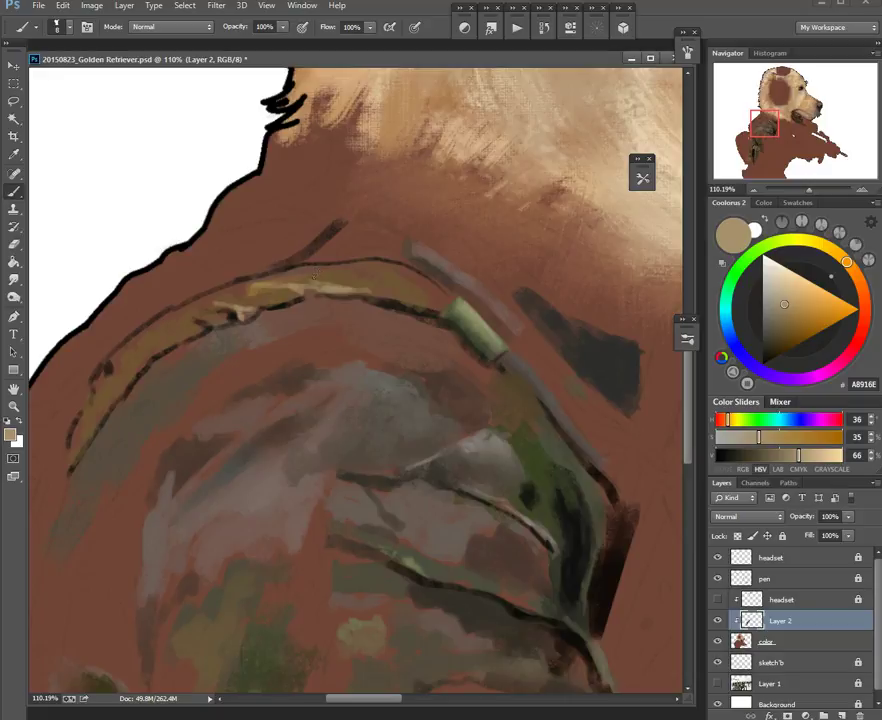
left_click_drag(304, 283, 374, 260)
left_click_drag(380, 296, 374, 297)
key("ctrl+alt+z")
key("ctrl+alt+z")
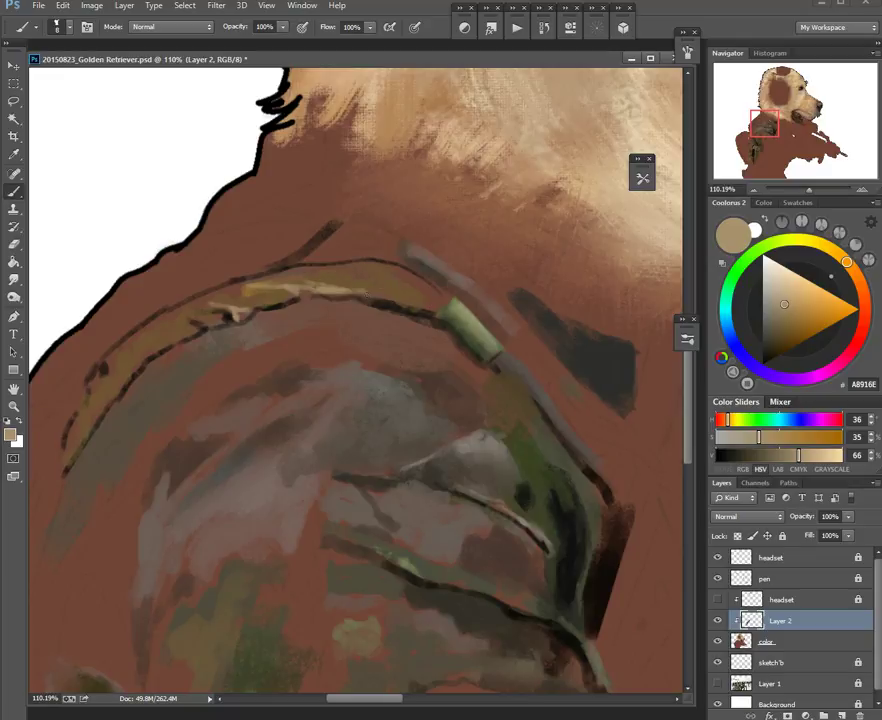
Step: Extend the band's A8916E highlight toward the green block and sample the softer tan 8F7554
left_click_drag(430, 295, 378, 290)
left_click(305, 289, "alt")
left_click_drag(366, 272, 468, 252)
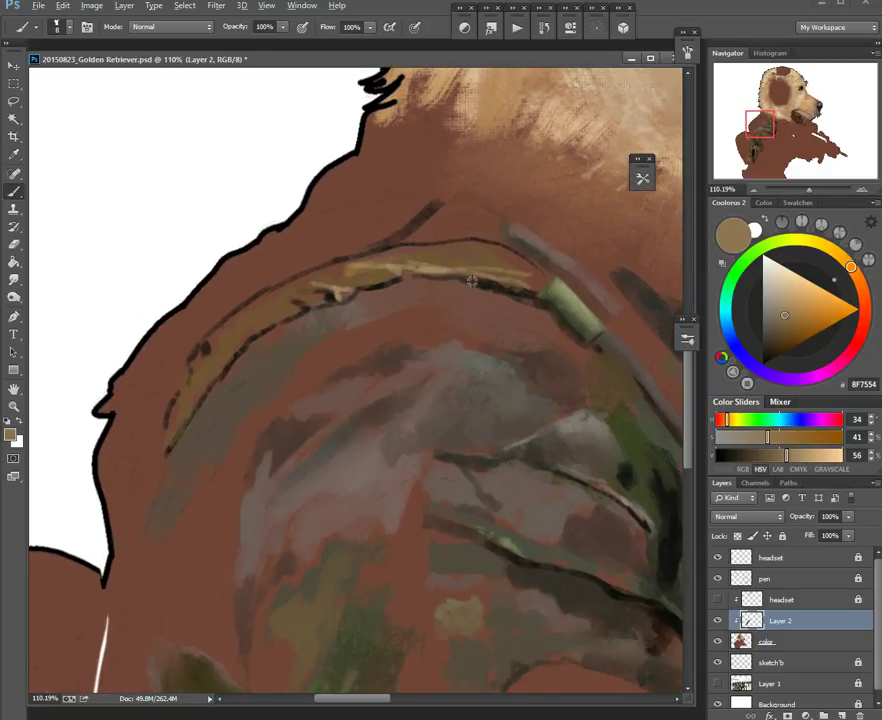
Step: Shade the band's upper edge with sampled 46312C, fill the patch above it with sampled 705531, and define the diagonal with 3C2622
left_click(409, 251, "alt")
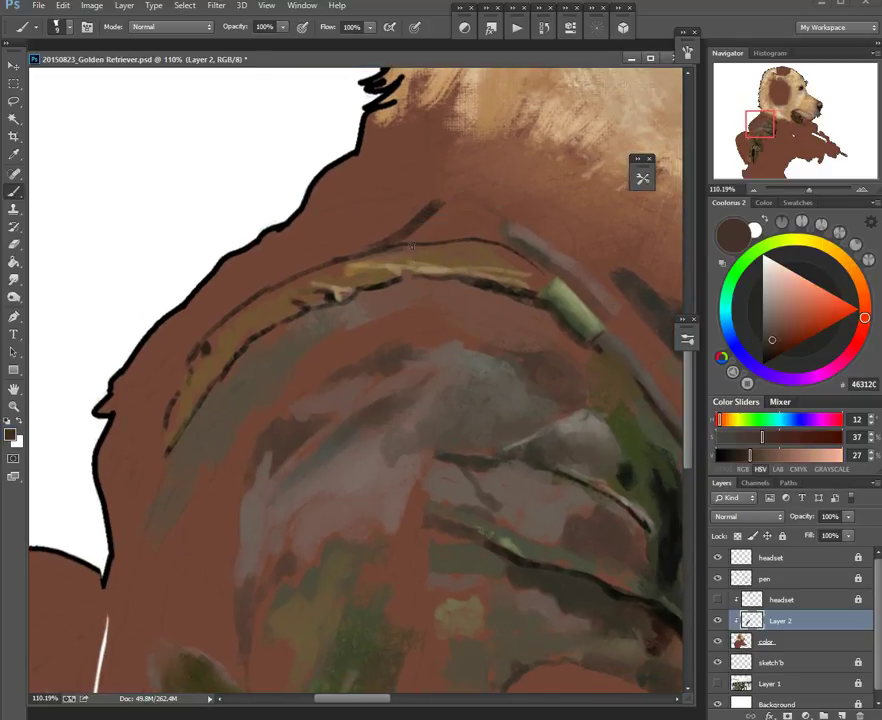
left_click_drag(441, 233, 386, 258)
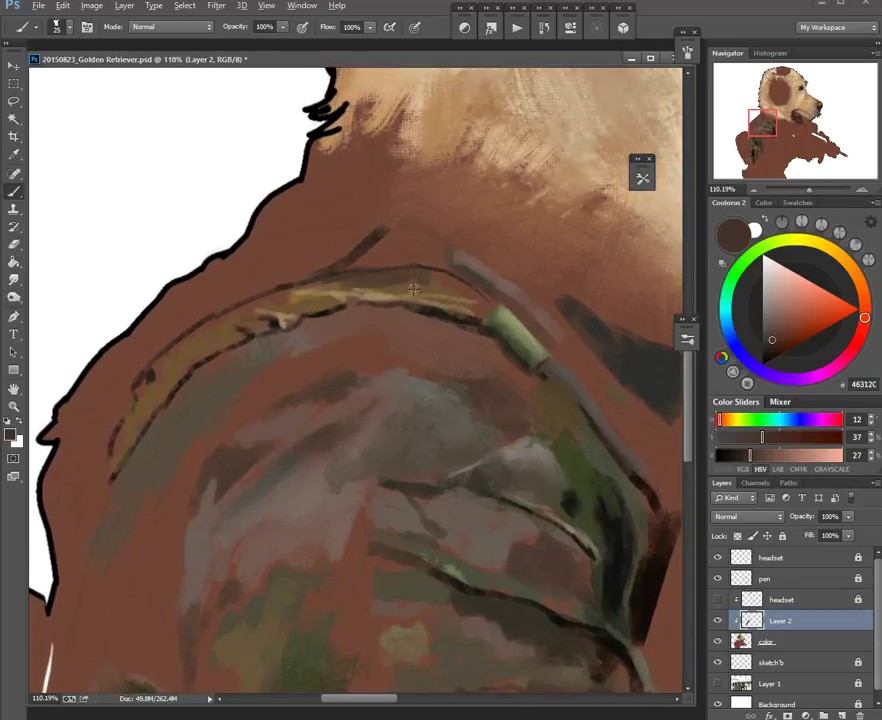
left_click(411, 288, "alt")
mouse_move(393, 252)
left_mouse_down()
mouse_move(368, 260)
mouse_move(419, 249)
left_mouse_up()
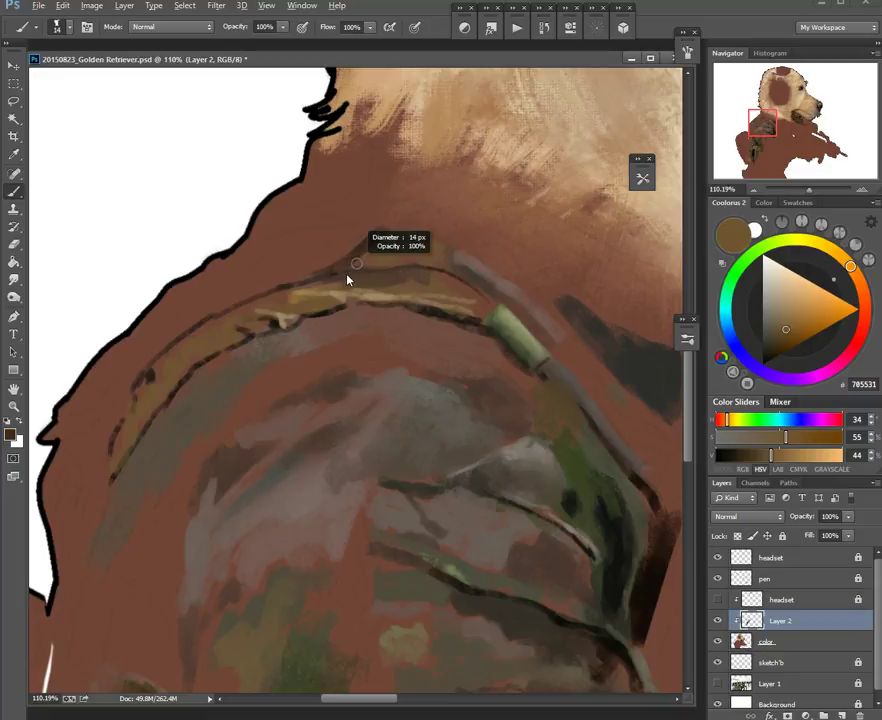
left_click(377, 252, "alt")
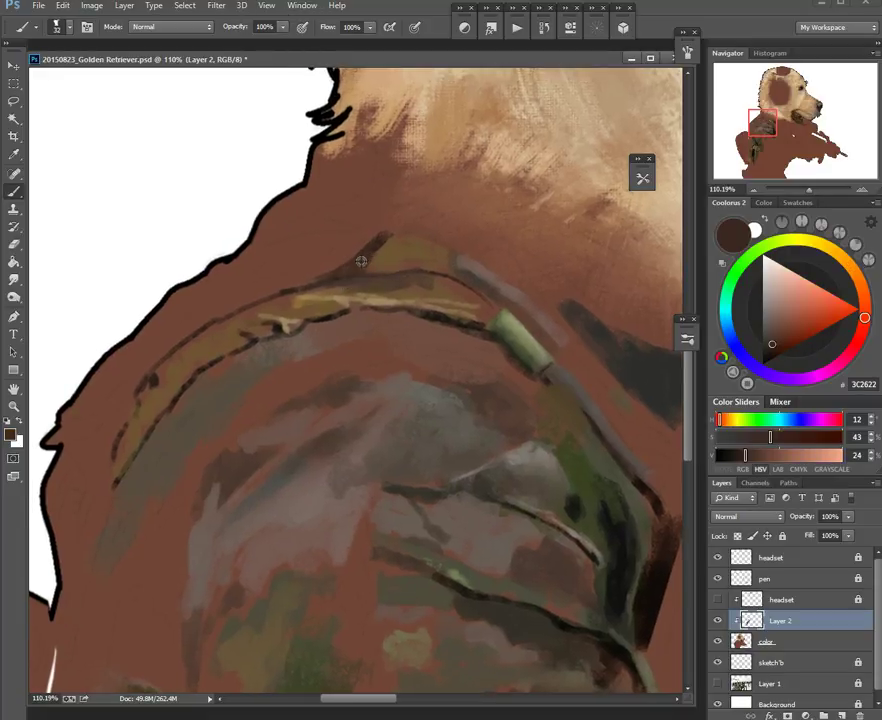
Step: Fill the shoulder area between the band and the back's outline with tan A48359 and sampled browns such as 927145
left_click(337, 250, "alt")
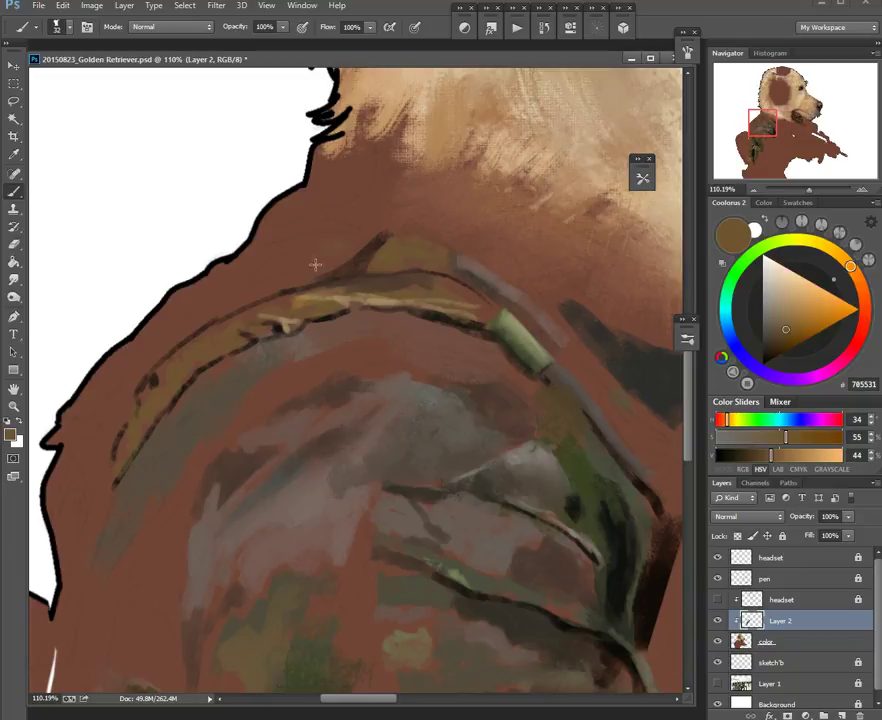
right_click(360, 285, "alt+shift")
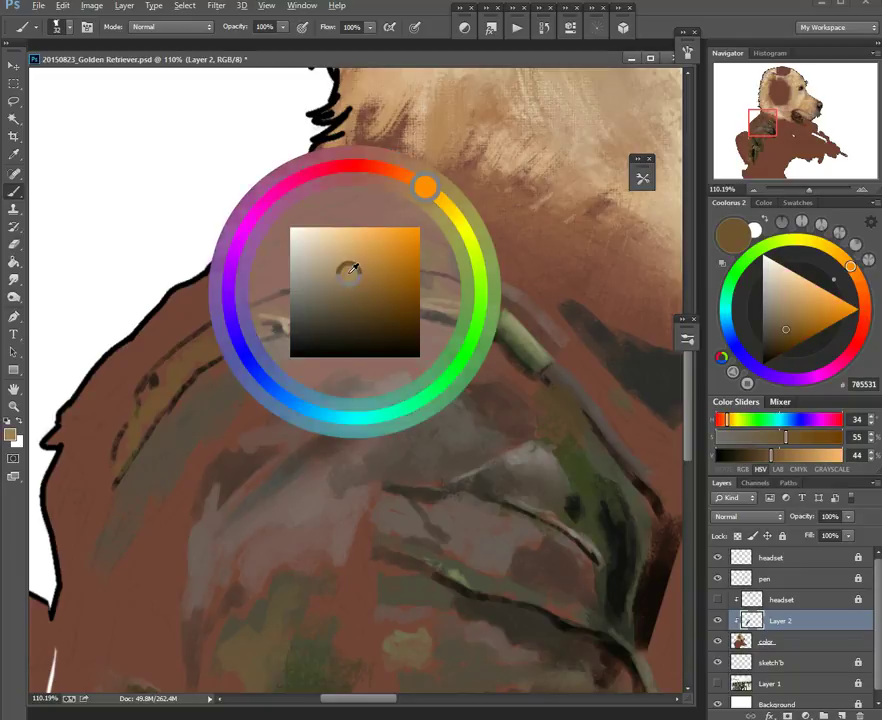
left_click_drag(278, 273, 345, 252)
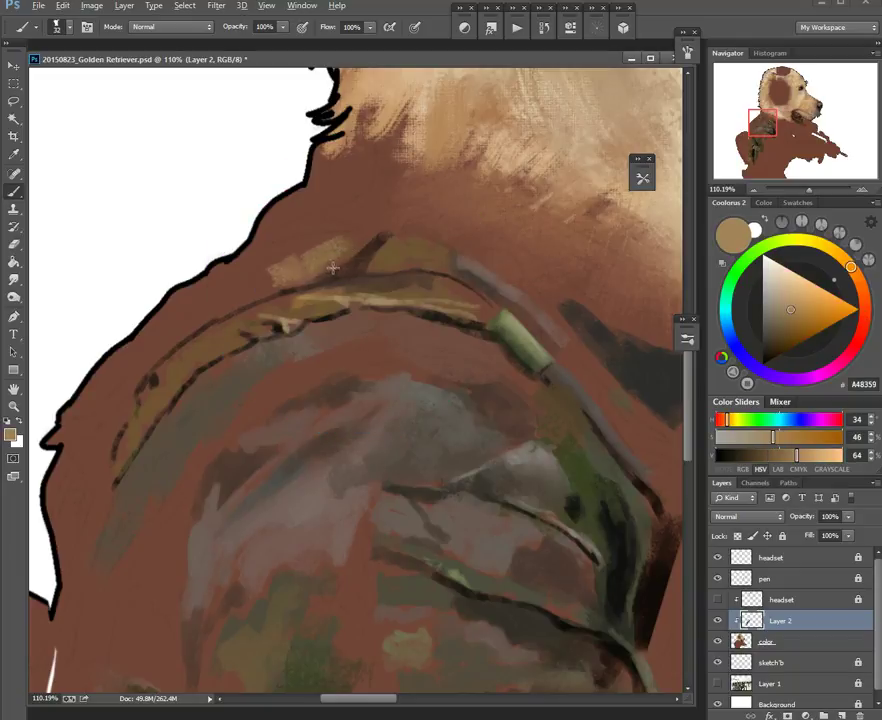
right_click(333, 268, "alt+shift")
left_click_drag(283, 270, 238, 276)
left_click(236, 273, "alt")
left_click(244, 289, "alt")
left_click(302, 280, "alt")
left_click(245, 289, "alt")
mouse_move(240, 283)
left_mouse_down()
mouse_move(210, 272)
mouse_move(200, 304)
mouse_move(179, 311)
mouse_move(180, 299)
mouse_move(170, 317)
mouse_move(200, 309)
mouse_move(177, 310)
mouse_move(160, 324)
mouse_move(143, 340)
mouse_move(150, 350)
mouse_move(110, 368)
mouse_move(79, 412)
left_mouse_up()
left_click_drag(120, 374, 107, 403)
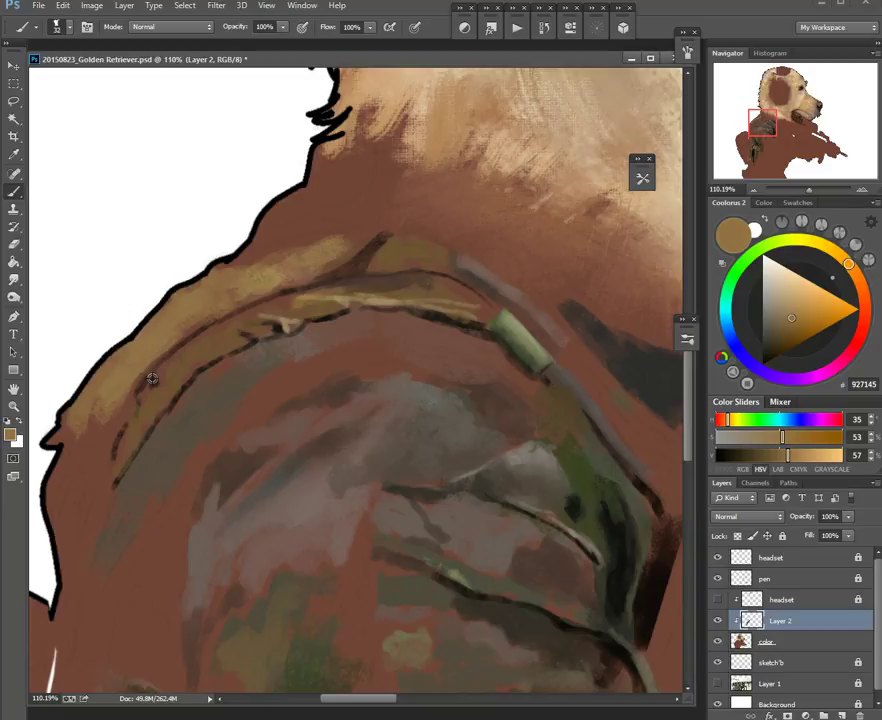
Step: Darken the crease between the shoulder area and the band with sampled 2B1E1C and 3C2922, and sample brown 6C4B34 near its lower end
left_click(152, 363, "alt")
left_click(154, 372, "alt")
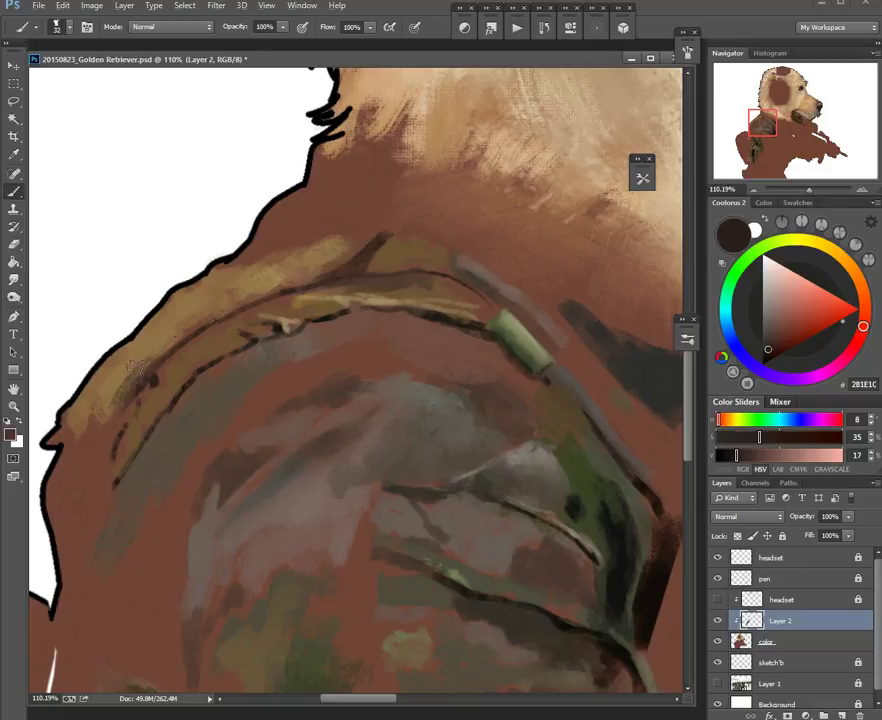
left_click(156, 360, "alt")
left_click(228, 300, "alt")
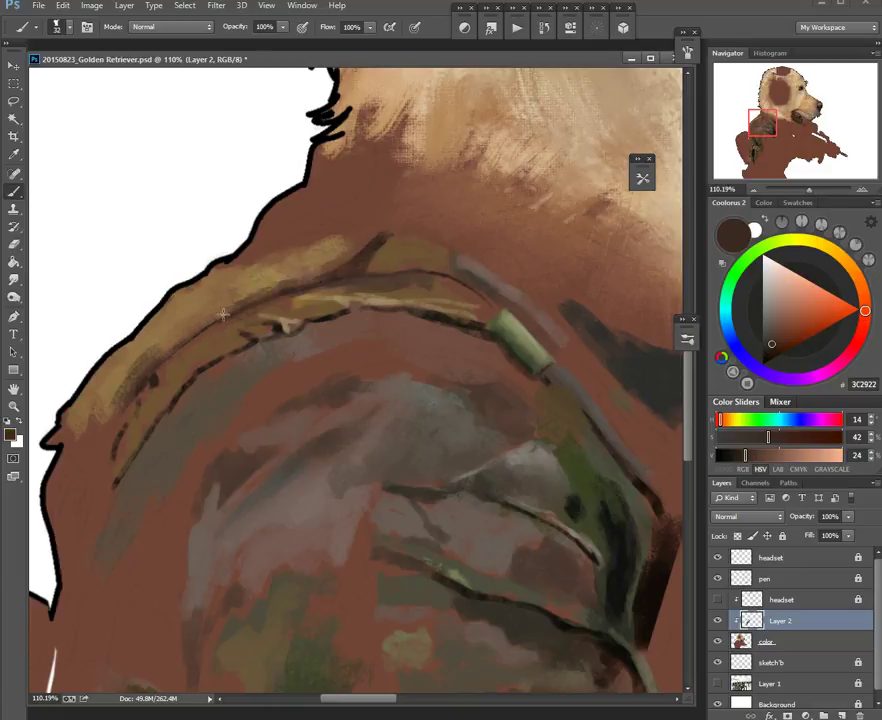
left_click(106, 424, "alt")
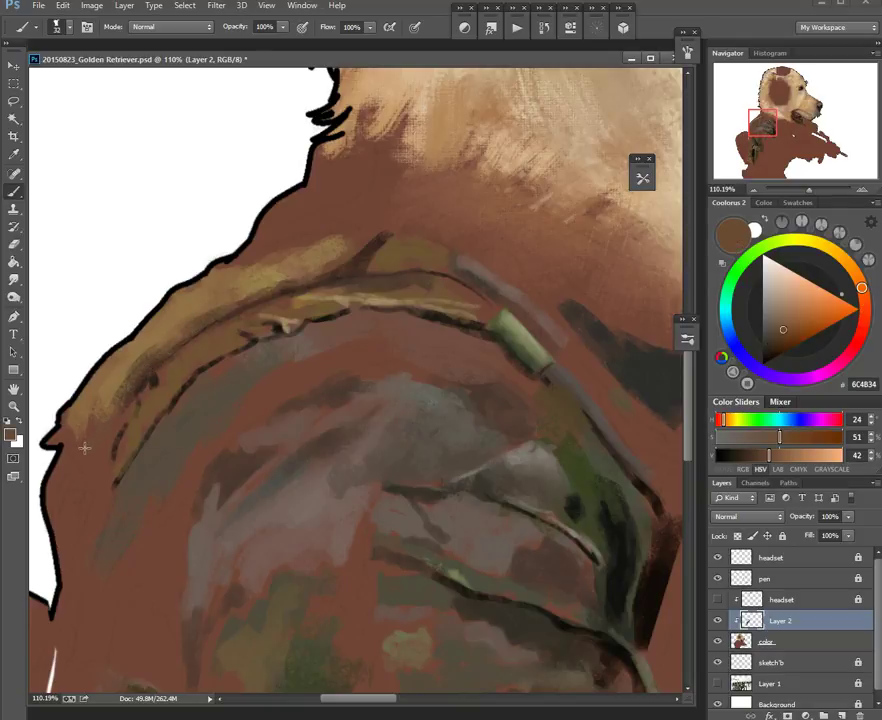
Step: Paint dark 281D1A folds at the shoulder area's lower tip with a 14 px brush and soften them with sampled 744A34
left_click(152, 380, "alt")
right_click(109, 418, "alt")
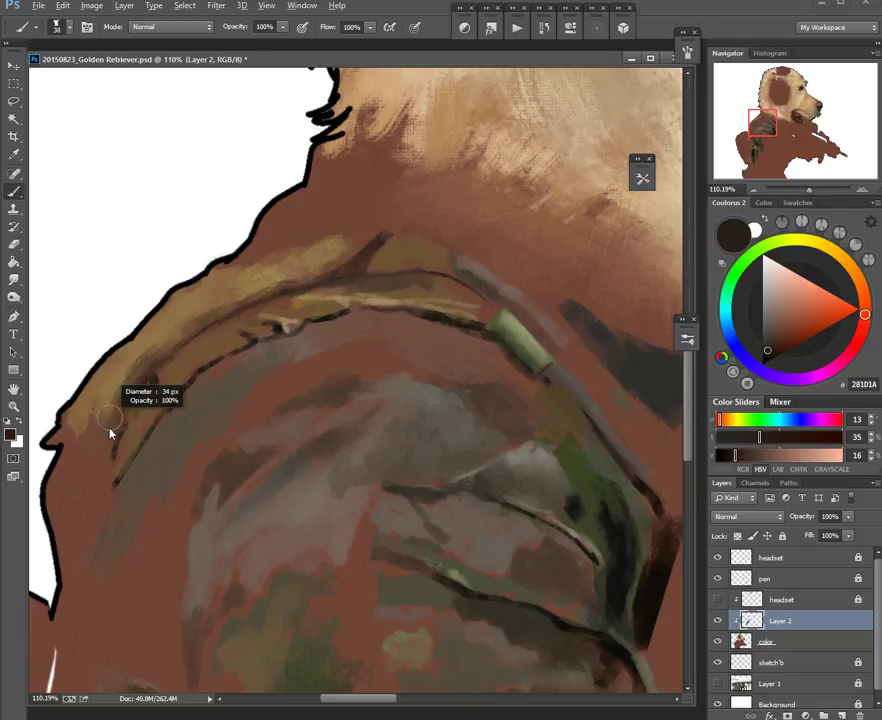
left_click_drag(145, 394, 198, 330)
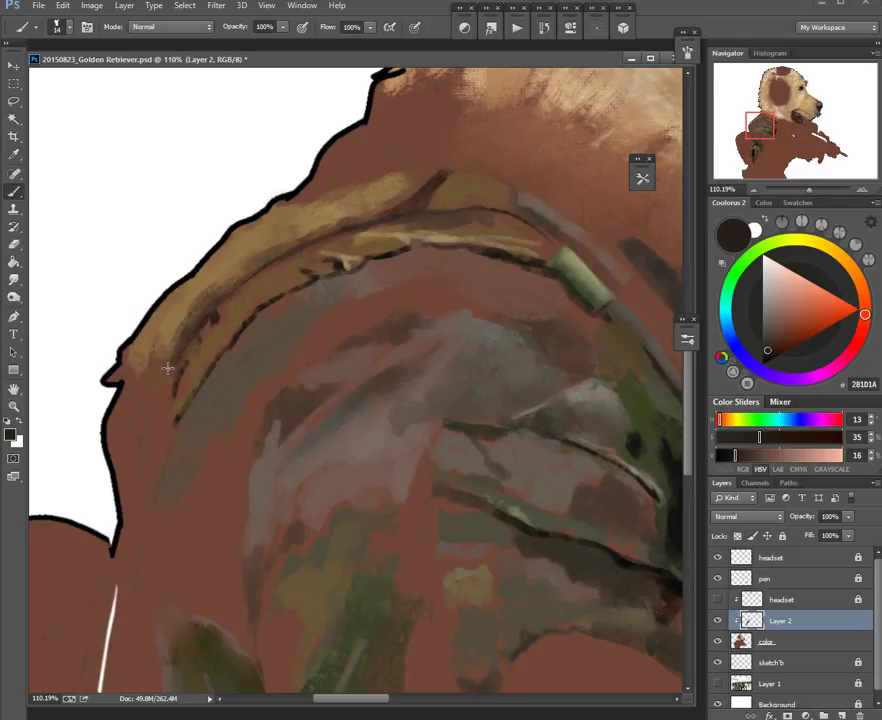
mouse_move(145, 376)
left_mouse_down()
mouse_move(123, 386)
mouse_move(137, 378)
mouse_move(161, 403)
mouse_move(142, 411)
mouse_move(141, 399)
left_mouse_up()
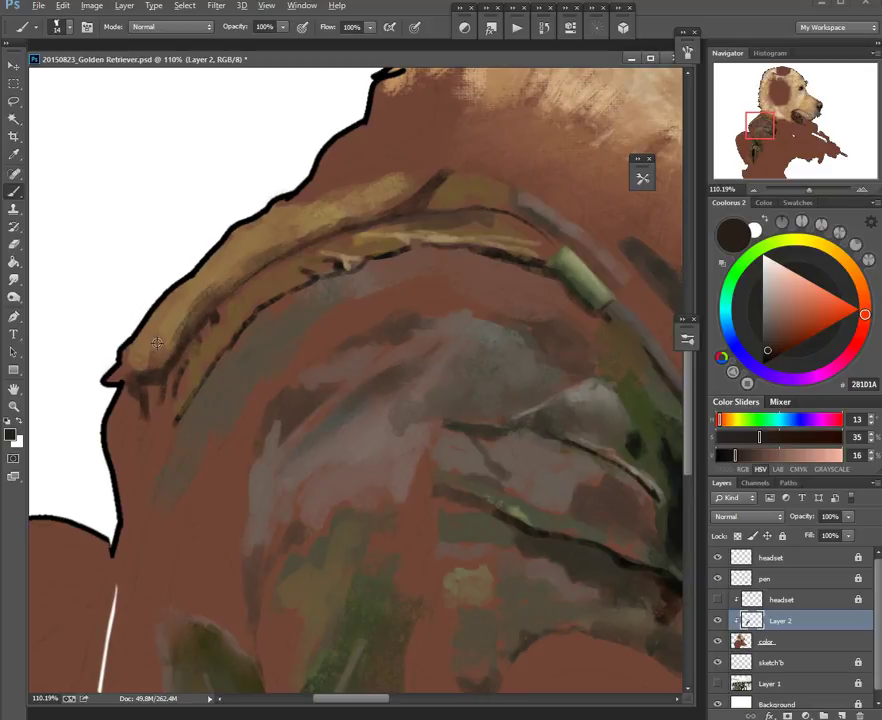
left_click(155, 410, "alt")
left_click(191, 400, "alt")
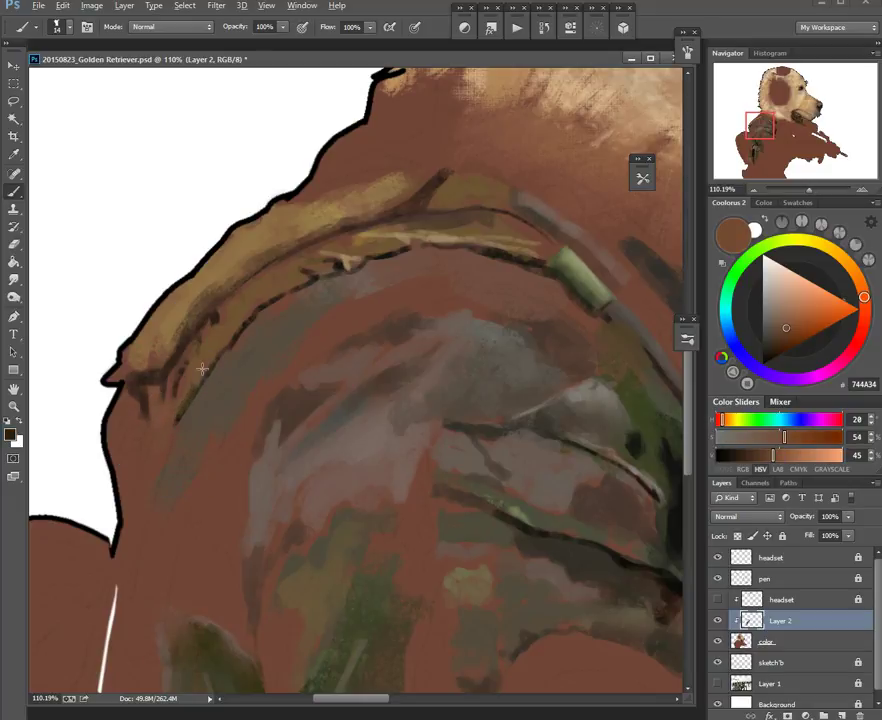
Step: Extend the band's dark inner edge down toward the notch in the back's outline using sampled 30221D
left_click(208, 373, "alt")
left_click_drag(240, 355, 283, 283)
left_click(224, 356, "alt")
left_click_drag(205, 396, 197, 361)
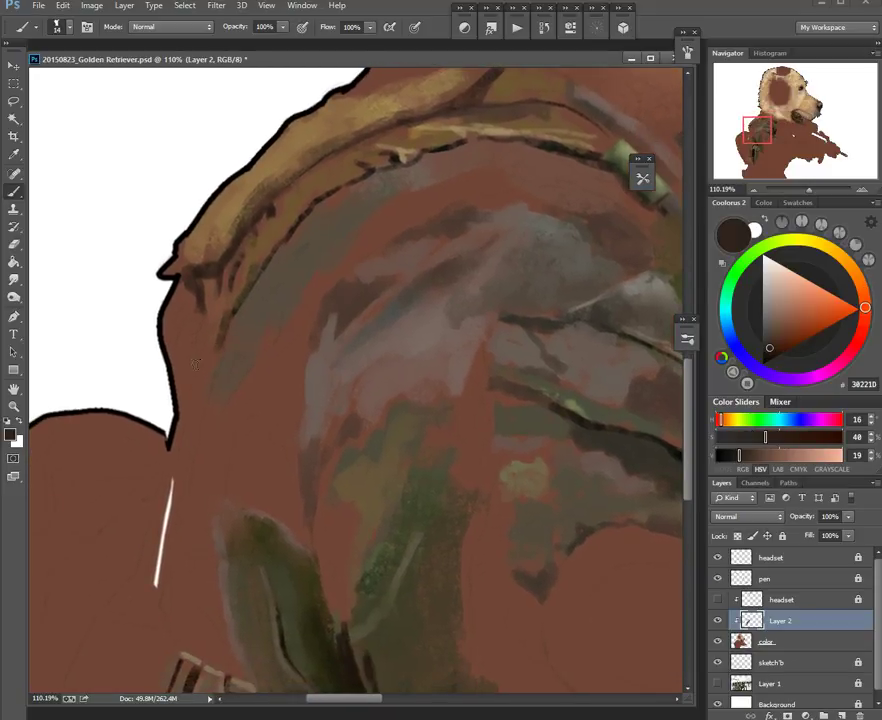
left_click_drag(211, 403, 262, 327)
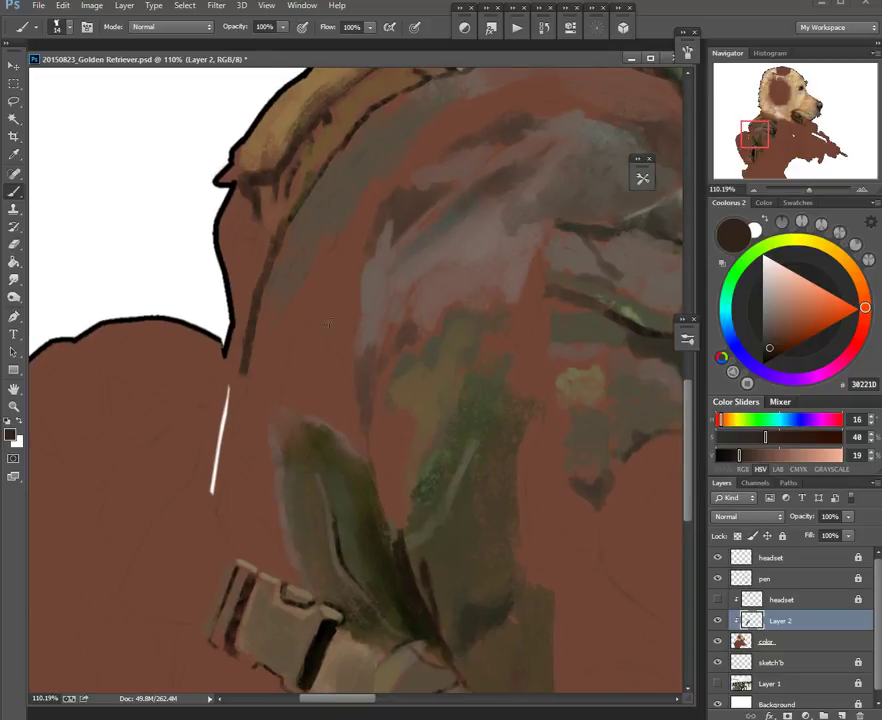
Step: Paint a near-black 080605 shadow down from the outline's notch and around the white sliver, enlarging the brush to 25 px
mouse_move(289, 387)
left_mouse_down()
mouse_move(288, 409)
mouse_move(278, 387)
mouse_move(241, 397)
left_mouse_up()
mouse_move(267, 367)
left_mouse_down()
mouse_move(285, 329)
mouse_move(258, 364)
mouse_move(245, 416)
left_mouse_up()
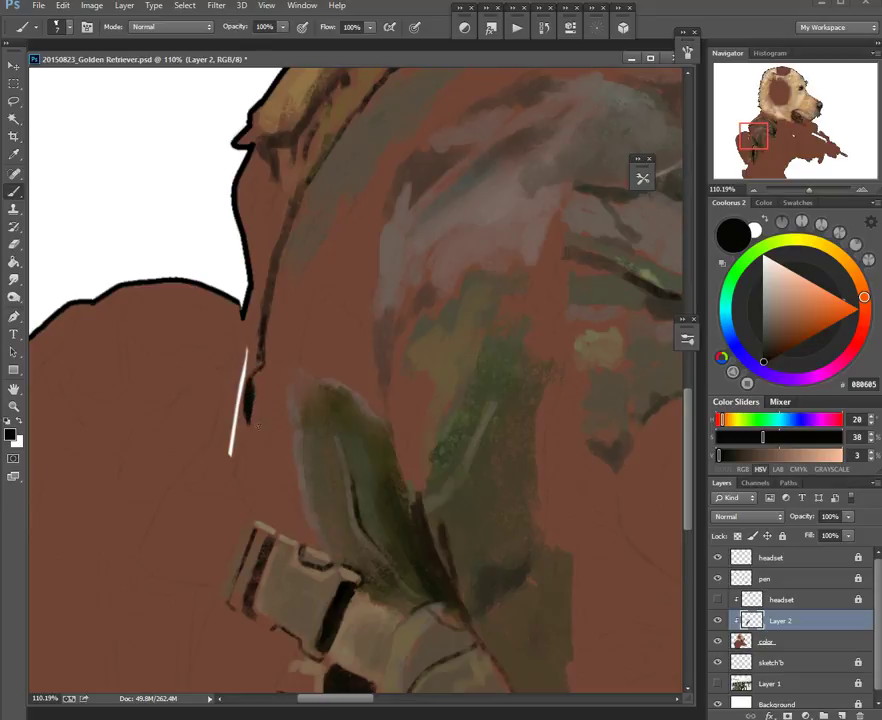
left_click_drag(246, 398, 236, 469)
mouse_move(260, 337)
left_mouse_down()
mouse_move(301, 315)
mouse_move(289, 325)
left_mouse_up()
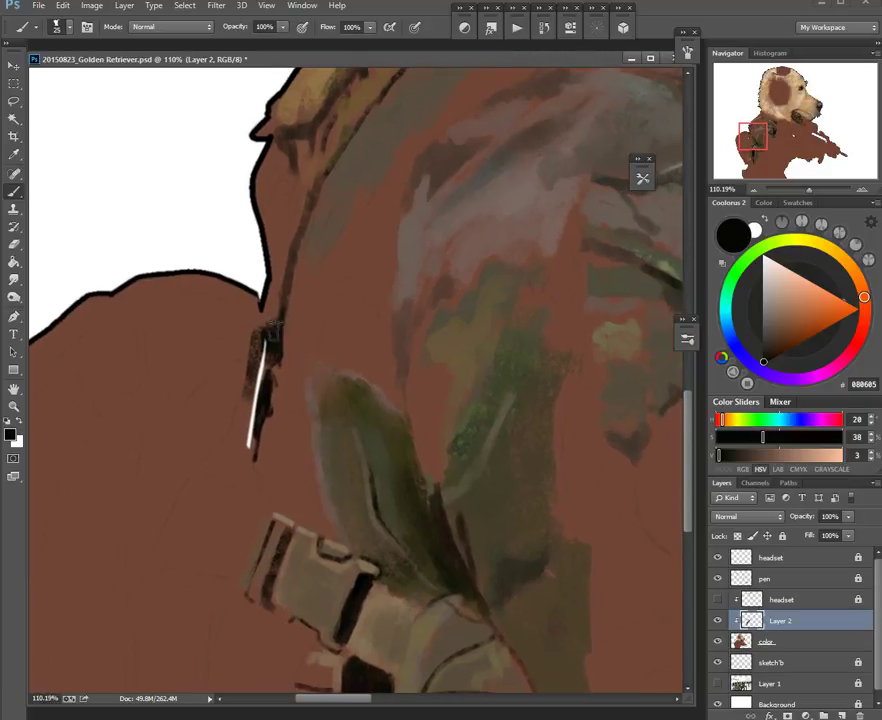
scroll(305, 326, "down", 5)
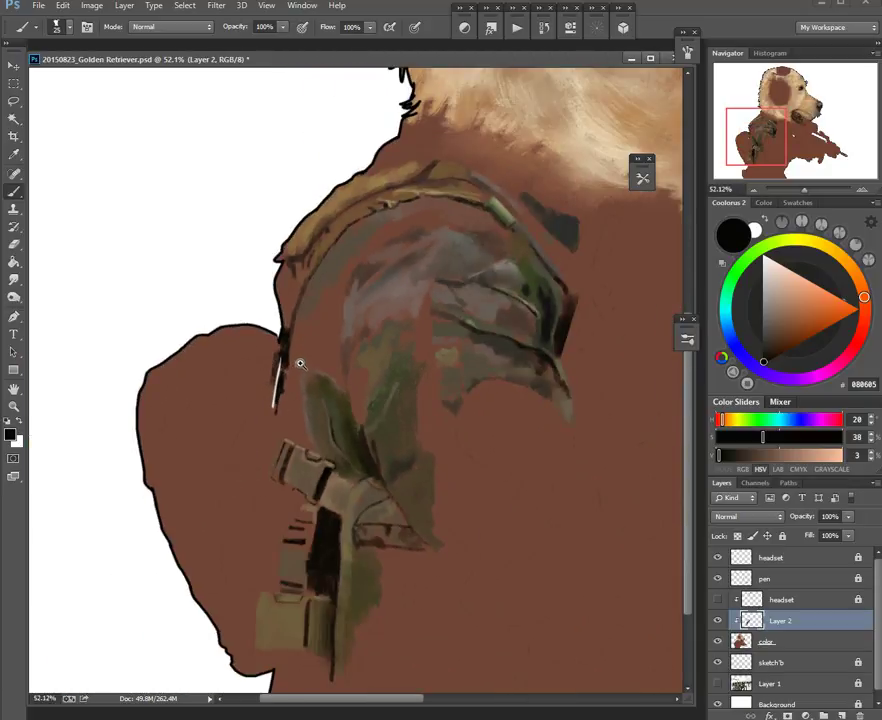
scroll(284, 362, "up", 4)
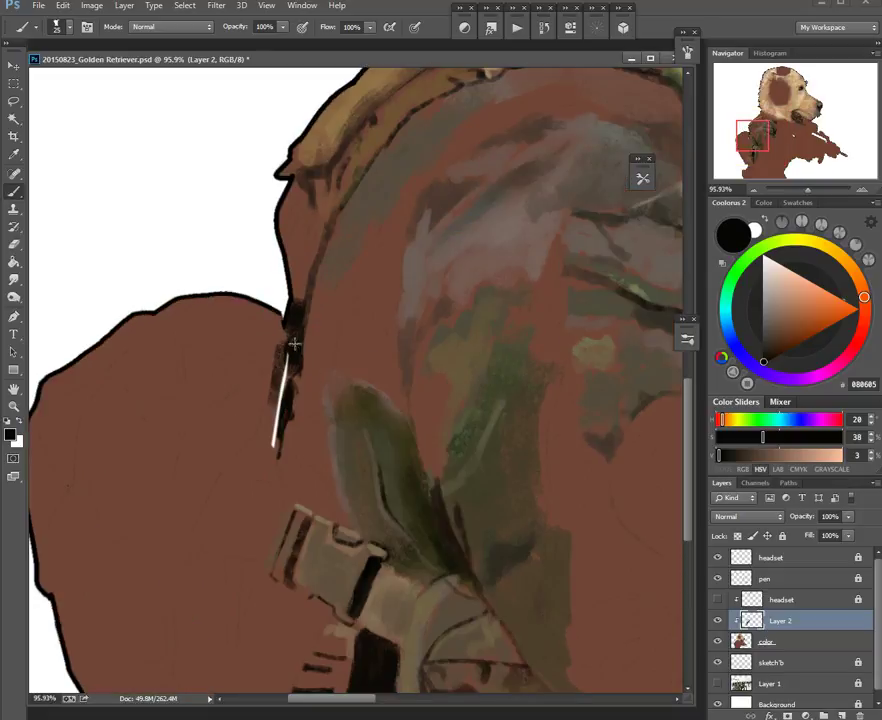
Step: Cover the white sliver on the color layer with sampled base brown 744337 and return to Layer 2
left_click(772, 643)
left_click(299, 441, "alt")
mouse_move(288, 362)
left_mouse_down()
mouse_move(268, 467)
mouse_move(285, 354)
mouse_move(271, 447)
left_mouse_up()
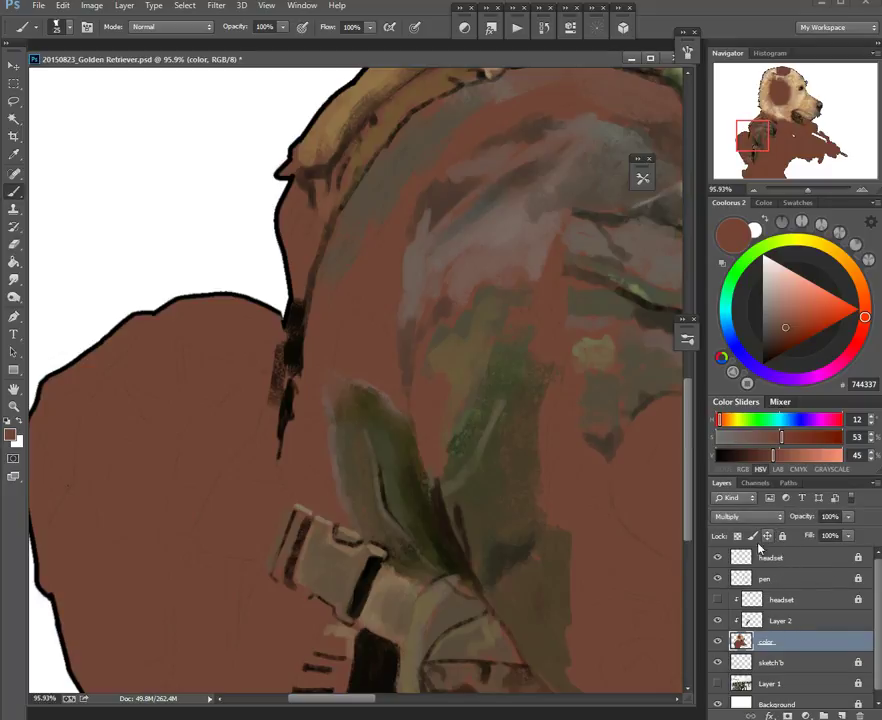
left_click(766, 619)
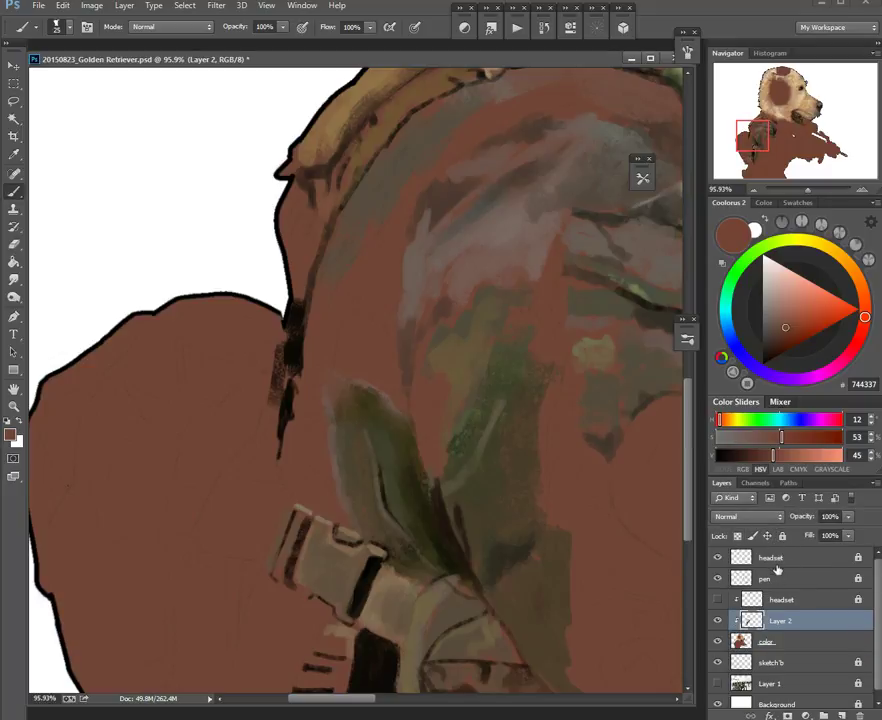
Step: Widen the shadow below the notch with sampled near-black 0D0907
left_click(286, 408, "alt")
mouse_move(301, 398)
left_mouse_down()
mouse_move(321, 345)
mouse_move(277, 375)
mouse_move(293, 378)
mouse_move(278, 395)
mouse_move(288, 426)
left_mouse_up()
left_click_drag(350, 388, 350, 373)
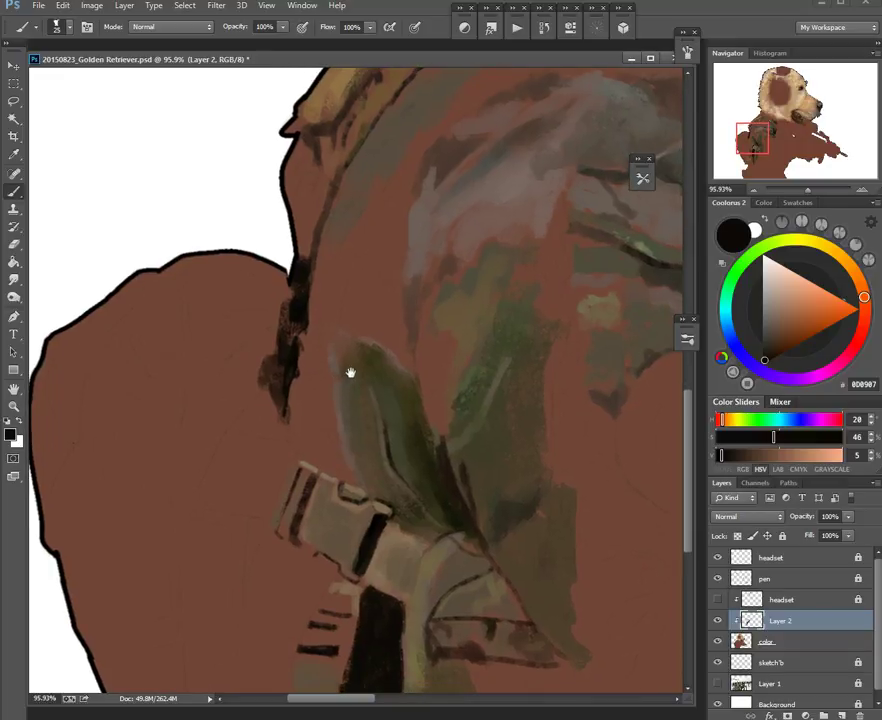
Step: Paint a dark fold beneath the shoulder area's lower tip with a 19 px brush, using sampled 3B2821 and 352520
left_click_drag(339, 165, 291, 338)
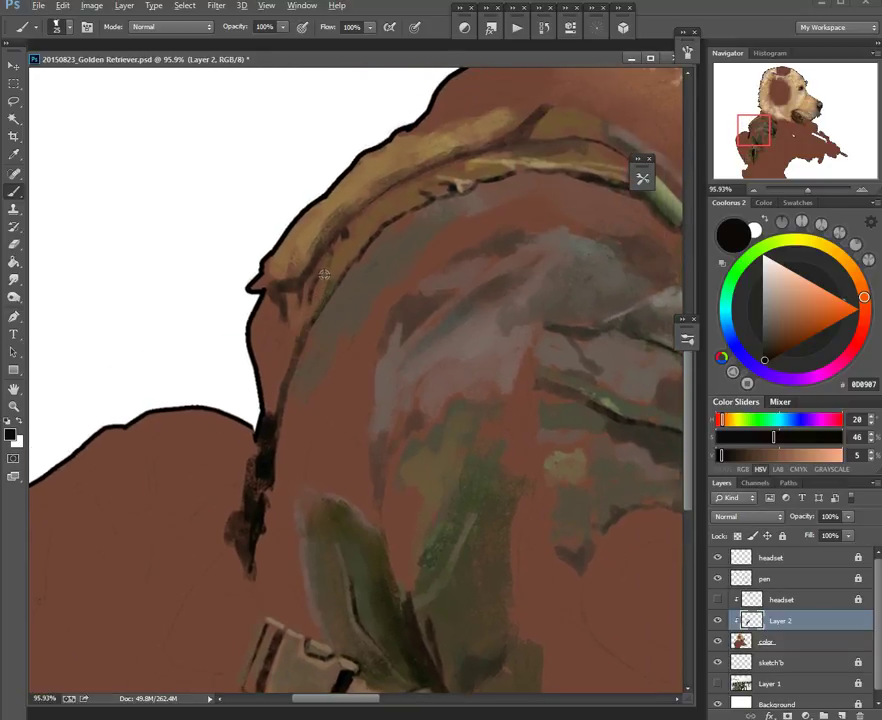
left_click(287, 315, "alt")
left_click(270, 417, "alt")
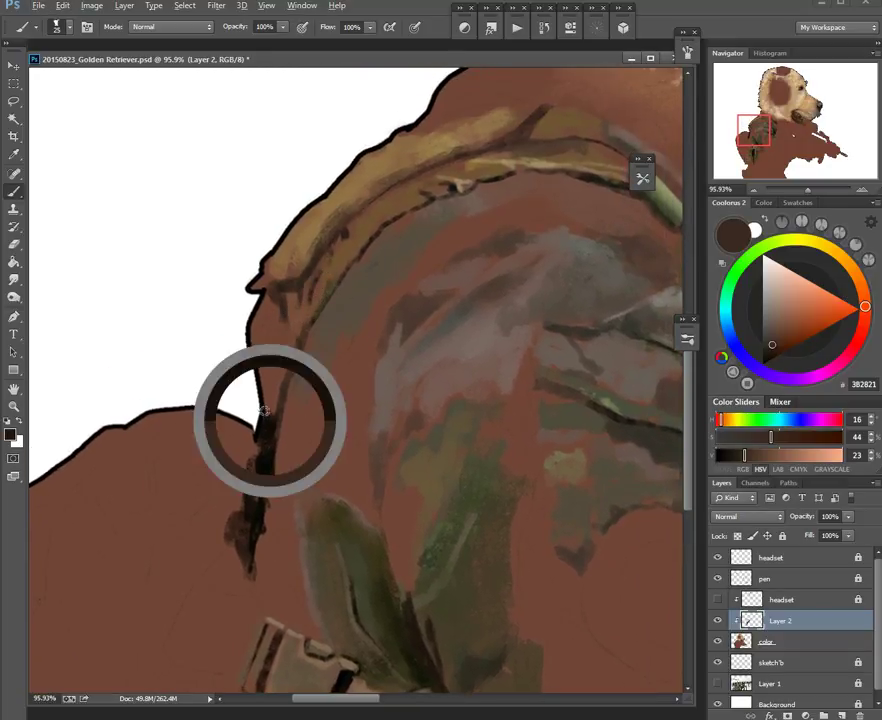
right_click(258, 348, "alt")
left_click_drag(276, 299, 268, 345)
left_click(288, 292, "alt")
left_click_drag(266, 310, 262, 340)
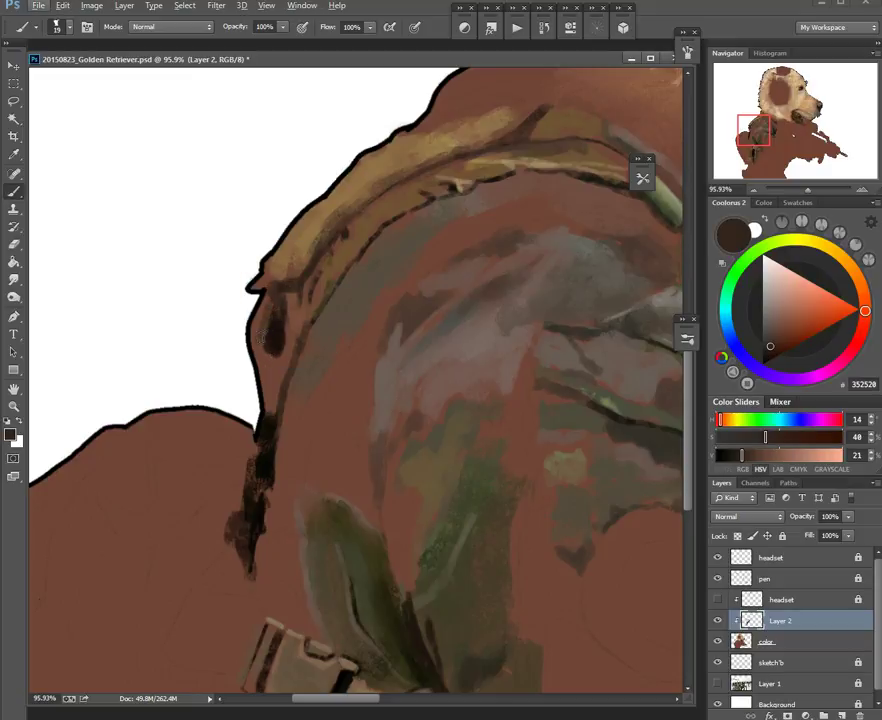
Step: Pick pale beige B7AC9D and brush highlights onto the shoulder area along the back's outline
left_click(216, 154, "alt")
left_click(772, 292)
left_click_drag(360, 237, 319, 332)
mouse_move(371, 254)
left_mouse_down()
mouse_move(337, 280)
mouse_move(334, 265)
mouse_move(350, 262)
mouse_move(321, 268)
mouse_move(319, 297)
mouse_move(308, 291)
mouse_move(335, 265)
mouse_move(235, 367)
left_mouse_up()
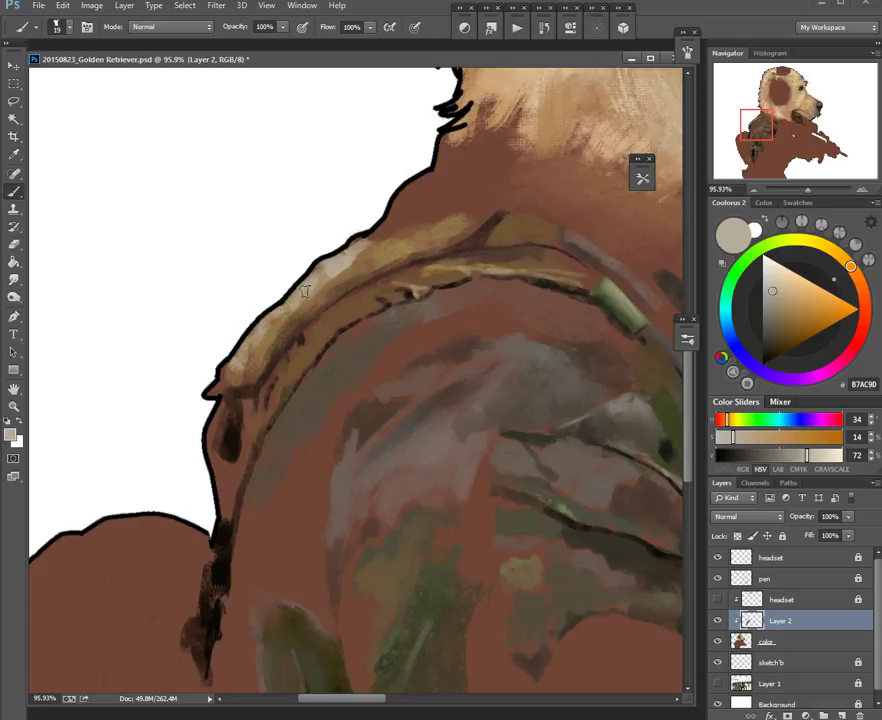
Step: Add fine pale highlights along the shoulder area's lower edge with an 8 px brush, sampling A7988A
right_click(303, 299, "alt")
left_click_drag(318, 280, 342, 252)
left_click(337, 289, "alt")
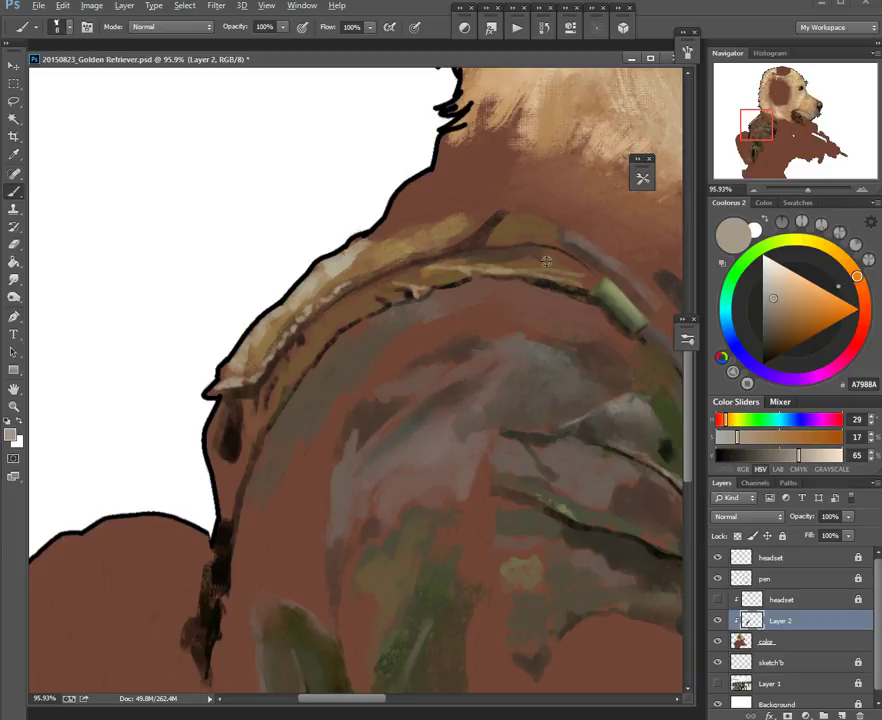
Step: Dab sampled green 4B5034 and brown 745F3E onto the shoulder area and lighten its upper stretch with B5A998 and B2A390
left_click(604, 295, "alt")
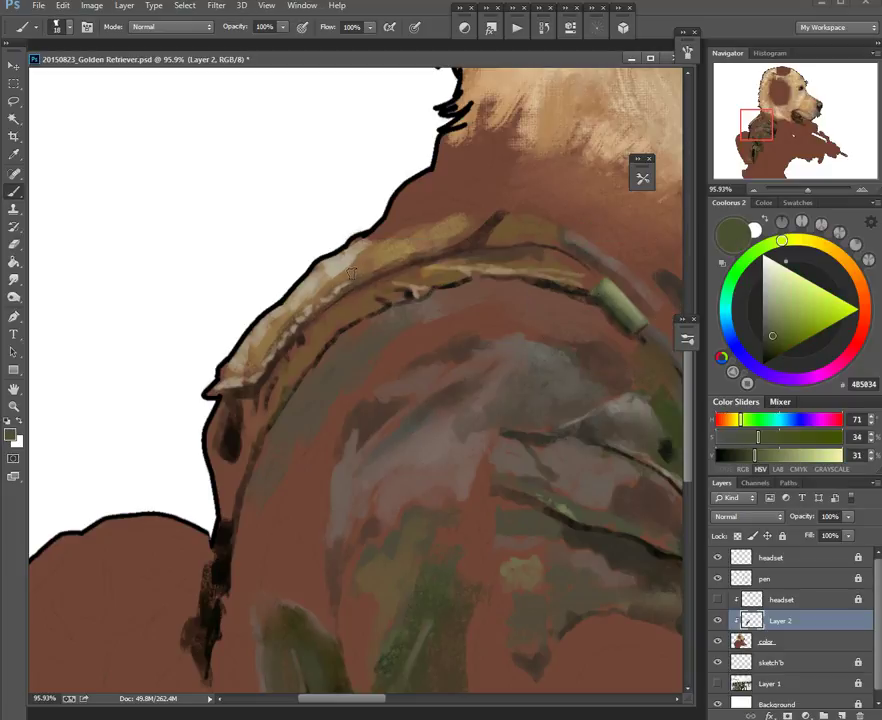
left_click(366, 262, "alt")
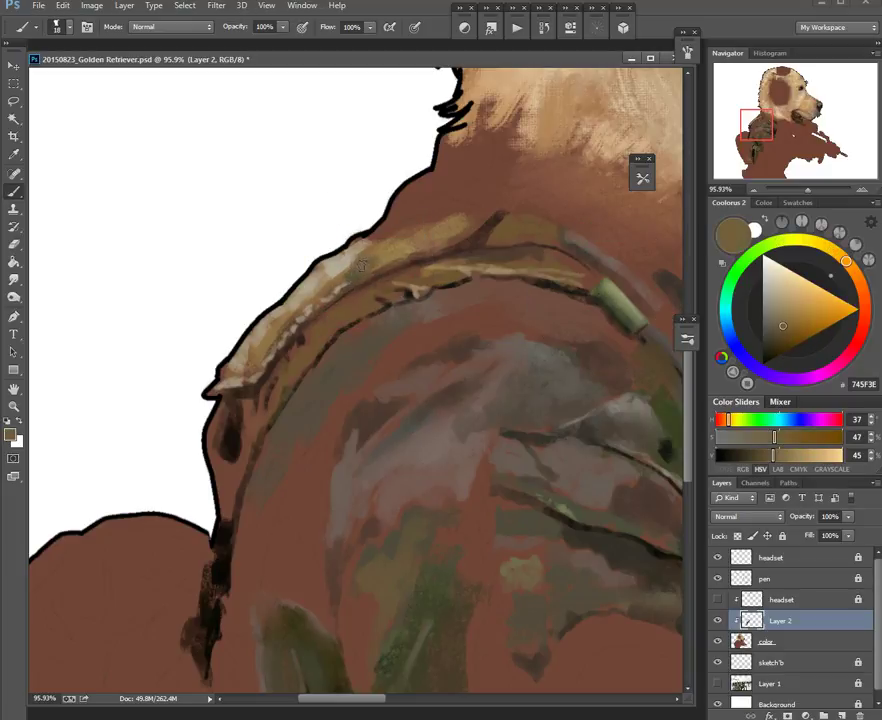
left_click(397, 243, "alt")
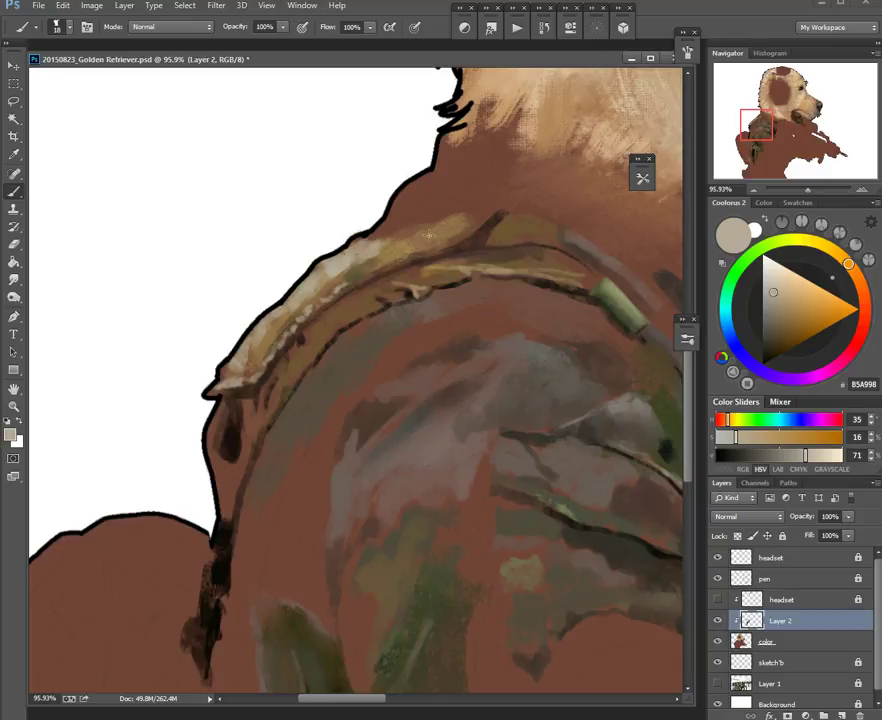
left_click(345, 240, "alt")
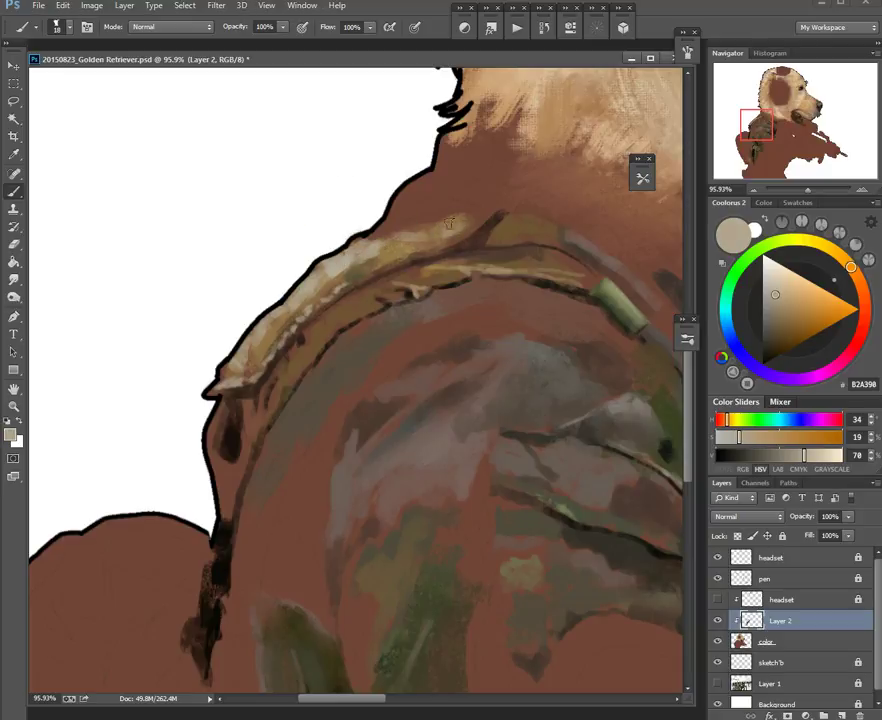
Step: Extend the pale highlight to the diagonal's tip with a 14 px brush and blend it with sampled 927346, 947E68 and A99985
right_click(473, 228, "alt")
left_click_drag(487, 213, 461, 229)
left_click(450, 223, "alt")
left_click(475, 224, "alt")
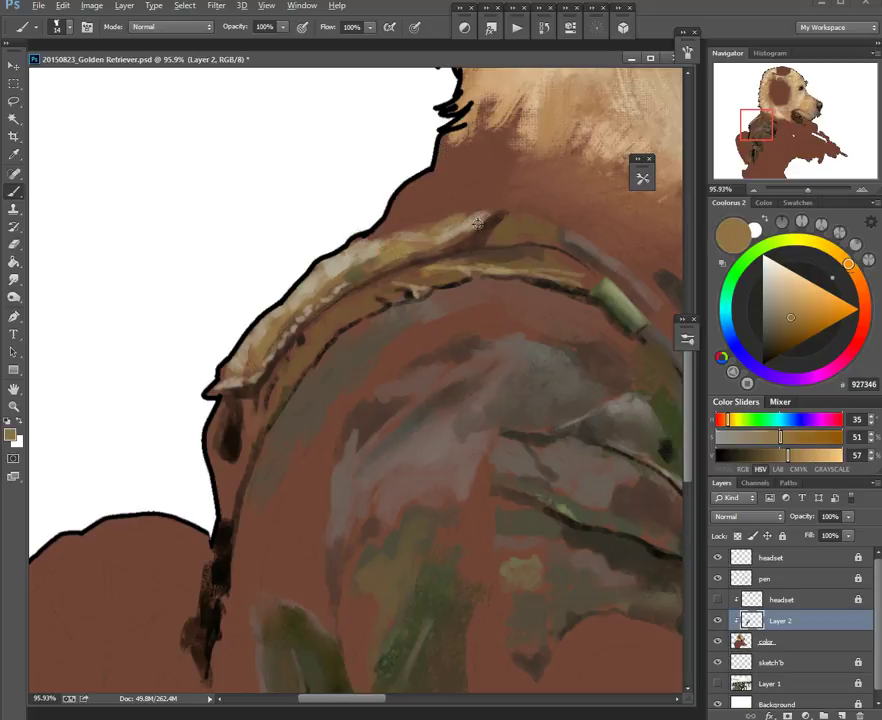
left_click_drag(435, 228, 390, 233)
left_click(371, 248, "alt")
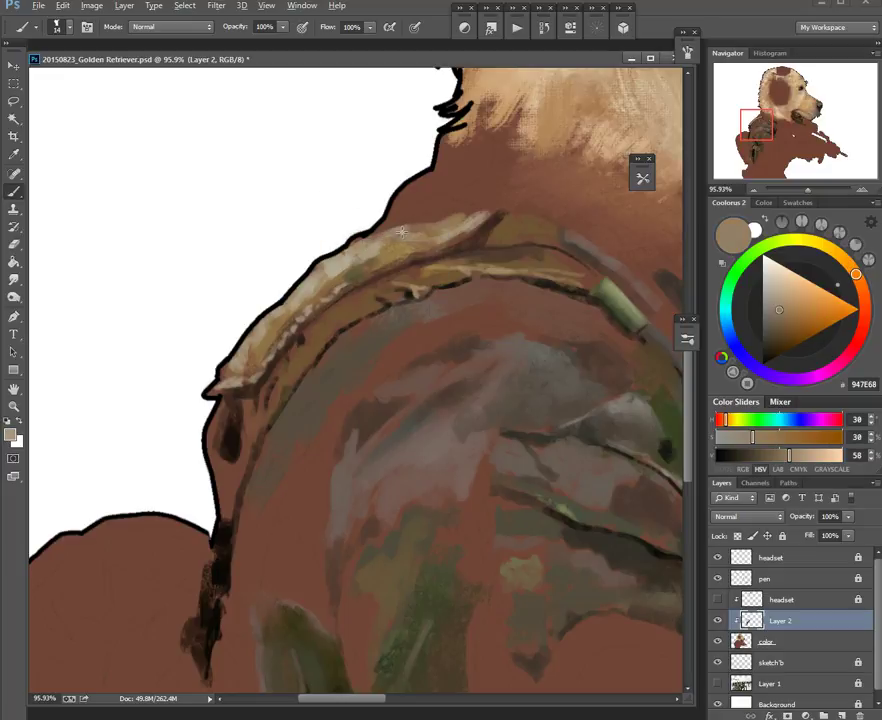
left_click(419, 234, "alt")
Step: Sample dark brown 59342C and detail a short crease across the pale shoulder strip, using an 8 px brush and pale AEA08D
left_click(467, 236, "alt")
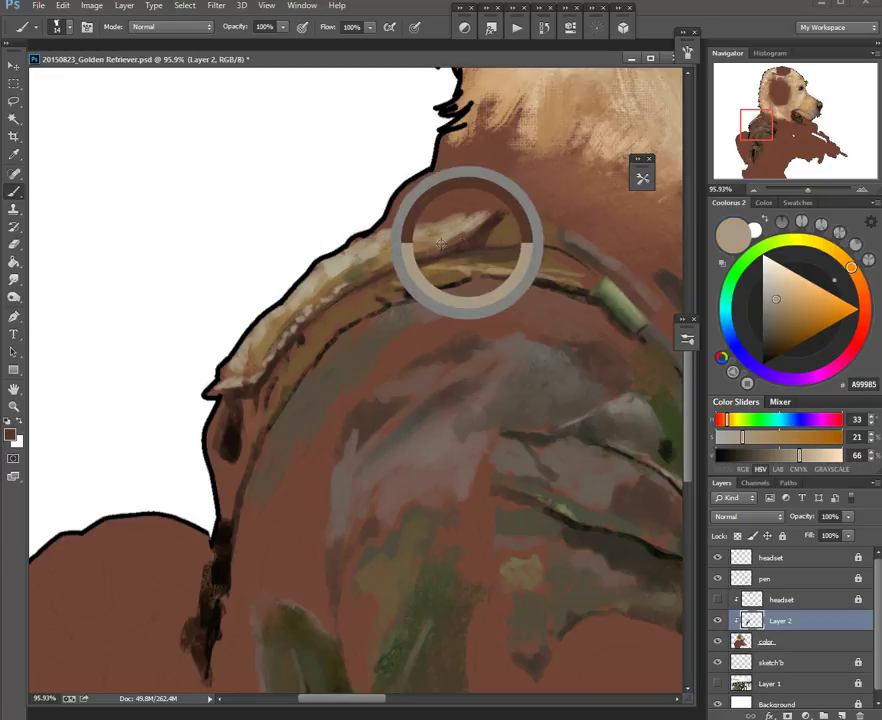
scroll(400, 240, "up", 1)
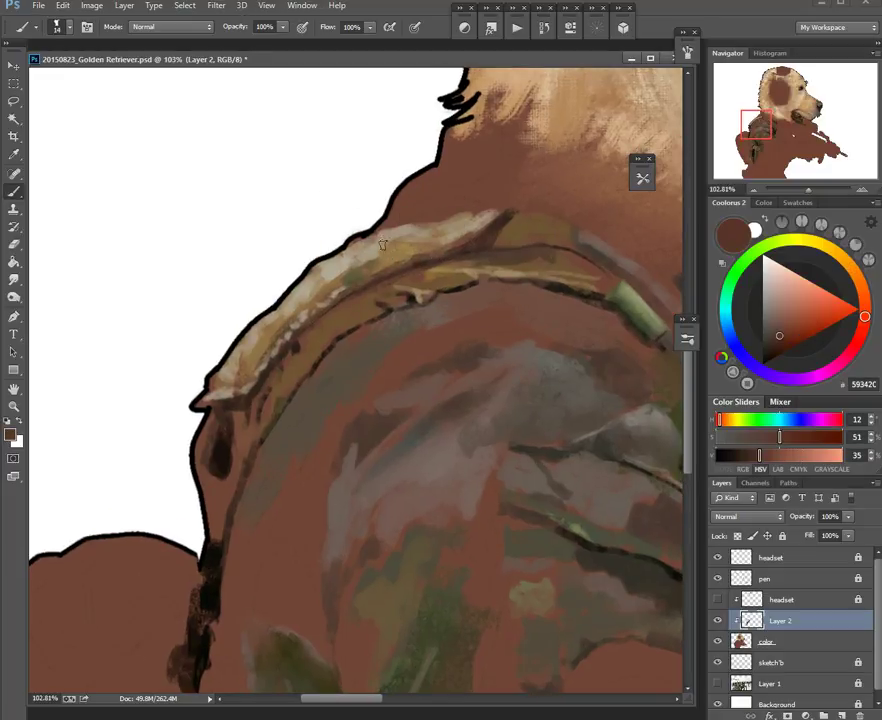
left_click_drag(375, 256, 372, 256)
right_click(374, 246, "alt")
left_click_drag(352, 268, 335, 268)
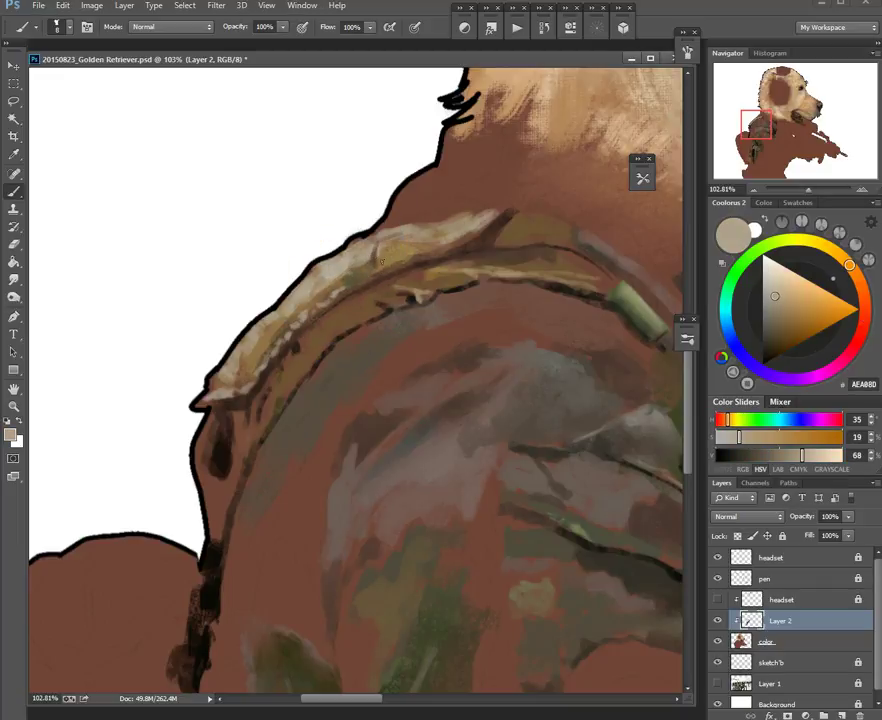
Step: Blend the lower stretch of the pale shoulder strip with sampled tones, enlarge the brush to 27 px and sample olive 63583A
left_click(352, 268, "alt")
left_click(350, 272, "alt")
left_click(335, 279, "alt")
right_click(344, 281, "alt")
mouse_move(300, 302)
left_mouse_down()
mouse_move(238, 374)
mouse_move(256, 345)
left_mouse_up()
left_click(347, 276, "alt")
right_click(318, 289, "alt")
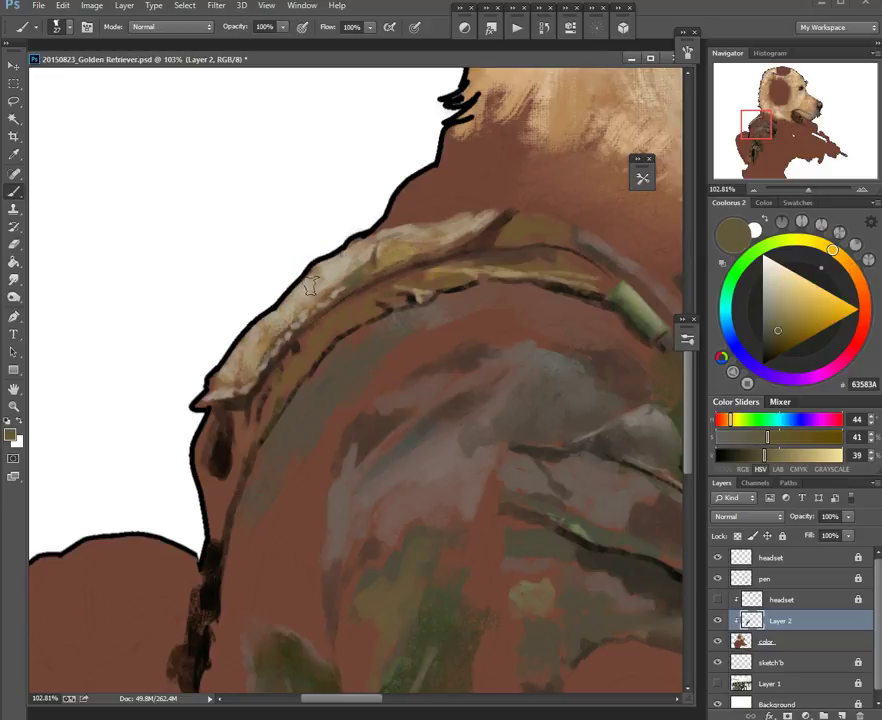
Step: Brighten the upper end of the shoulder strip with sampled B3A392 and AB9A83 and the lighter beige C3B7A7
left_click(391, 254, "alt")
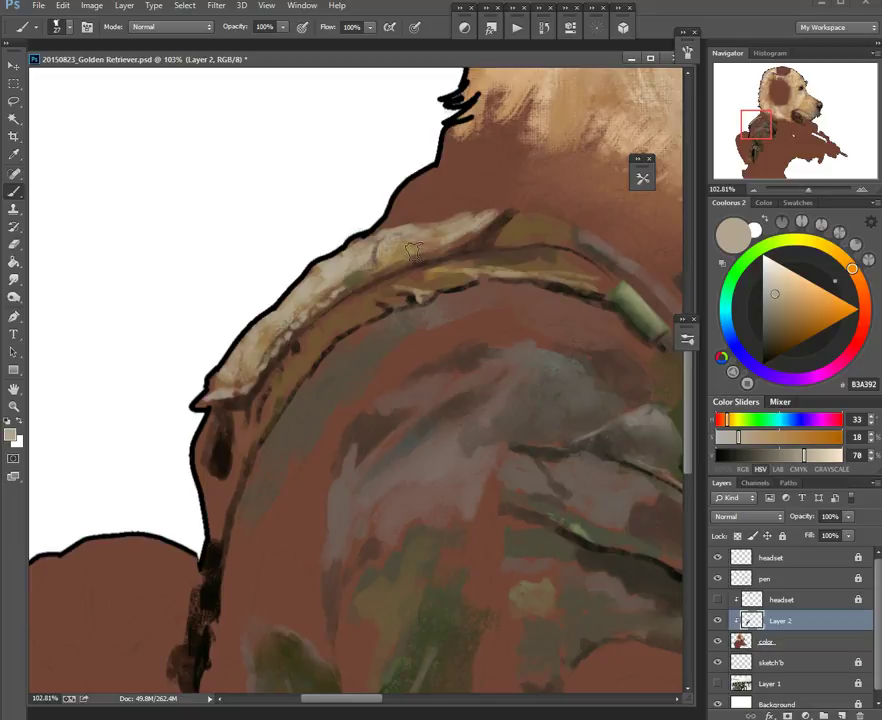
left_click(388, 238, "alt")
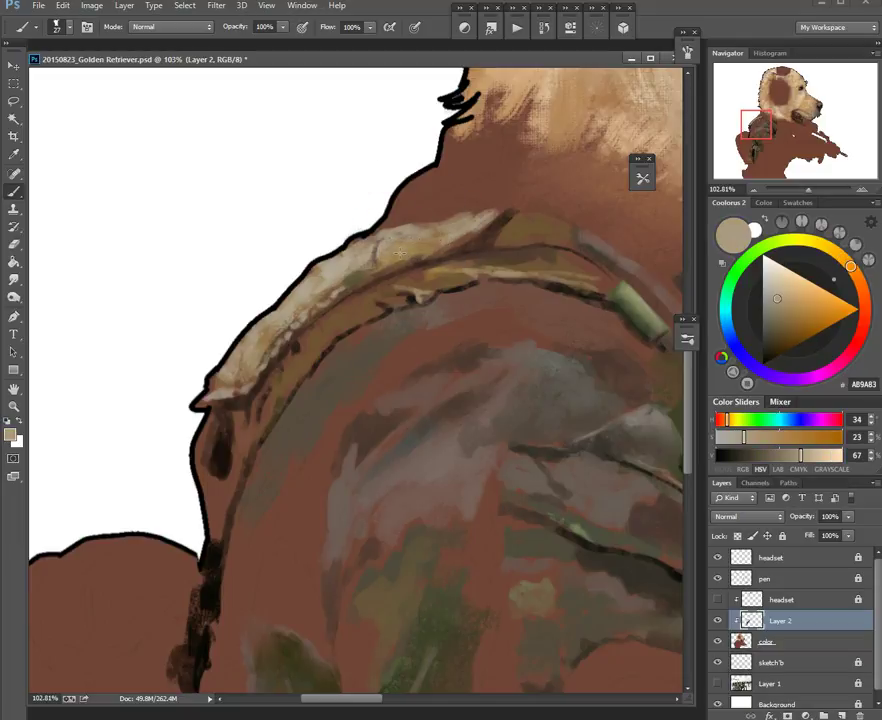
left_click(773, 286)
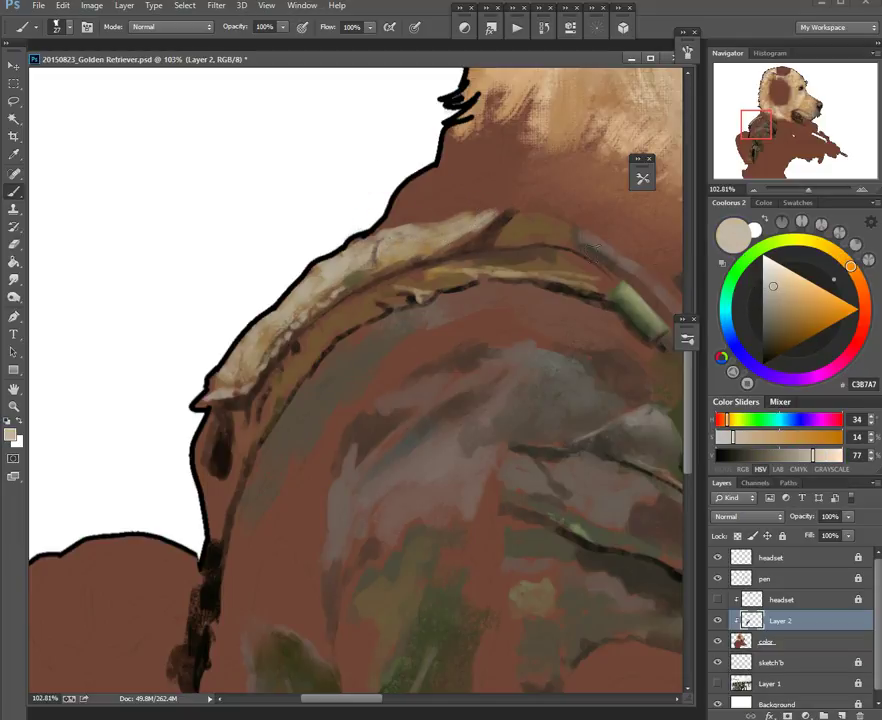
left_click_drag(449, 244, 486, 218)
left_click(433, 232, "alt")
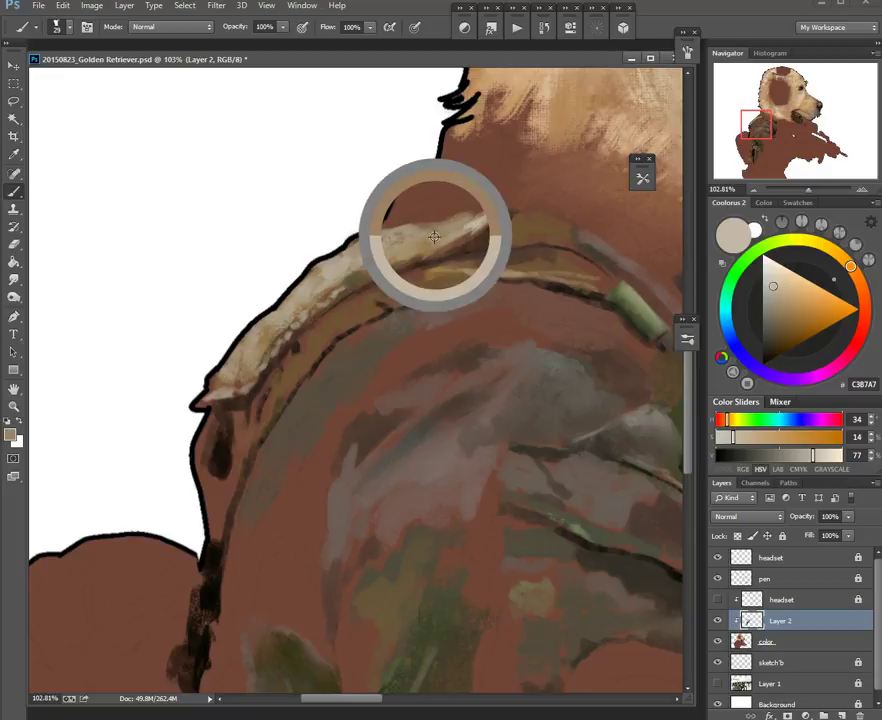
Step: Blend the lower half of the pale shoulder strap with sampled 565035, 9E8E76, 705738 and AF9F90 at 21 px, and save the document
left_click(239, 365, "alt")
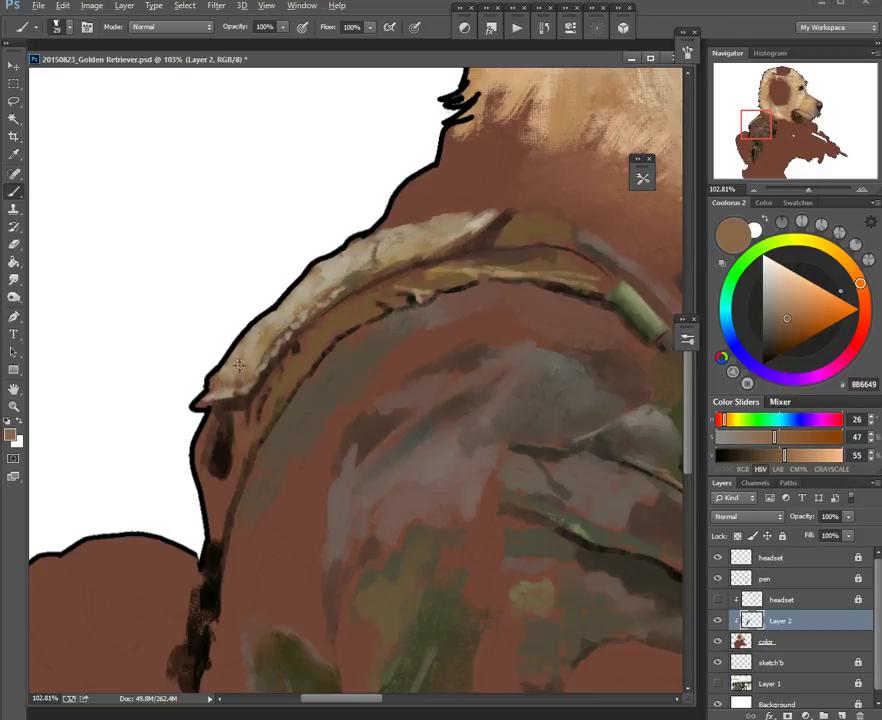
left_click(357, 276, "alt")
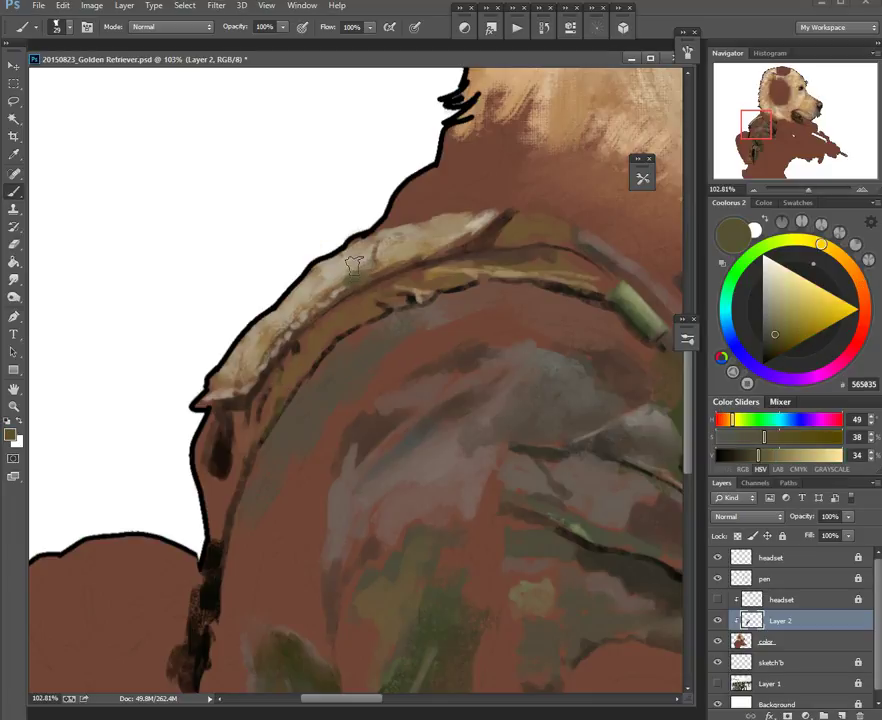
left_click(364, 271, "alt")
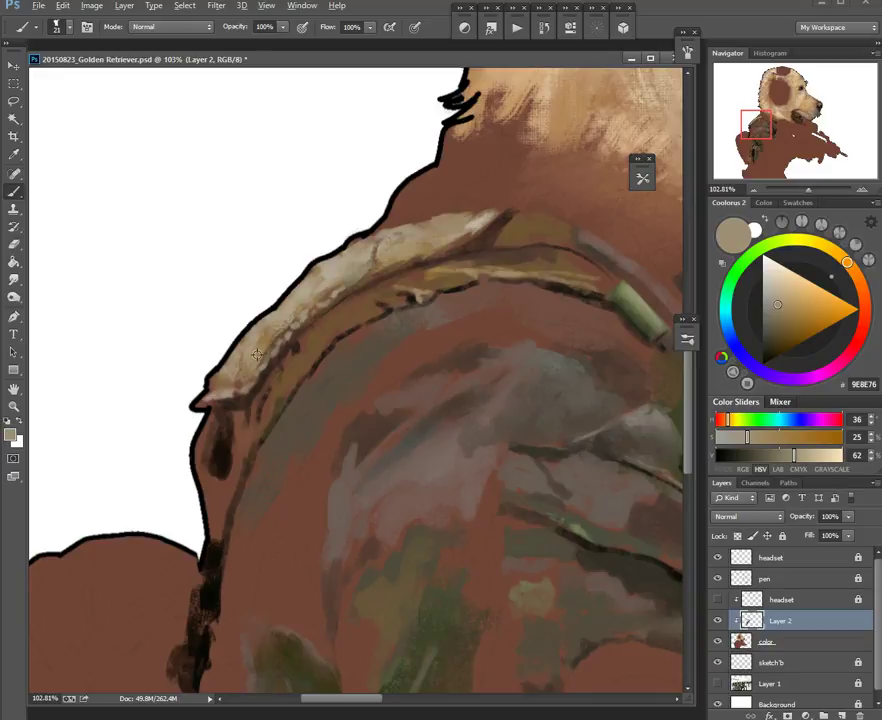
left_click(271, 347, "alt")
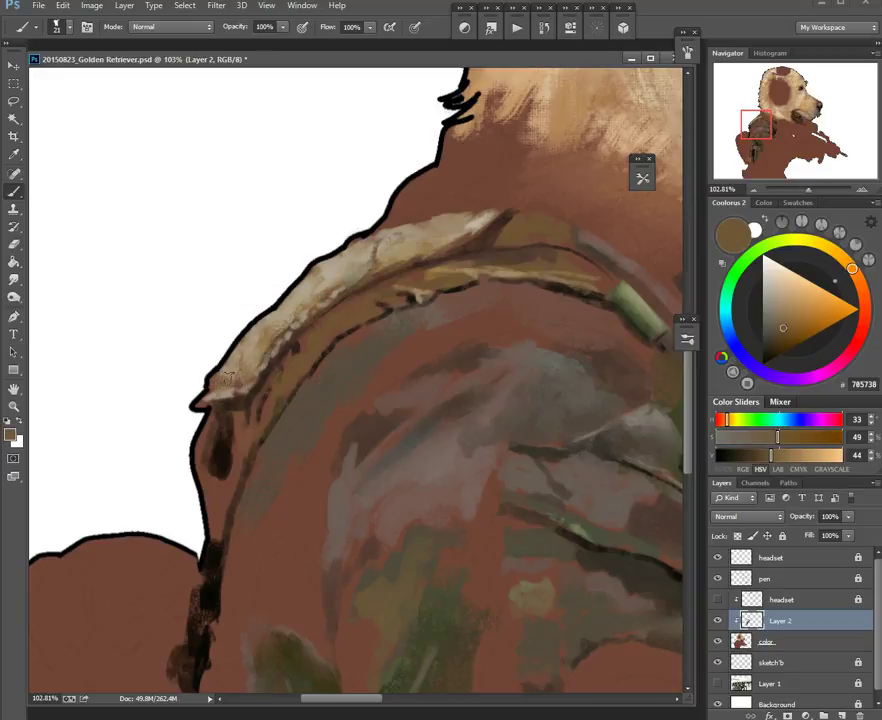
left_click(279, 318, "alt")
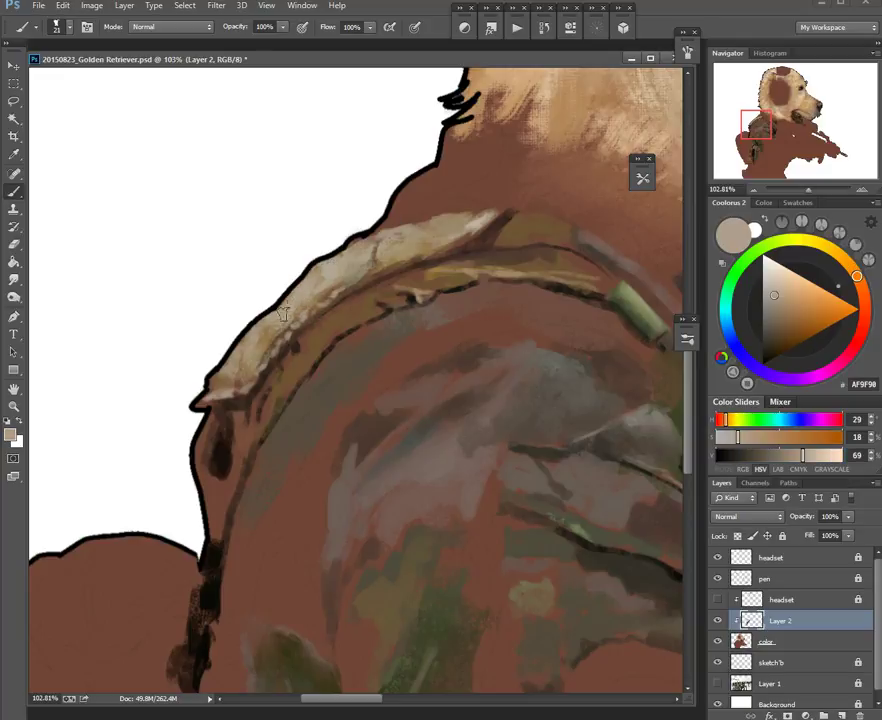
scroll(415, 427, "down", 6)
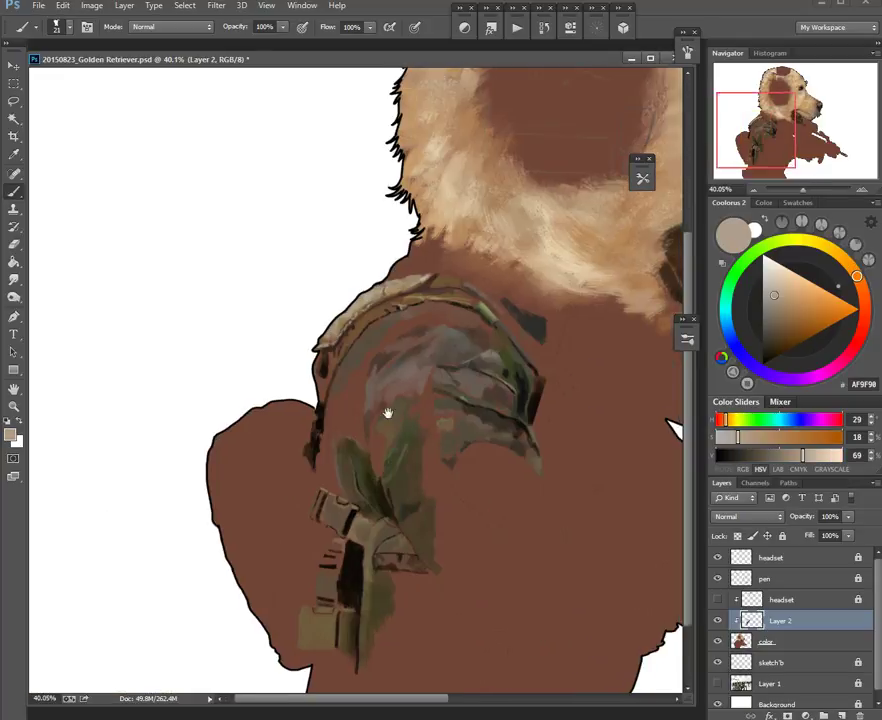
key("ctrl+s")
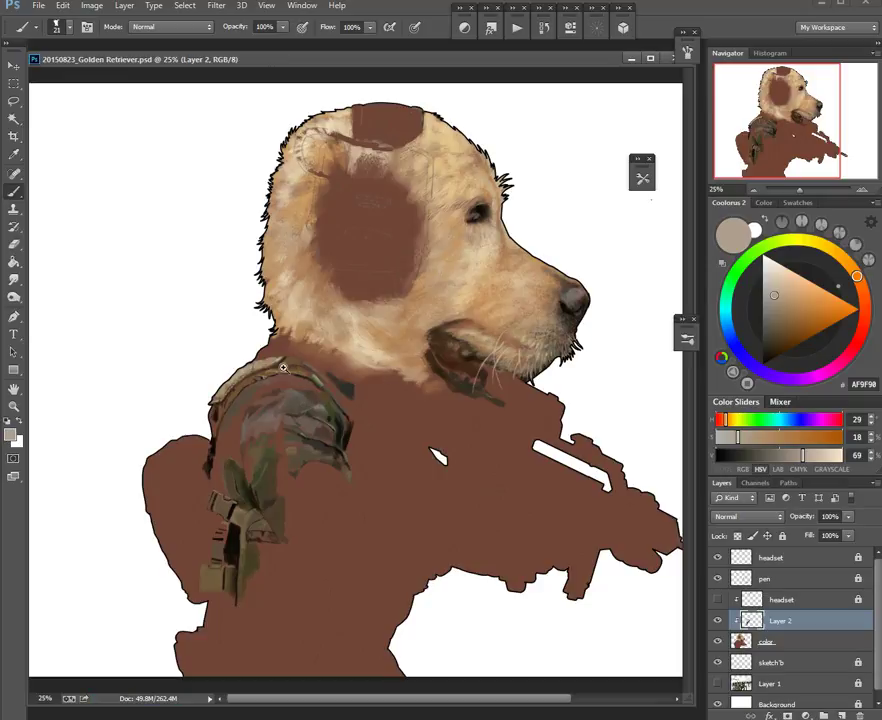
Step: Extend the charcoal patch below the neck fur into a larger triangle with near-black 2C2B2B and a 21 px brush
scroll(284, 369, "up", 5)
left_click(143, 397, "alt")
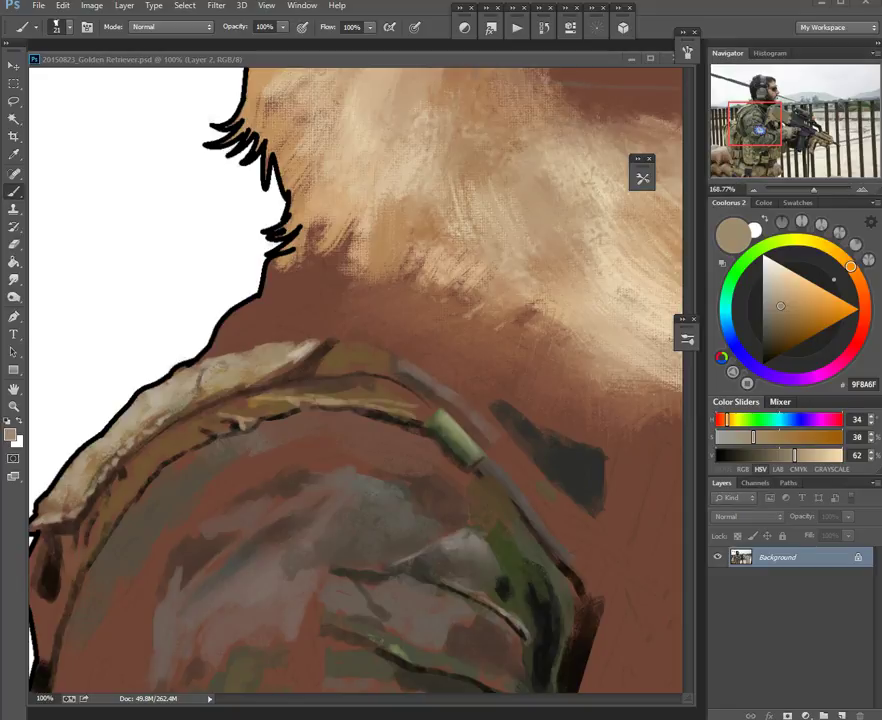
left_click(480, 341)
scroll(520, 347, "down", 4)
mouse_move(511, 388)
left_mouse_down()
mouse_move(408, 344)
mouse_move(449, 362)
mouse_move(449, 374)
mouse_move(452, 363)
mouse_move(471, 360)
mouse_move(458, 378)
mouse_move(491, 372)
mouse_move(444, 324)
mouse_move(447, 313)
mouse_move(398, 280)
left_mouse_up()
left_click(400, 346, "alt")
left_click(428, 366, "alt")
left_click_drag(414, 342, 467, 388)
mouse_move(350, 240)
left_mouse_down()
mouse_move(379, 250)
mouse_move(374, 262)
mouse_move(349, 255)
mouse_move(389, 222)
mouse_move(379, 285)
mouse_move(396, 237)
mouse_move(366, 356)
mouse_move(404, 223)
mouse_move(364, 326)
mouse_move(356, 267)
mouse_move(345, 265)
mouse_move(324, 324)
mouse_move(356, 334)
mouse_move(364, 370)
left_mouse_up()
left_click_drag(432, 269, 362, 400)
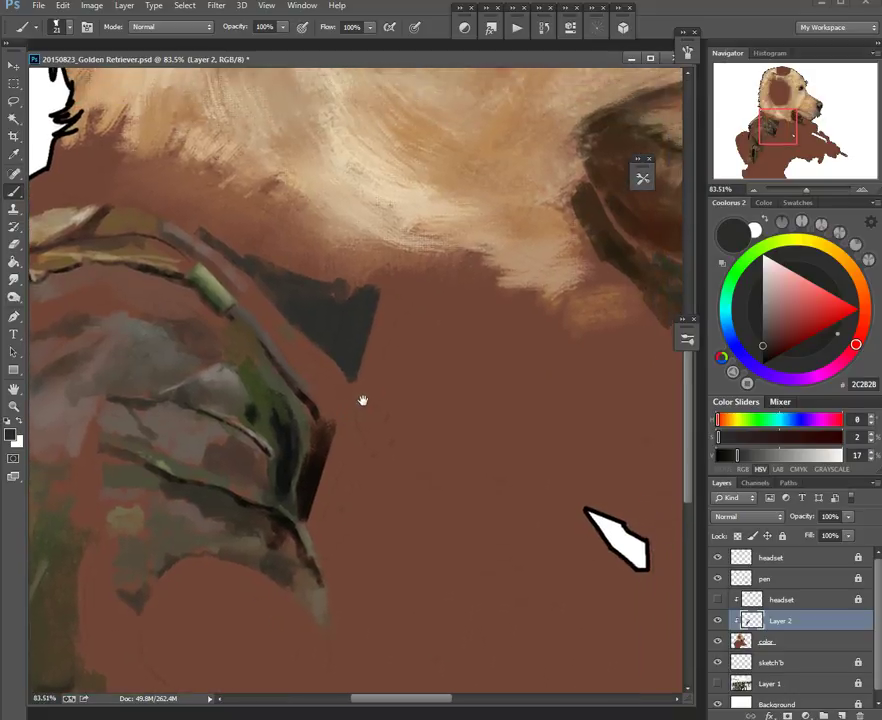
Step: Pick grey 847D7C and paint a thin pale line along the charcoal triangle's lower edge with a 12 px brush
left_click(560, 303, "alt")
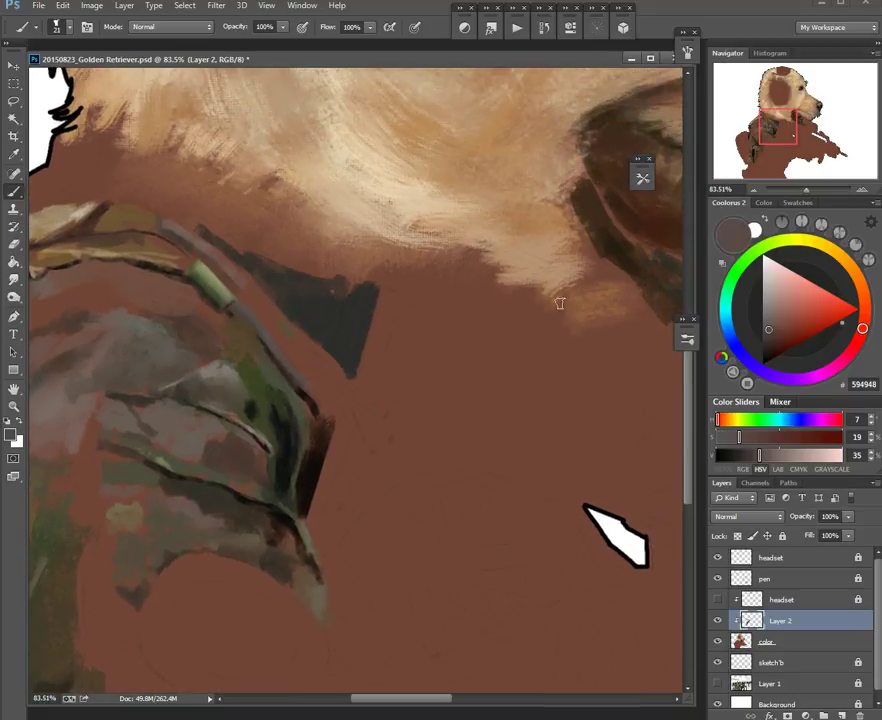
left_click(766, 309)
mouse_move(210, 302)
left_mouse_down()
mouse_move(250, 317)
mouse_move(241, 321)
left_mouse_up()
right_click(258, 321, "alt")
right_click(257, 318, "alt")
left_click_drag(247, 309, 295, 360)
left_click_drag(247, 309, 352, 433)
left_click_drag(316, 368, 297, 366)
left_click_drag(293, 305, 247, 300)
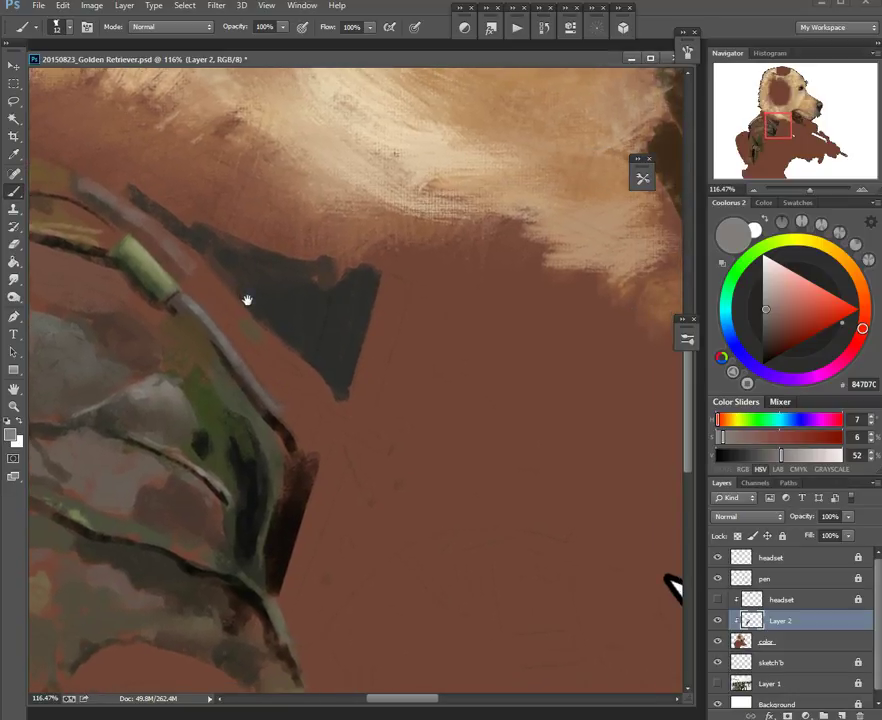
left_click_drag(204, 271, 264, 335)
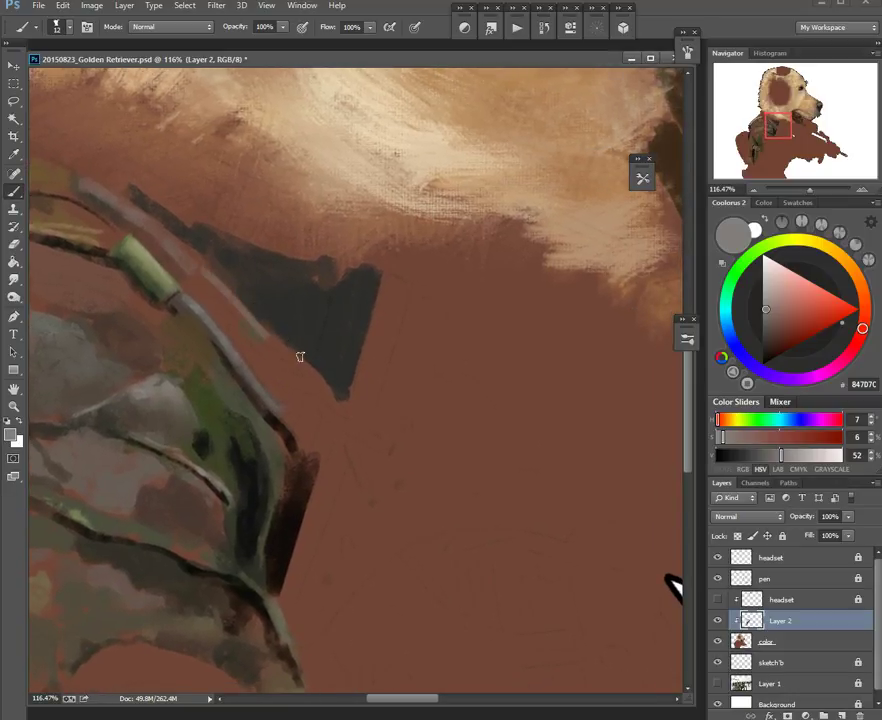
Step: Trim the thin pale line with sampled 2C2B2B and paint a dark band beneath it
left_click(309, 347, "alt")
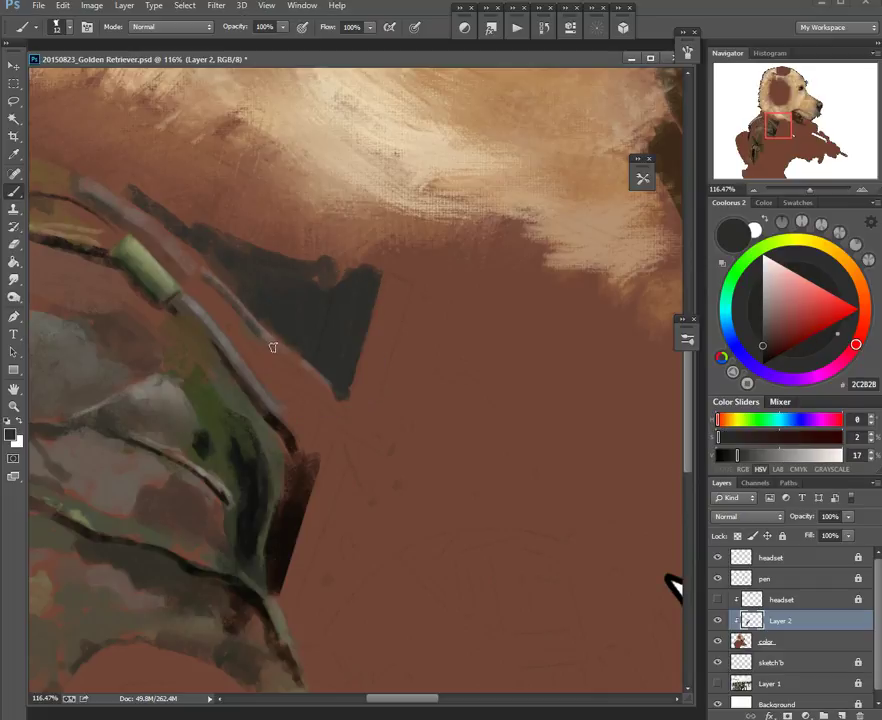
left_click_drag(276, 353, 300, 367)
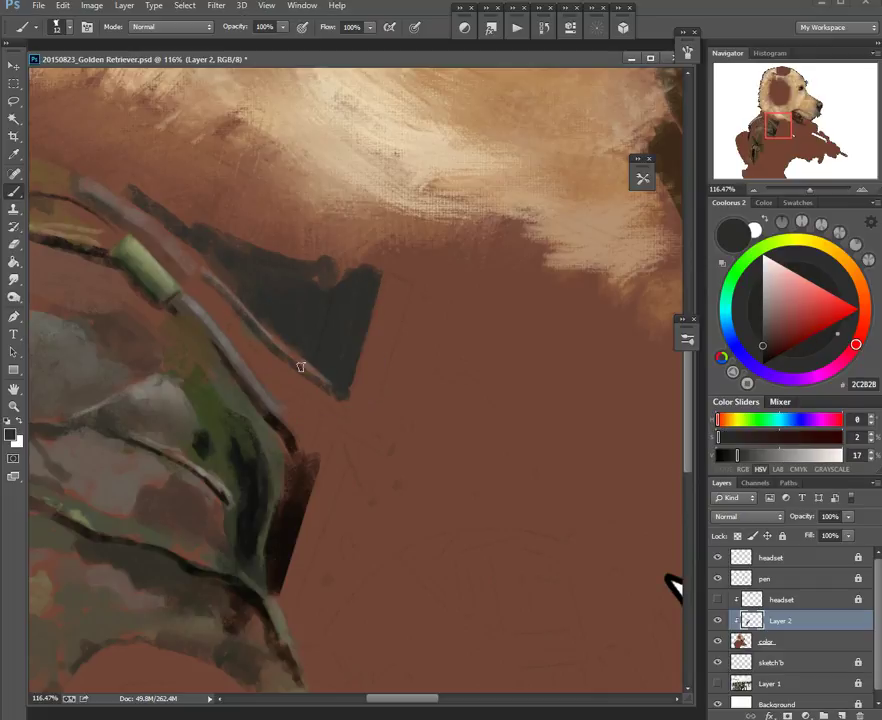
left_click(228, 302, "alt")
left_click_drag(218, 299, 276, 358)
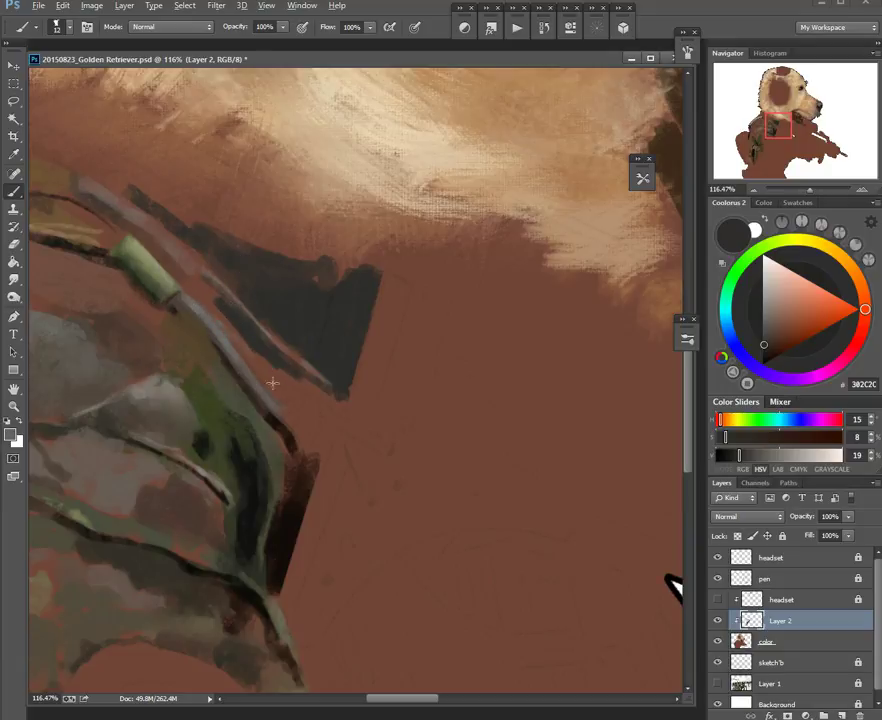
Step: Lengthen and widen the dark band between the pale line and the shoulder strap with a 17 px brush and sampled 302C2B
left_click(237, 340, "alt")
left_click(250, 356, "alt")
right_click(284, 378, "alt")
left_click(278, 353, "alt")
left_click_drag(269, 361, 313, 390)
left_click_drag(268, 335, 254, 337)
left_click(248, 330, "alt")
left_click(216, 299, "alt")
left_click_drag(213, 305, 197, 296)
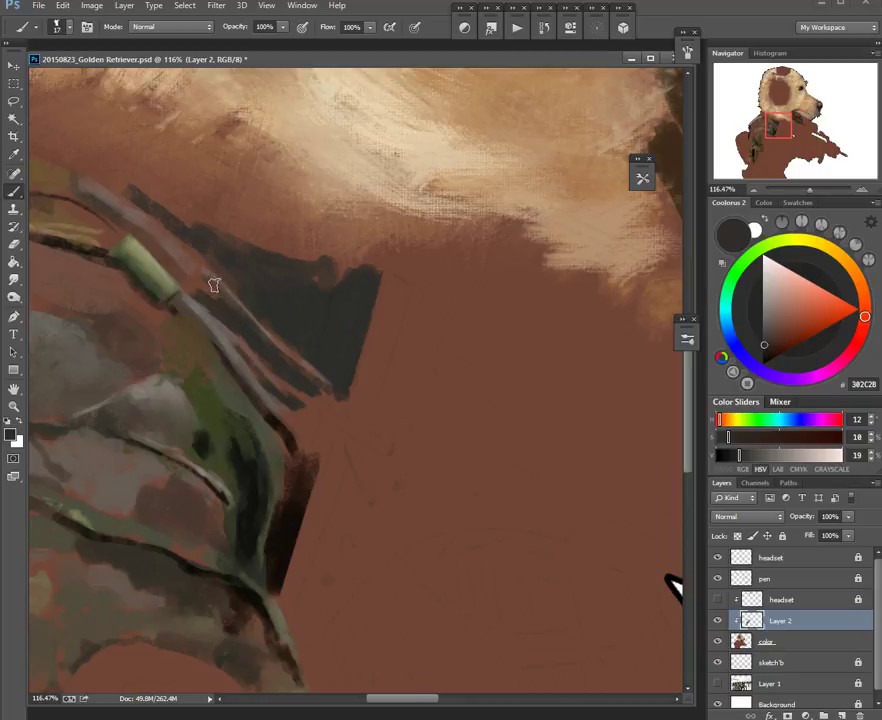
Step: Fill the gap between the strap's grey edge and the dark band with sampled dark tones, reducing the brush to 9 px
right_click(216, 281, "alt")
right_click(200, 304, "alt")
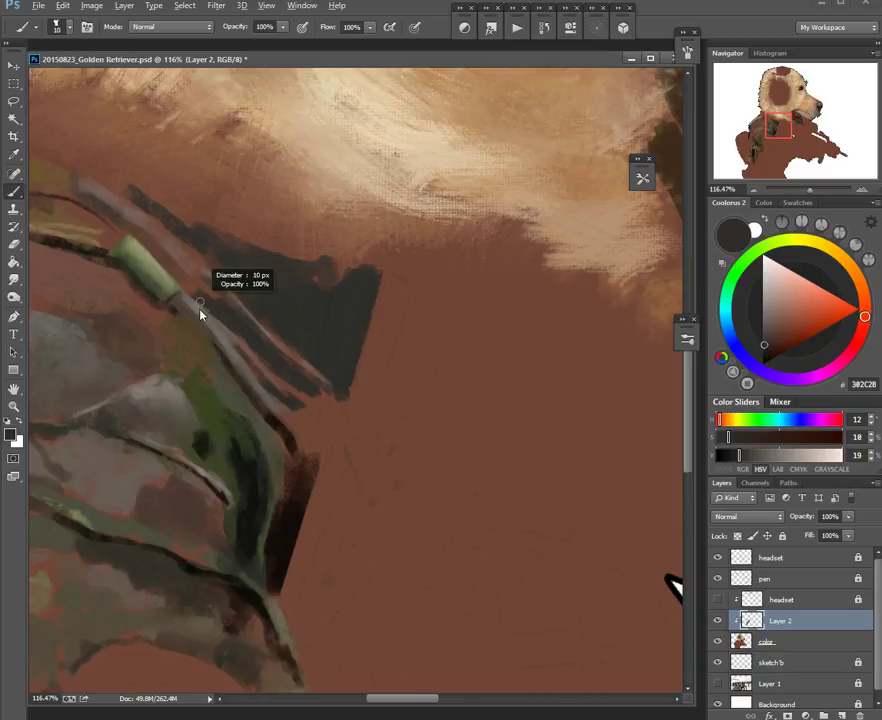
right_click(194, 301, "alt")
mouse_move(195, 303)
left_mouse_down()
mouse_move(237, 349)
mouse_move(229, 330)
mouse_move(210, 314)
mouse_move(263, 385)
left_mouse_up()
left_click(239, 343, "alt")
left_click(227, 310, "alt")
left_click_drag(179, 273, 189, 286)
left_click(189, 281, "alt")
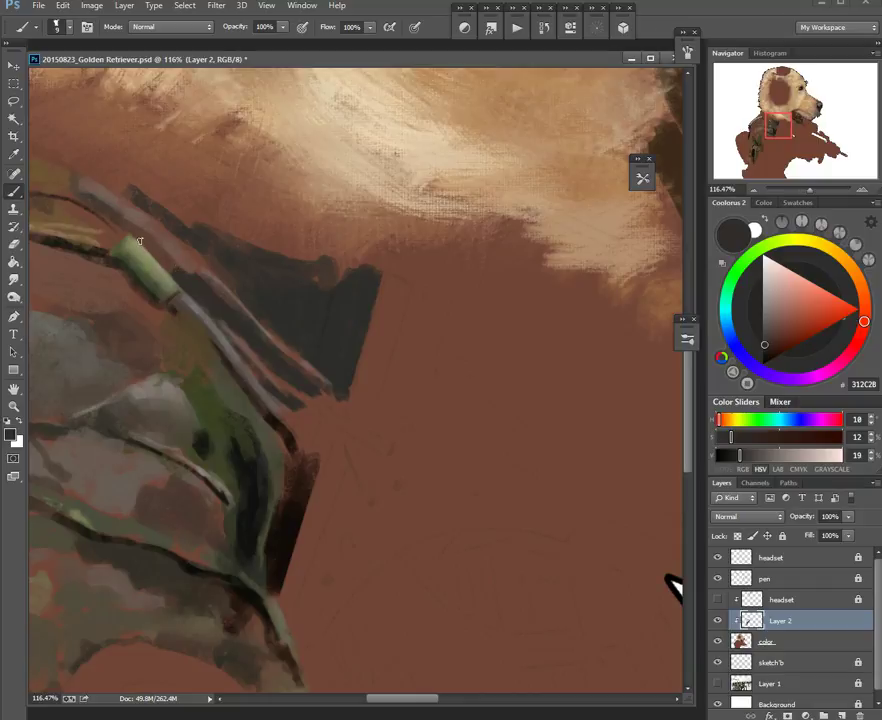
Step: Darken the band's upper stretch beside the green clip with sampled 322C2A and set the brush to 16 px
mouse_move(172, 270)
left_mouse_down()
mouse_move(180, 291)
mouse_move(258, 339)
mouse_move(238, 315)
mouse_move(227, 391)
left_mouse_up()
left_click(227, 391, "alt")
left_click_drag(184, 361, 213, 388)
left_click(221, 360, "alt")
right_click(221, 360, "alt")
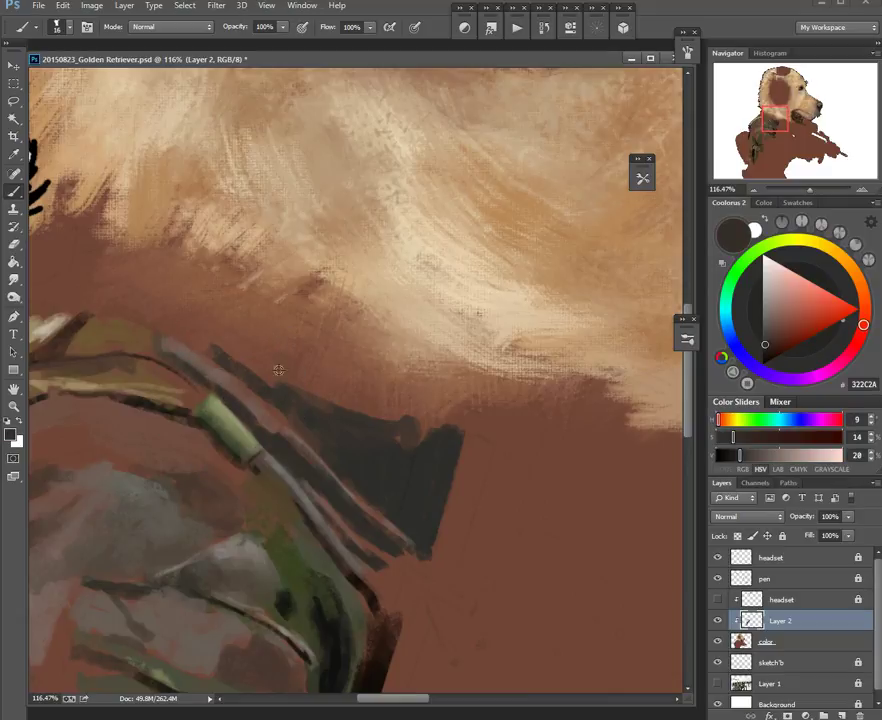
Step: Pick green 395233 and paint camouflage patches along the charcoal triangle's upper edge, enlarging the brush to 74 px
left_click(207, 268, "alt")
right_click(415, 385, "alt+shift")
mouse_move(415, 385)
left_mouse_down()
mouse_move(466, 289)
mouse_move(546, 268)
mouse_move(442, 444)
mouse_move(471, 438)
mouse_move(567, 372)
mouse_move(433, 362)
left_mouse_up()
left_click_drag(296, 368, 318, 386)
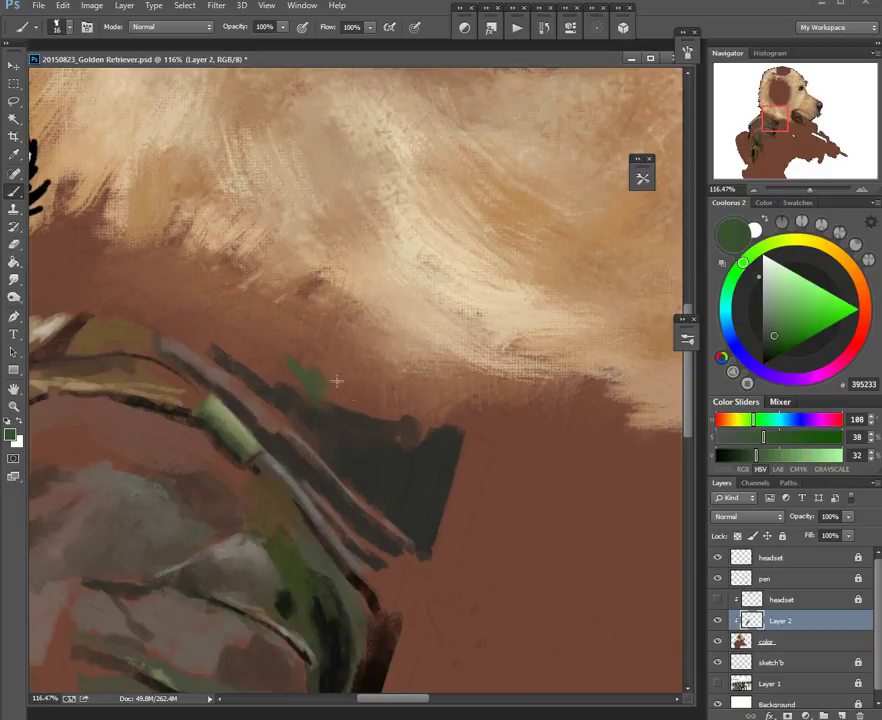
left_click_drag(397, 410, 452, 410)
mouse_move(364, 408)
left_mouse_down()
mouse_move(405, 429)
mouse_move(333, 400)
mouse_move(240, 341)
left_mouse_up()
left_click_drag(364, 322, 439, 271)
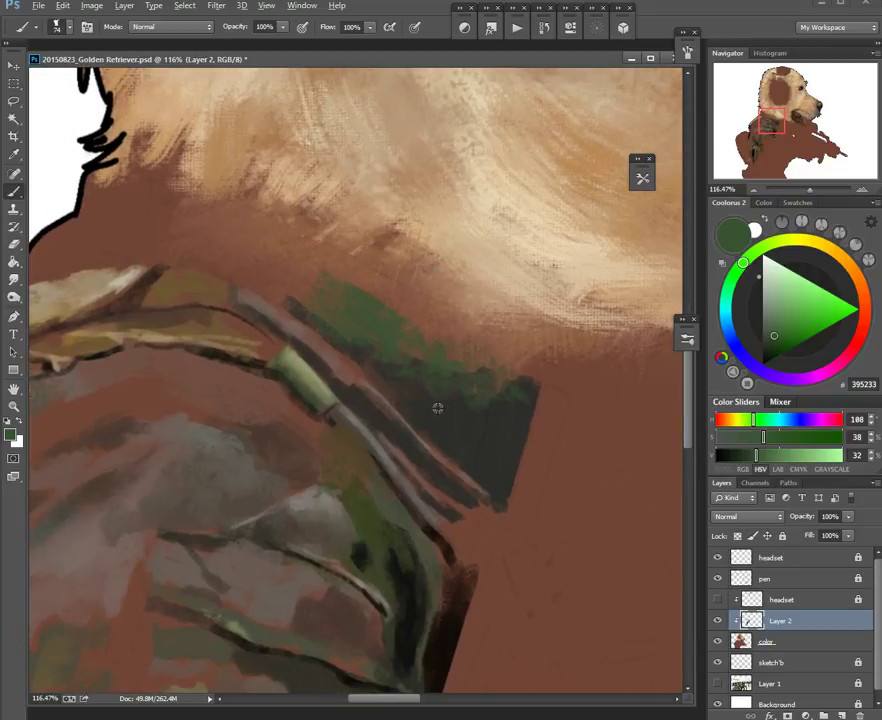
Step: Blend the green into the dark collar with 3C322D and extend it towards the neck with 494C32, 4A4C34 and 404E33 at 50 px
left_click(433, 403, "alt")
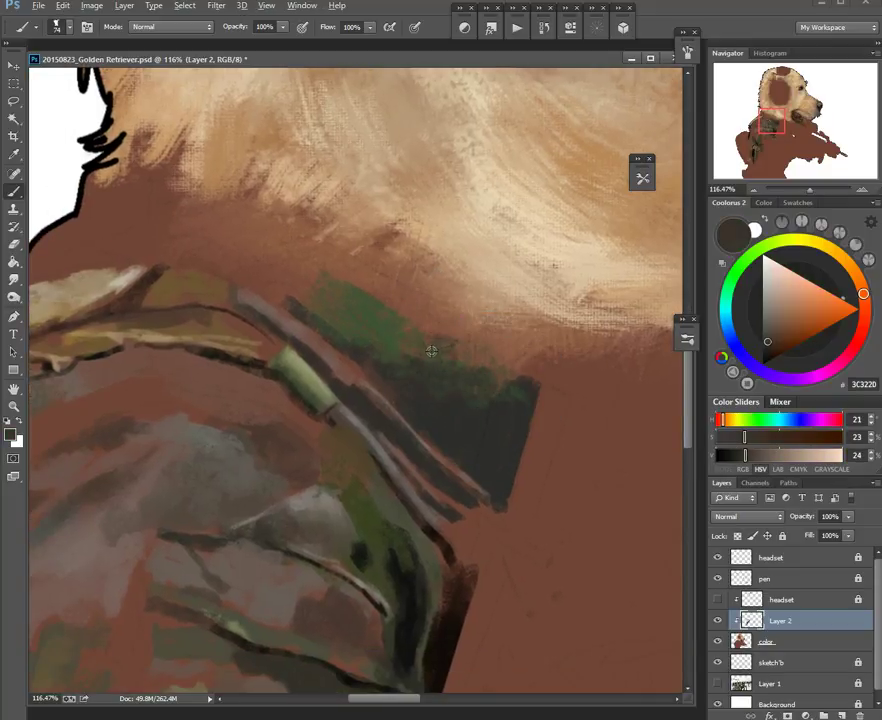
left_click(364, 319, "alt")
left_click_drag(414, 289, 372, 291)
left_click_drag(380, 293, 332, 271)
left_click(345, 288, "alt")
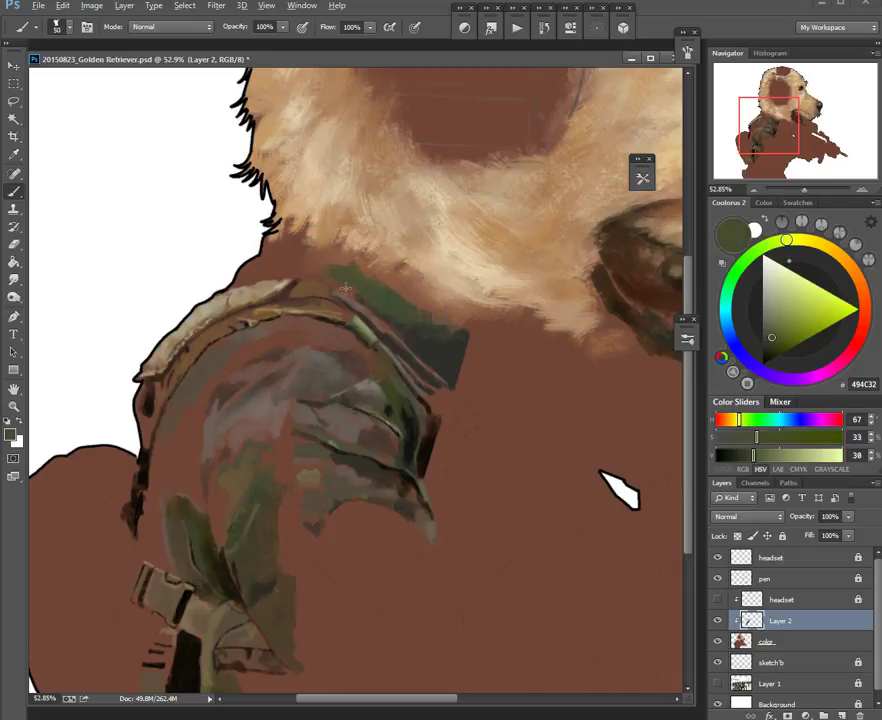
left_click(303, 264, "alt")
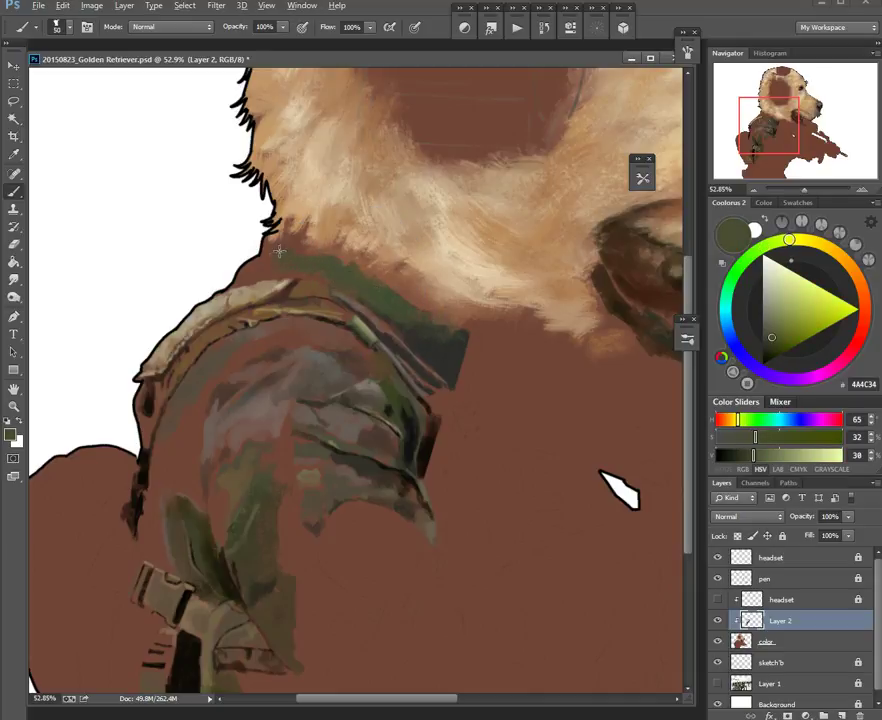
left_click(445, 325, "alt")
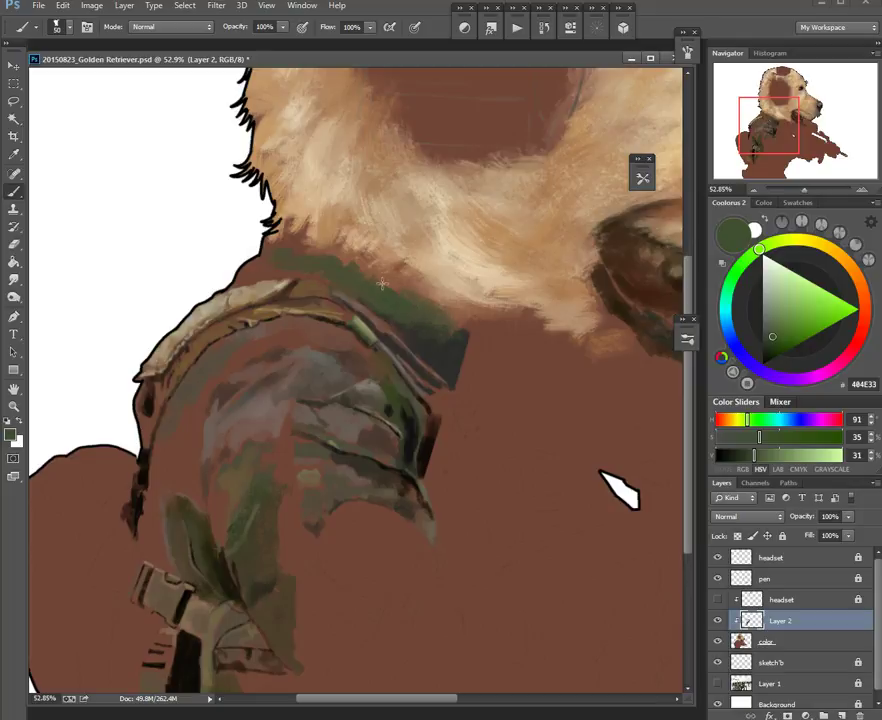
Step: Extend the collar's green edge beneath the chin fur with sampled olive 5C543A and a 33 px brush
scroll(465, 325, "up", 2)
mouse_move(527, 304)
left_mouse_down()
mouse_move(390, 302)
mouse_move(356, 323)
mouse_move(395, 322)
left_mouse_up()
left_click(462, 352, "alt")
left_click(343, 320, "alt")
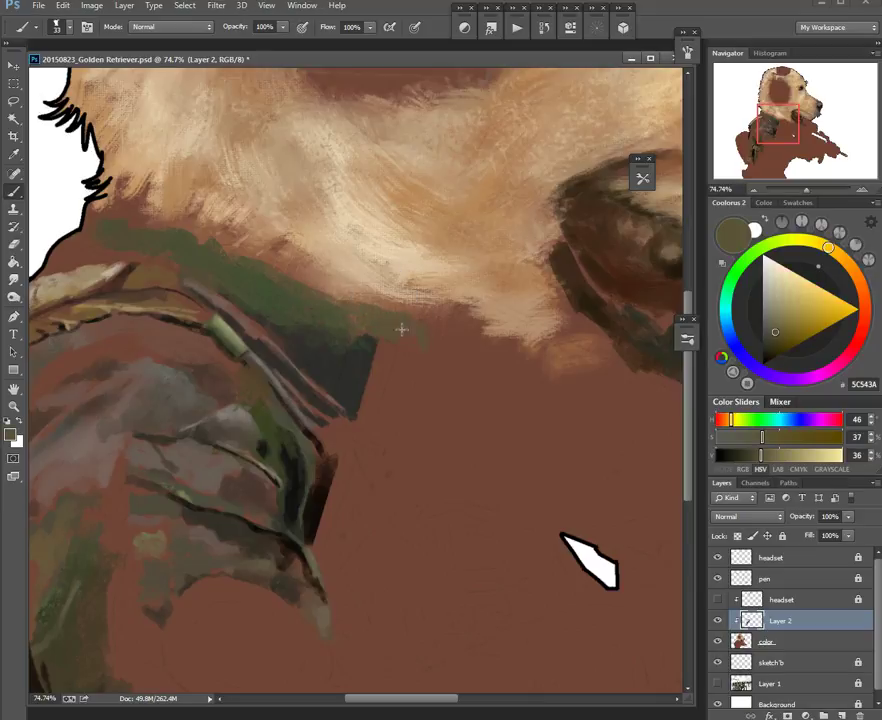
scroll(436, 360, "down", 5)
scroll(415, 415, "up", 4)
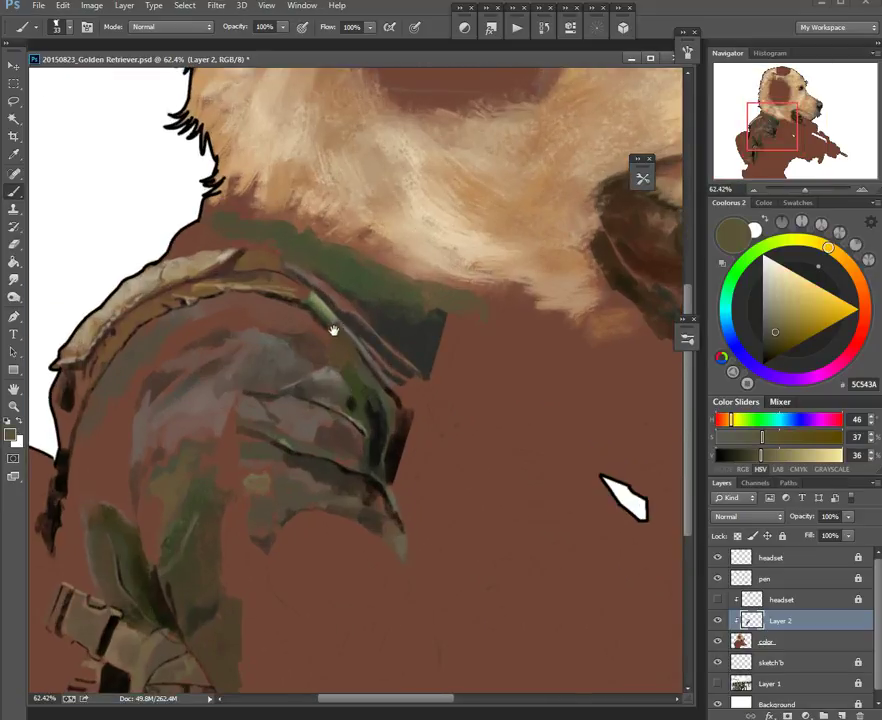
Step: Tone the top of the sleeve with sampled 605751 and add a dark green 3A4024 camouflage patch below the strap, using a 19 px brush
left_click_drag(333, 332, 388, 348)
left_click(333, 350, "alt")
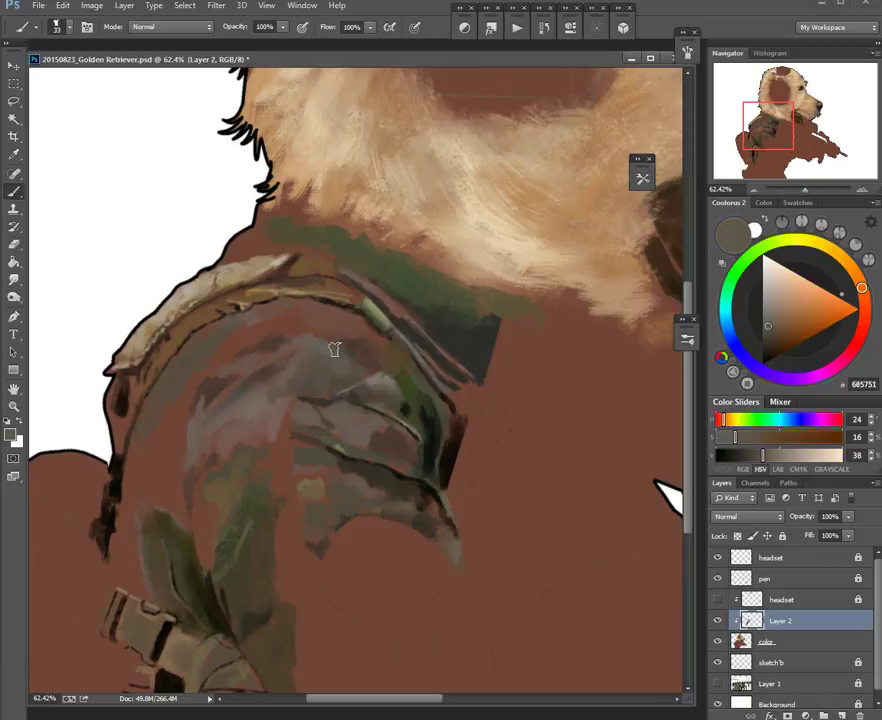
mouse_move(316, 330)
left_mouse_down()
mouse_move(368, 345)
mouse_move(345, 312)
mouse_move(360, 313)
left_mouse_up()
left_click(427, 373, "alt")
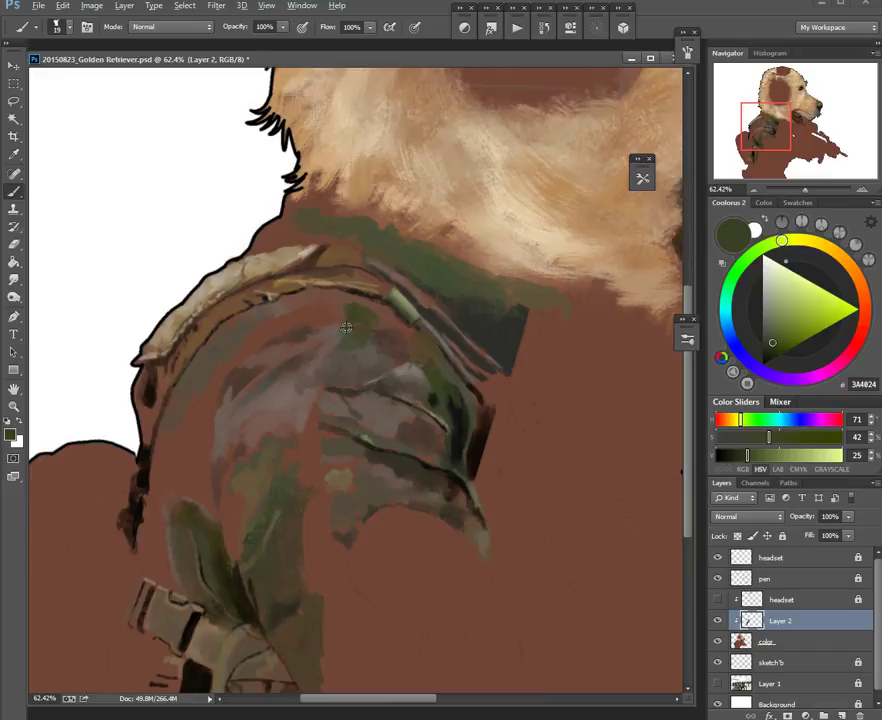
Step: Blend around the sleeve's green patch and paint muted brown strokes across the upper sleeve with sampled 715855 and 705F59
left_click(320, 325, "alt")
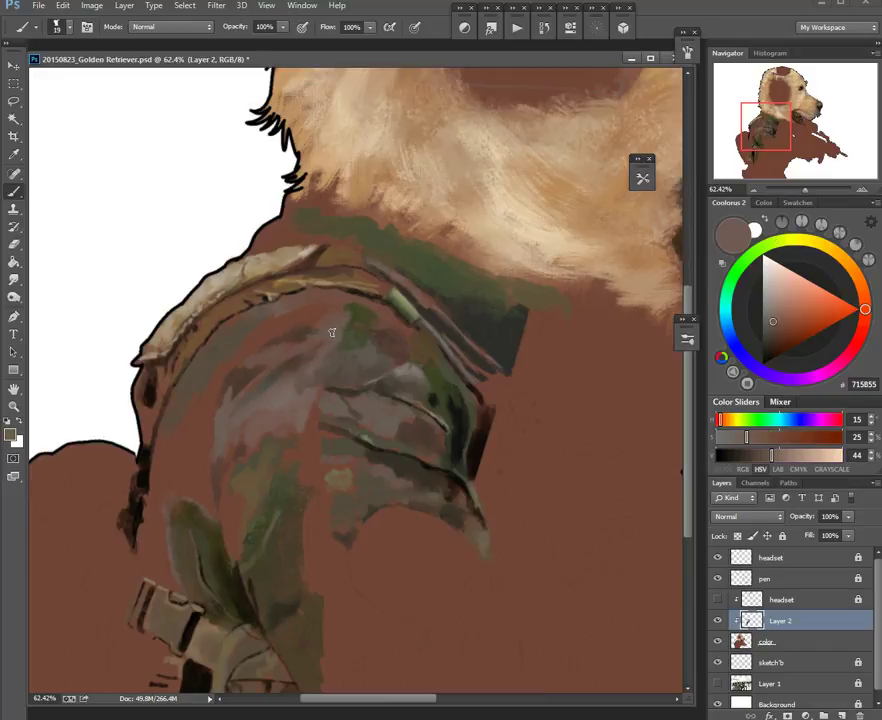
left_click(333, 318, "alt")
left_click_drag(257, 372, 260, 335)
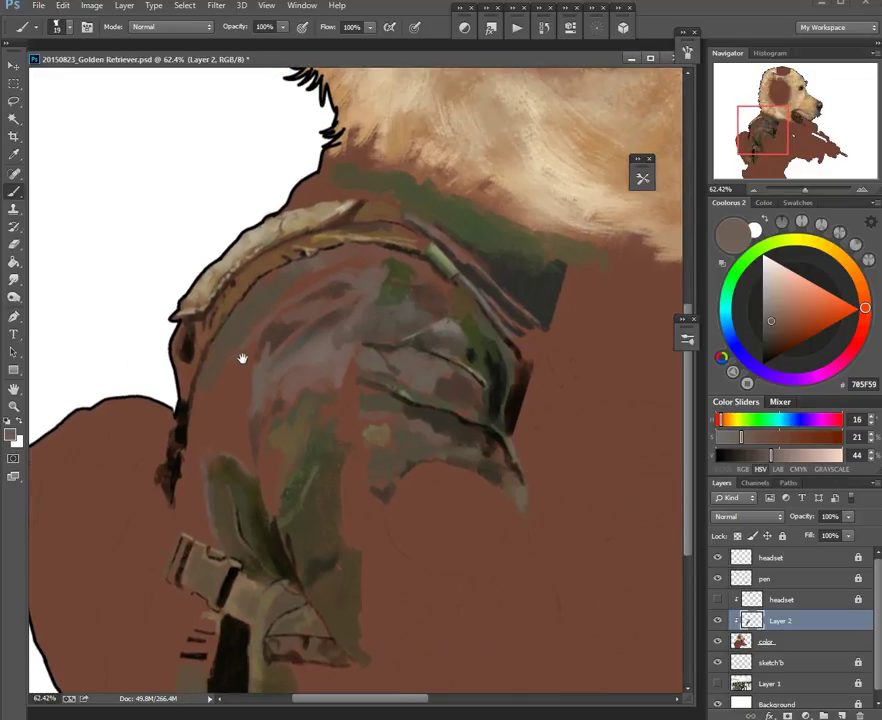
left_click_drag(240, 362, 239, 353)
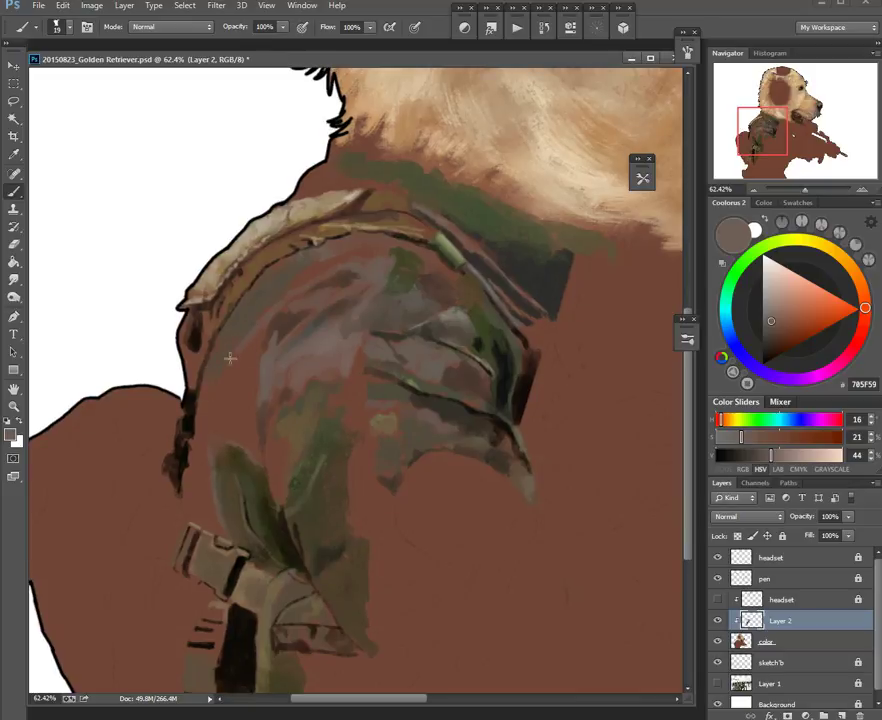
Step: Sample near-black 160E0B and paint a dark vertical fold above the sleeve's green fold, reducing the brush from 37 to 20 px
left_click(190, 414, "alt")
mouse_move(260, 376)
left_mouse_down()
mouse_move(270, 376)
mouse_move(242, 445)
left_mouse_up()
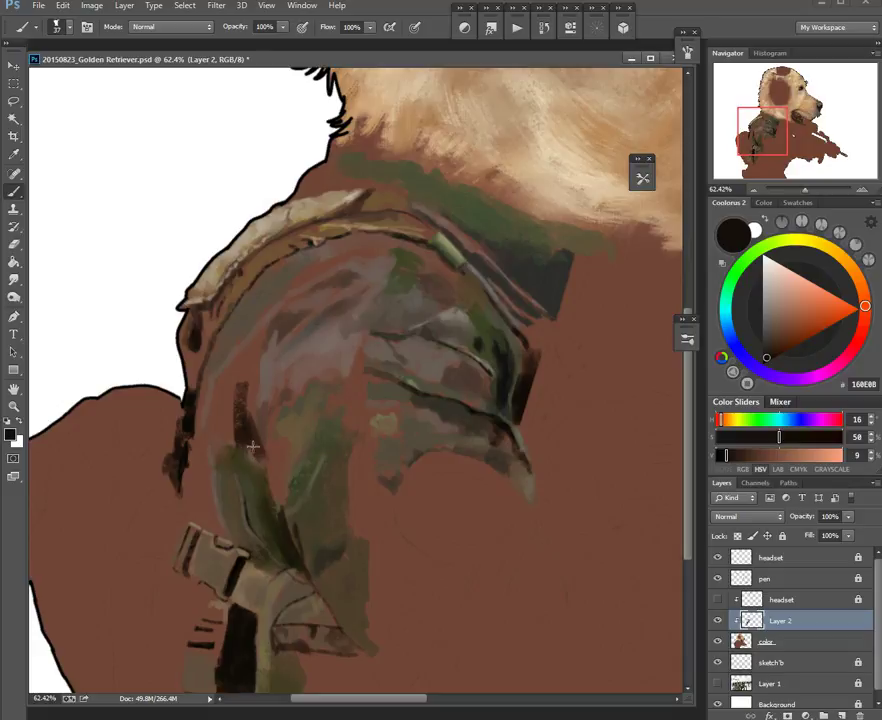
scroll(267, 449, "up", 2)
mouse_move(263, 449)
left_mouse_down()
mouse_move(242, 447)
mouse_move(283, 440)
left_mouse_up()
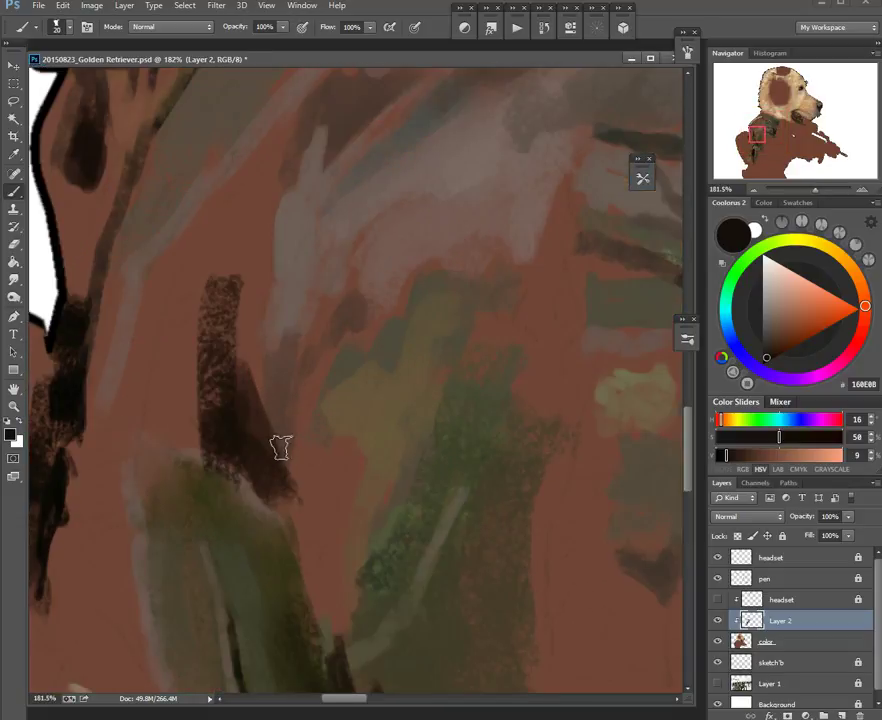
left_click(243, 483, "alt")
mouse_move(240, 481)
left_mouse_down()
mouse_move(232, 484)
mouse_move(245, 484)
mouse_move(252, 498)
left_mouse_up()
mouse_move(323, 363)
left_mouse_down()
mouse_move(265, 326)
mouse_move(271, 345)
mouse_move(268, 330)
mouse_move(298, 290)
left_mouse_up()
Step: Widen the sleeve's dark fold into a shadow area reaching up the arm with sampled dark tones and 1C1B1A at 23 px
left_click(289, 377, "alt")
left_click(272, 345, "alt")
left_click(284, 311, "alt")
left_click(599, 374, "alt")
left_click(599, 279, "alt")
mouse_move(283, 368)
left_mouse_down()
mouse_move(301, 354)
mouse_move(270, 340)
left_mouse_up()
left_click_drag(282, 315, 260, 311)
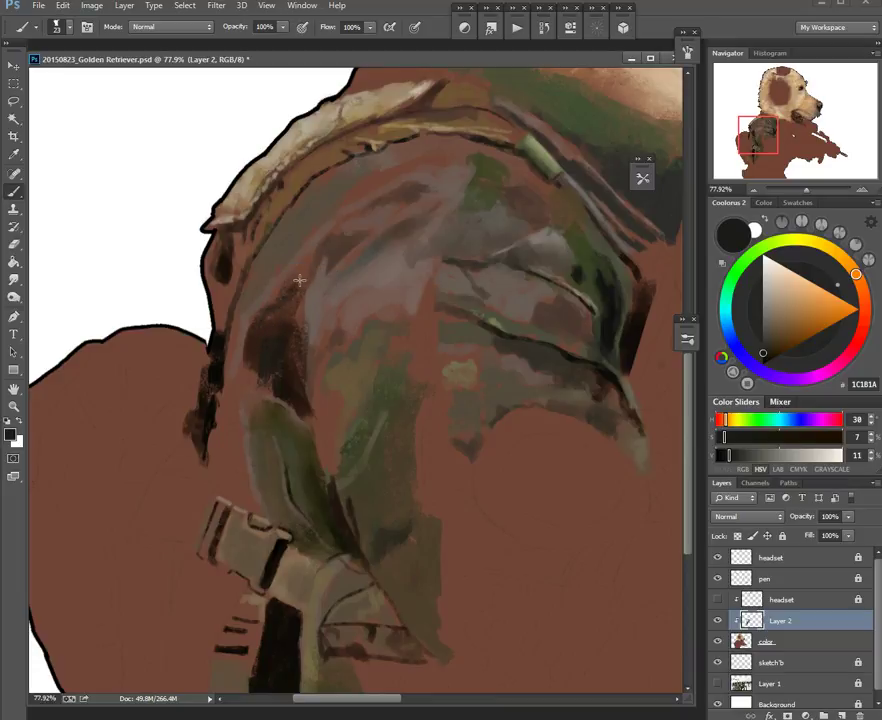
Step: Extend the sleeve's dark fold upward with dark green 383E20 and add a narrow 281813 shadow stroke beside the green camouflage patch
mouse_move(303, 267)
left_mouse_down()
mouse_move(311, 275)
mouse_move(295, 335)
mouse_move(297, 318)
left_mouse_up()
left_click(588, 247, "alt")
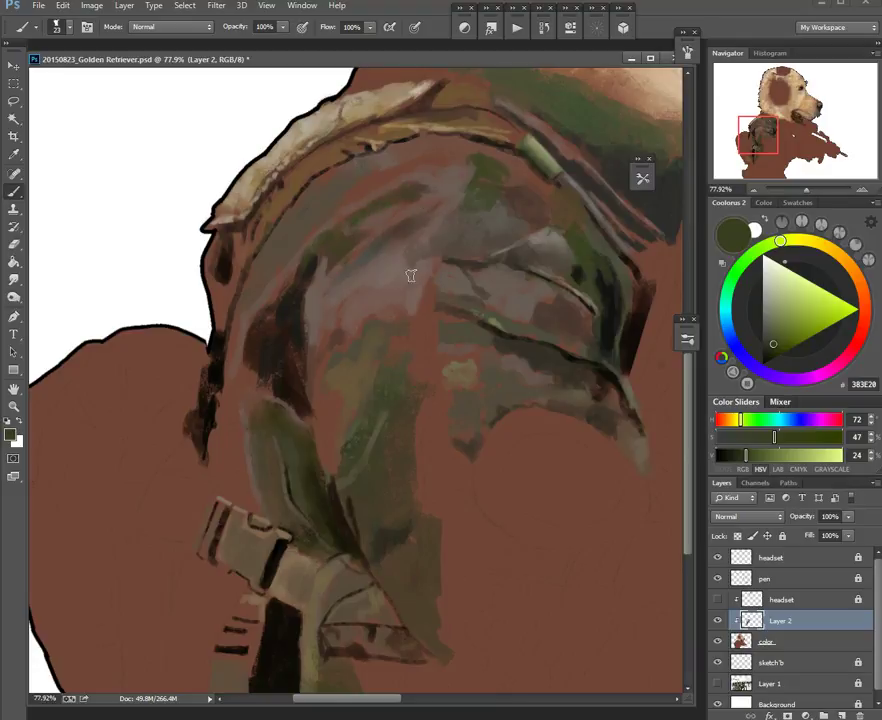
scroll(415, 258, "down", 3)
left_click(345, 340, "alt")
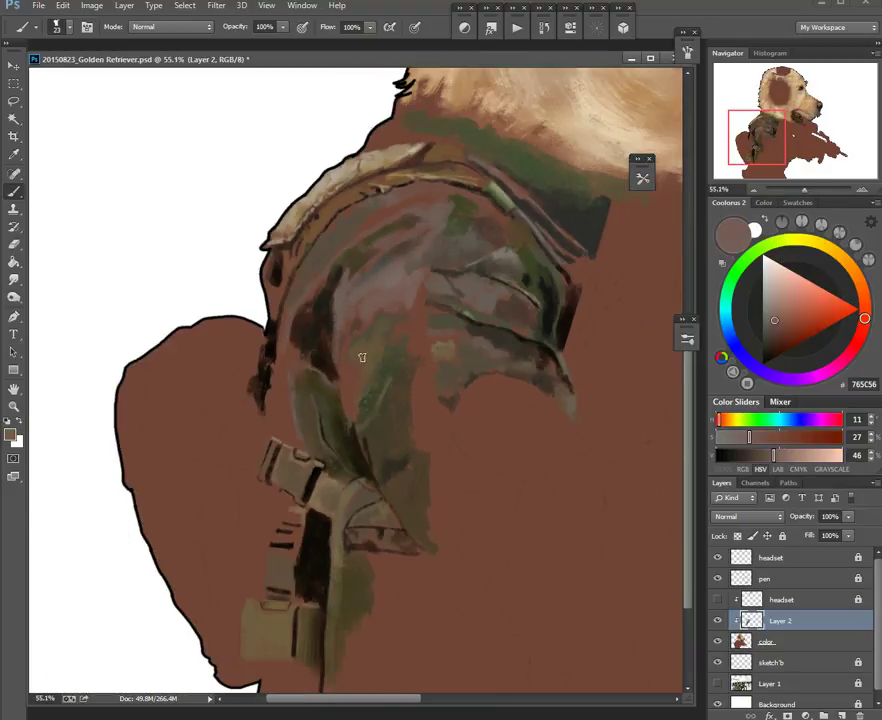
left_click(352, 354, "alt")
left_click_drag(341, 333, 344, 394)
Step: Fill the gap beside the sleeve's dark fold with sampled olive 3E3F2A at 37 px, then tone above the patch with 785A54 at 23 px
key("bracketright")
key("bracketright")
key("bracketright")
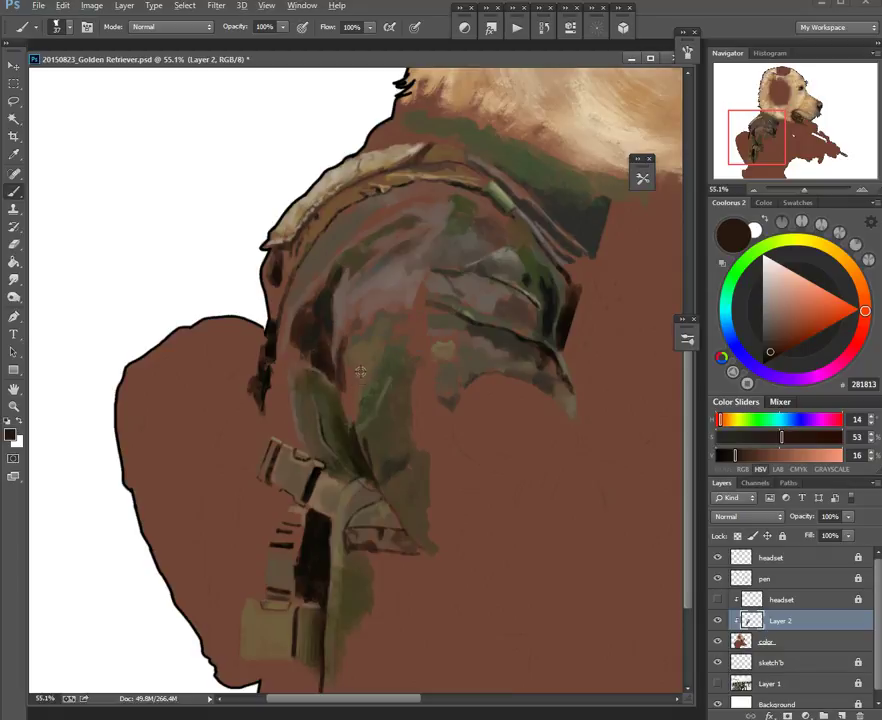
left_click(382, 377, "alt")
left_click(356, 392, "alt")
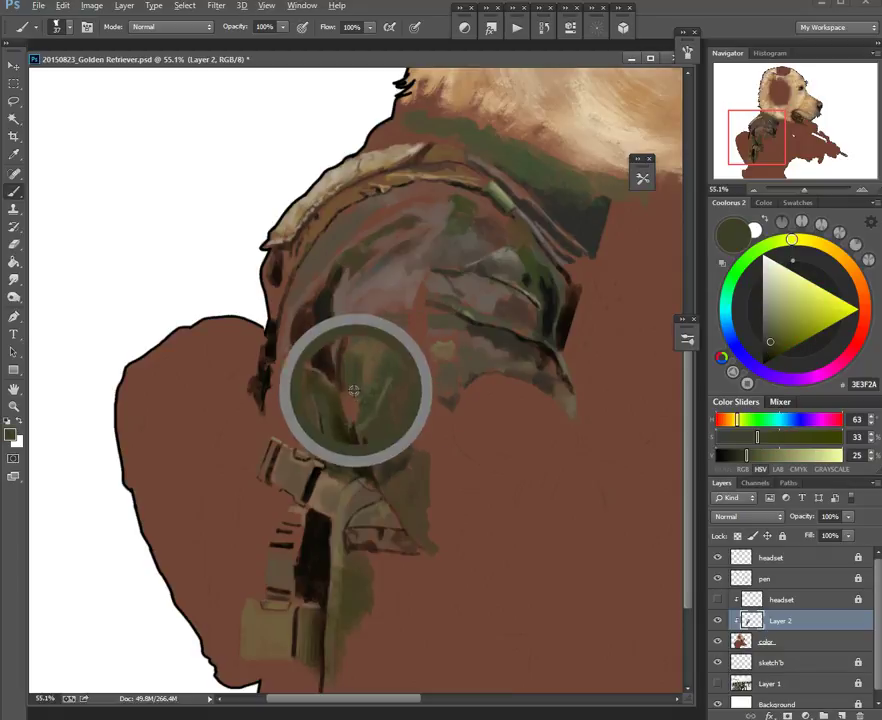
left_click(376, 335, "alt")
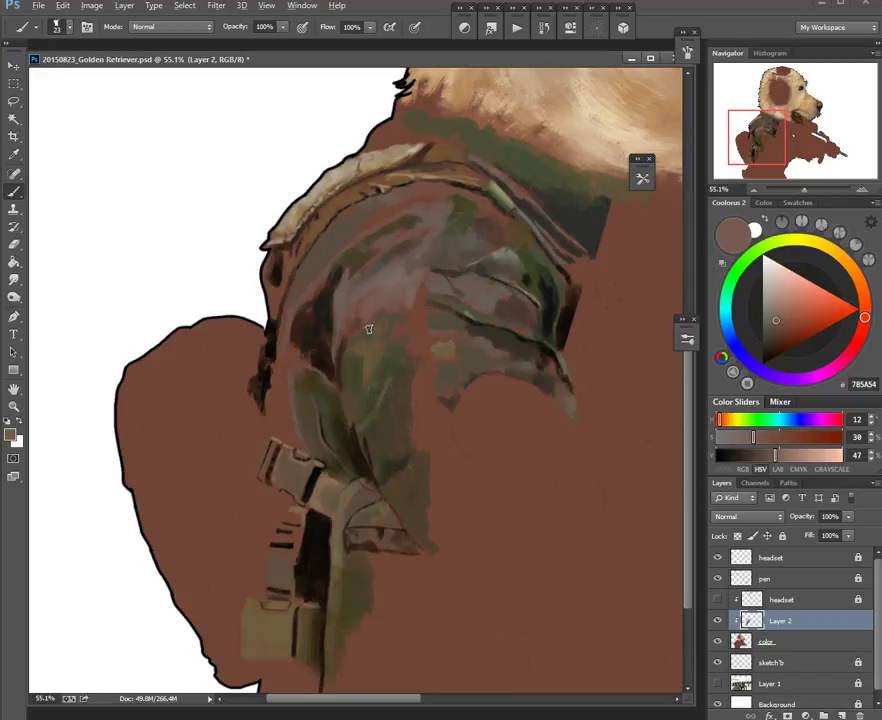
mouse_move(385, 326)
left_mouse_down()
mouse_move(392, 316)
mouse_move(359, 411)
left_mouse_up()
left_click_drag(505, 299, 403, 420)
left_click_drag(235, 479, 343, 321)
Step: Blend the edges of the sleeve's dark vertical fold into the surrounding fabric with nearby sampled tones
left_click(262, 300, "alt")
left_click_drag(272, 315, 285, 324)
left_click_drag(281, 309, 265, 337)
left_click(289, 337, "alt")
mouse_move(338, 339)
left_mouse_down()
mouse_move(382, 297)
mouse_move(322, 324)
mouse_move(312, 354)
mouse_move(342, 365)
left_mouse_up()
left_click(331, 300, "alt")
left_click(347, 335, "alt")
left_click(327, 402, "alt")
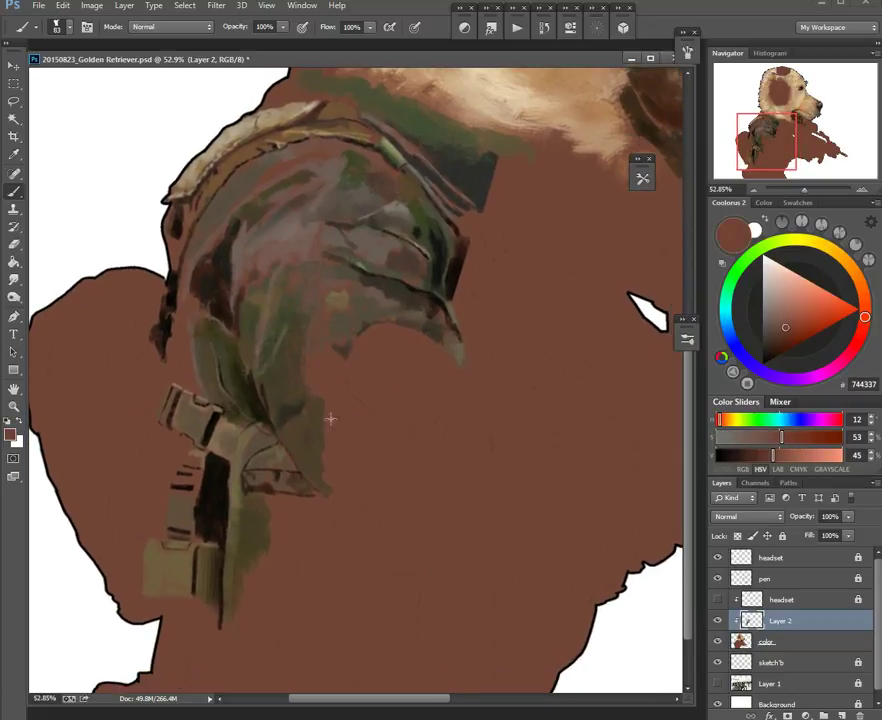
Step: Tone the sleeve's front section and paint a thin vertical seam down it with near-black 13100E at 10 px
left_click(309, 354, "alt")
mouse_move(341, 319)
left_mouse_down()
mouse_move(331, 289)
mouse_move(358, 303)
left_mouse_up()
left_click(427, 262, "alt")
mouse_move(331, 291)
left_mouse_down()
mouse_move(304, 310)
mouse_move(302, 303)
left_mouse_up()
left_click_drag(286, 208, 270, 220)
mouse_move(272, 229)
left_mouse_down()
mouse_move(268, 297)
mouse_move(298, 277)
mouse_move(269, 273)
mouse_move(276, 307)
left_mouse_up()
mouse_move(294, 307)
left_mouse_down()
mouse_move(292, 278)
mouse_move(281, 287)
mouse_move(283, 274)
mouse_move(284, 289)
mouse_move(273, 289)
mouse_move(290, 303)
left_mouse_up()
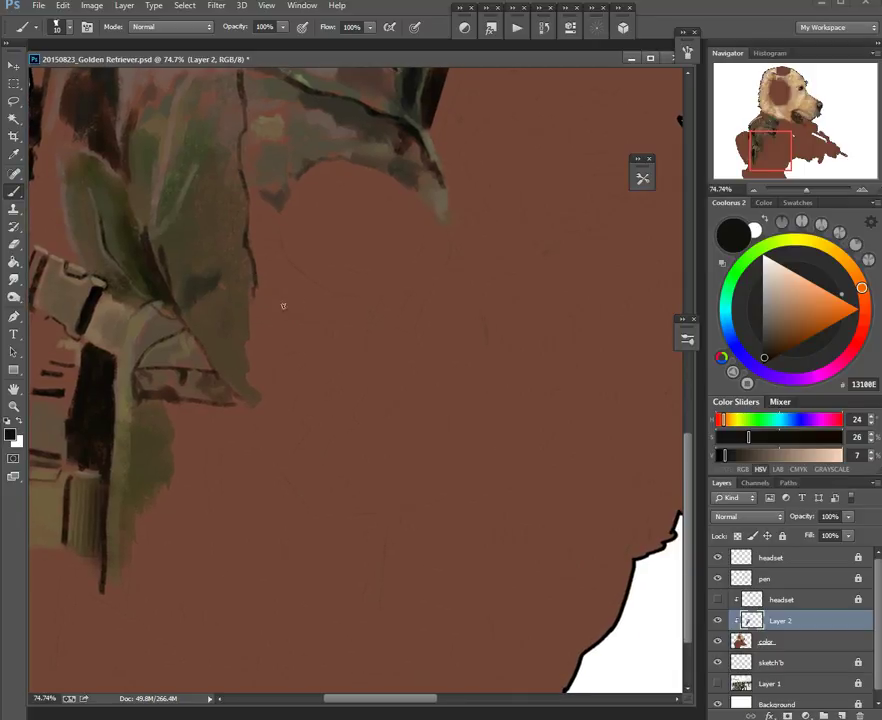
Step: Paint a thick near-black horizontal fold line running forward from the lower end of the sleeve's seam, using 13100E at 10 px
left_click(270, 320)
left_click_drag(352, 262, 289, 376)
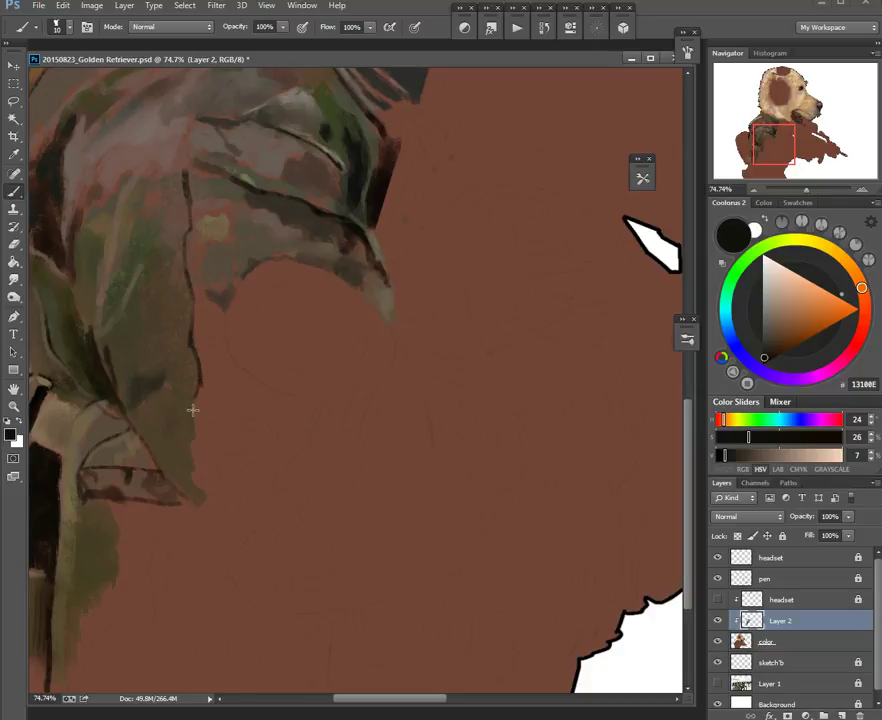
left_click_drag(199, 425, 284, 425)
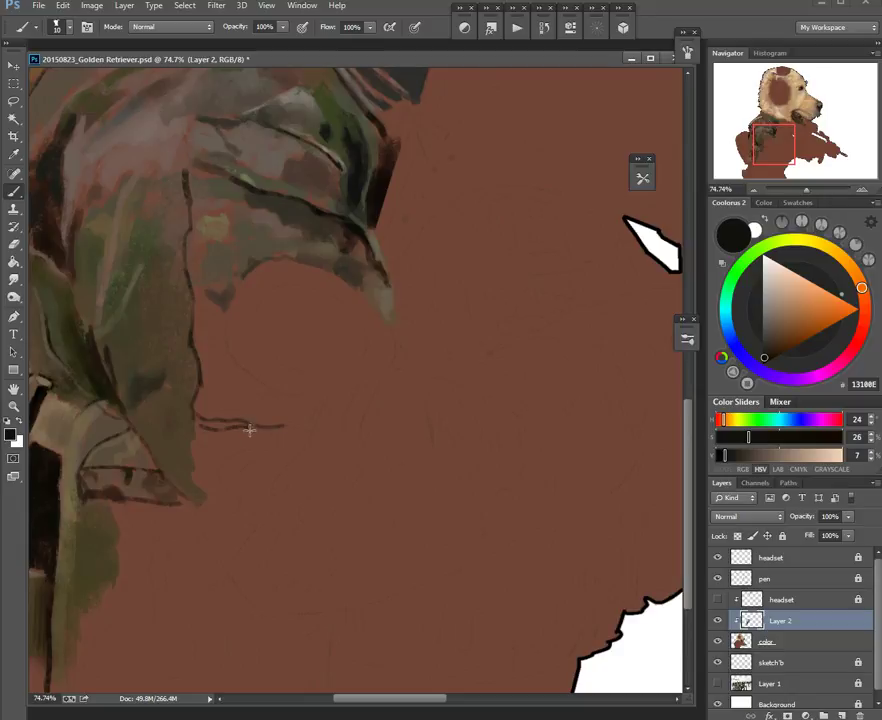
mouse_move(205, 428)
left_mouse_down()
mouse_move(236, 426)
mouse_move(199, 420)
mouse_move(255, 430)
mouse_move(206, 422)
mouse_move(210, 429)
mouse_move(291, 427)
left_mouse_up()
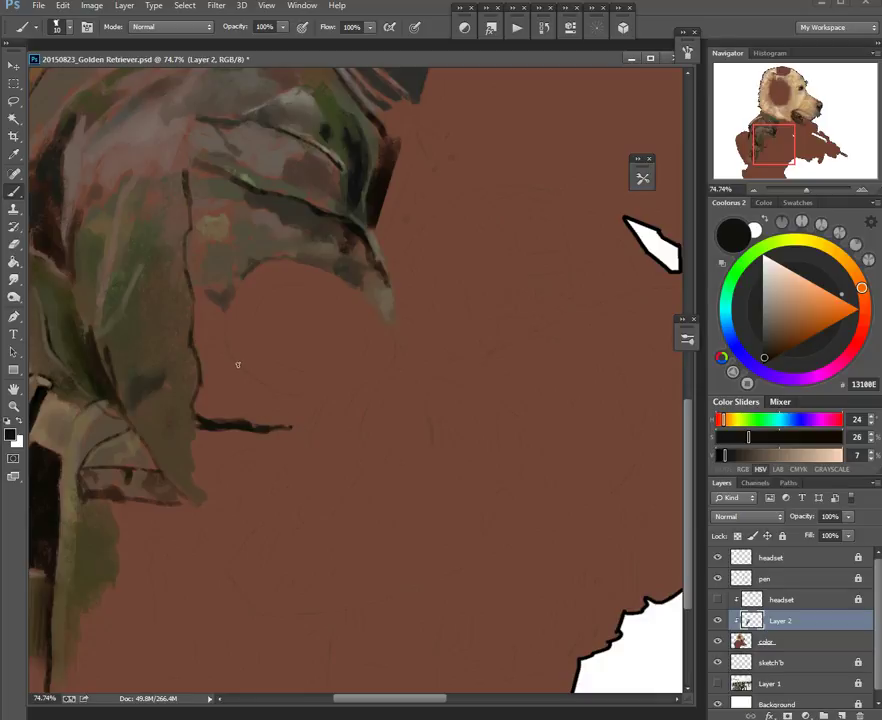
Step: Paint a lighter brown strip along the front side of the sleeve's vertical seam, enlarging the brush to 25 px
left_click(218, 224, "alt")
left_click(218, 224, "alt")
left_click_drag(201, 351, 207, 395)
Step: Outline the strip beside the seam with sampled 171110 and add a thin 68544C edge above the horizontal fold line at 9 px
left_click(232, 419, "alt")
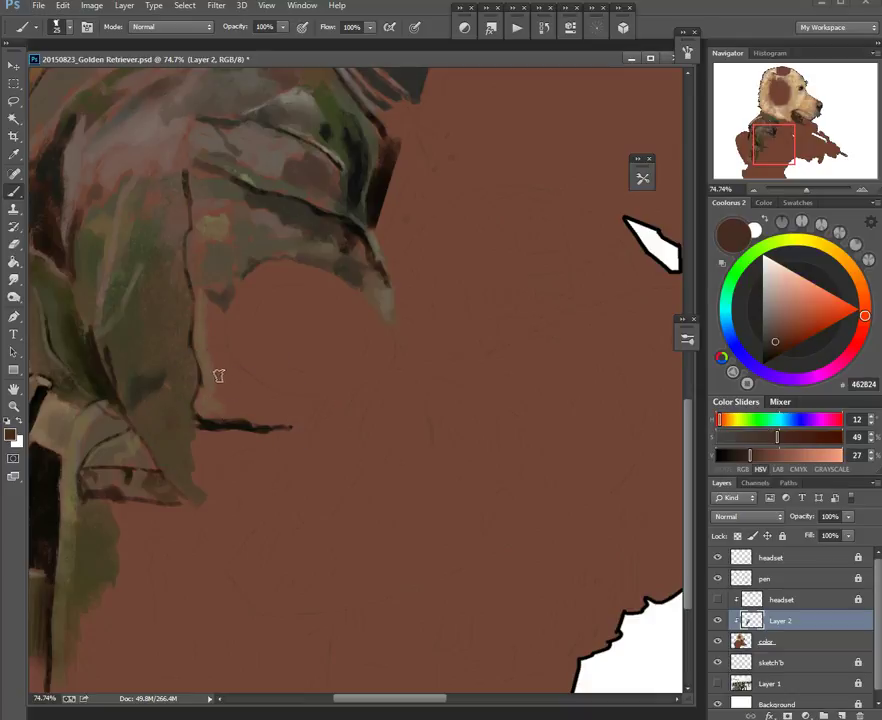
left_click(214, 421, "alt")
left_click(231, 423, "alt")
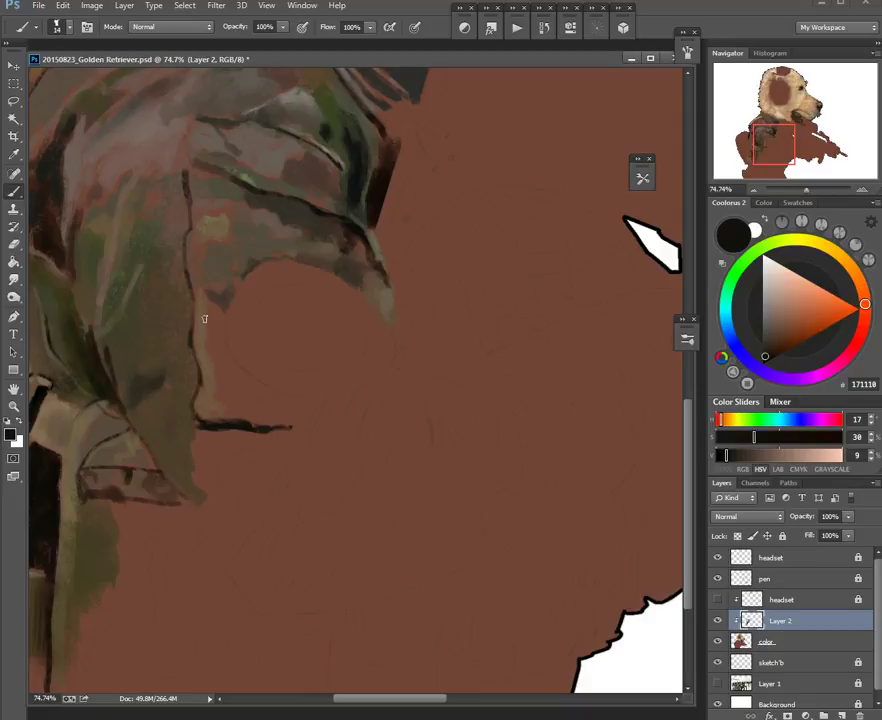
left_click_drag(211, 328, 209, 334)
left_click(250, 232, "alt")
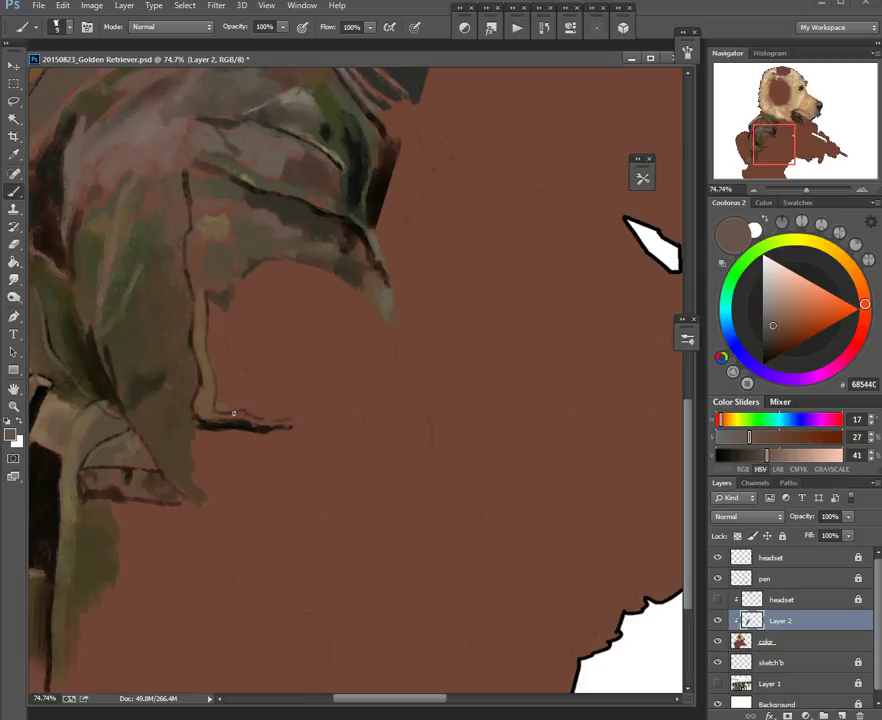
Step: Paint the sleeve's lower corner with brown 72523E at 43 px and add dark camouflage marks with 392E27 and 41322C at 11 px
left_click(228, 400, "alt")
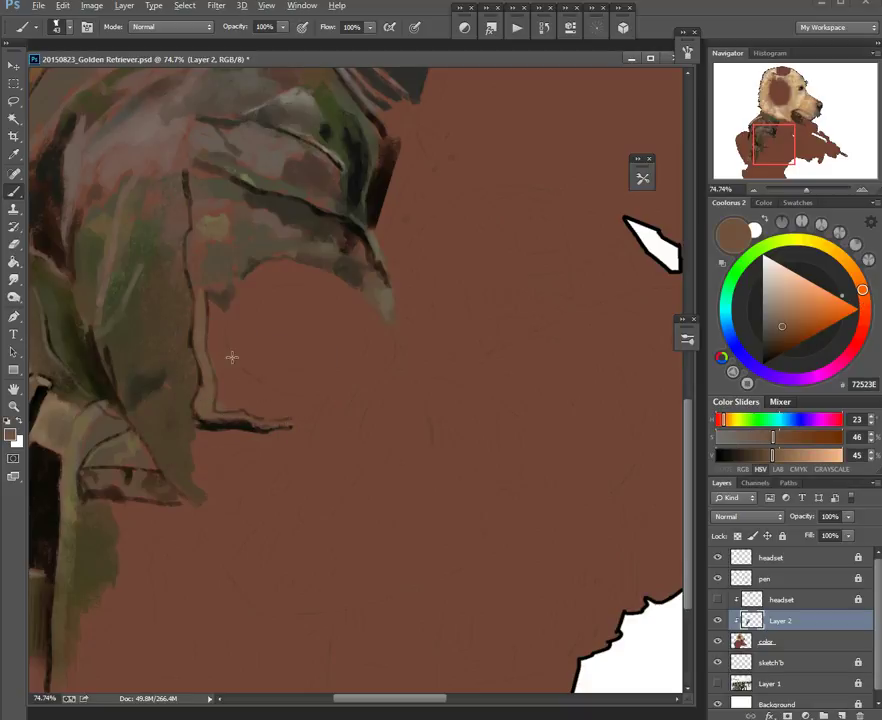
mouse_move(285, 400)
left_mouse_down()
mouse_move(250, 370)
mouse_move(195, 378)
mouse_move(219, 388)
mouse_move(213, 398)
mouse_move(218, 390)
mouse_move(251, 399)
mouse_move(221, 404)
mouse_move(235, 408)
mouse_move(219, 392)
left_mouse_up()
left_click(351, 270, "alt")
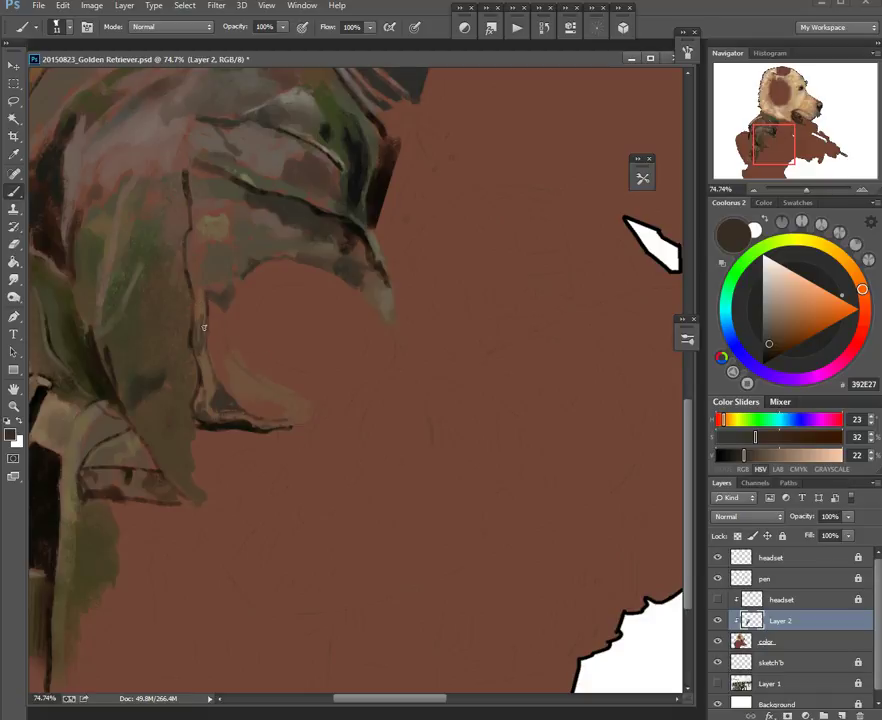
left_click(218, 297, "alt")
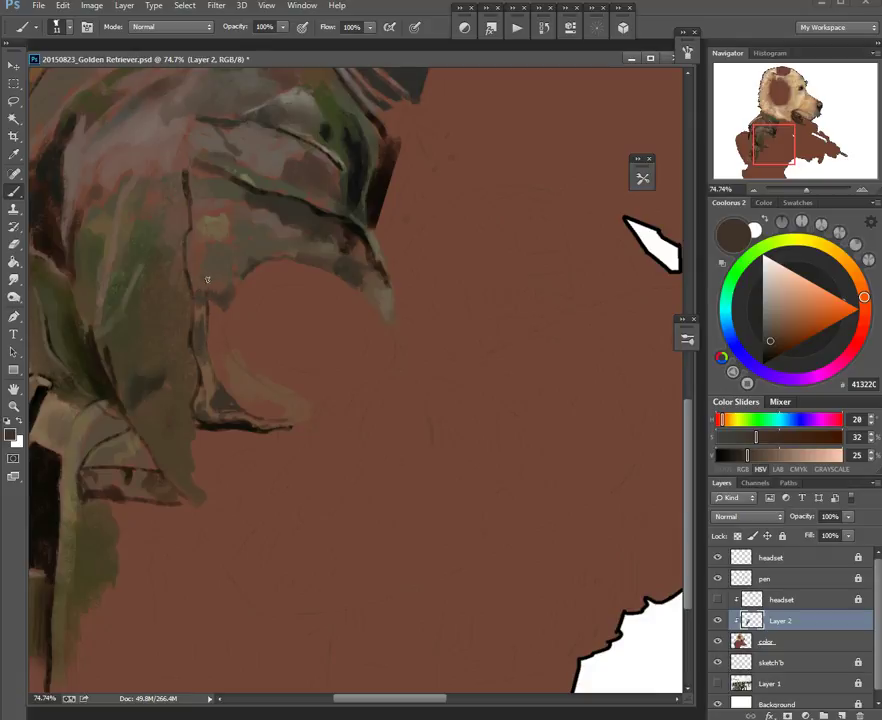
Step: Rework the small yellowish camouflage patch beside the seam with 73684A and 726E4D, and darken the area next to it with 342E28
left_click(215, 224, "alt")
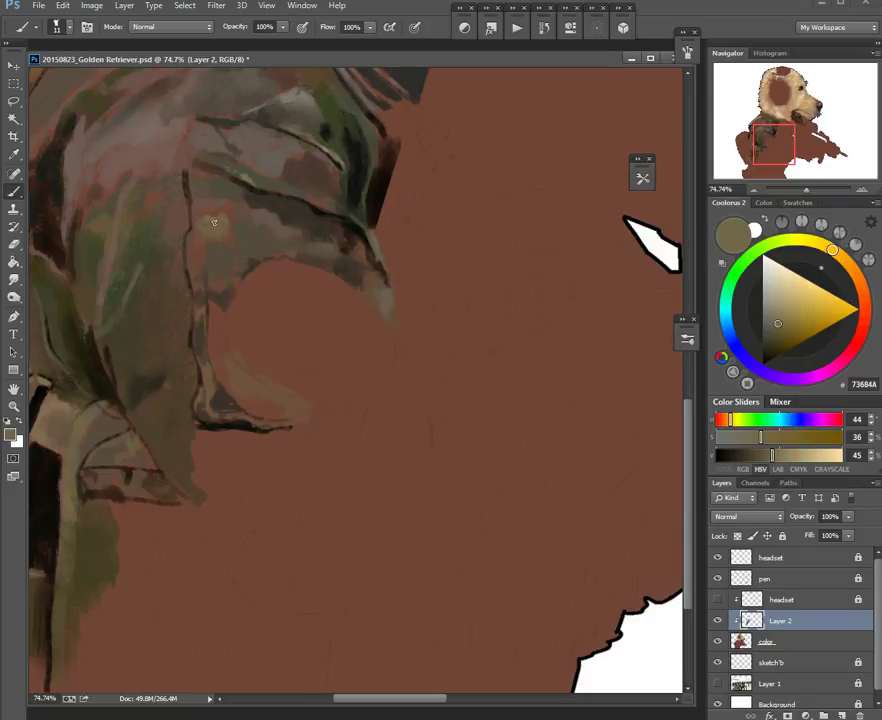
left_click(197, 220, "alt")
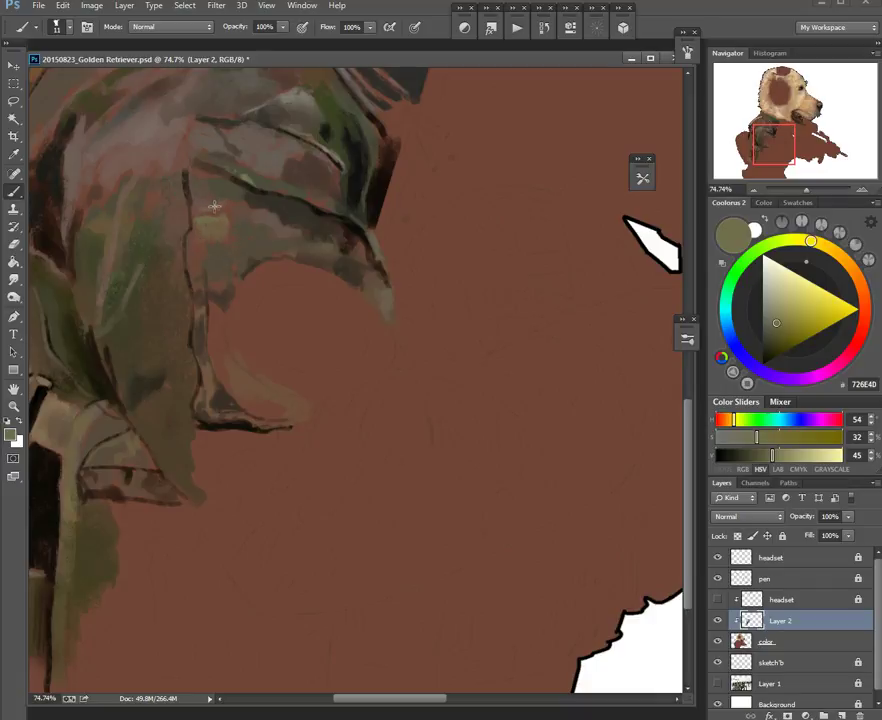
left_click(214, 217, "alt")
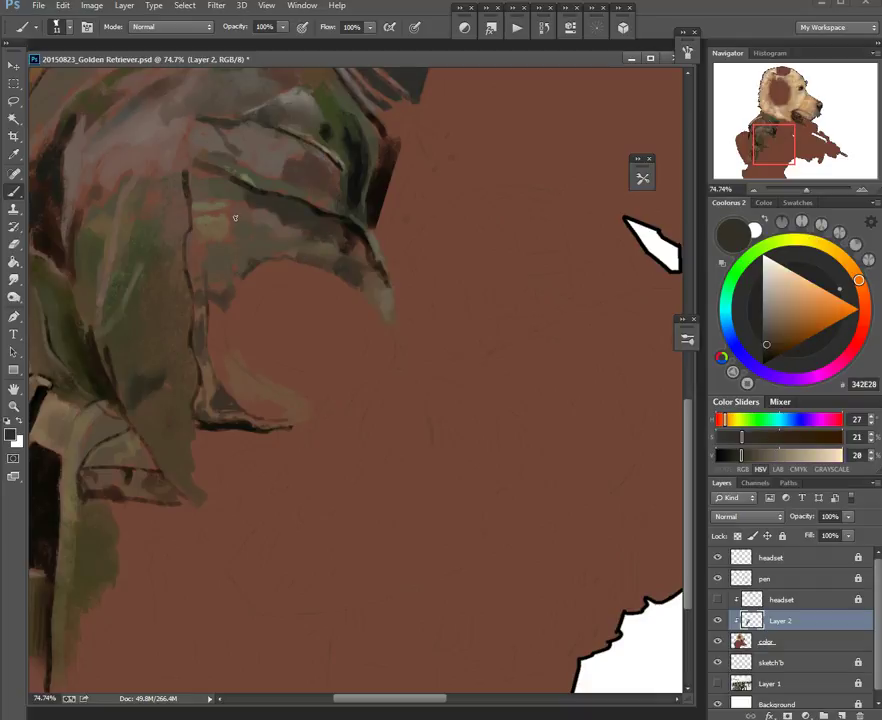
left_click_drag(240, 212, 252, 212)
Step: Blend the camouflage below the upper fold with sampled 58453C and 4B4035 at 27 px, and touch up the shoulder's green with 383D20
left_click(252, 230, "alt")
left_click(266, 241, "alt")
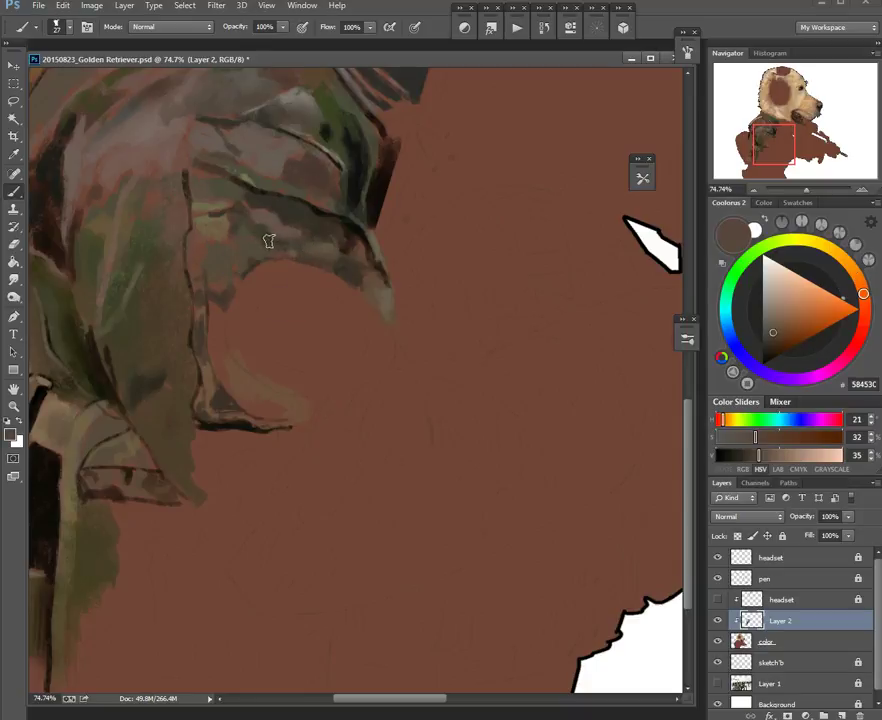
left_click(249, 242, "alt")
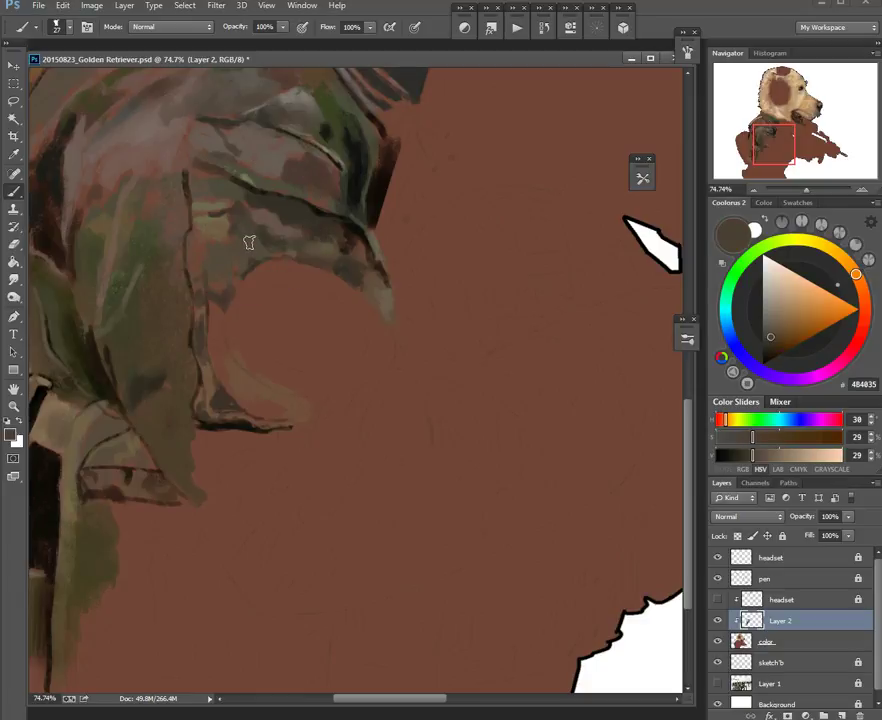
left_click(300, 222, "alt")
left_click(340, 136, "alt")
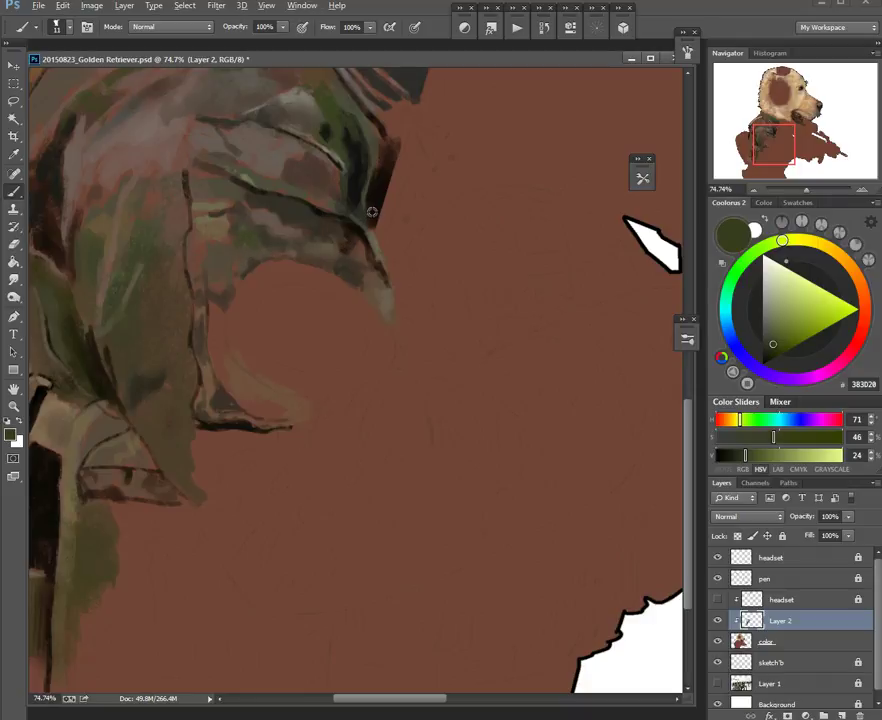
Step: Darken the brown camouflage above the sleeve's unpainted round area with sampled tones including 34231D, using a brush of about 22 px
left_click(270, 248, "alt")
mouse_move(291, 240)
left_mouse_down()
mouse_move(298, 238)
mouse_move(271, 248)
left_mouse_up()
left_click(277, 252, "alt")
right_click(284, 244, "alt")
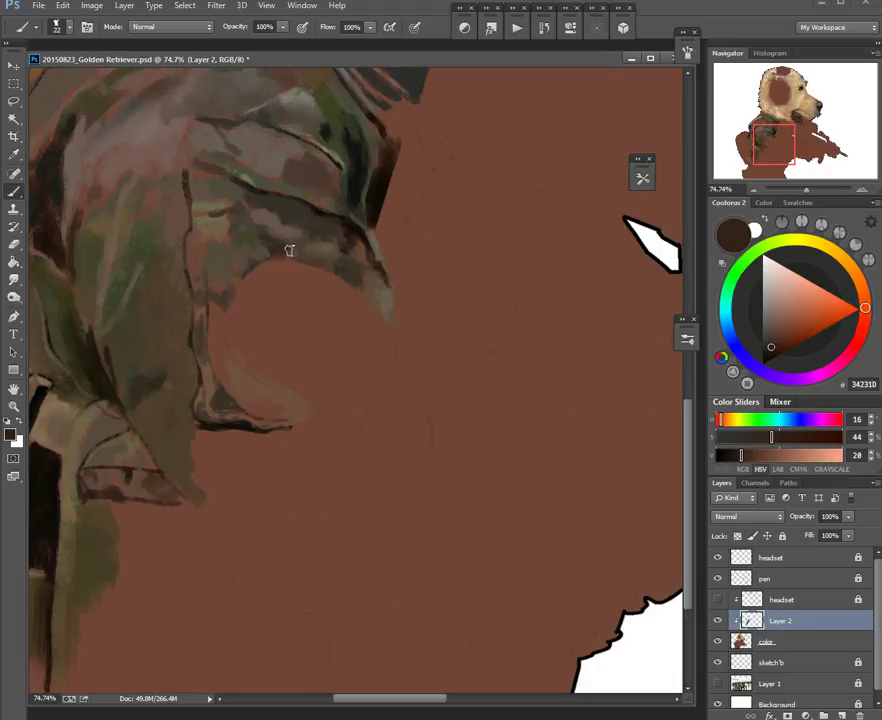
right_click(236, 252, "alt")
Step: Paint a closed blue oval ring around the sleeve's unpainted round patch area with 343E8B at 36 px
left_click(3, 449, "alt")
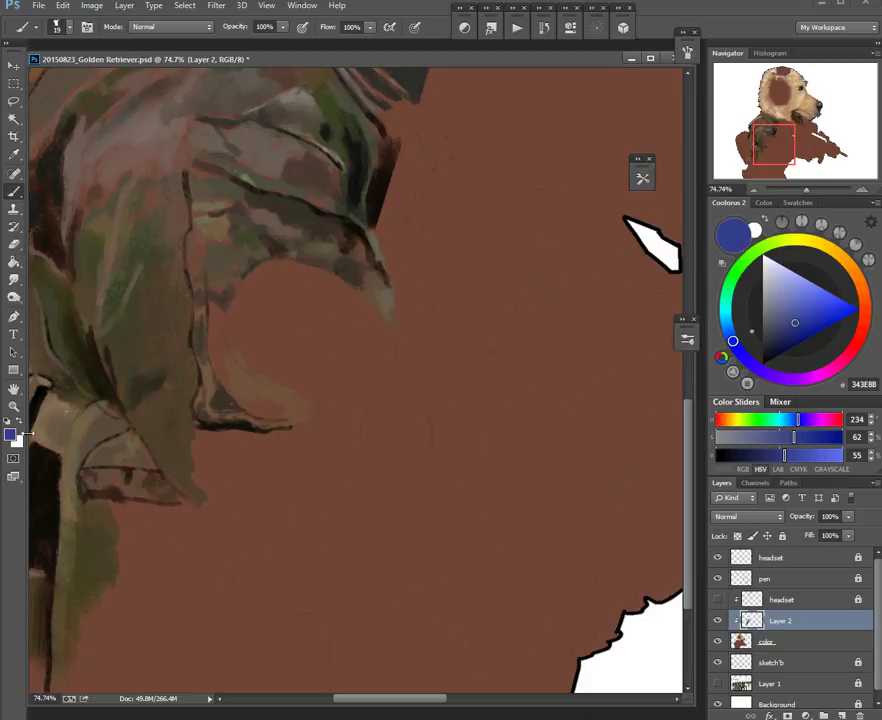
right_click(225, 304, "alt")
mouse_move(260, 274)
left_mouse_down()
mouse_move(235, 315)
mouse_move(246, 299)
mouse_move(244, 347)
left_mouse_up()
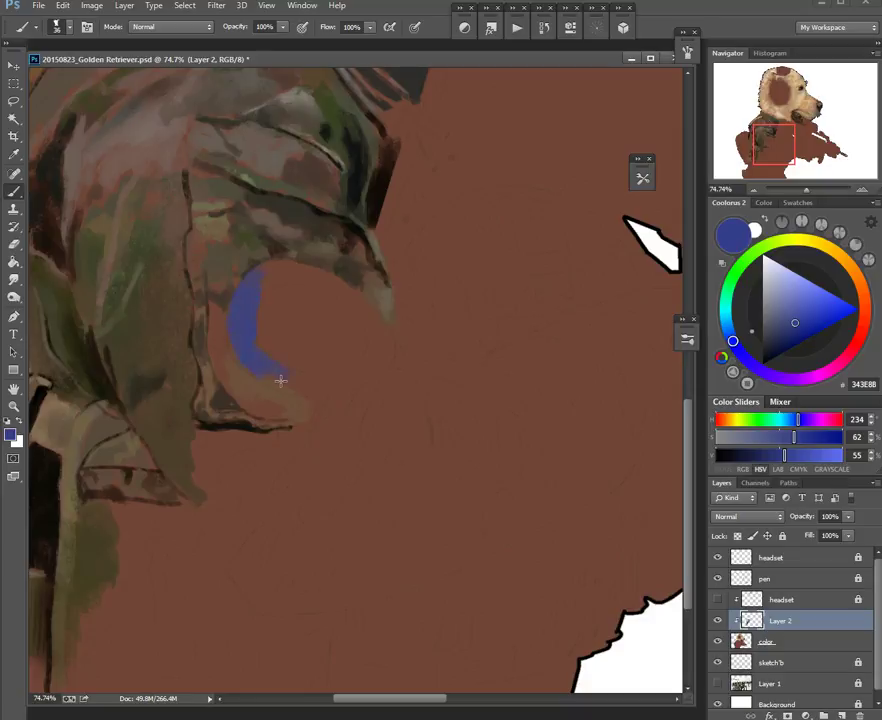
left_click_drag(289, 374, 335, 395)
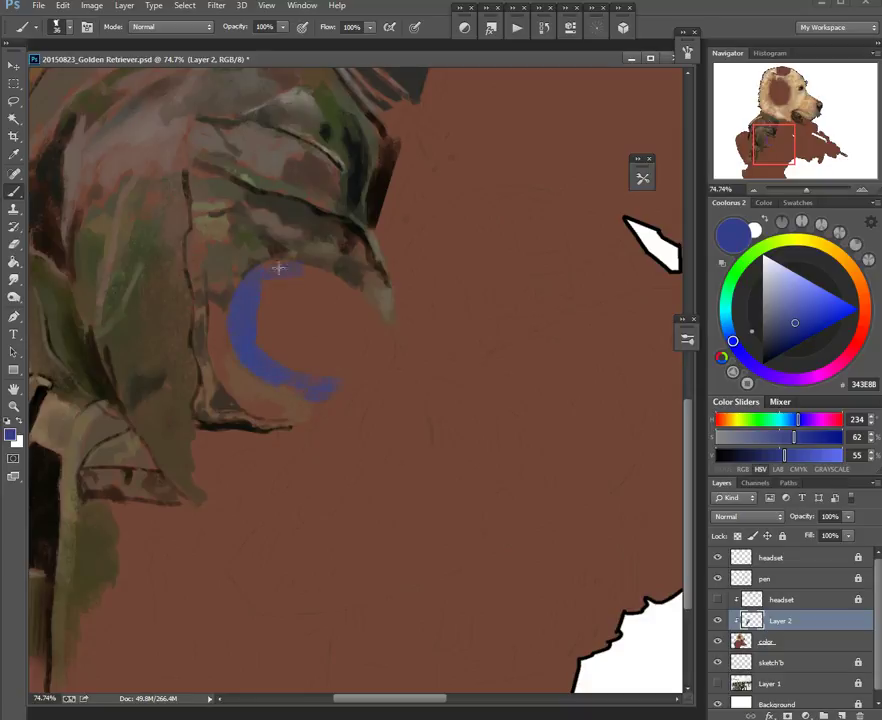
mouse_move(318, 287)
left_mouse_down()
mouse_move(356, 305)
mouse_move(327, 281)
mouse_move(360, 313)
mouse_move(306, 272)
mouse_move(375, 335)
left_mouse_up()
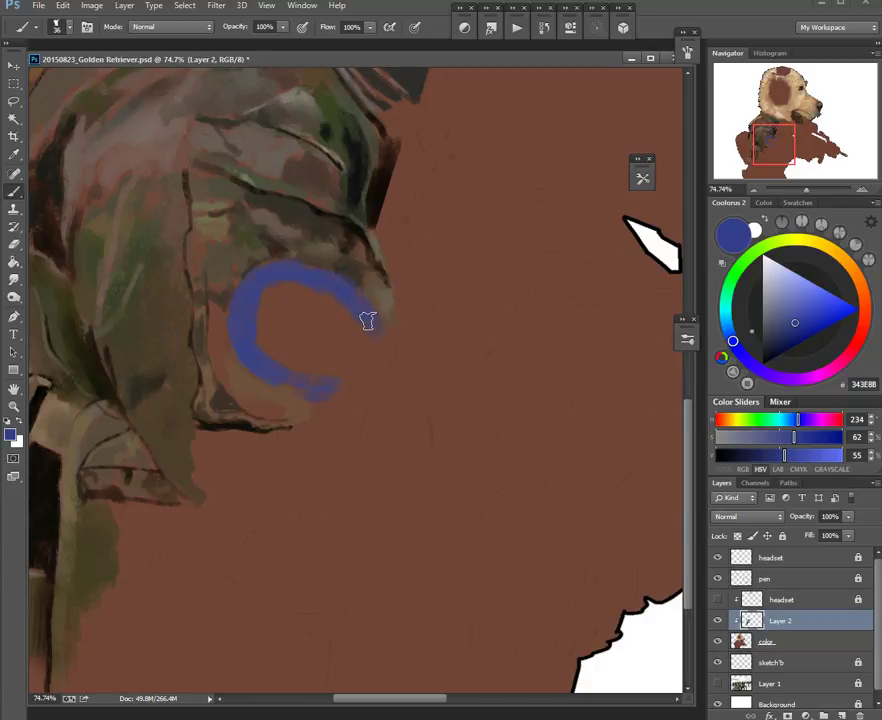
left_click_drag(370, 318, 377, 363)
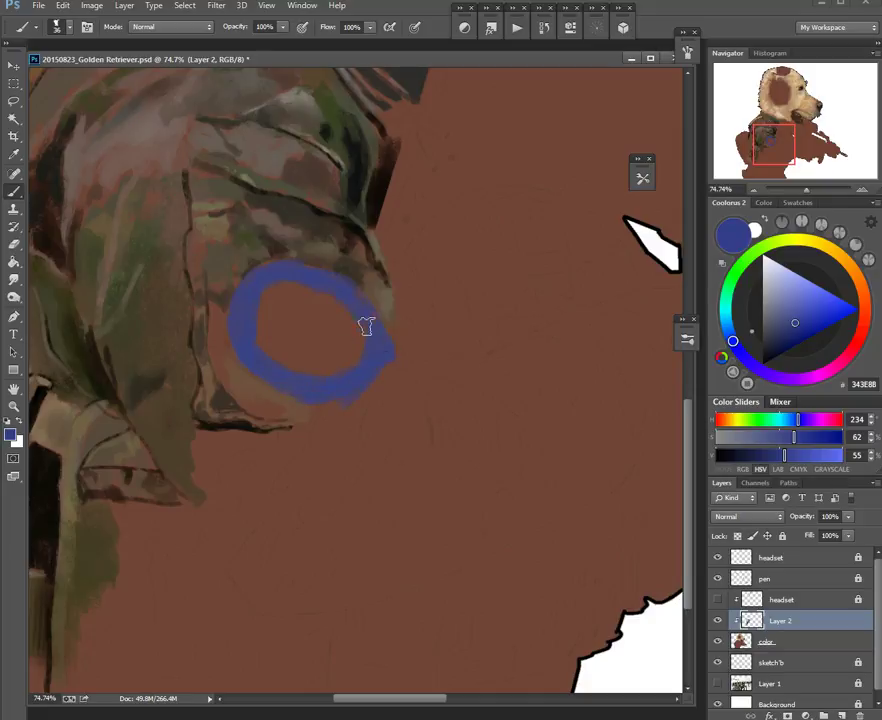
mouse_move(427, 323)
left_mouse_down()
mouse_move(430, 306)
mouse_move(395, 429)
mouse_move(398, 323)
mouse_move(415, 315)
left_mouse_up()
Step: Fill the inside of the sleeve patch's blue ring with light blue 468499 and refine it using sampled 497E90 and 353D89
mouse_move(297, 322)
left_mouse_down()
mouse_move(284, 290)
mouse_move(299, 304)
mouse_move(292, 318)
mouse_move(294, 295)
mouse_move(344, 307)
mouse_move(333, 297)
mouse_move(315, 299)
mouse_move(347, 319)
mouse_move(348, 360)
mouse_move(330, 311)
mouse_move(307, 314)
mouse_move(292, 297)
mouse_move(257, 319)
mouse_move(277, 295)
mouse_move(276, 336)
mouse_move(258, 320)
mouse_move(293, 348)
mouse_move(299, 319)
mouse_move(285, 333)
mouse_move(274, 316)
mouse_move(270, 345)
mouse_move(327, 353)
mouse_move(344, 346)
mouse_move(315, 361)
mouse_move(294, 358)
mouse_move(346, 354)
mouse_move(337, 362)
mouse_move(349, 331)
left_mouse_up()
key("ctrl+z")
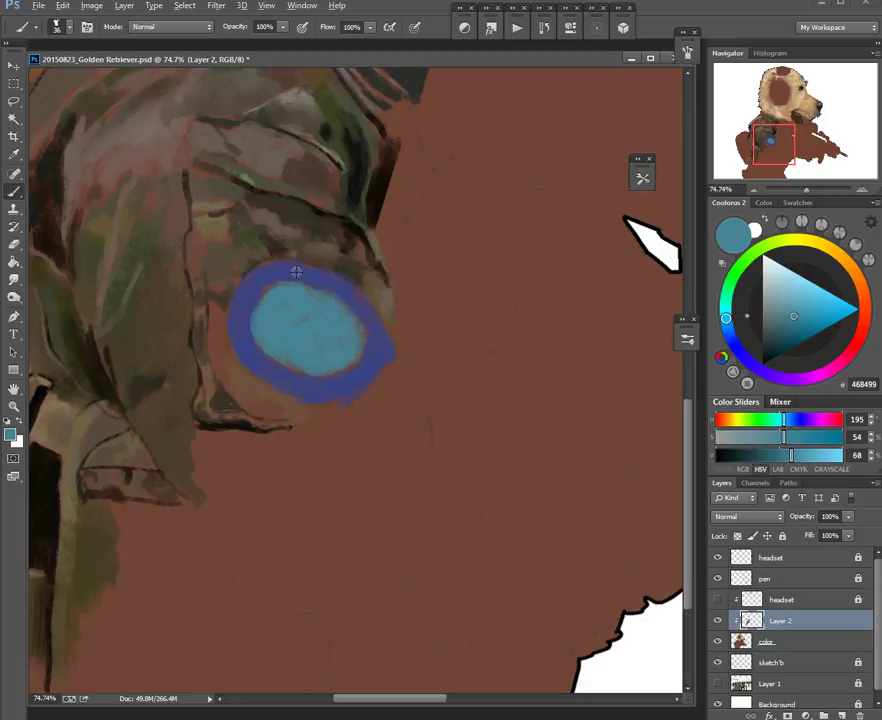
left_click(296, 272, "alt")
left_click(288, 274, "alt")
left_click(325, 366, "alt")
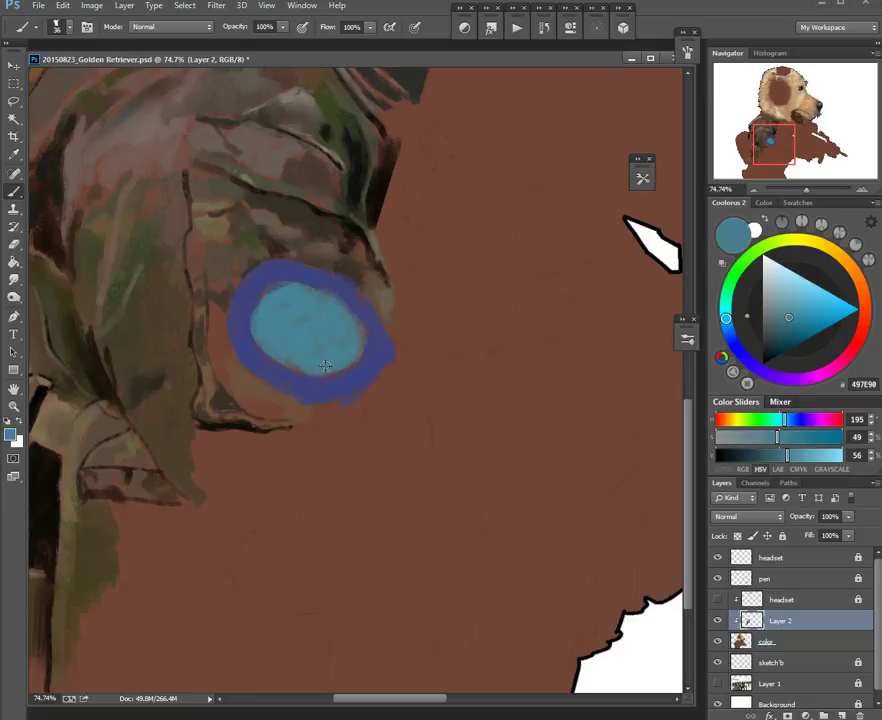
left_click(325, 362, "alt")
left_click(380, 364, "alt")
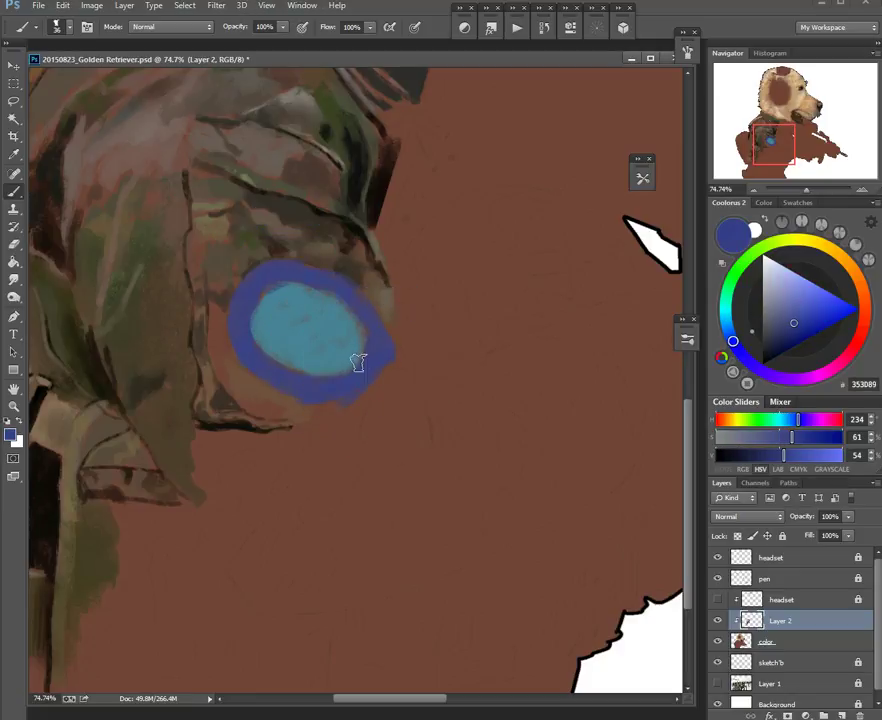